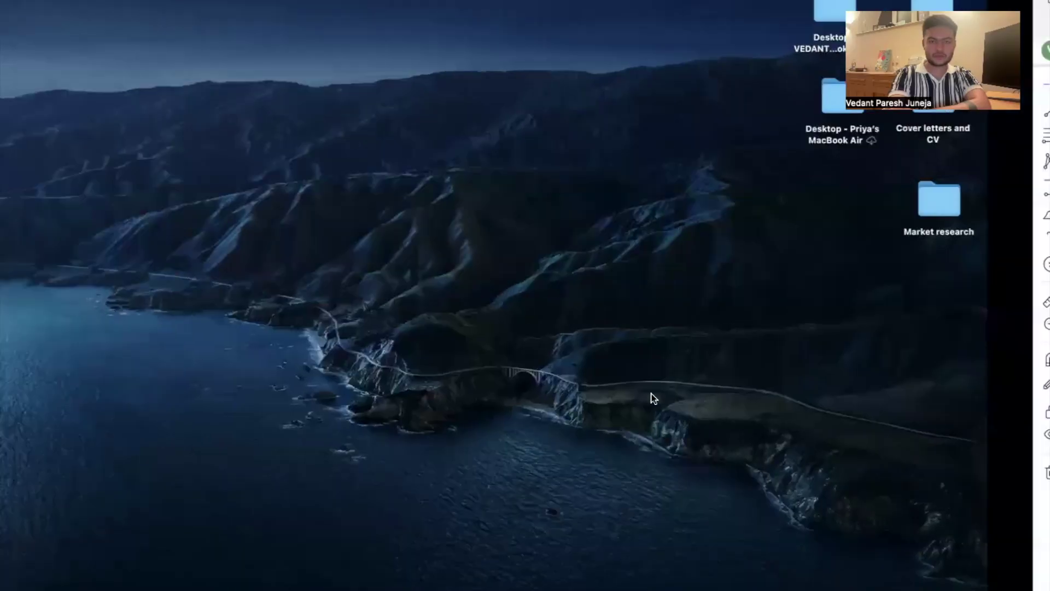
Switch to TradingView and open the DXY (U.S. Dollar Index) daily chart from the watchlist
{"action": "key", "text": "ctrl+Right"}
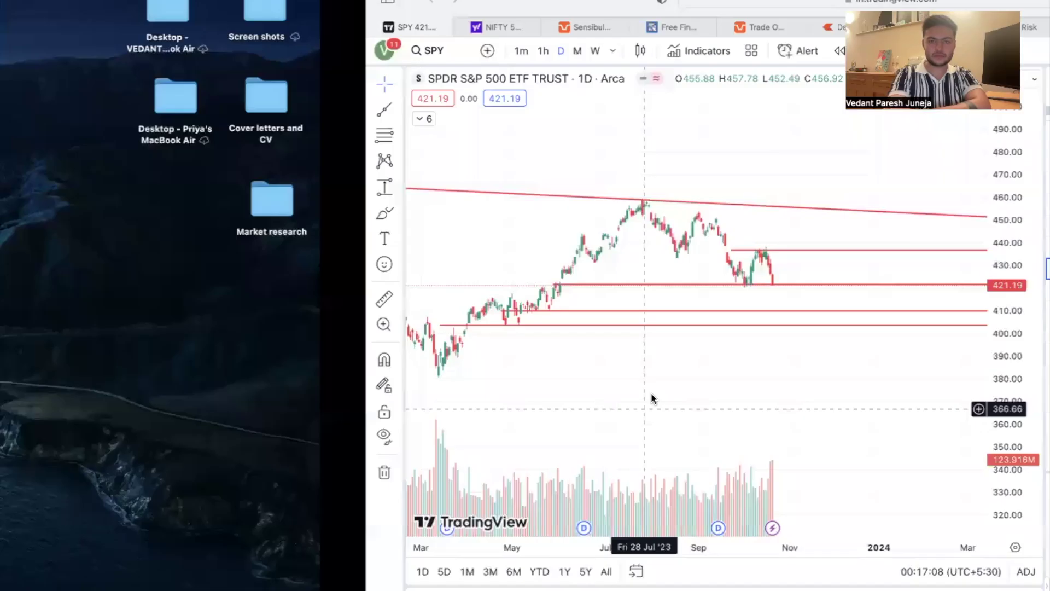
{"action": "left_click", "coordinate": [711, 161]}
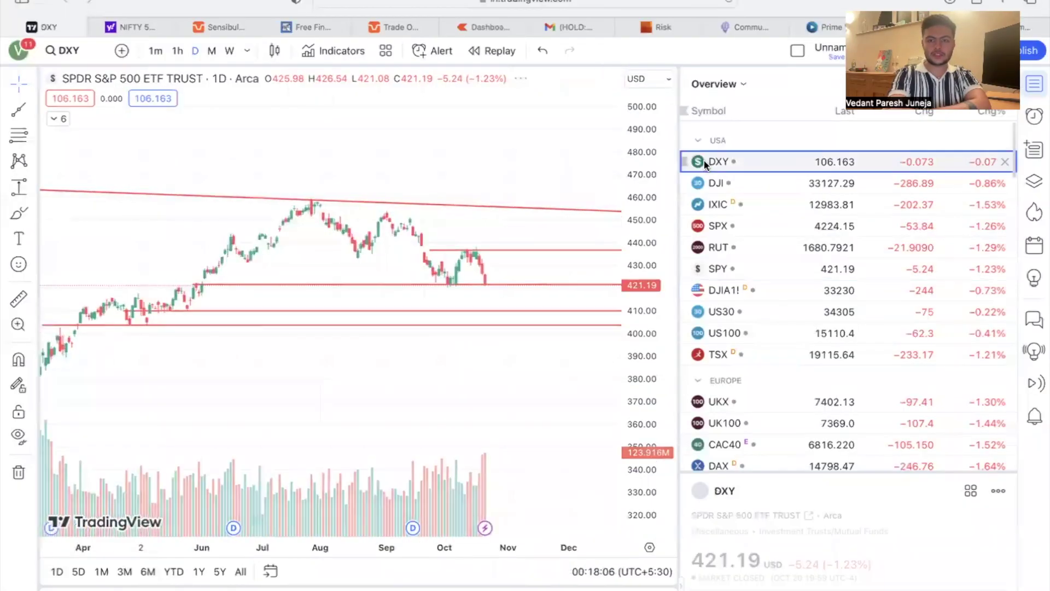
{"action": "scroll", "coordinate": [558, 363], "scroll_direction": "up", "scroll_amount": 3}
{"action": "scroll", "coordinate": [560, 364], "scroll_direction": "up", "scroll_amount": 1}
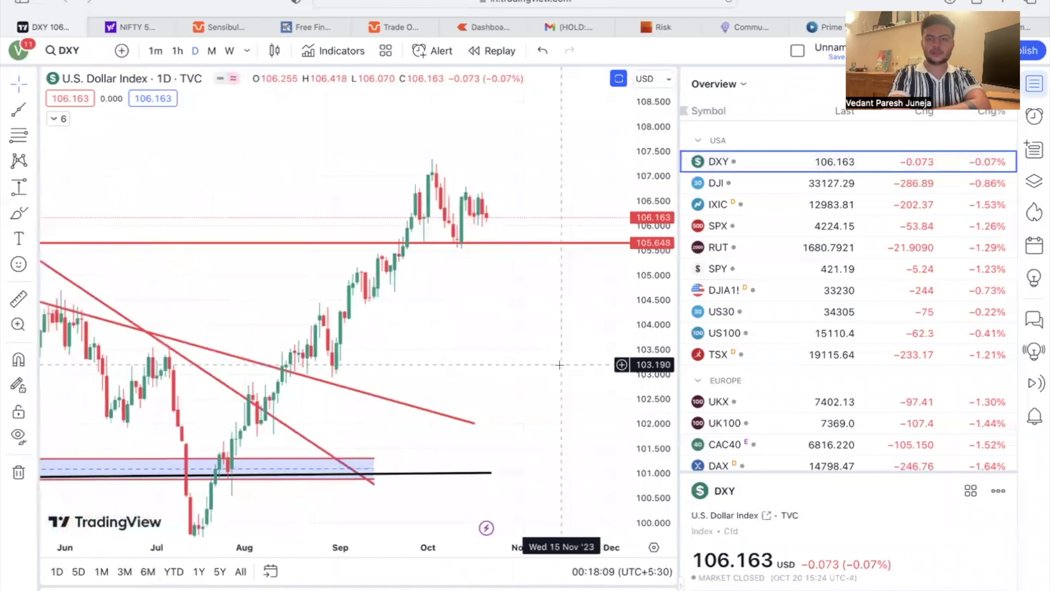
{"action": "scroll", "coordinate": [528, 314], "scroll_direction": "down", "scroll_amount": 3}
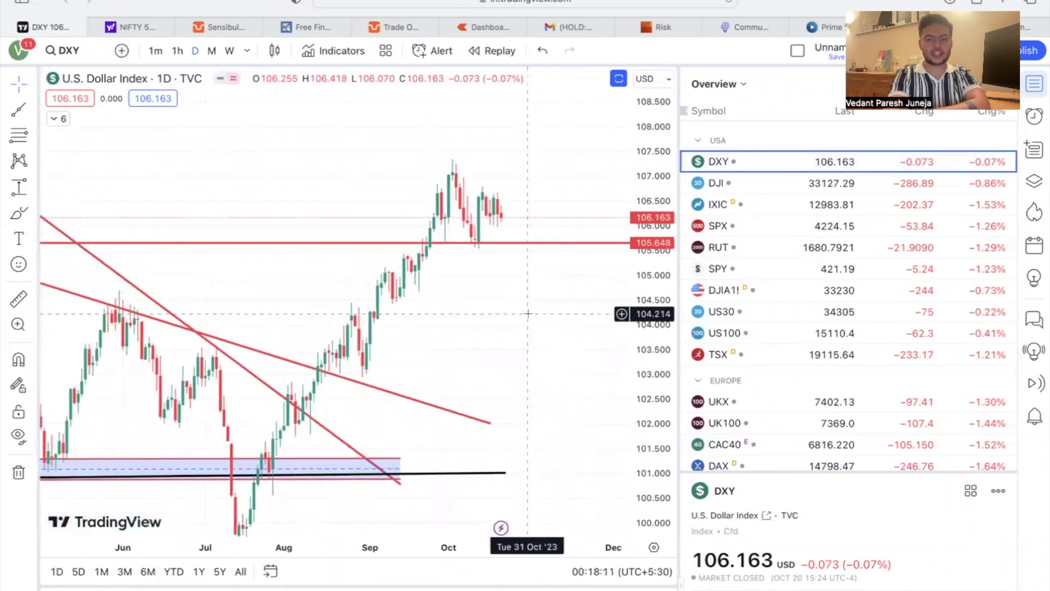
{"action": "scroll", "coordinate": [528, 313], "scroll_direction": "down", "scroll_amount": 3}
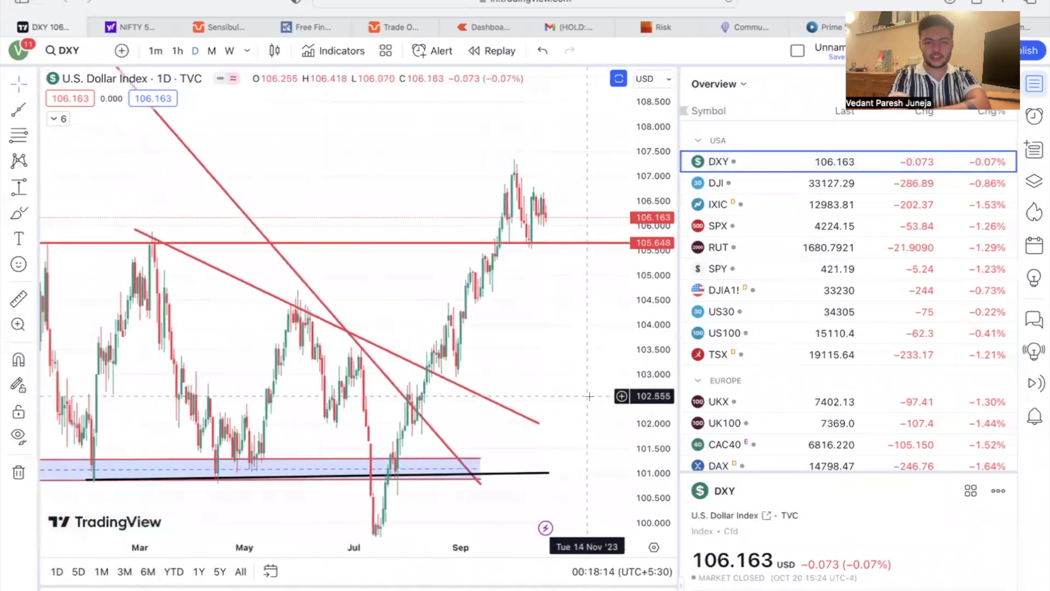
Set the DXY chart to the weekly timeframe and view the price action since late 2021
{"action": "left_click", "coordinate": [229, 50]}
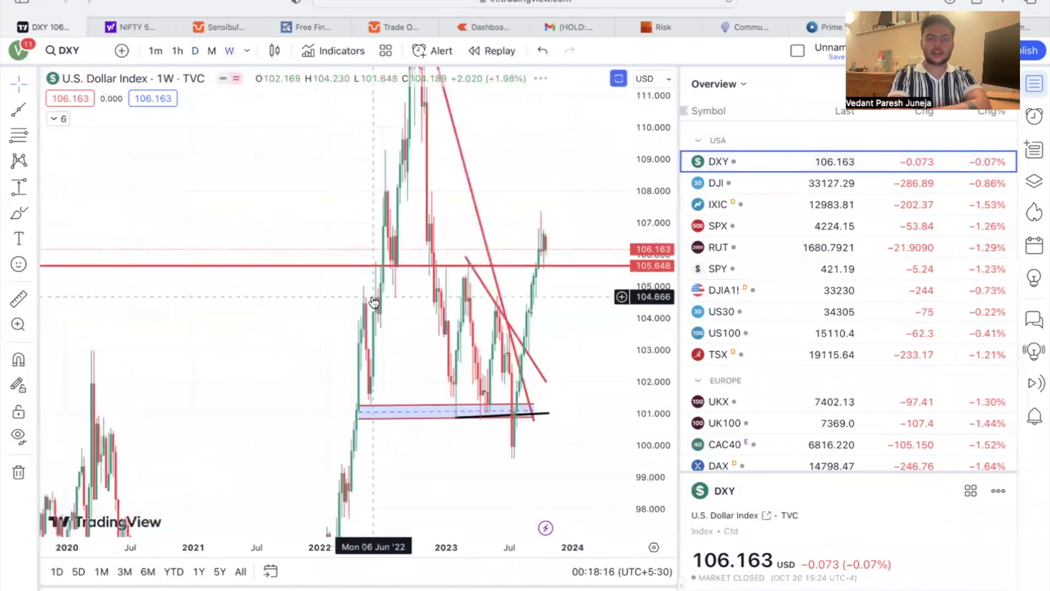
{"action": "scroll", "coordinate": [574, 328], "scroll_direction": "up", "scroll_amount": 3}
{"action": "scroll", "coordinate": [620, 333], "scroll_direction": "down", "scroll_amount": 3}
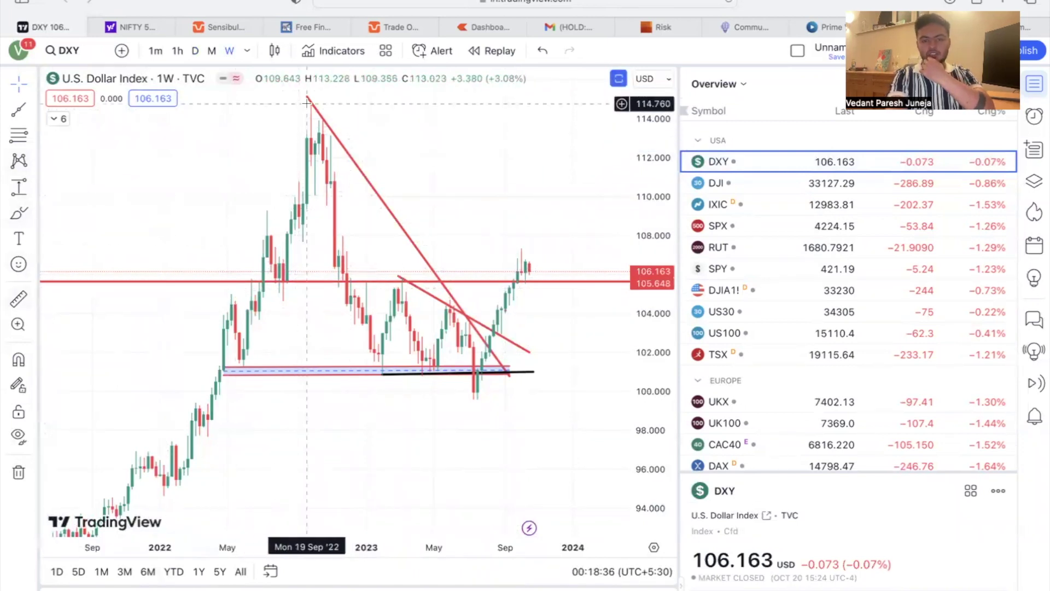
Draw a path along DXY's swings from the September 2022 peak to the 2023 high, ending with a pullback to about 105.55 in November 2023
{"action": "mouse_move", "coordinate": [32, 134]}
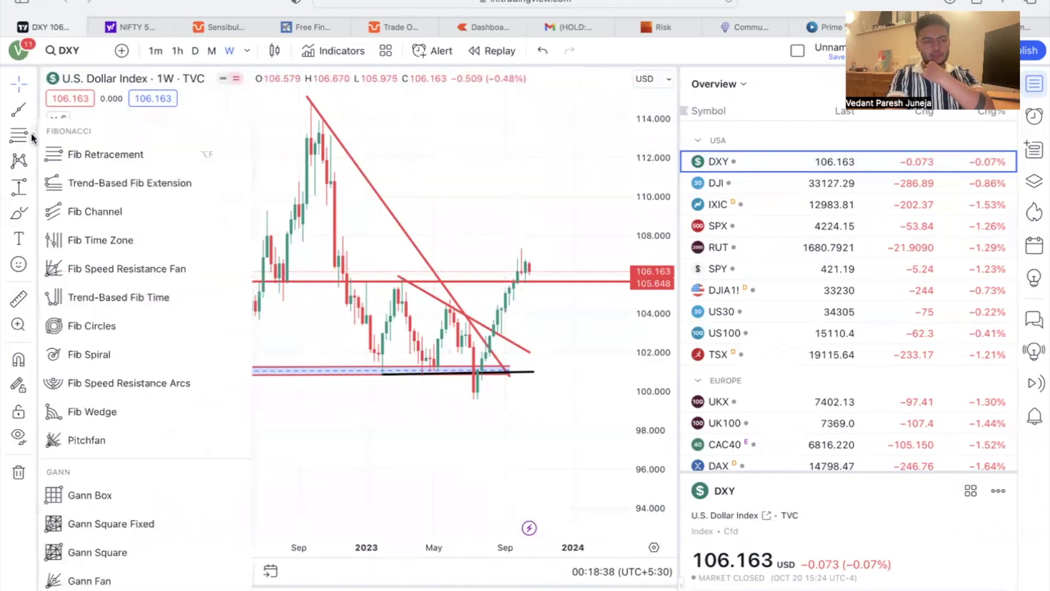
{"action": "left_click", "coordinate": [31, 107]}
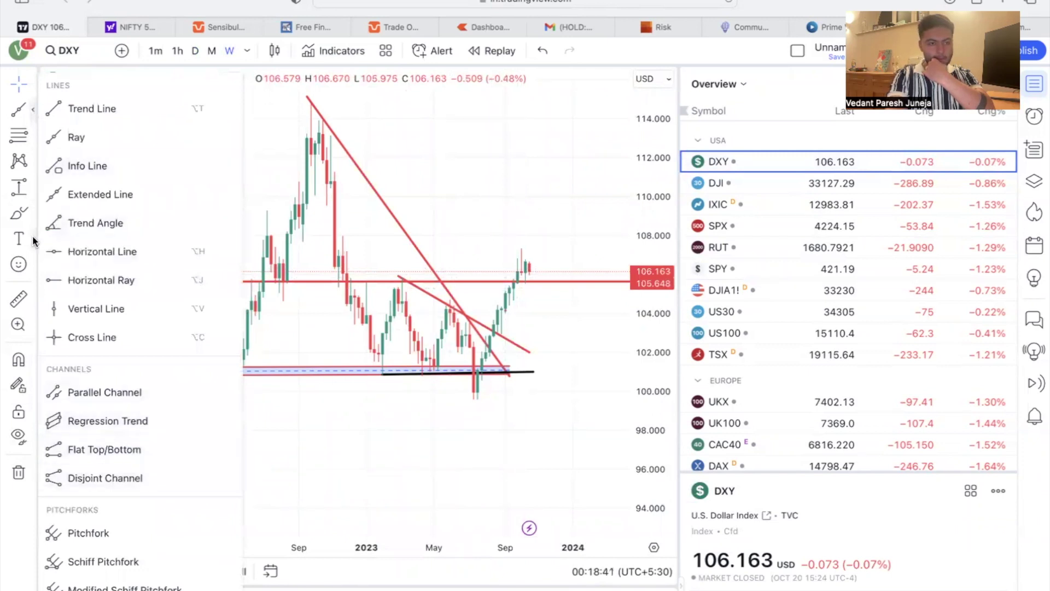
{"action": "left_click", "coordinate": [28, 162]}
{"action": "left_click", "coordinate": [34, 140]}
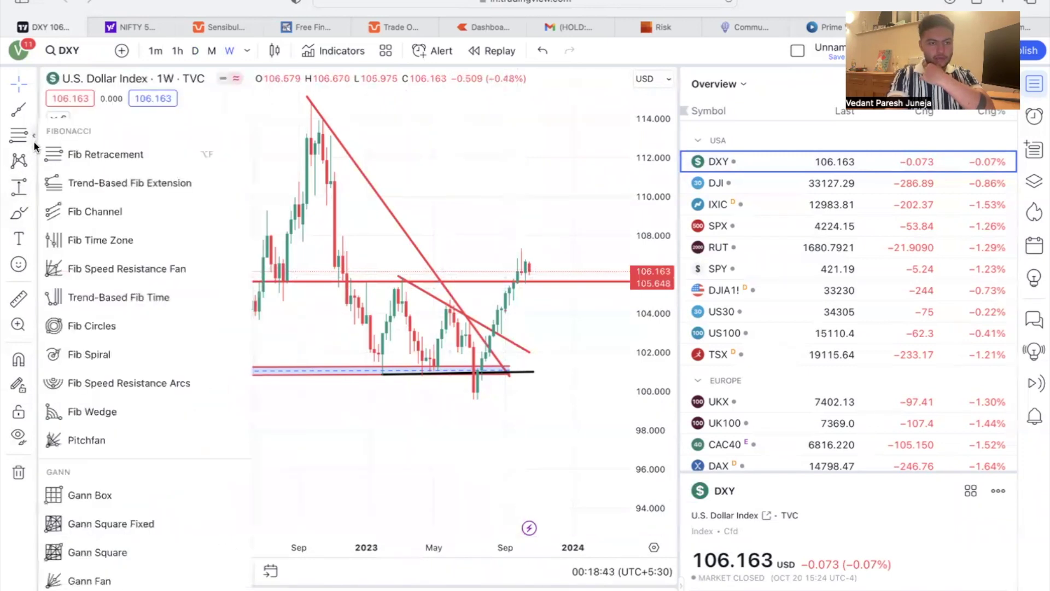
{"action": "left_click", "coordinate": [34, 215]}
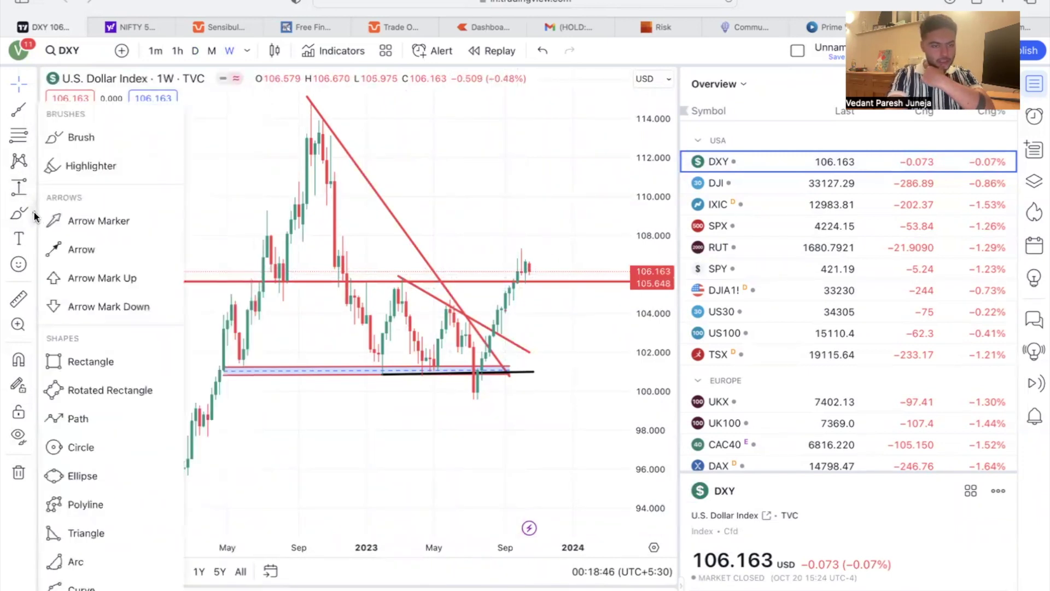
{"action": "left_click", "coordinate": [78, 419]}
{"action": "left_click", "coordinate": [312, 110]}
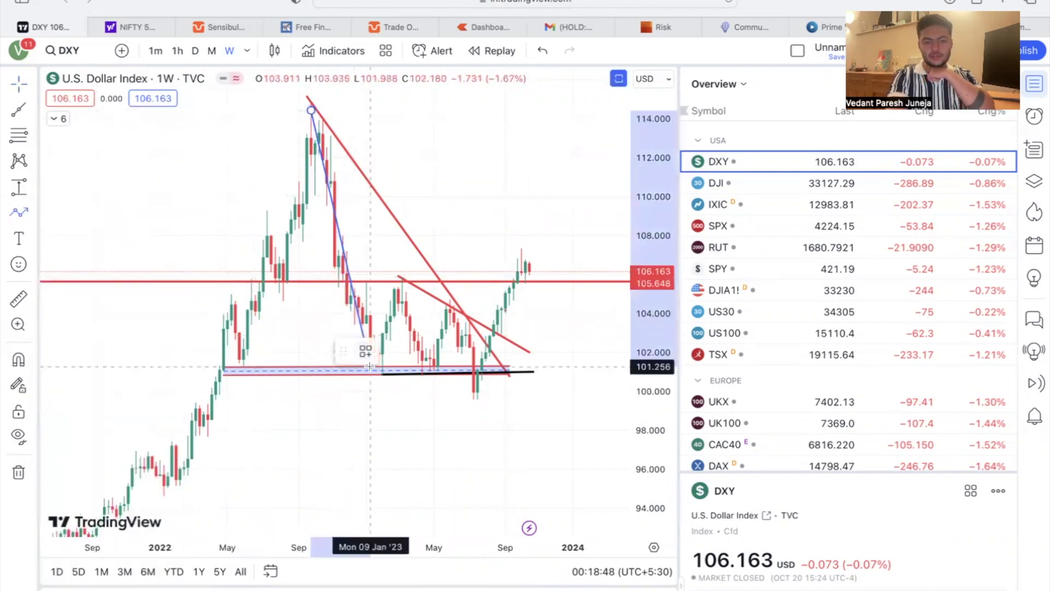
{"action": "left_click", "coordinate": [383, 372]}
{"action": "left_click", "coordinate": [402, 278]}
{"action": "left_click", "coordinate": [435, 374]}
{"action": "left_click", "coordinate": [450, 308]}
{"action": "left_click", "coordinate": [477, 403]}
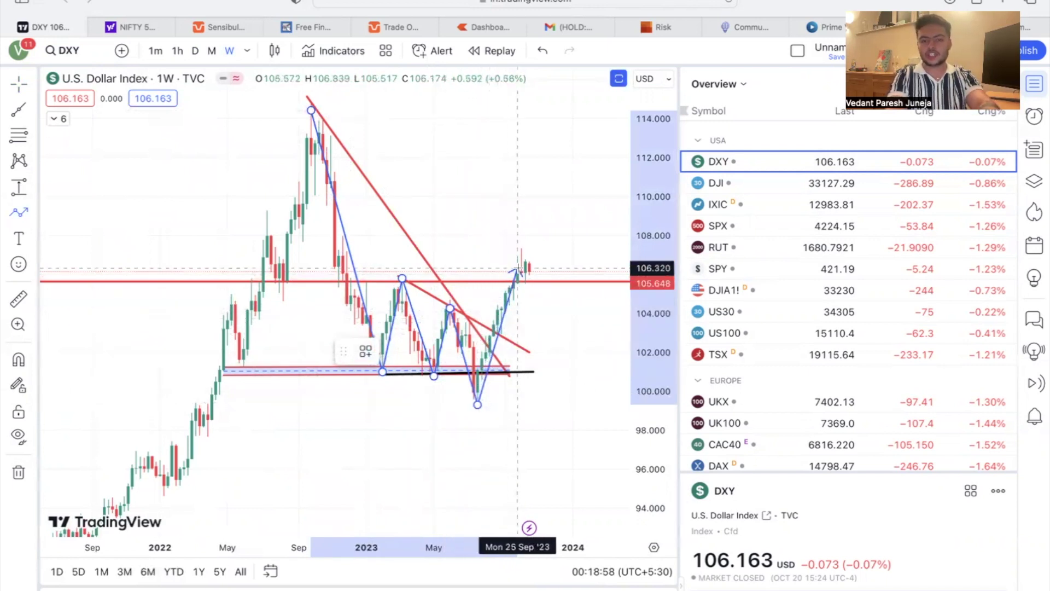
{"action": "left_click", "coordinate": [521, 249]}
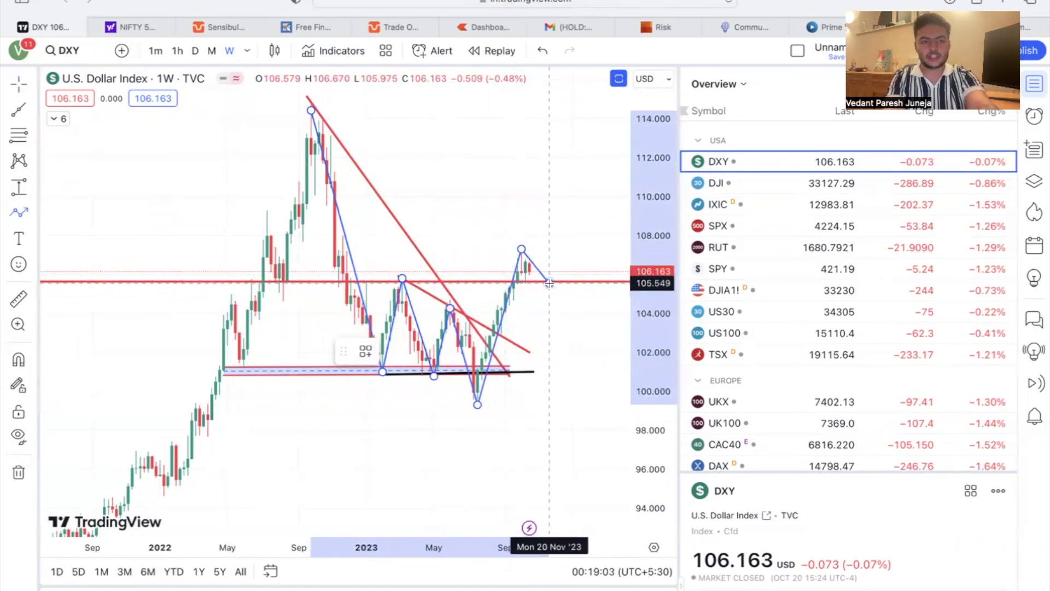
{"action": "double_click", "coordinate": [549, 283]}
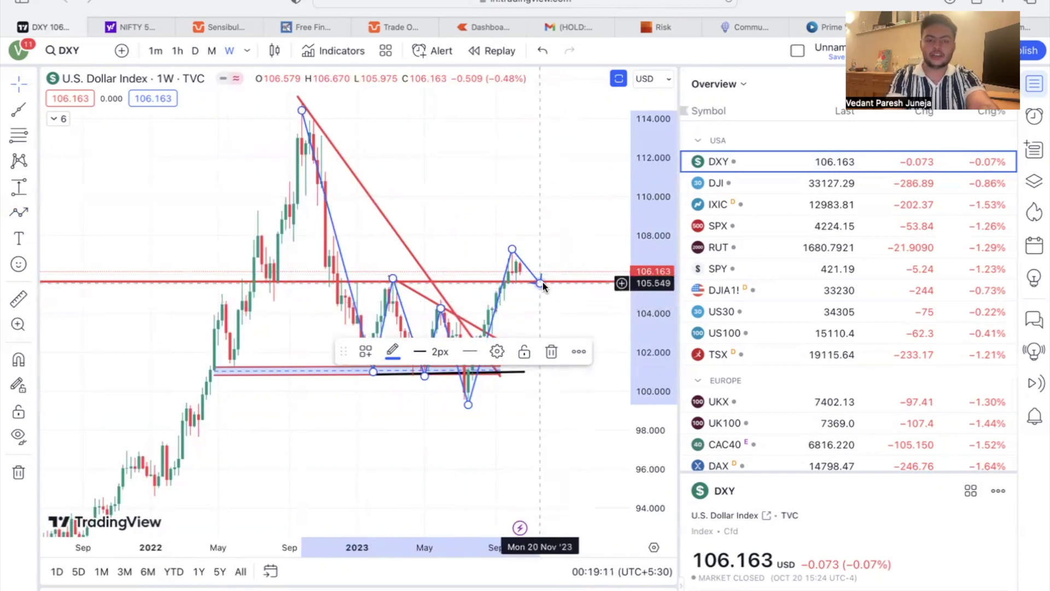
Raise the path's end point above the recent high and delete the path
{"action": "mouse_move", "coordinate": [540, 283]}
{"action": "left_mouse_down"}
{"action": "mouse_move", "coordinate": [548, 241]}
{"action": "mouse_move", "coordinate": [563, 212]}
{"action": "mouse_move", "coordinate": [538, 280]}
{"action": "mouse_move", "coordinate": [571, 210]}
{"action": "left_mouse_up"}
{"action": "key", "text": "Delete"}
Draw a more detailed path through DXY's swing highs and lows from the September 2022 peak, ending at the recent 2023 high
{"action": "left_click", "coordinate": [19, 213]}
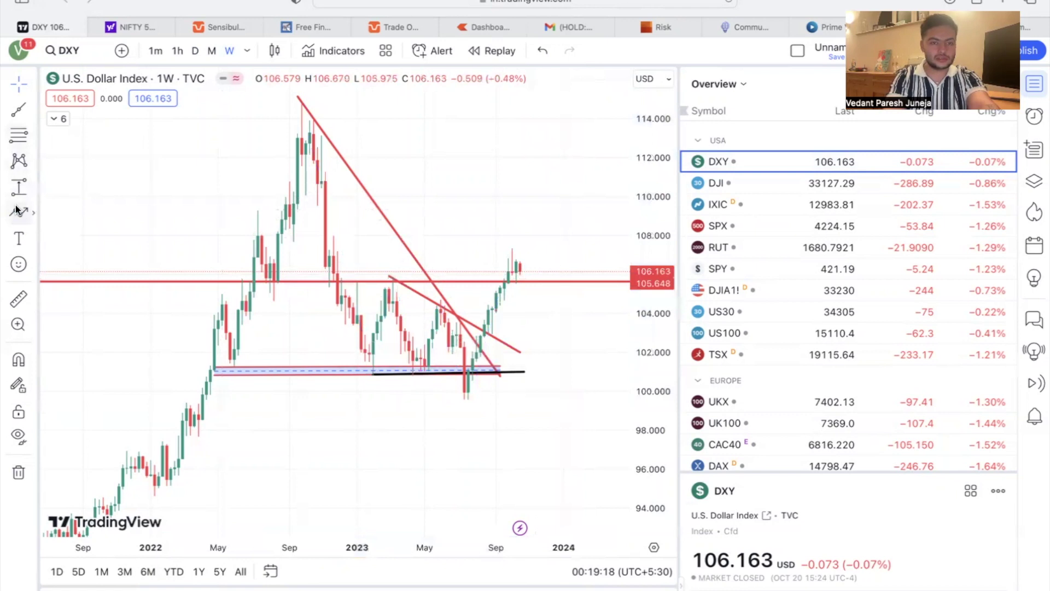
{"action": "left_click", "coordinate": [301, 103]}
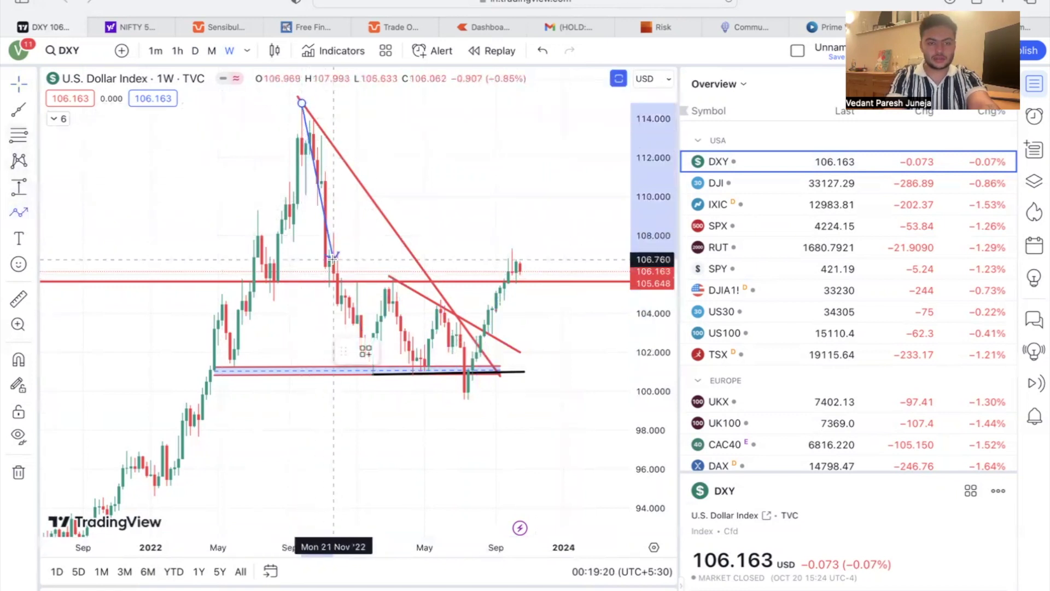
{"action": "left_click", "coordinate": [314, 208]}
{"action": "left_click", "coordinate": [330, 166]}
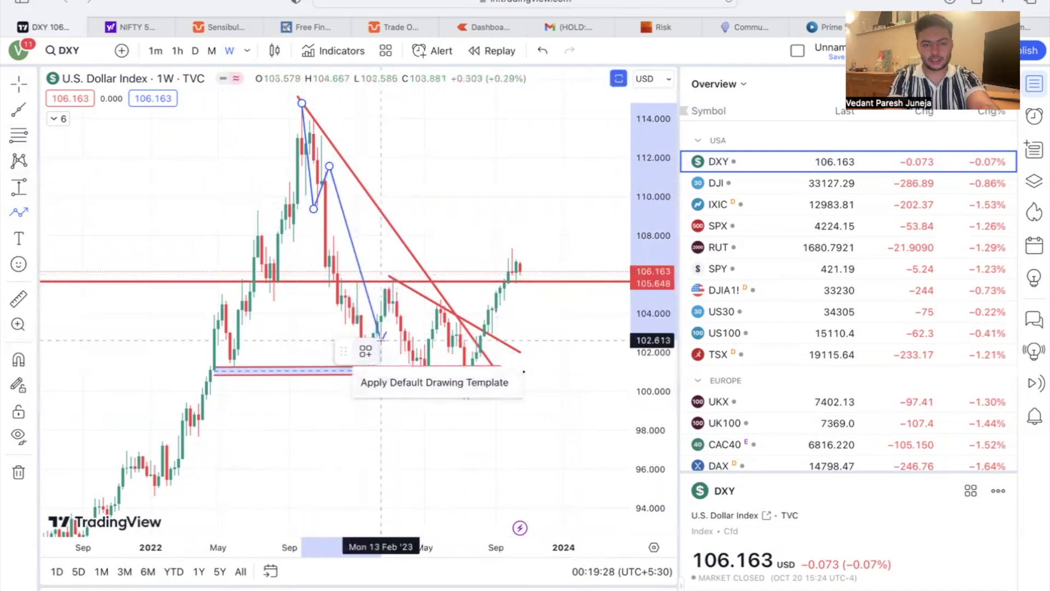
{"action": "left_click", "coordinate": [361, 327]}
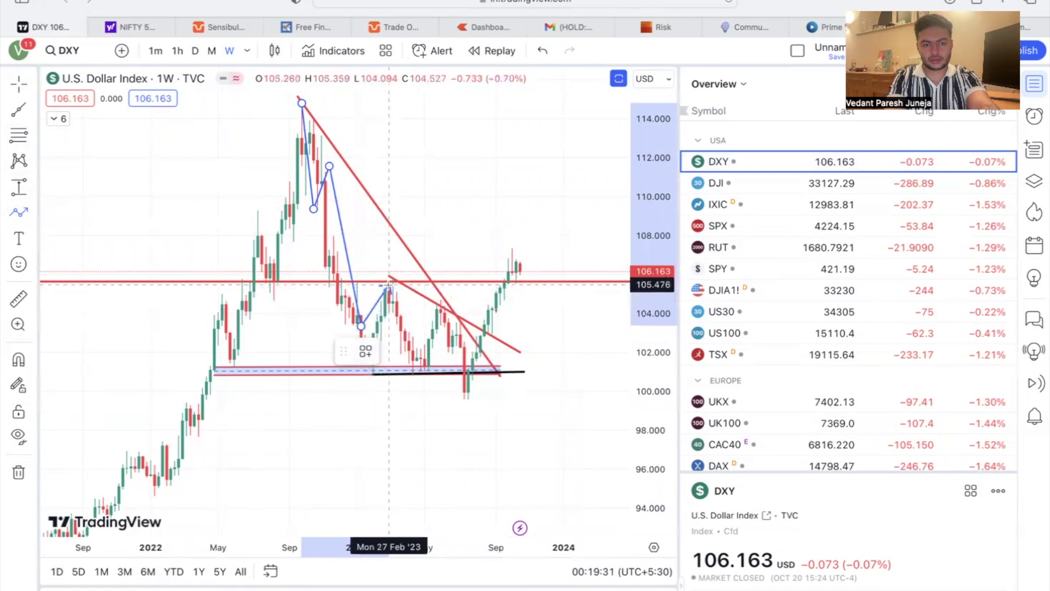
{"action": "left_click", "coordinate": [389, 276]}
{"action": "left_click", "coordinate": [425, 374]}
{"action": "left_click", "coordinate": [445, 308]}
{"action": "left_click", "coordinate": [472, 410]}
{"action": "left_click", "coordinate": [515, 252]}
{"action": "left_click", "coordinate": [515, 252]}
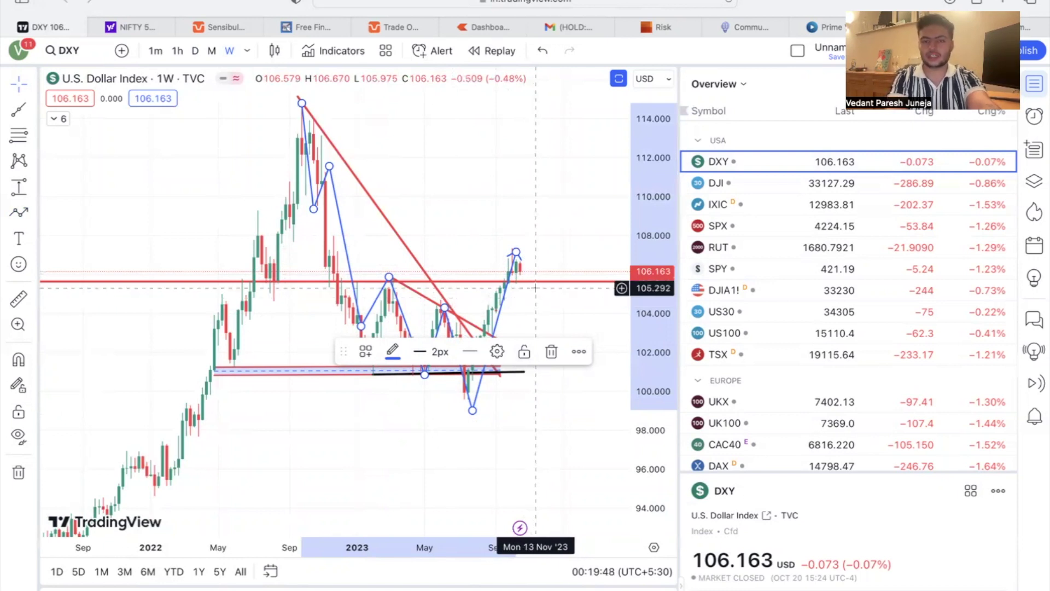
Delete the detailed swing path from the weekly DXY chart
{"action": "scroll", "coordinate": [525, 279], "scroll_direction": "up", "scroll_amount": 3}
{"action": "key", "text": "Delete"}
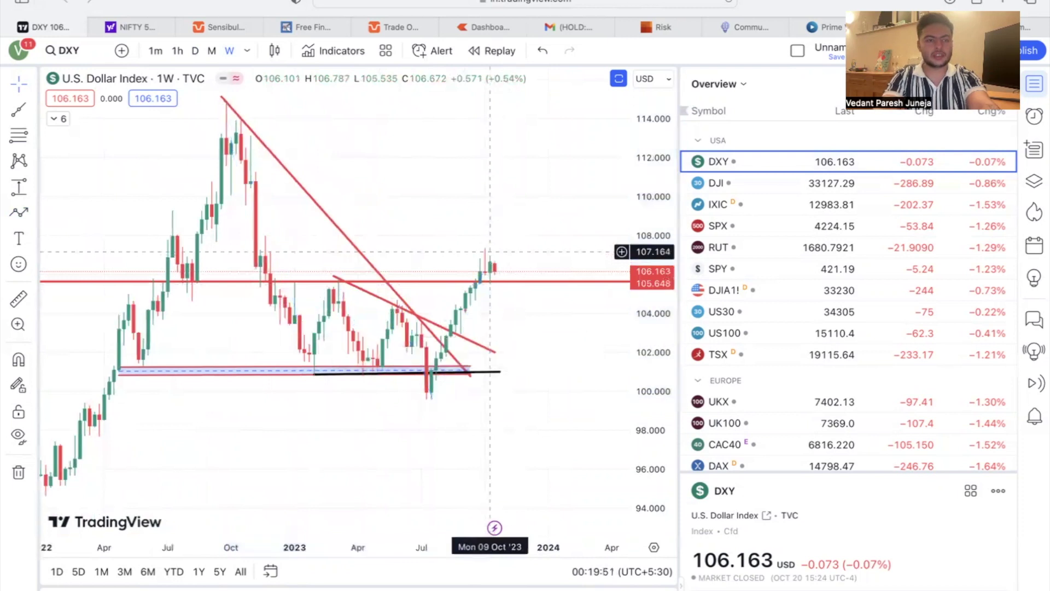
Set the DXY chart to the daily timeframe and examine recent price action around the 105.648 horizontal line
{"action": "left_click", "coordinate": [195, 51]}
{"action": "scroll", "coordinate": [387, 300], "scroll_direction": "down", "scroll_amount": 3}
{"action": "scroll", "coordinate": [387, 297], "scroll_direction": "up", "scroll_amount": 2}
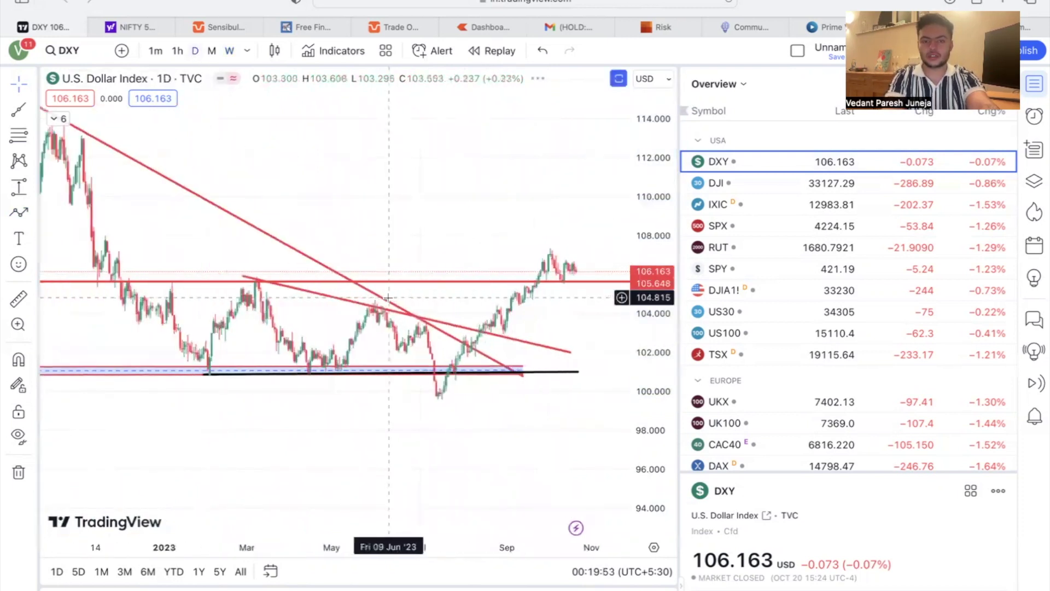
{"action": "scroll", "coordinate": [439, 239], "scroll_direction": "right", "scroll_amount": 3}
{"action": "scroll", "coordinate": [439, 239], "scroll_direction": "up", "scroll_amount": 2}
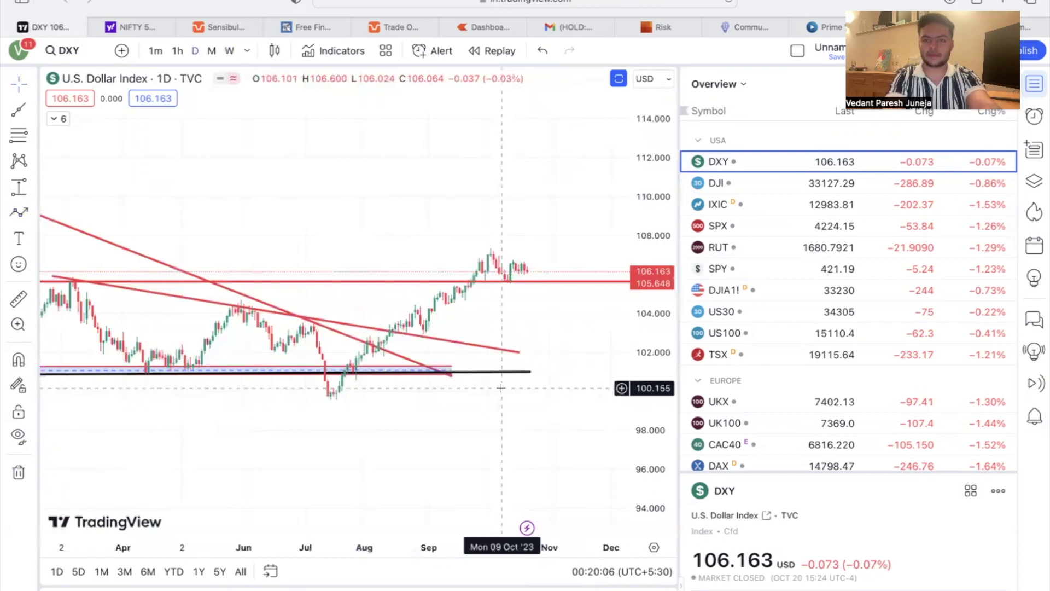
{"action": "scroll", "coordinate": [571, 433], "scroll_direction": "down", "scroll_amount": 3}
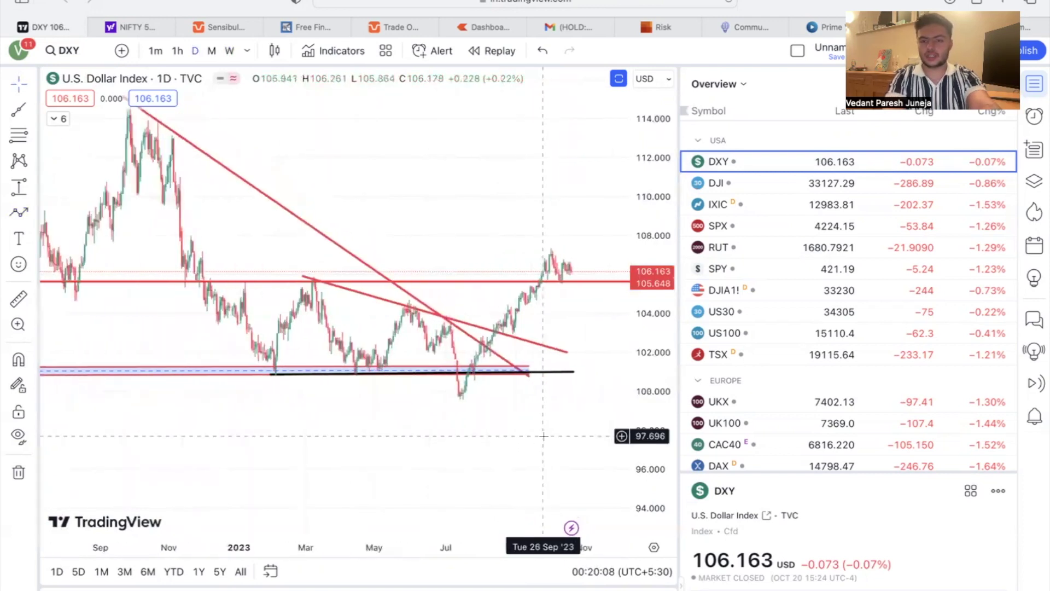
Open the US10Y yield chart from the watchlist's bond yields and view its long-term trend on the weekly timeframe
{"action": "scroll", "coordinate": [720, 404], "scroll_direction": "down", "scroll_amount": 10}
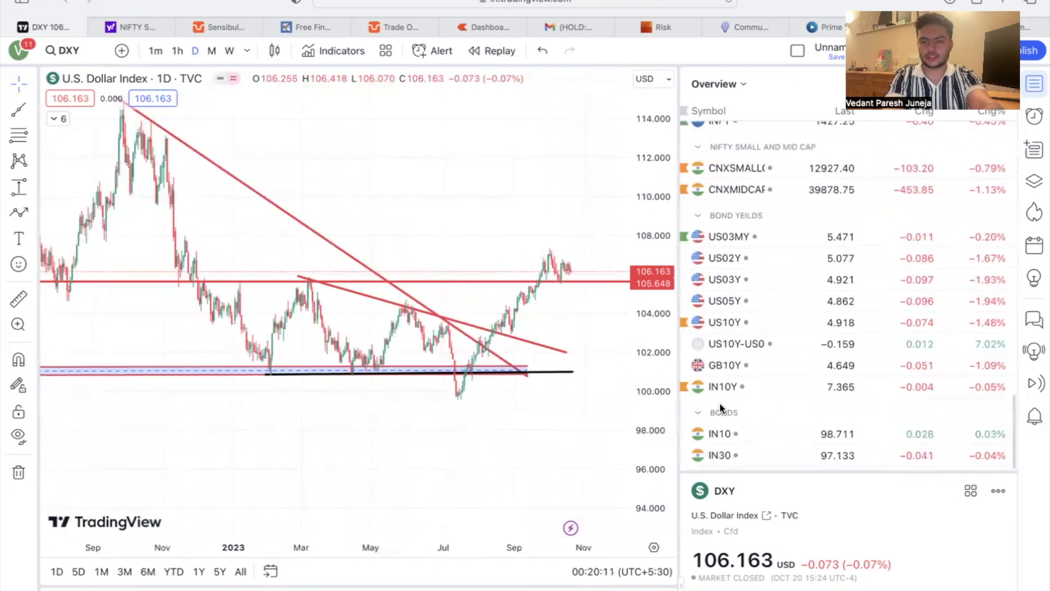
{"action": "scroll", "coordinate": [563, 274], "scroll_direction": "up", "scroll_amount": 5}
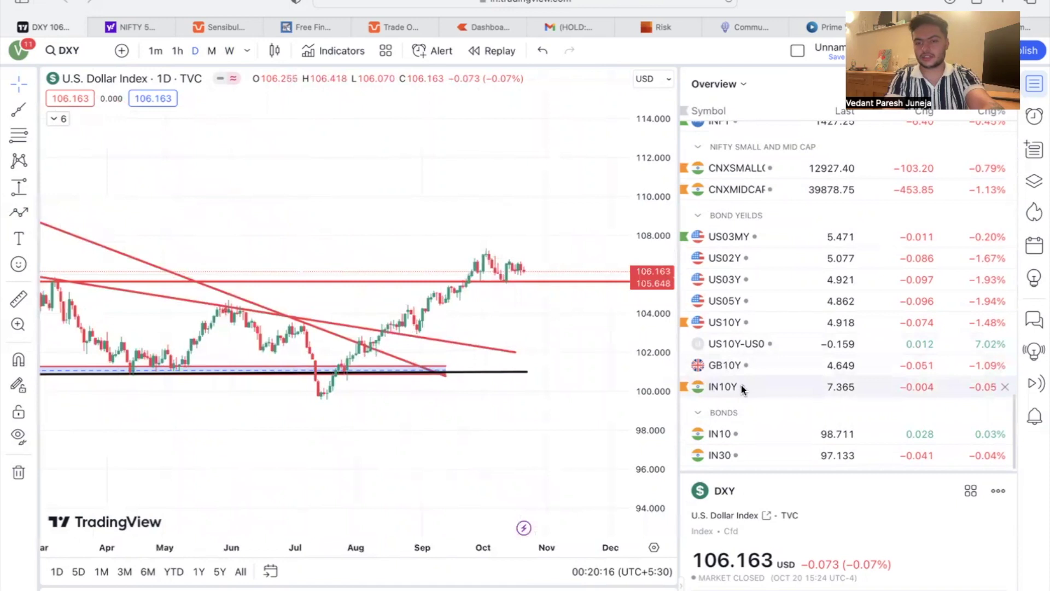
{"action": "left_click", "coordinate": [733, 323]}
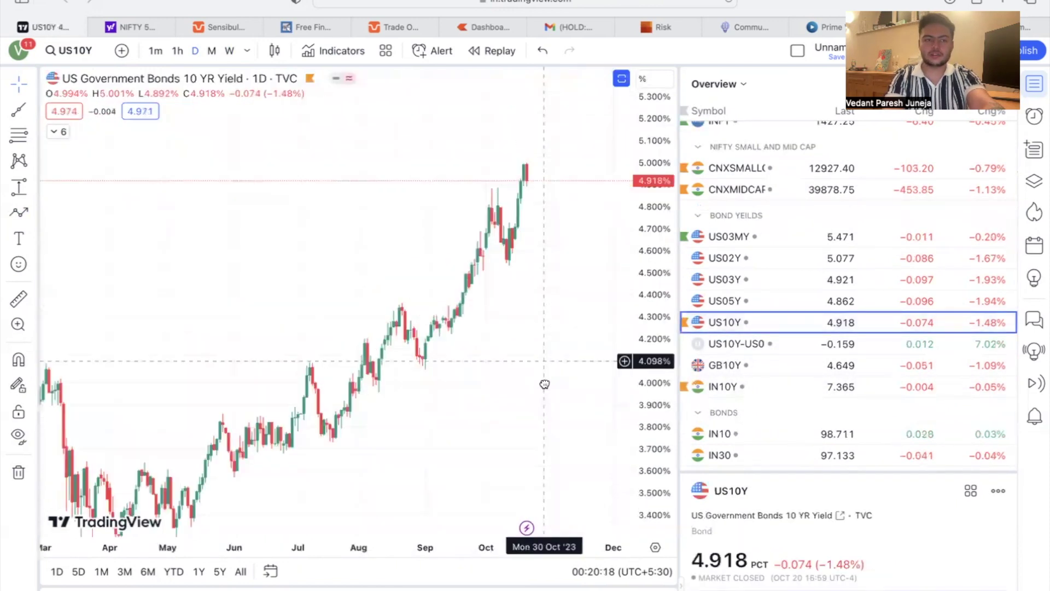
{"action": "left_click", "coordinate": [230, 50]}
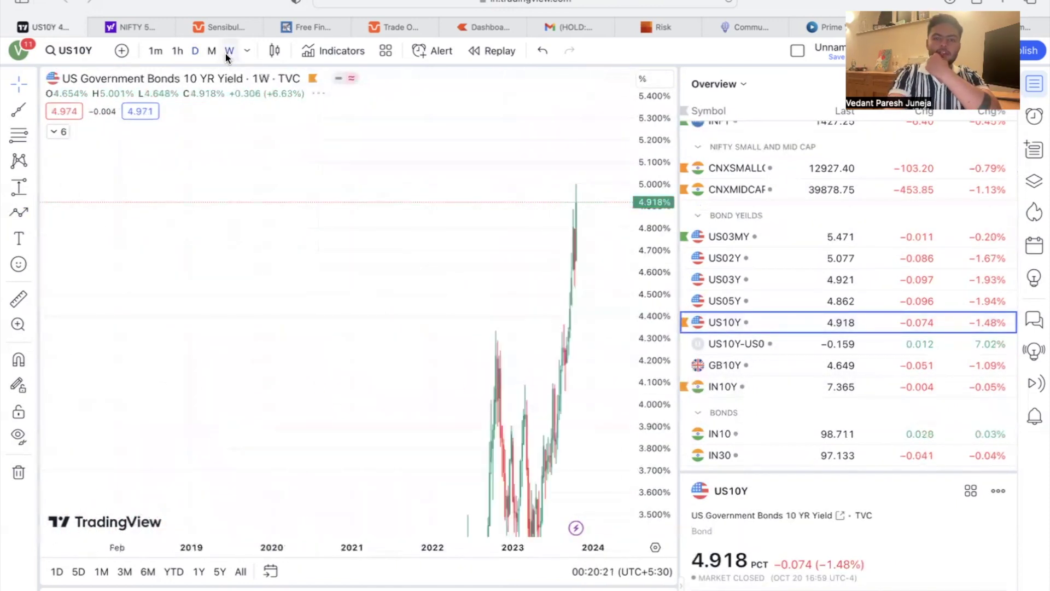
{"action": "scroll", "coordinate": [577, 414], "scroll_direction": "down", "scroll_amount": 5}
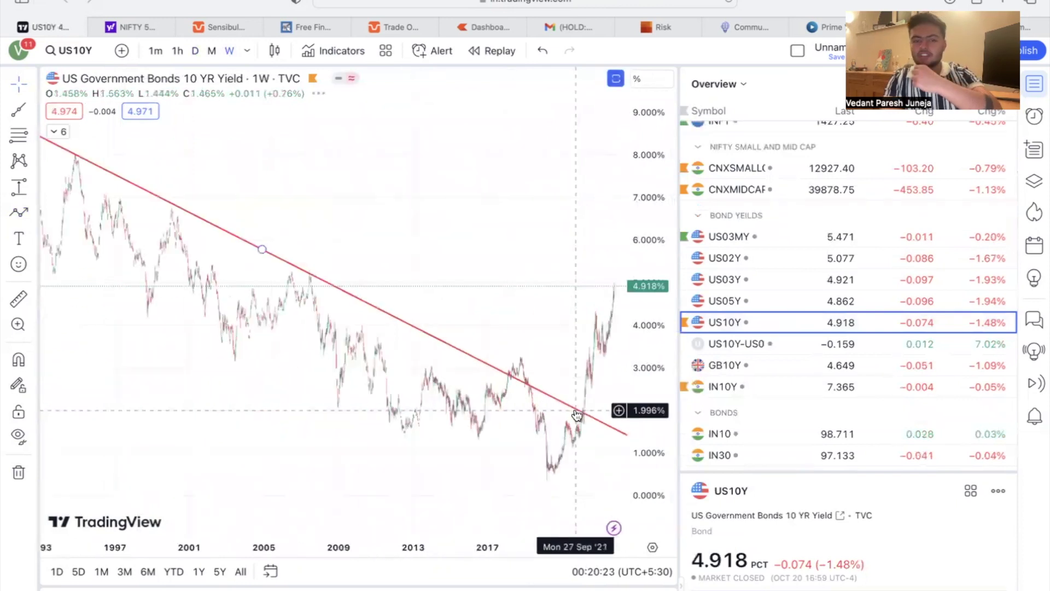
Set the US10Y chart to the monthly timeframe and examine the yield against the long-term descending trendline
{"action": "left_click", "coordinate": [195, 50]}
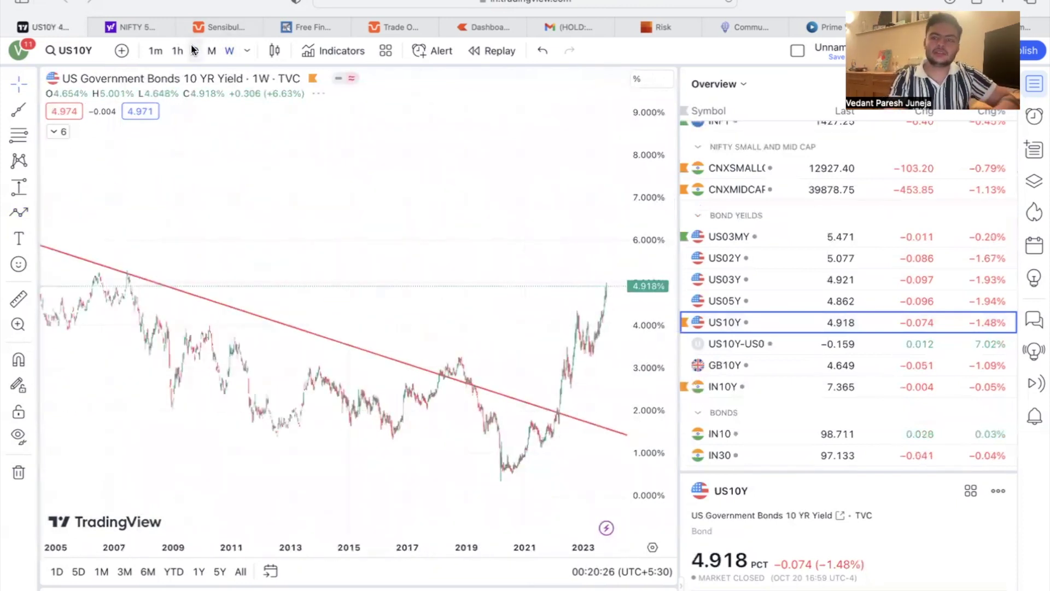
{"action": "left_click", "coordinate": [212, 50]}
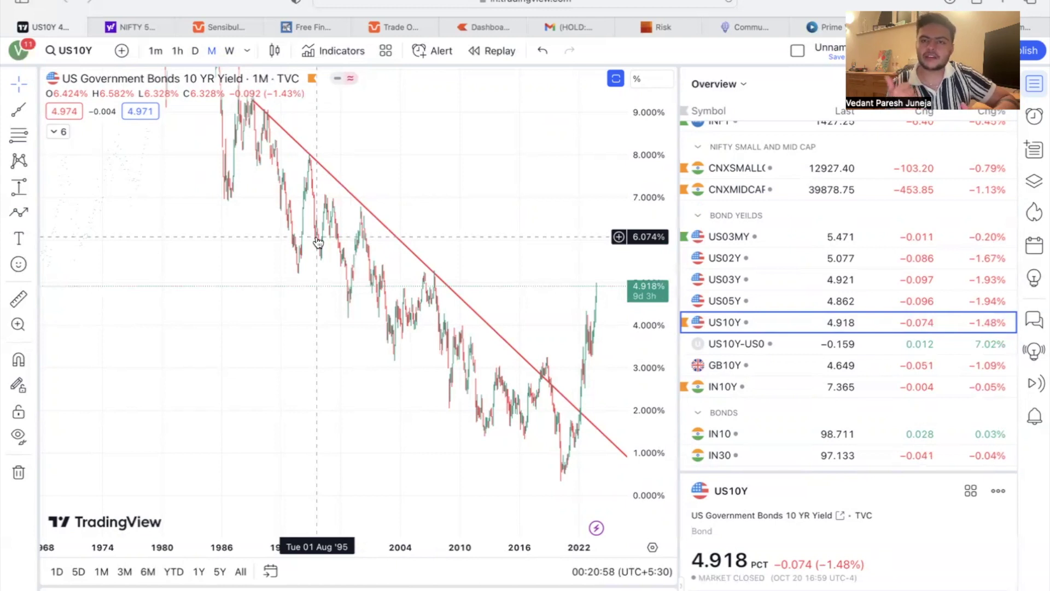
{"action": "scroll", "coordinate": [424, 360], "scroll_direction": "up", "scroll_amount": 5}
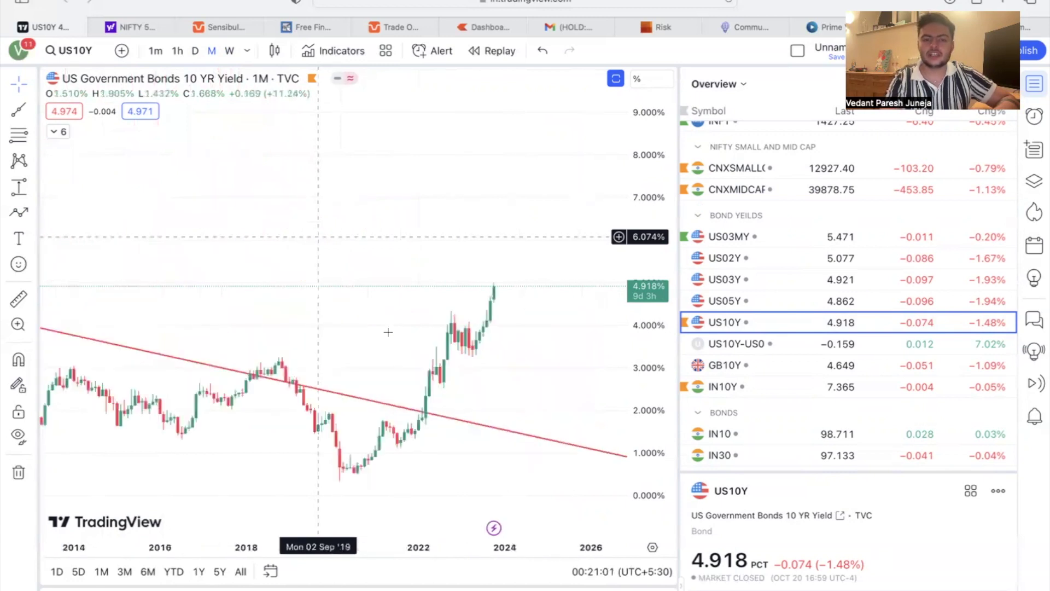
{"action": "scroll", "coordinate": [458, 378], "scroll_direction": "down", "scroll_amount": 4}
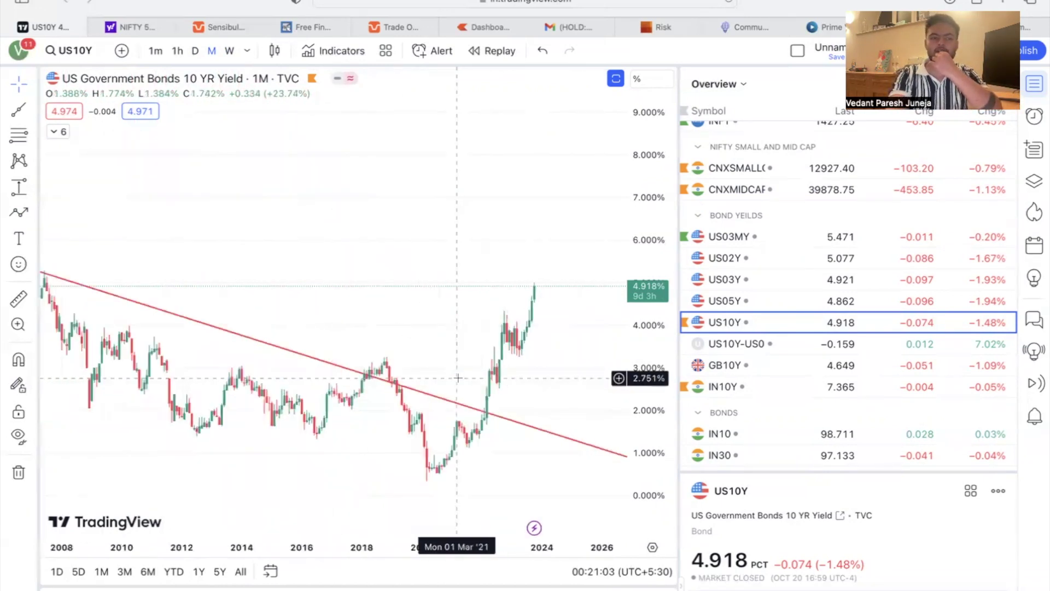
{"action": "scroll", "coordinate": [555, 347], "scroll_direction": "up", "scroll_amount": 4}
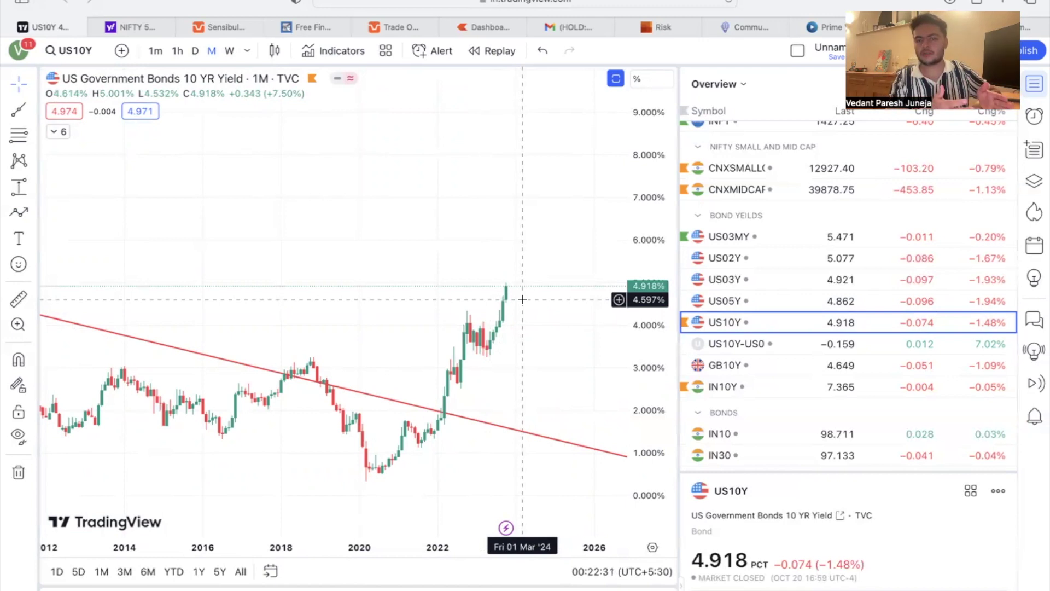
Open the DJI chart from the watchlist's USA group and examine its daily price action from the 2021 rally onwards
{"action": "scroll", "coordinate": [760, 326], "scroll_direction": "up", "scroll_amount": 10}
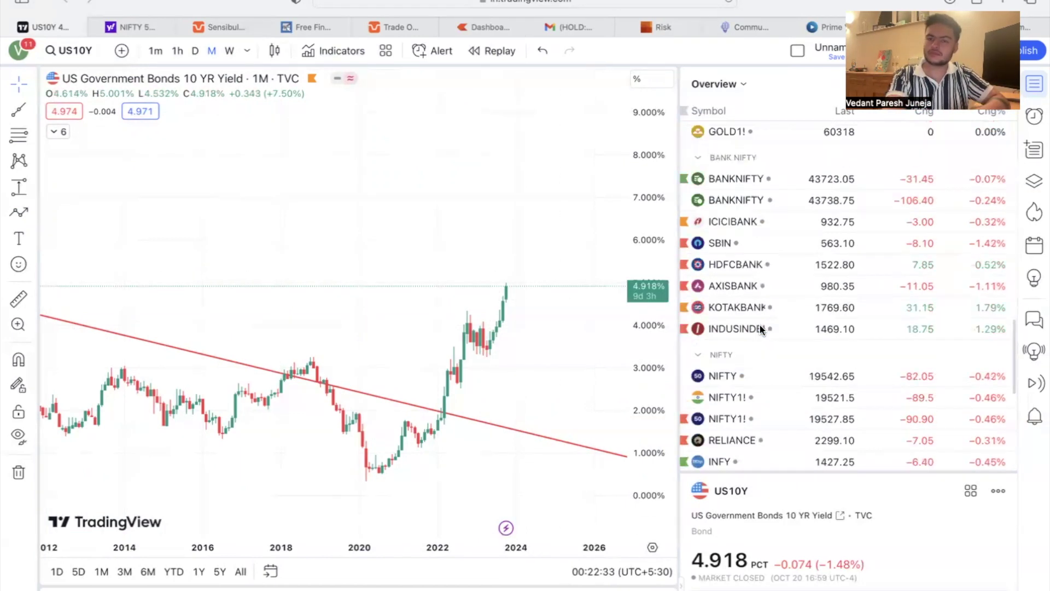
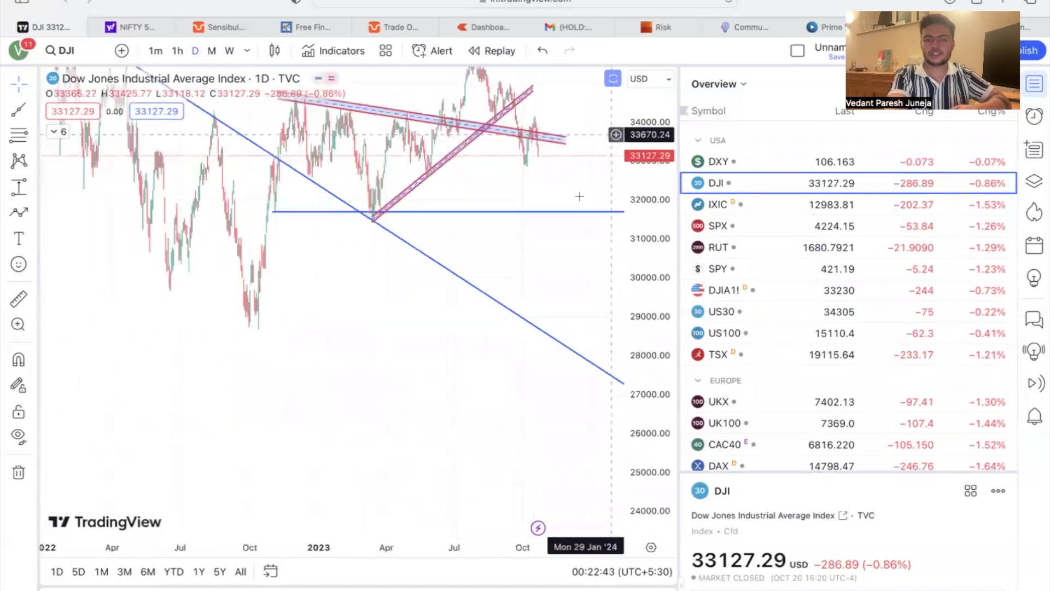
{"action": "scroll", "coordinate": [516, 284], "scroll_direction": "down", "scroll_amount": 2}
{"action": "scroll", "coordinate": [457, 247], "scroll_direction": "up", "scroll_amount": 4}
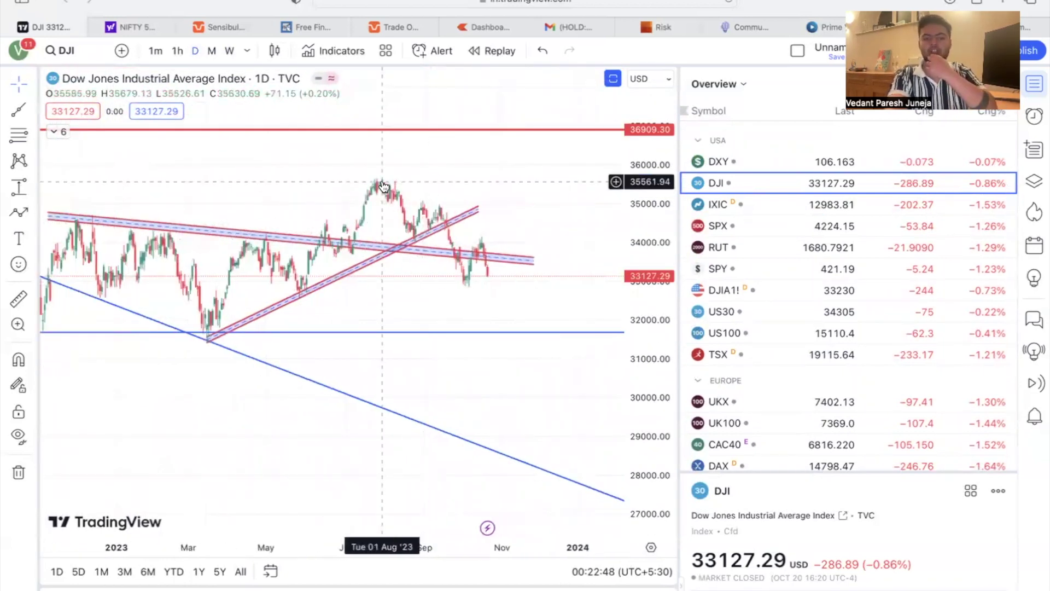
{"action": "left_click", "coordinate": [414, 249]}
{"action": "scroll", "coordinate": [414, 249], "scroll_direction": "left", "scroll_amount": 5}
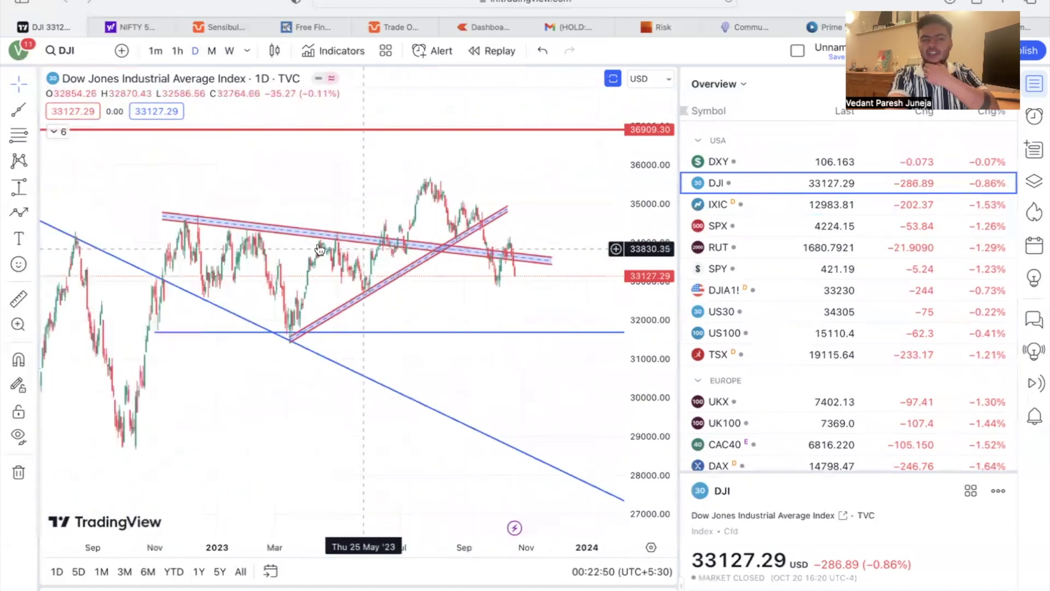
{"action": "scroll", "coordinate": [414, 249], "scroll_direction": "up", "scroll_amount": 2}
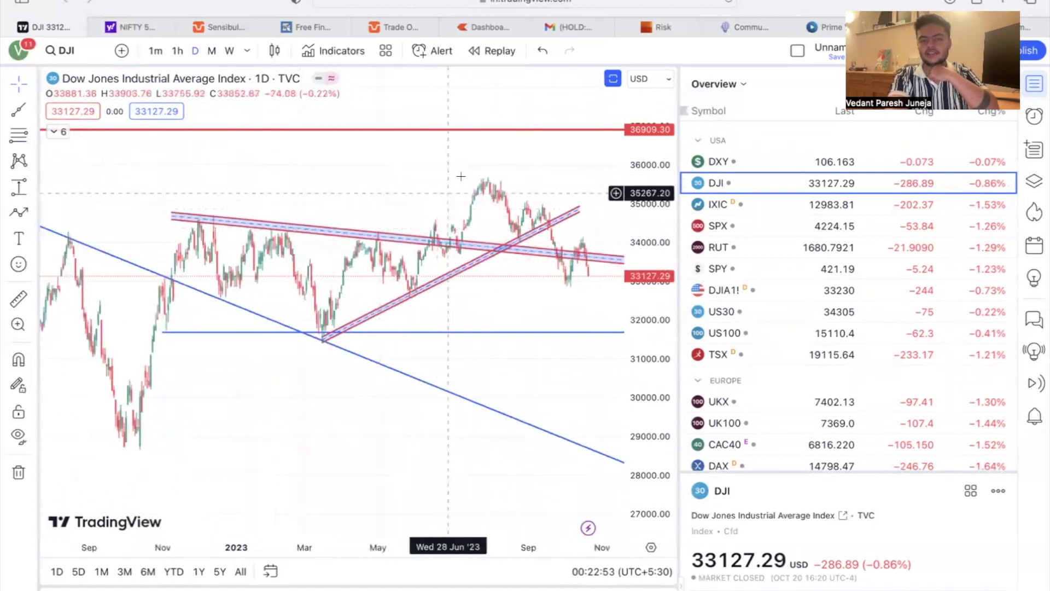
{"action": "scroll", "coordinate": [614, 164], "scroll_direction": "down", "scroll_amount": 5}
{"action": "scroll", "coordinate": [613, 164], "scroll_direction": "down", "scroll_amount": 4}
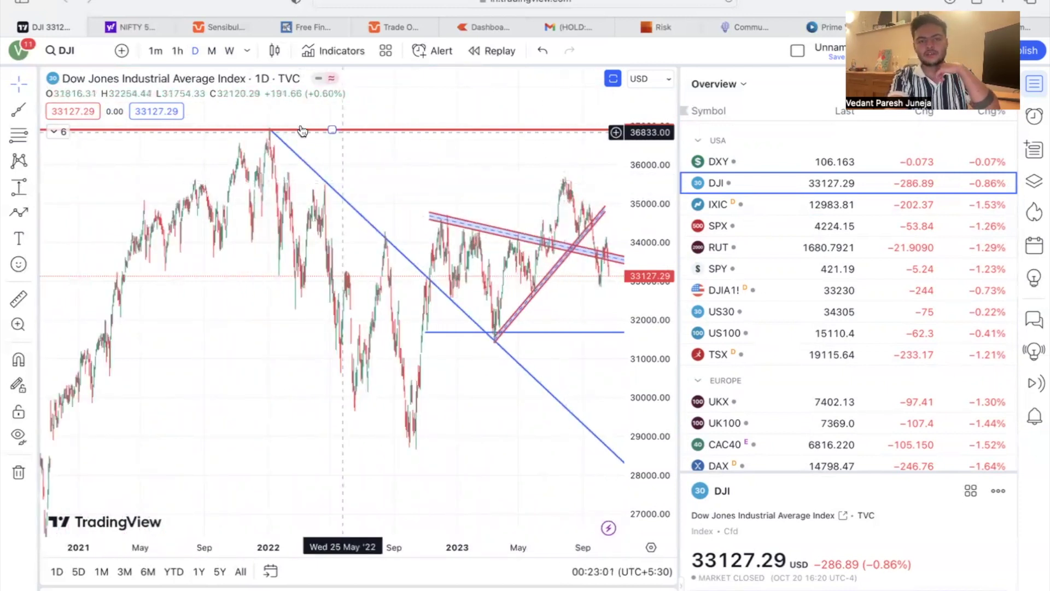
Draw a descending red ray on the DJI chart from the January 2022 peak through about 36,594 in June 2022
{"action": "left_click", "coordinate": [275, 135]}
{"action": "key", "text": "alt+t"}
{"action": "left_click", "coordinate": [270, 130]}
{"action": "left_click", "coordinate": [346, 142]}
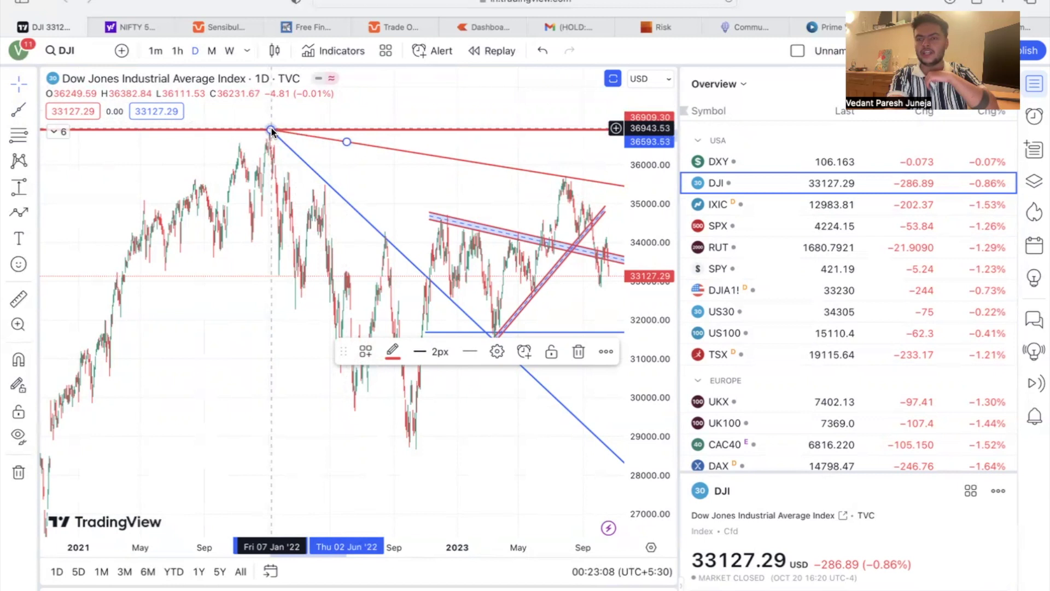
Set the DJI chart to the weekly timeframe and draw a near-horizontal ray at about 33,683 from mid-2023
{"action": "left_click", "coordinate": [229, 50]}
{"action": "scroll", "coordinate": [425, 316], "scroll_direction": "up", "scroll_amount": 4}
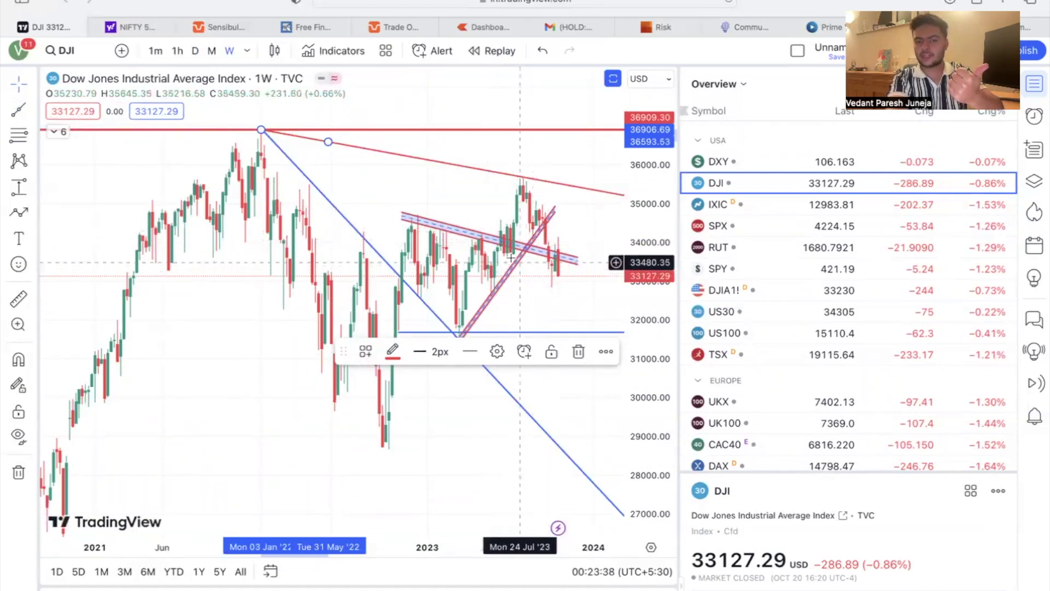
{"action": "scroll", "coordinate": [498, 261], "scroll_direction": "up", "scroll_amount": 3}
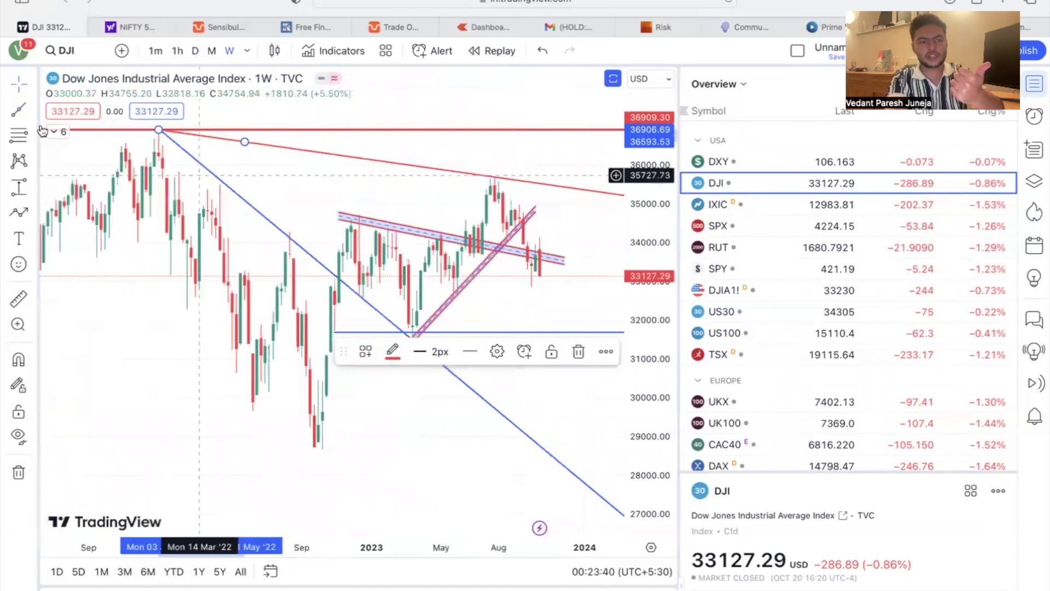
{"action": "left_click", "coordinate": [477, 253]}
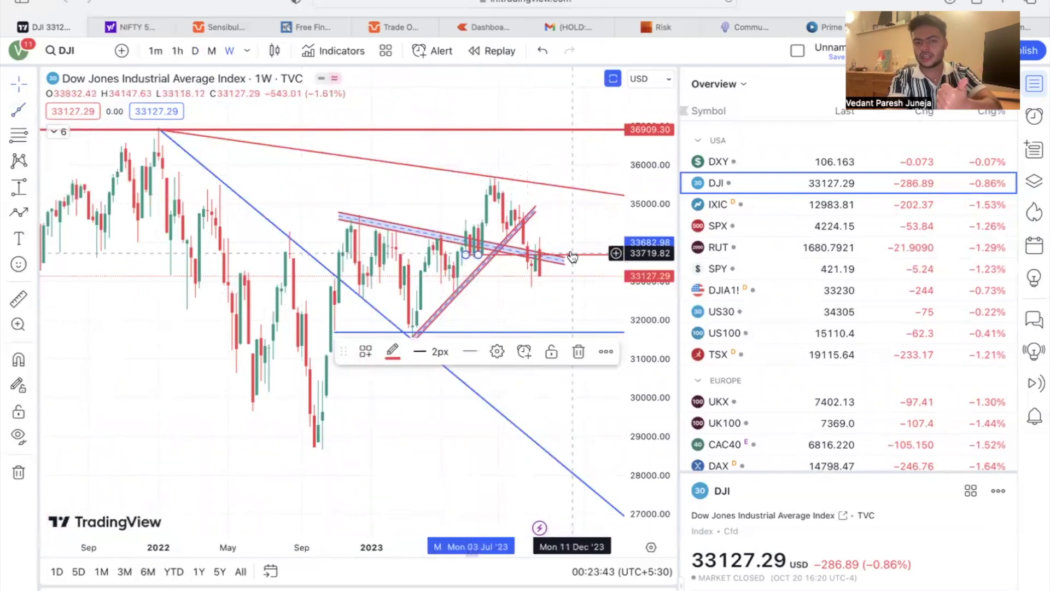
{"action": "left_click_drag", "start_coordinate": [546, 306], "coordinate": [545, 284]}
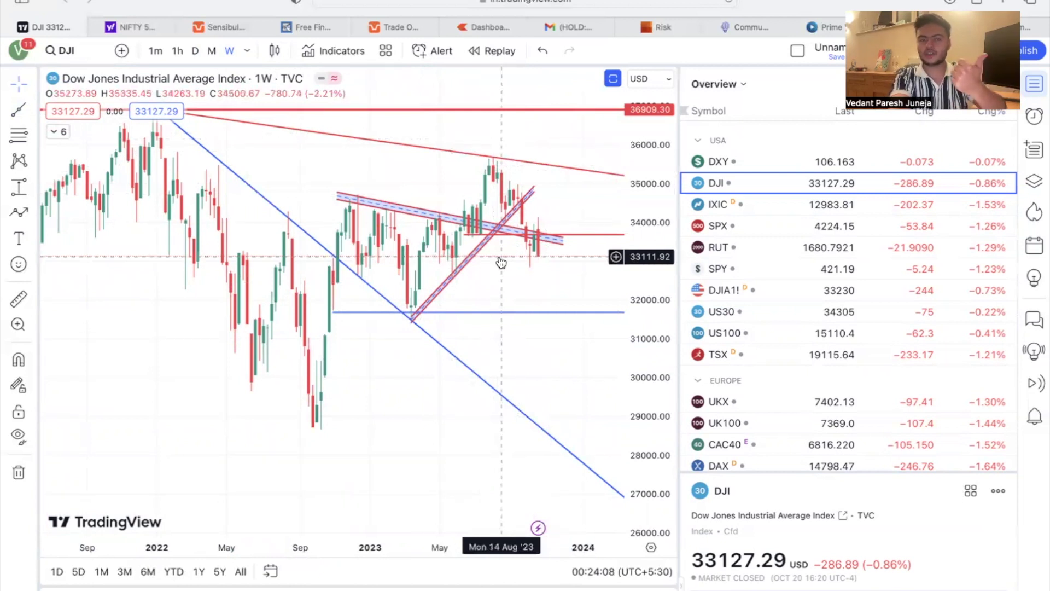
Open the IXIC chart from the watchlist and examine its weekly price action around the horizontal channel near 13,000
{"action": "key", "text": "Down"}
{"action": "scroll", "coordinate": [612, 339], "scroll_direction": "down", "scroll_amount": 4}
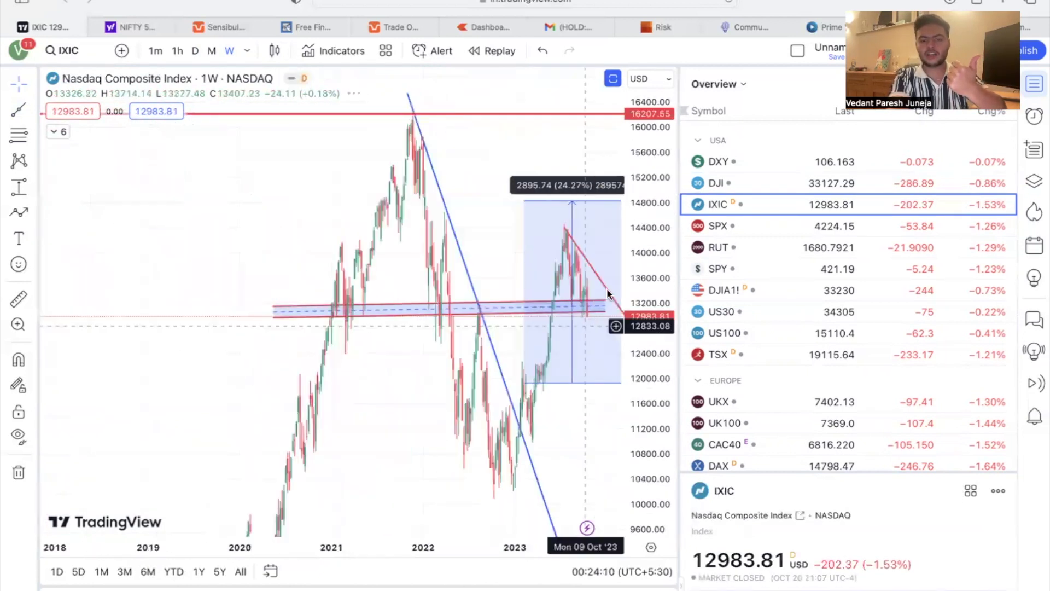
{"action": "left_click_drag", "start_coordinate": [616, 326], "coordinate": [621, 227]}
{"action": "scroll", "coordinate": [613, 321], "scroll_direction": "up", "scroll_amount": 5}
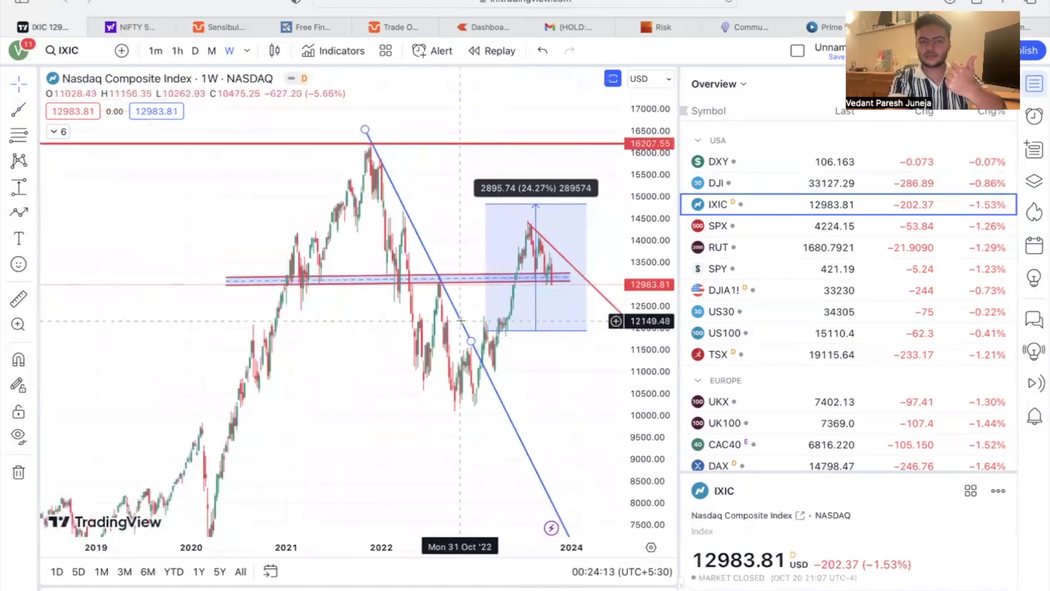
{"action": "scroll", "coordinate": [474, 354], "scroll_direction": "up", "scroll_amount": 1}
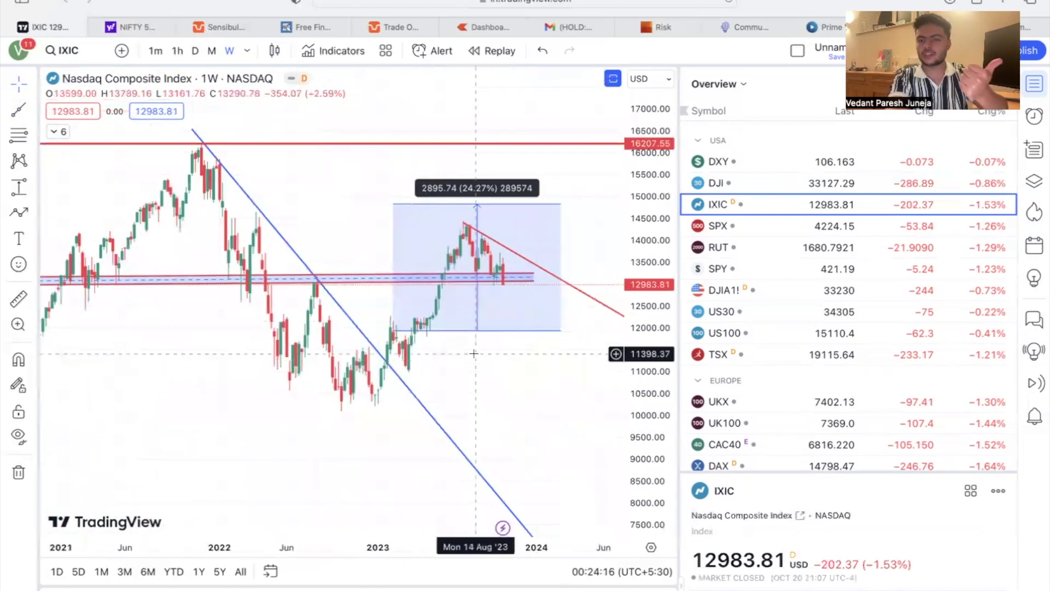
{"action": "scroll", "coordinate": [474, 353], "scroll_direction": "down", "scroll_amount": 2}
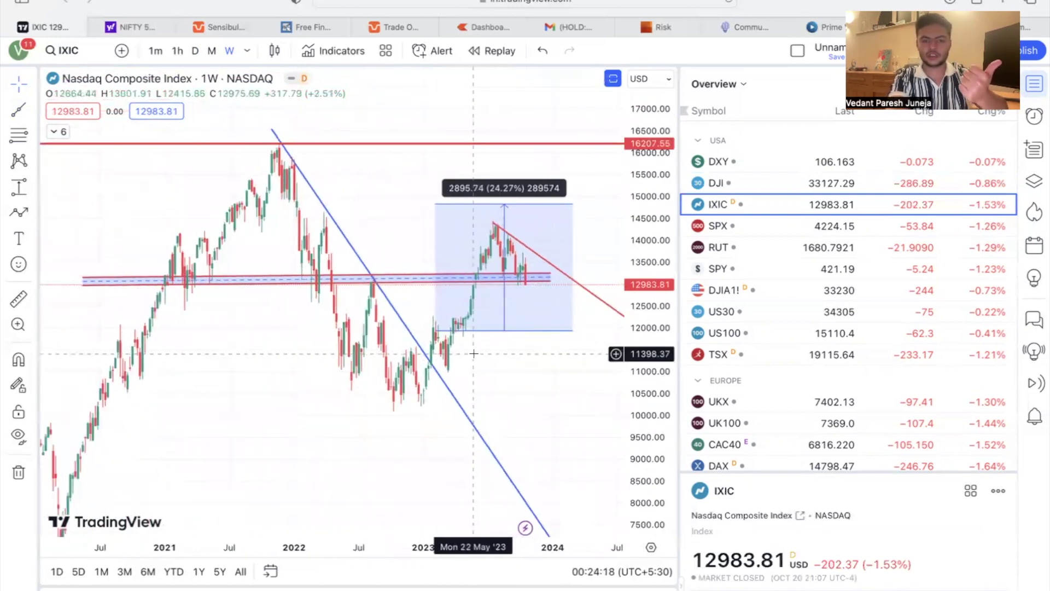
{"action": "scroll", "coordinate": [473, 353], "scroll_direction": "up", "scroll_amount": 2}
{"action": "scroll", "coordinate": [491, 223], "scroll_direction": "down", "scroll_amount": 1}
{"action": "scroll", "coordinate": [491, 223], "scroll_direction": "up", "scroll_amount": 1}
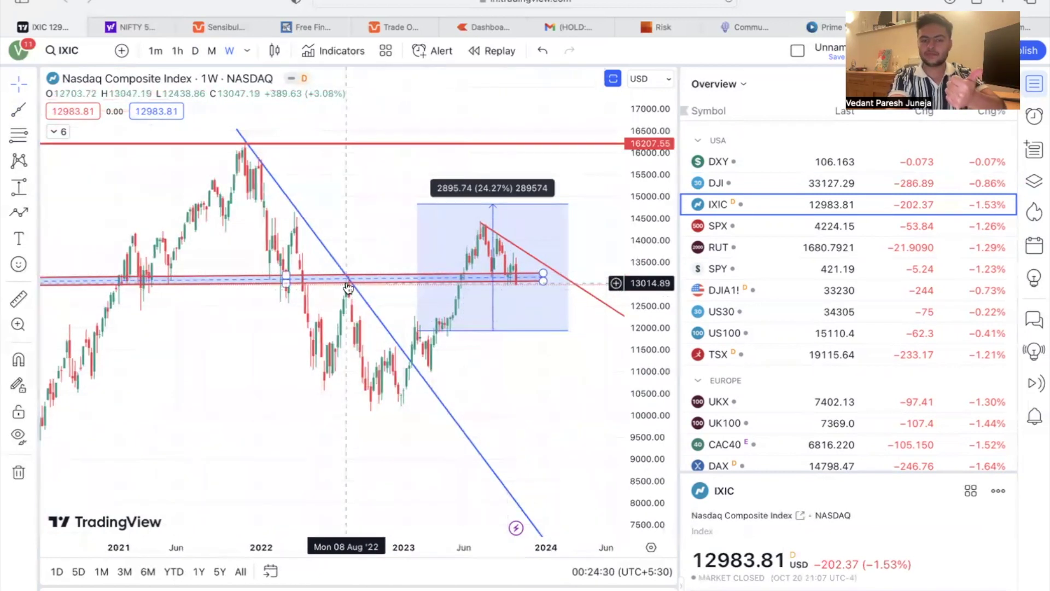
{"action": "scroll", "coordinate": [348, 286], "scroll_direction": "up", "scroll_amount": 3}
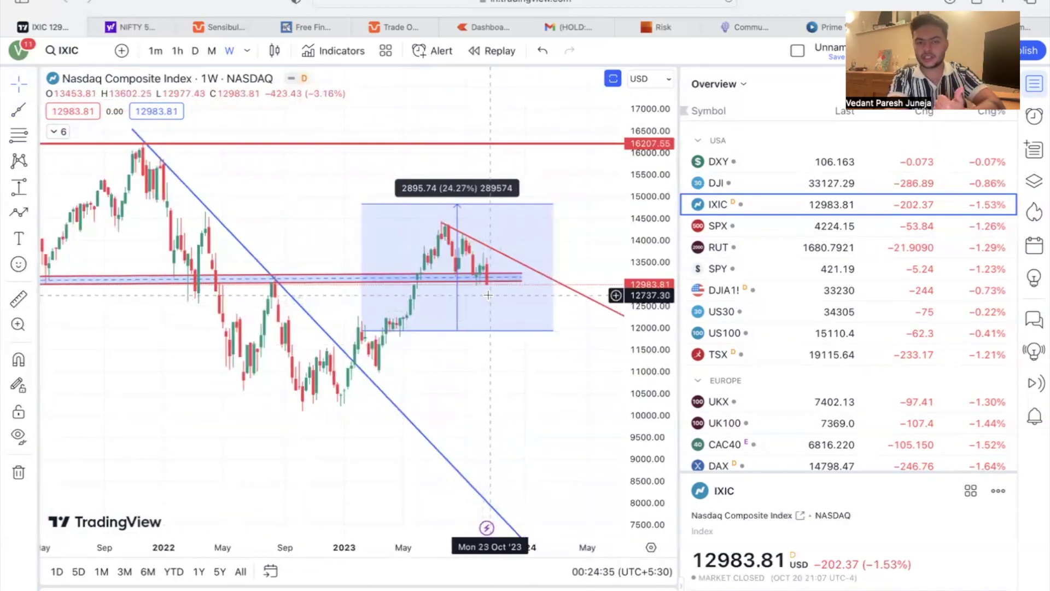
Delete the price range measurement covering the 2023 rally on the weekly IXIC chart
{"action": "scroll", "coordinate": [430, 275], "scroll_direction": "down", "scroll_amount": 3}
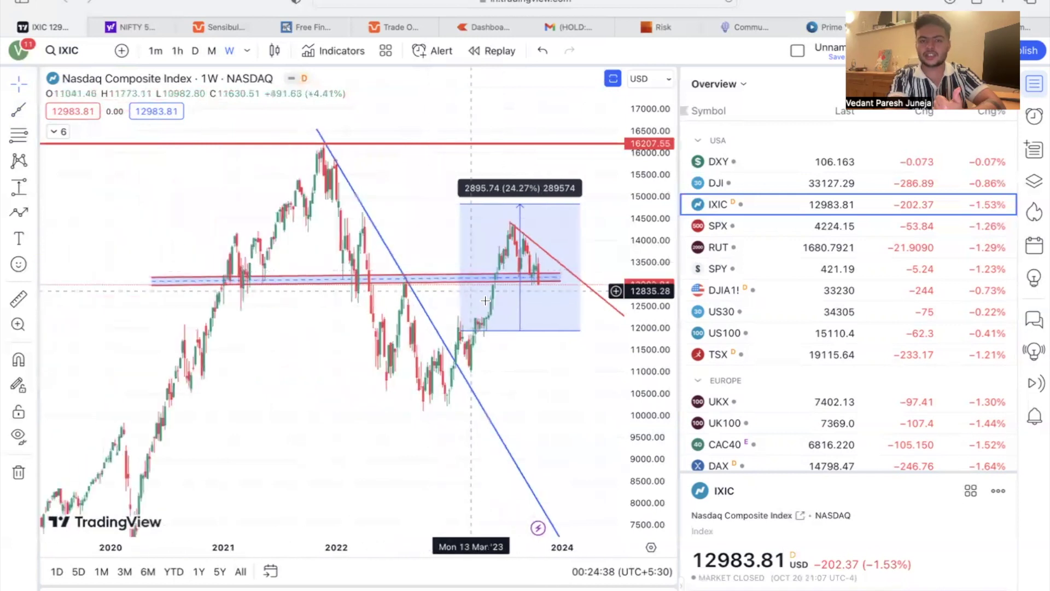
{"action": "left_click", "coordinate": [514, 268]}
{"action": "key", "text": "Delete"}
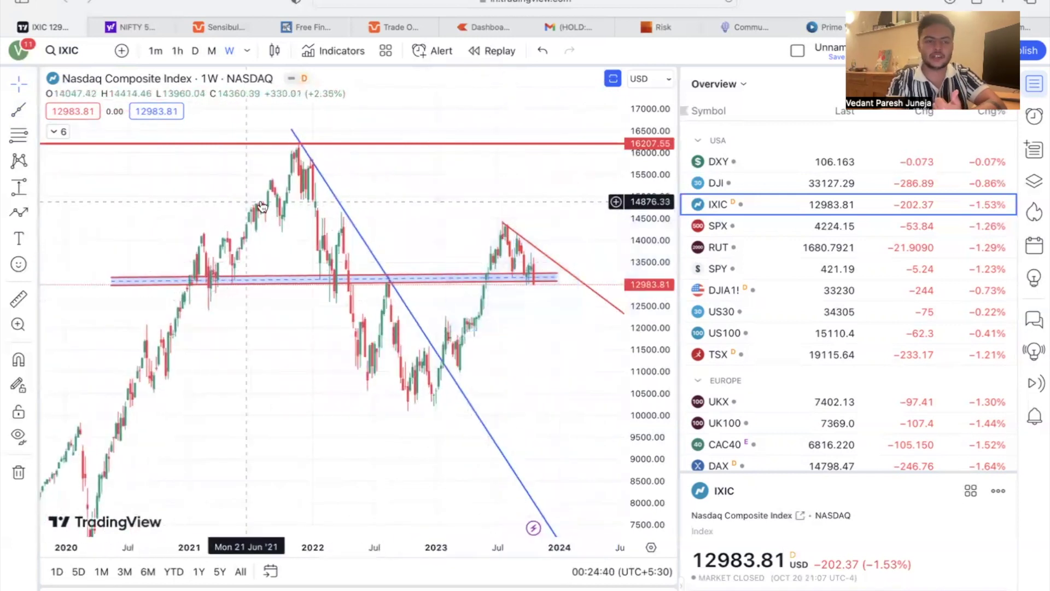
Draw an ellipse around the 2023 price peak above the horizontal channel, adjusting its upper edge to about 14,468
{"action": "left_click", "coordinate": [33, 186]}
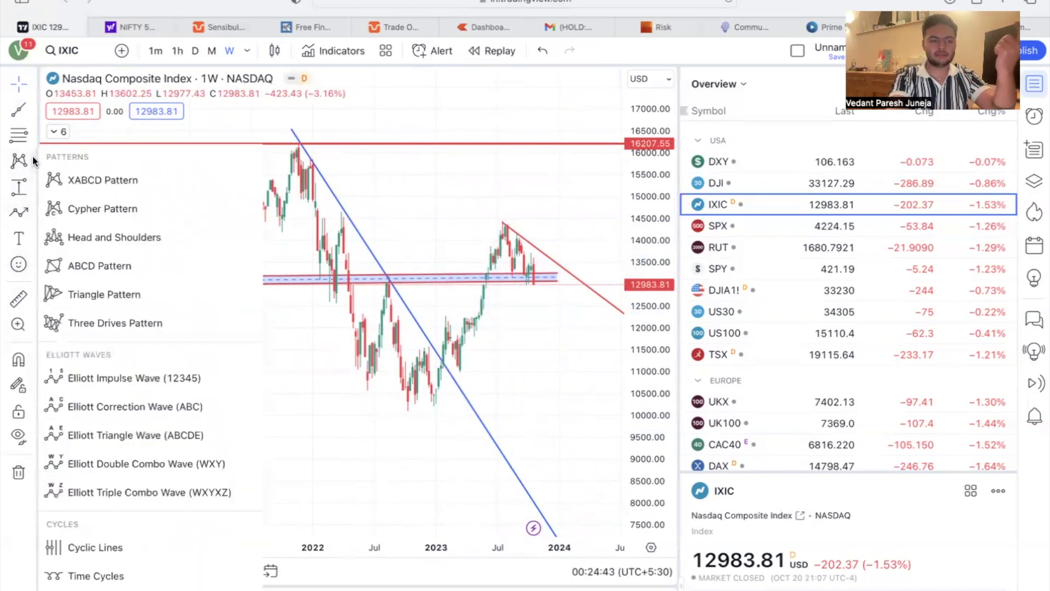
{"action": "mouse_move", "coordinate": [32, 115]}
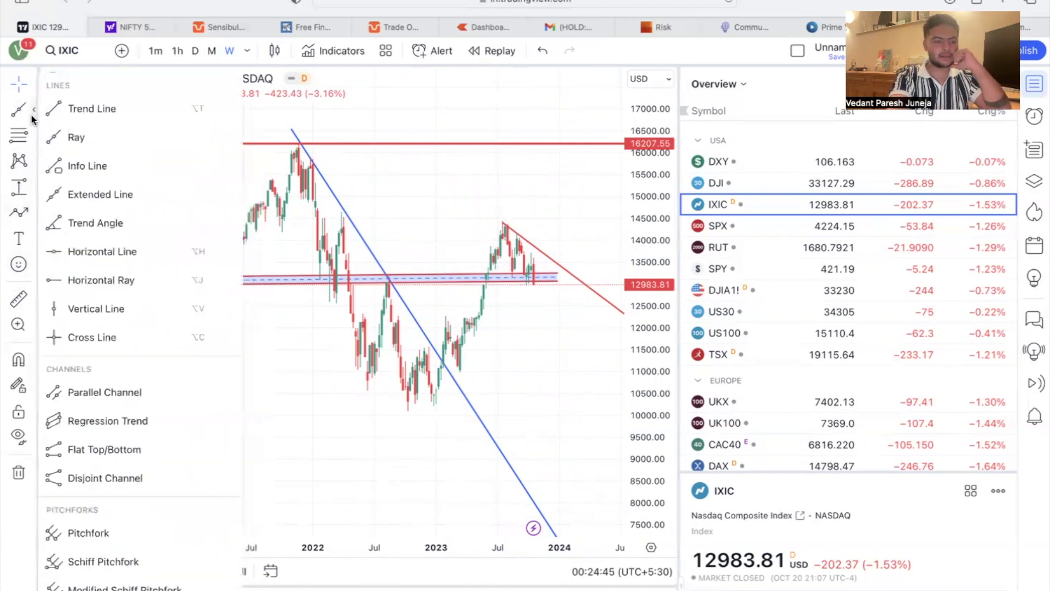
{"action": "left_click", "coordinate": [33, 212]}
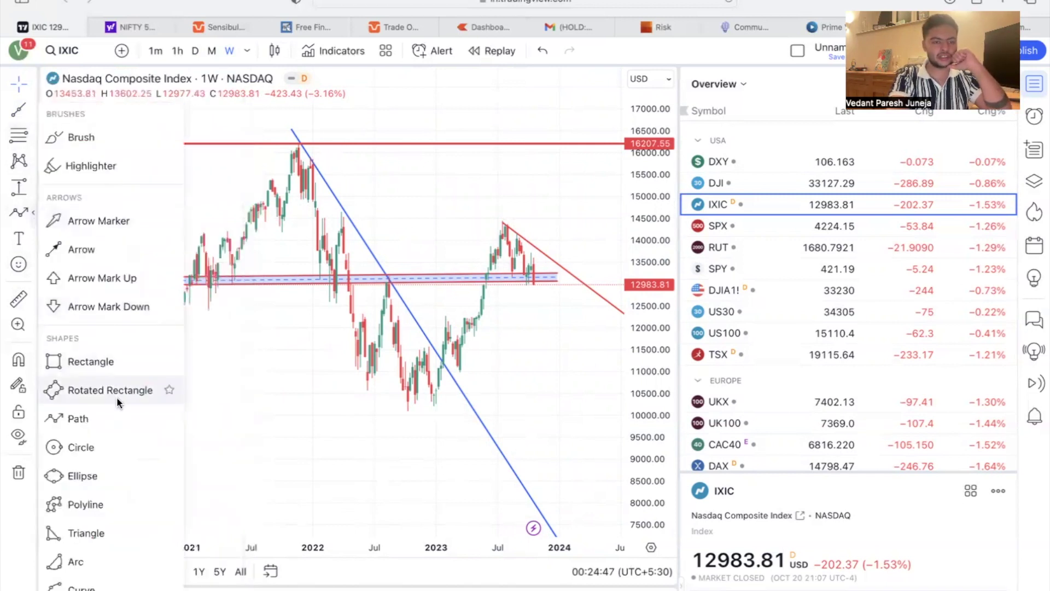
{"action": "left_click", "coordinate": [82, 475]}
{"action": "left_click", "coordinate": [505, 215]}
{"action": "left_click", "coordinate": [509, 272]}
{"action": "left_click", "coordinate": [471, 247]}
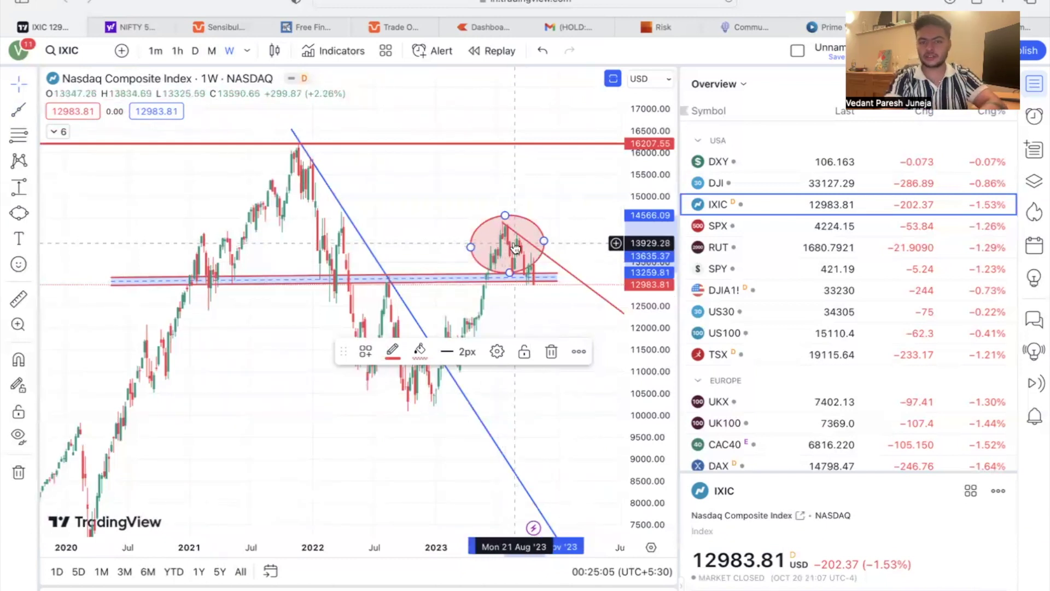
{"action": "left_click_drag", "start_coordinate": [504, 215], "coordinate": [505, 219]}
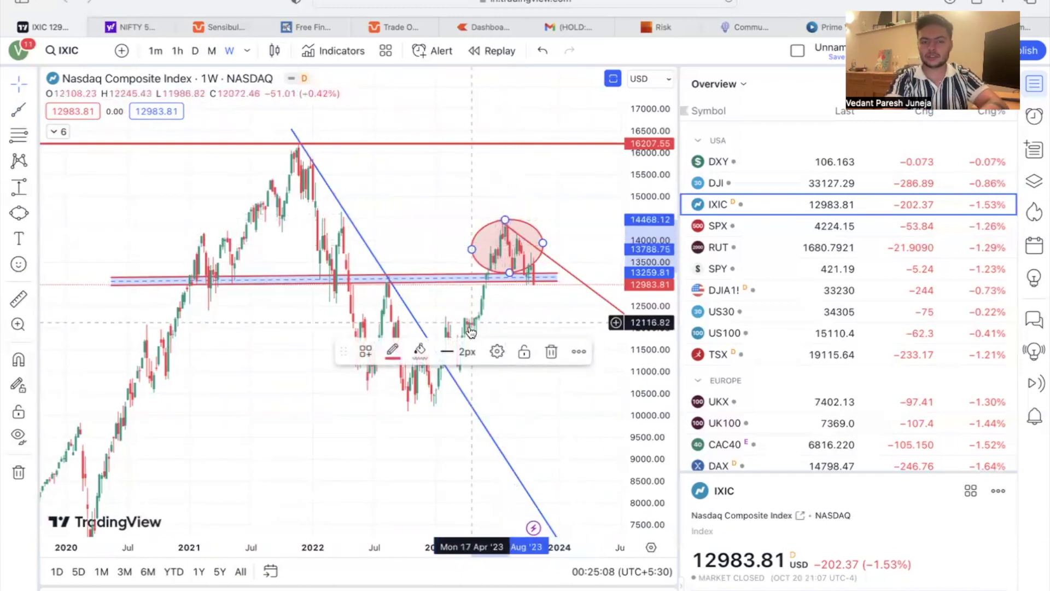
{"action": "left_click", "coordinate": [439, 480]}
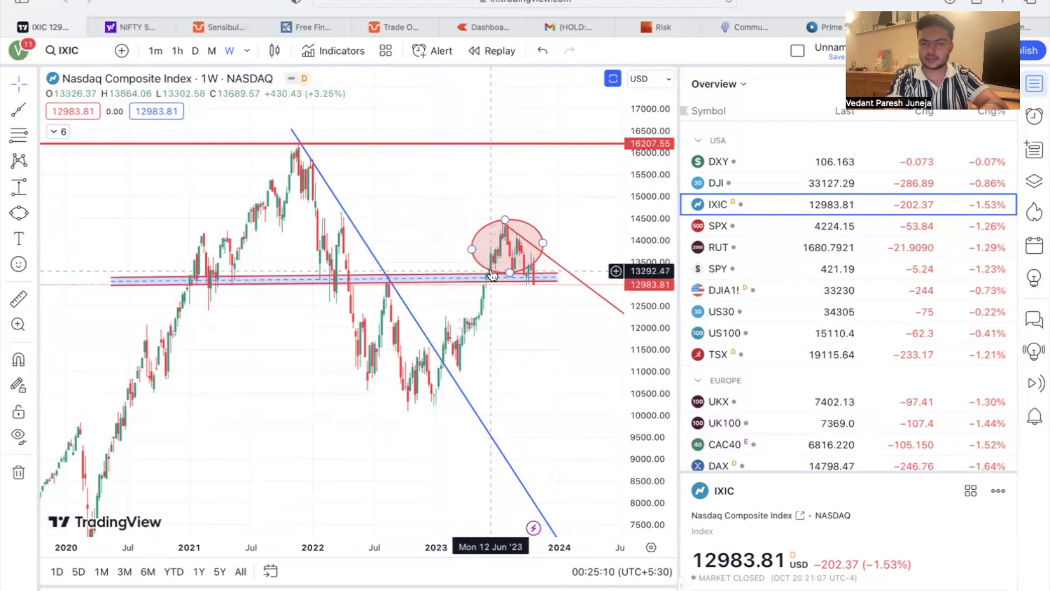
Draw a horizontal ray at about 14,305 from February 2022 across the 2023 peak on the weekly IXIC chart
{"action": "scroll", "coordinate": [480, 212], "scroll_direction": "up", "scroll_amount": 2}
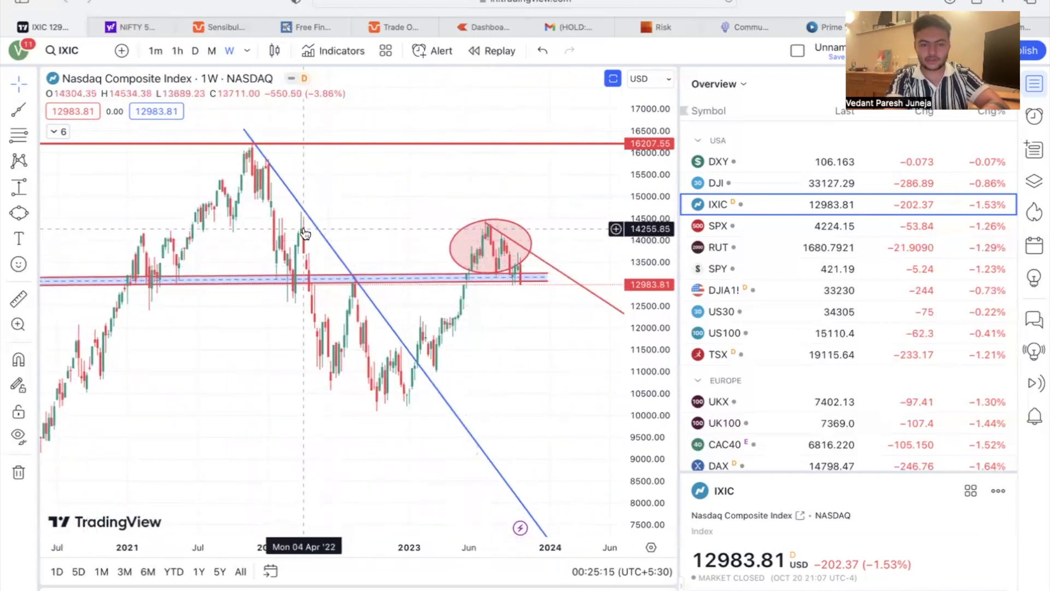
{"action": "key", "text": "alt+t"}
{"action": "left_click", "coordinate": [285, 226]}
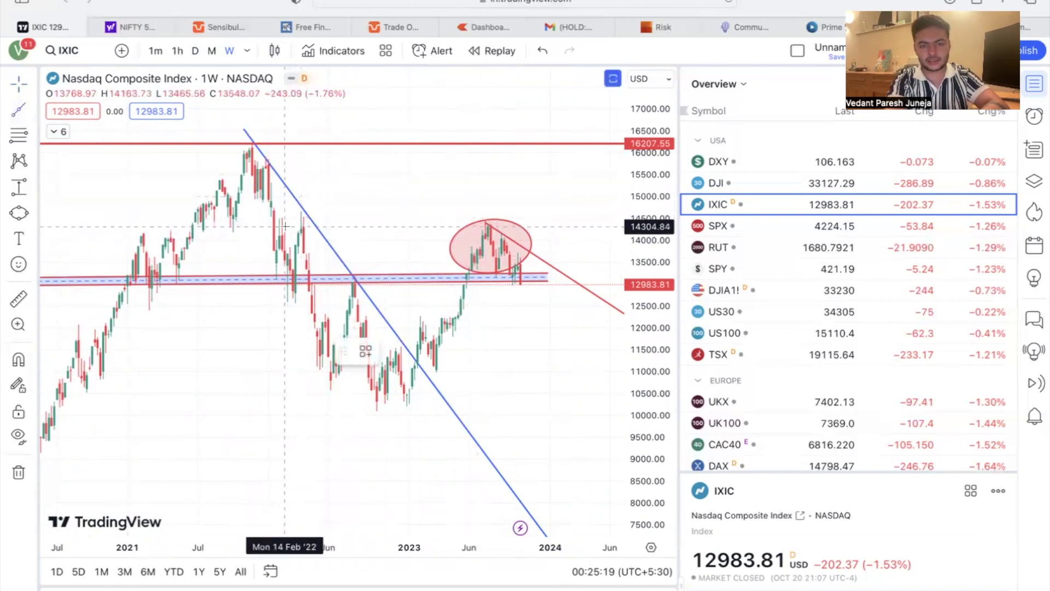
{"action": "left_click", "coordinate": [320, 227]}
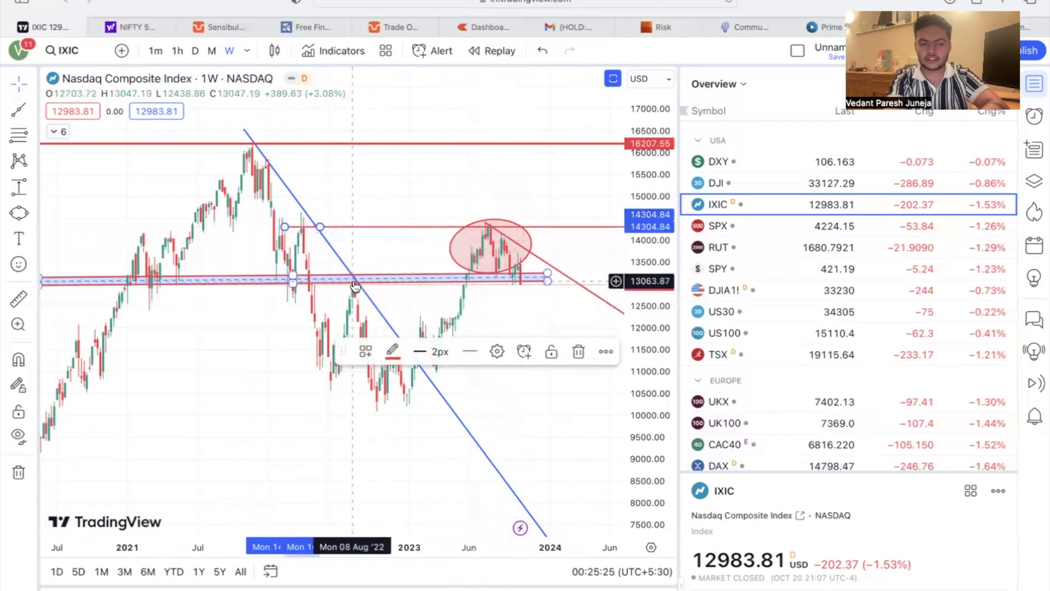
{"action": "scroll", "coordinate": [284, 317], "scroll_direction": "up", "scroll_amount": 2}
{"action": "left_click", "coordinate": [31, 187]}
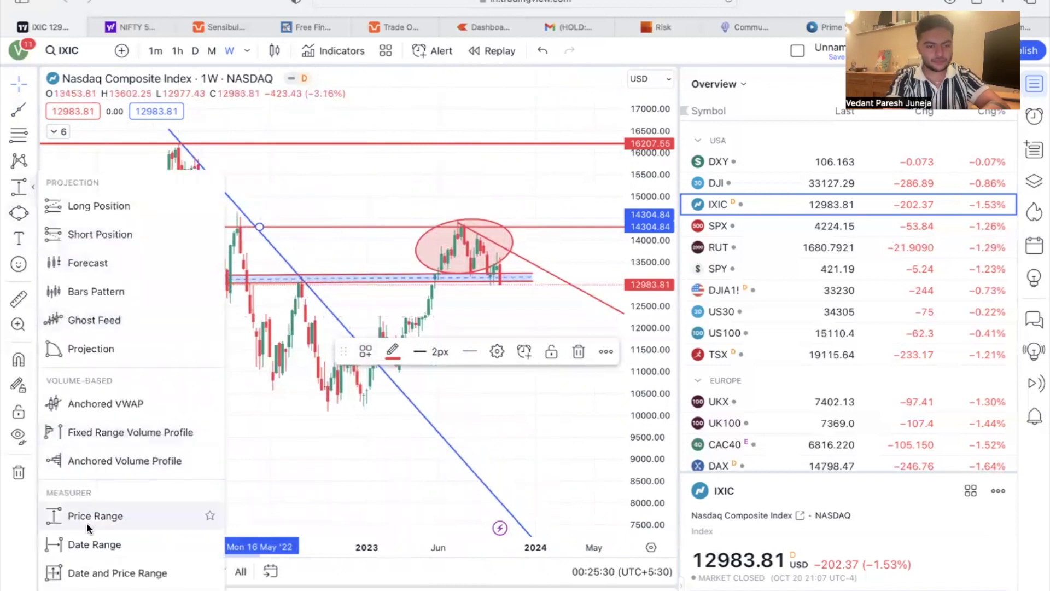
{"action": "left_click", "coordinate": [27, 188]}
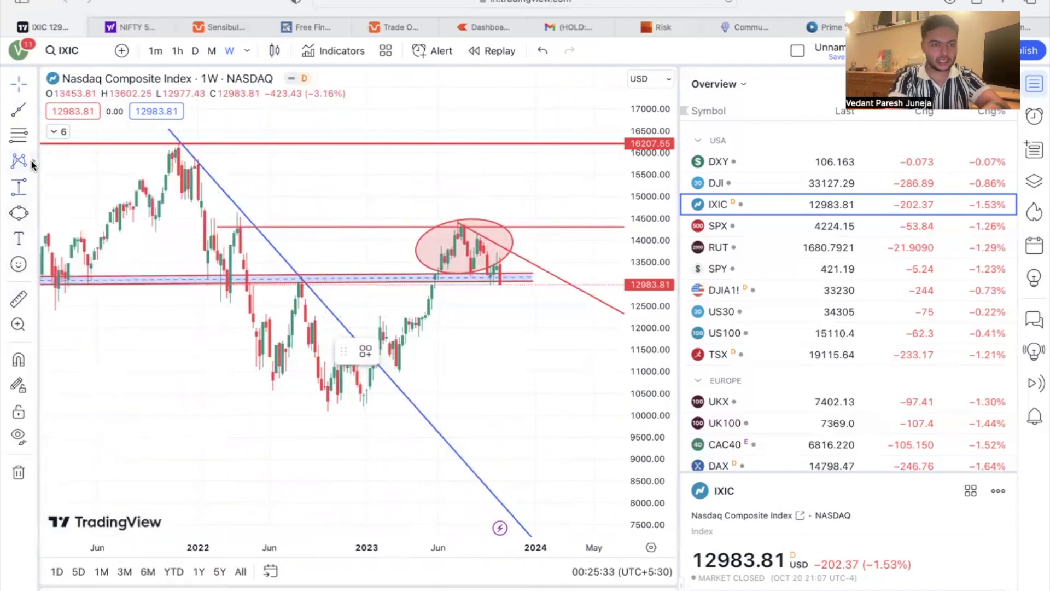
{"action": "left_click", "coordinate": [31, 162]}
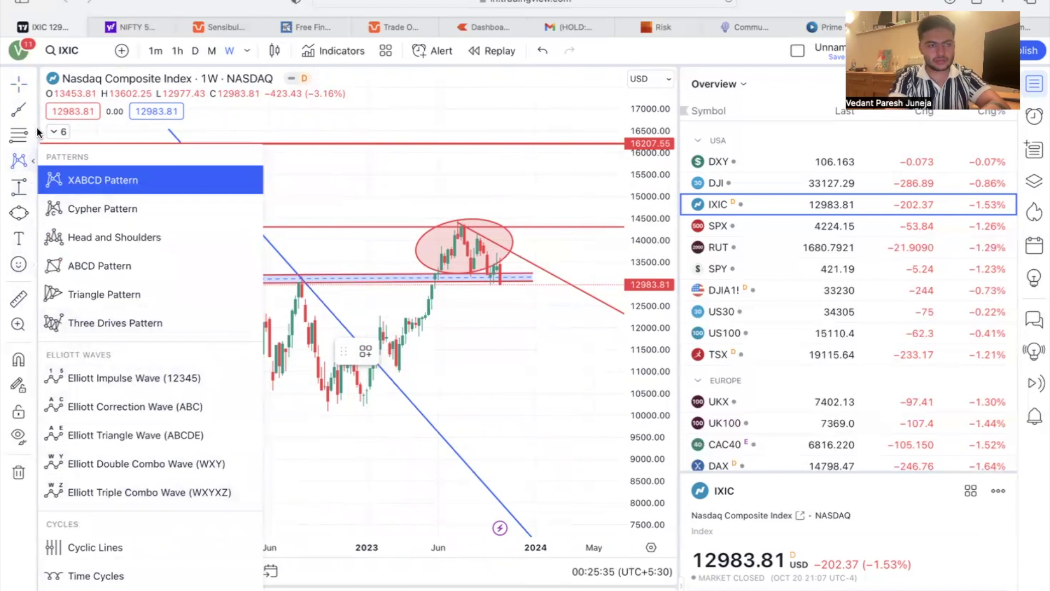
{"action": "left_click", "coordinate": [34, 132]}
{"action": "left_click", "coordinate": [33, 130]}
{"action": "left_click", "coordinate": [30, 111]}
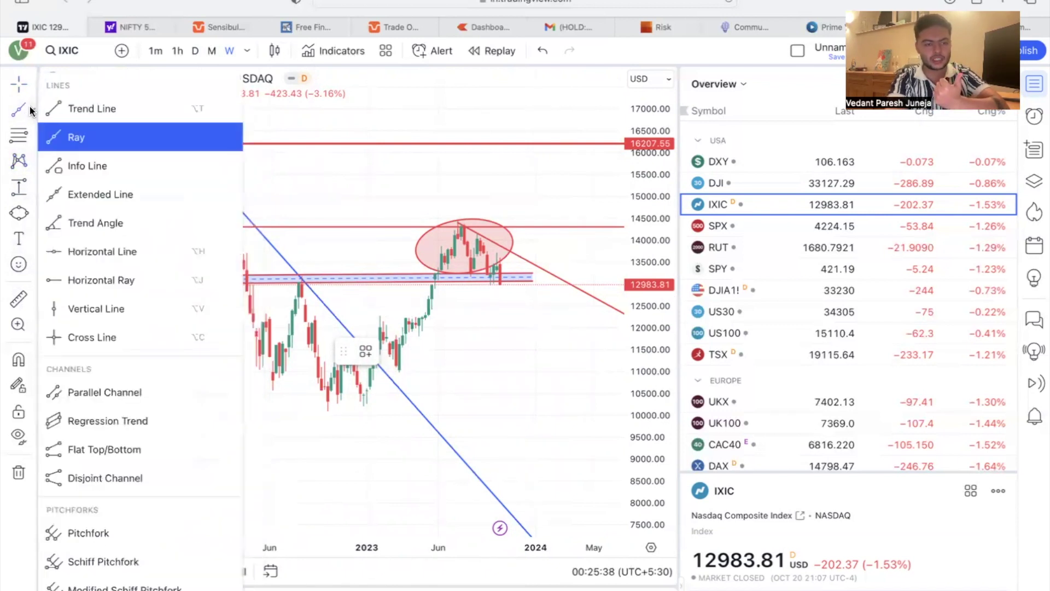
{"action": "left_click", "coordinate": [31, 161]}
{"action": "left_click", "coordinate": [31, 186]}
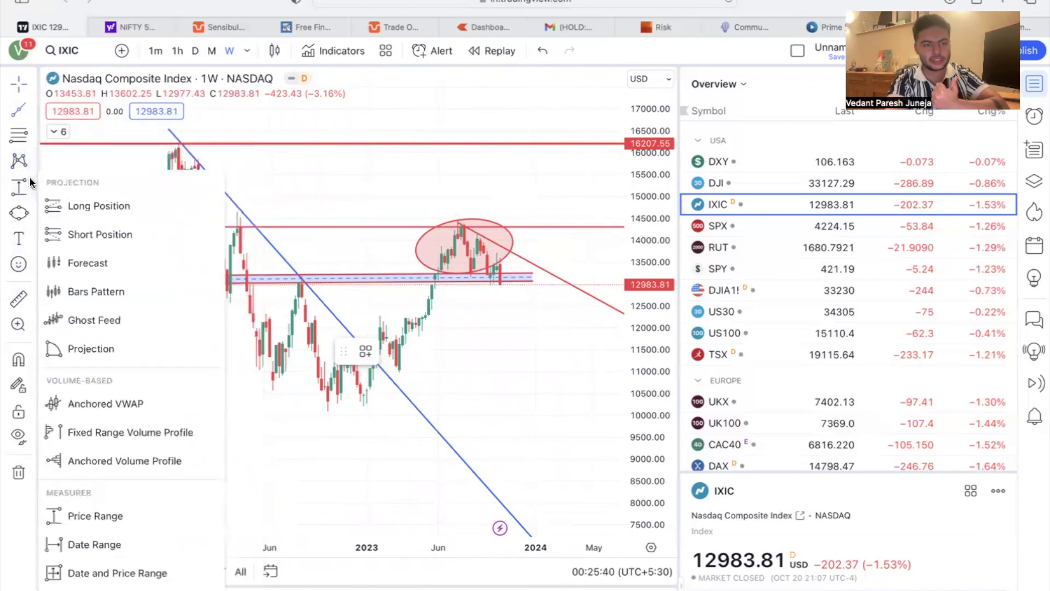
{"action": "left_click", "coordinate": [32, 244]}
Trace the 2022 decline on the weekly IXIC chart with the Path tool, placing points at each swing from the late-2021 peak to the October 2022 low
{"action": "left_click", "coordinate": [31, 216]}
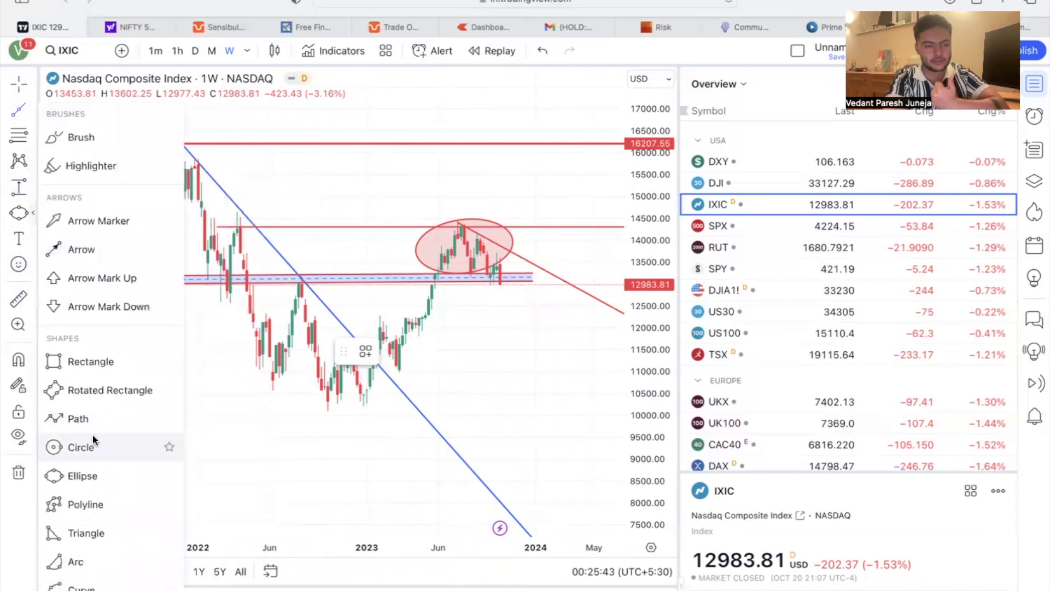
{"action": "left_click", "coordinate": [82, 418]}
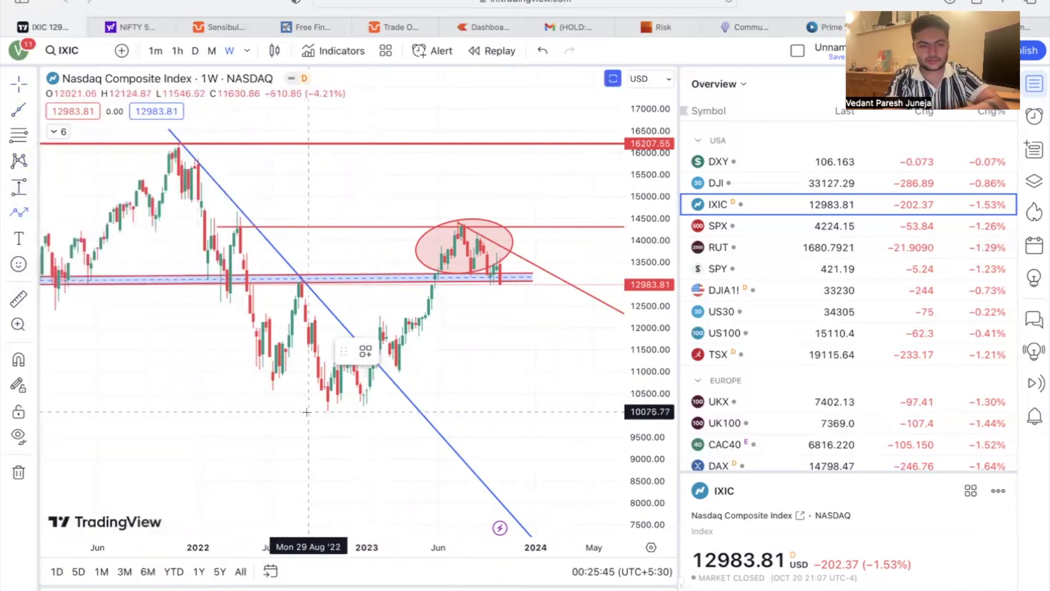
{"action": "left_click", "coordinate": [171, 149]}
{"action": "left_click", "coordinate": [185, 208]}
{"action": "left_click", "coordinate": [197, 160]}
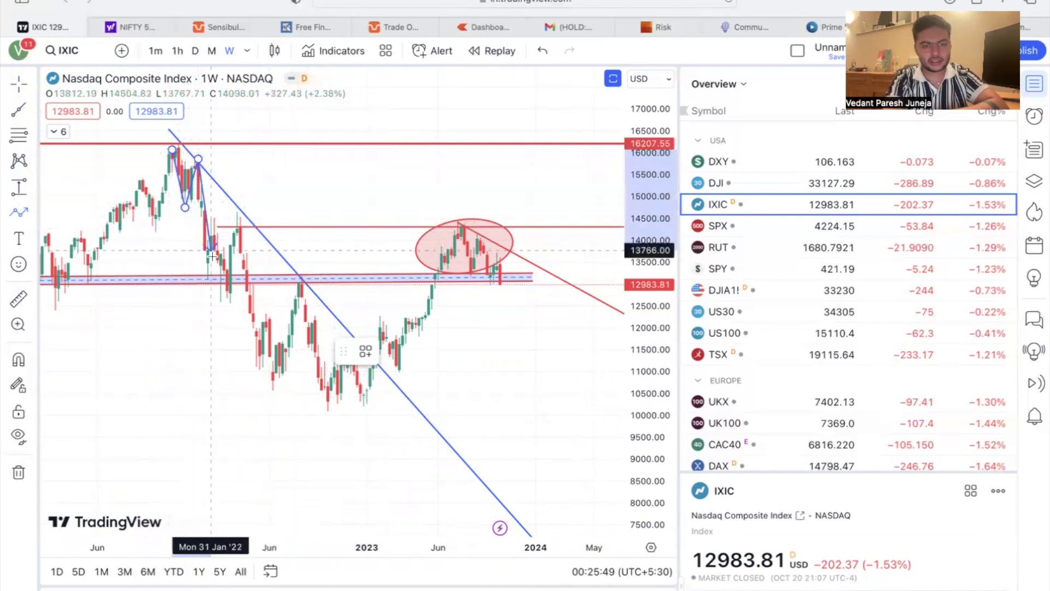
{"action": "left_click", "coordinate": [226, 302]}
{"action": "left_click", "coordinate": [241, 209]}
{"action": "left_click", "coordinate": [272, 386]}
{"action": "left_click", "coordinate": [295, 280]}
{"action": "double_click", "coordinate": [330, 415]}
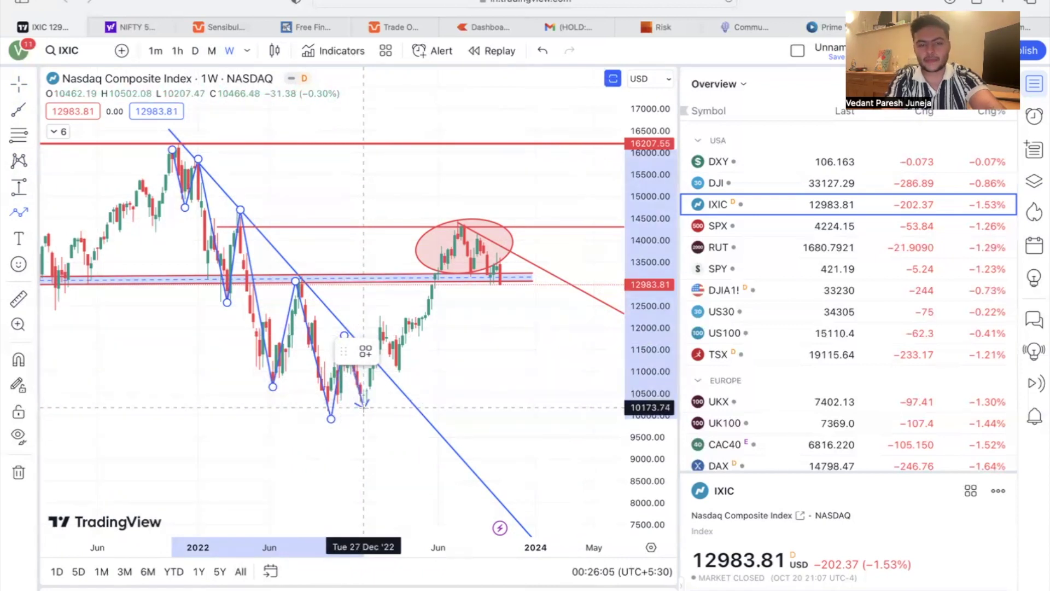
Continue the path through the 2023 swing highs and lows, ending it just below the horizontal channel in November 2023
{"action": "left_click", "coordinate": [380, 315]}
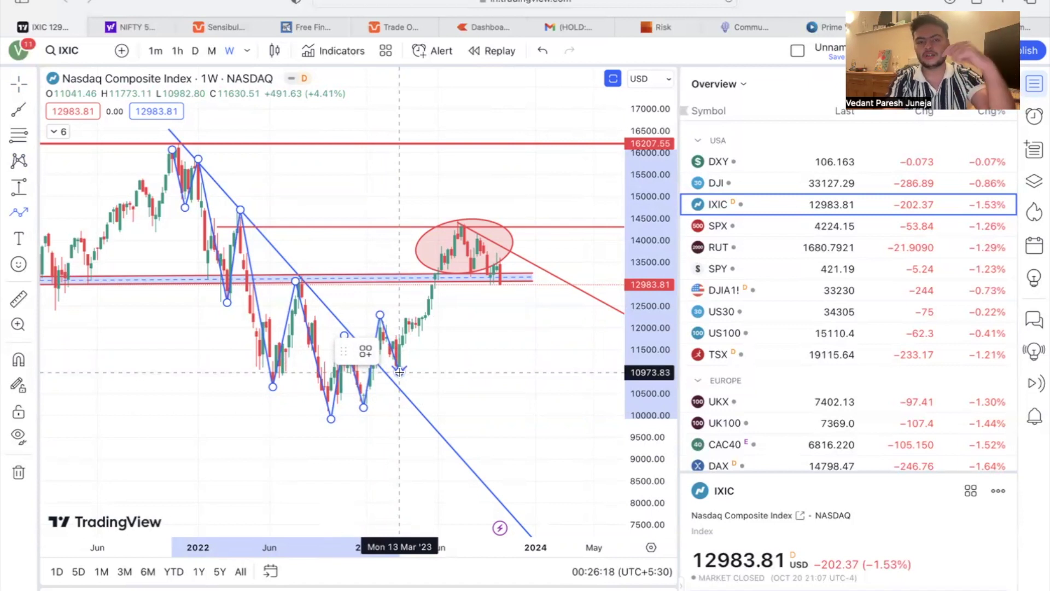
{"action": "left_click", "coordinate": [399, 371]}
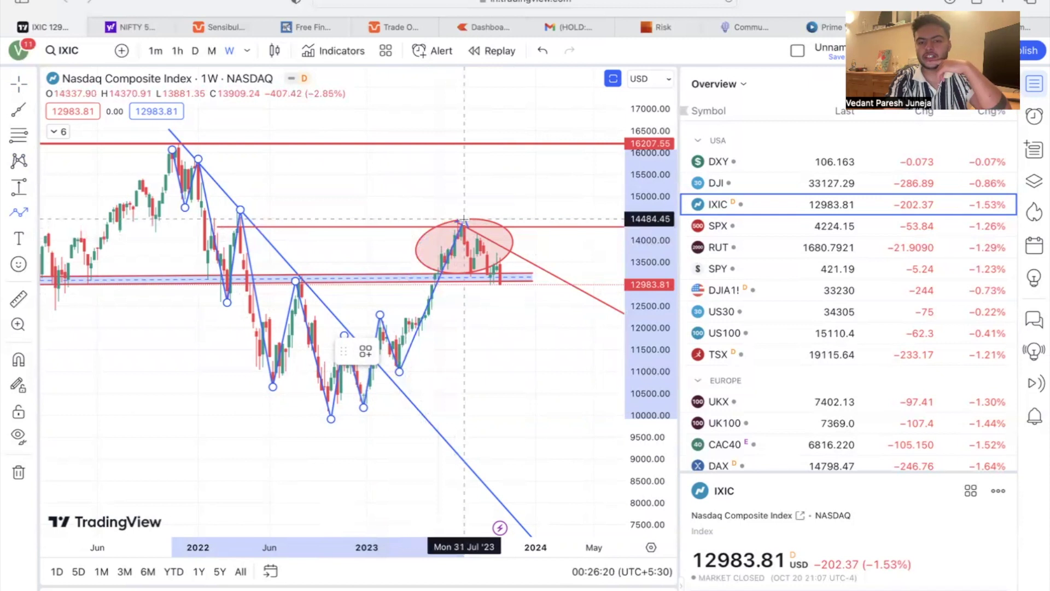
{"action": "left_click", "coordinate": [461, 219]}
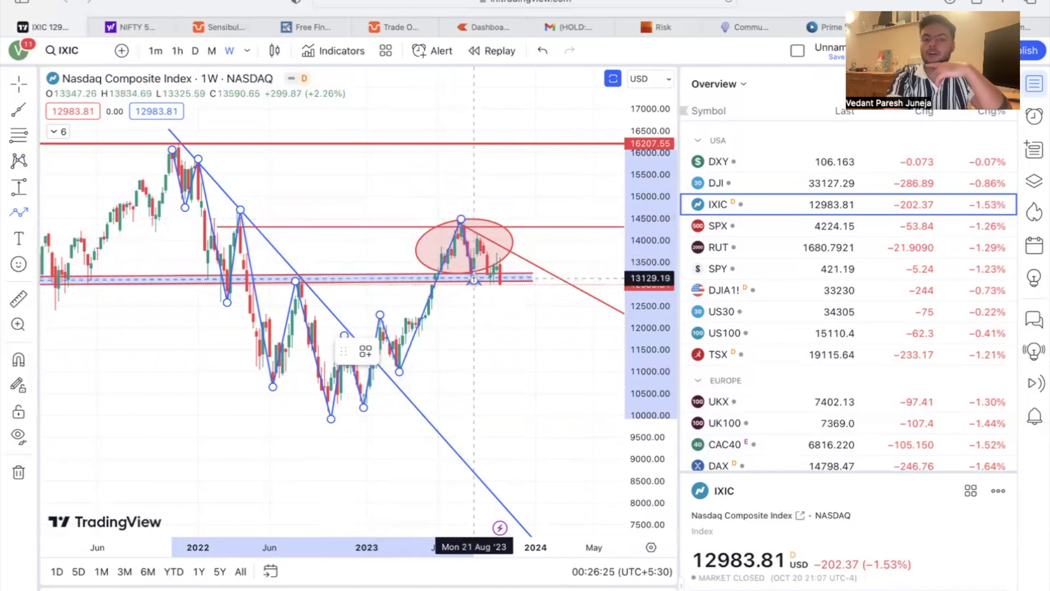
{"action": "left_click", "coordinate": [473, 278]}
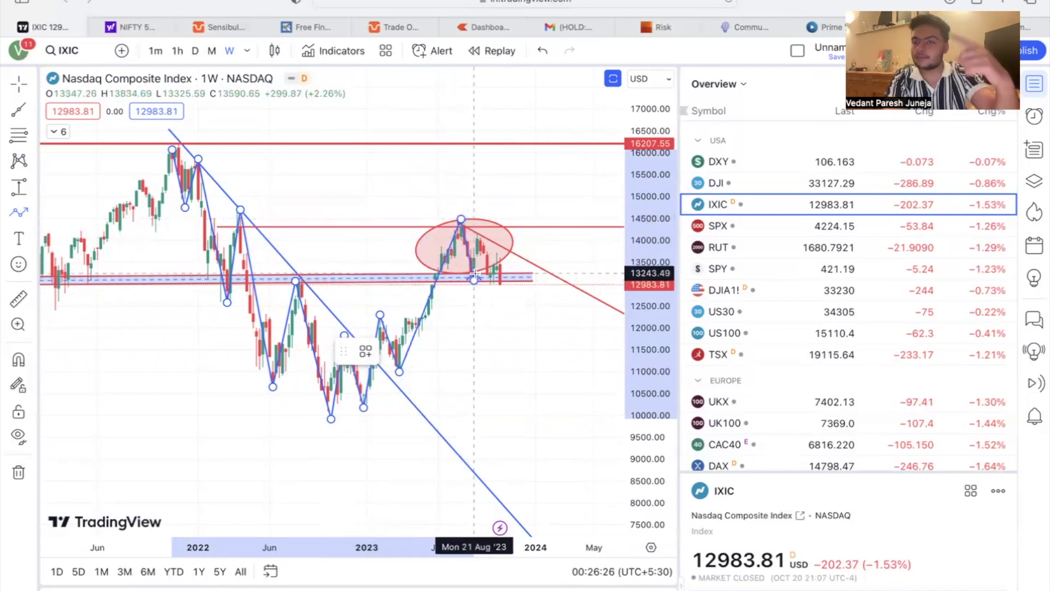
{"action": "left_click", "coordinate": [484, 234]}
{"action": "left_click", "coordinate": [490, 285]}
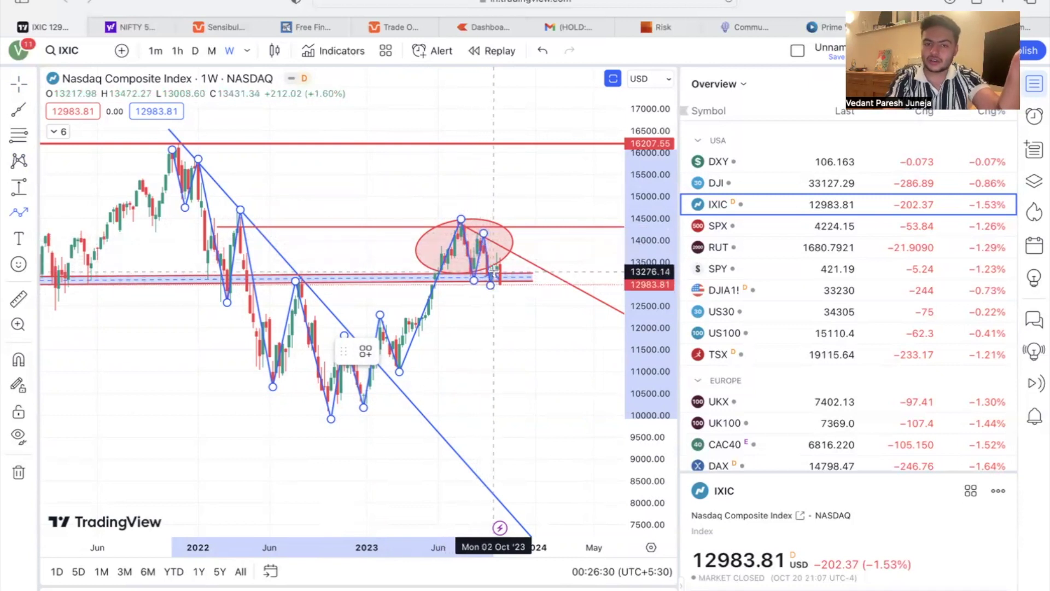
{"action": "left_click", "coordinate": [500, 253]}
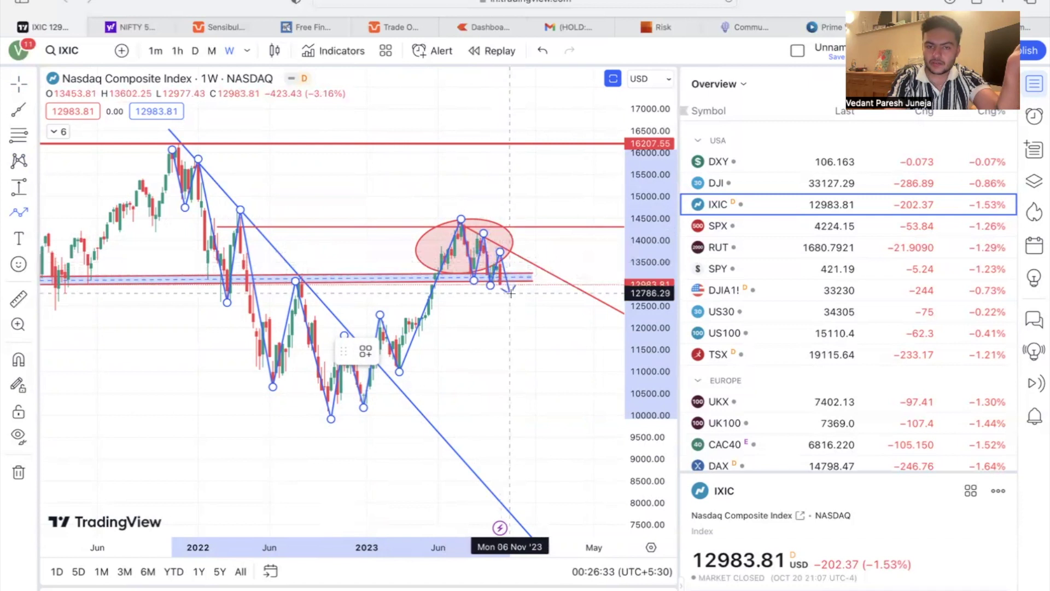
{"action": "double_click", "coordinate": [513, 299]}
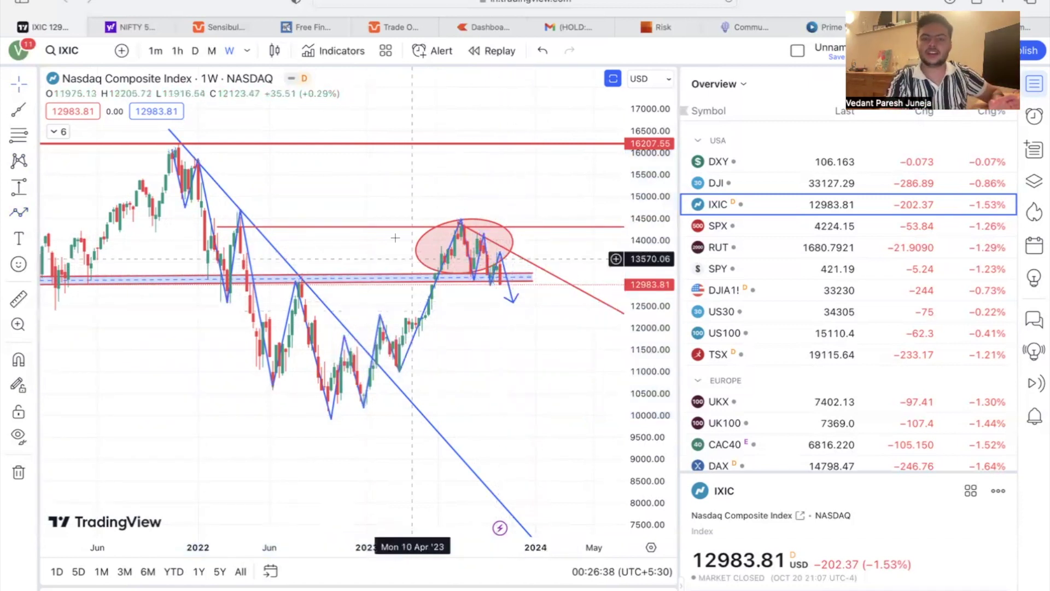
Shift the ellipse around the 2023 peak slightly later in time, with its upper handle at about 14,419
{"action": "scroll", "coordinate": [469, 255], "scroll_direction": "up", "scroll_amount": 2}
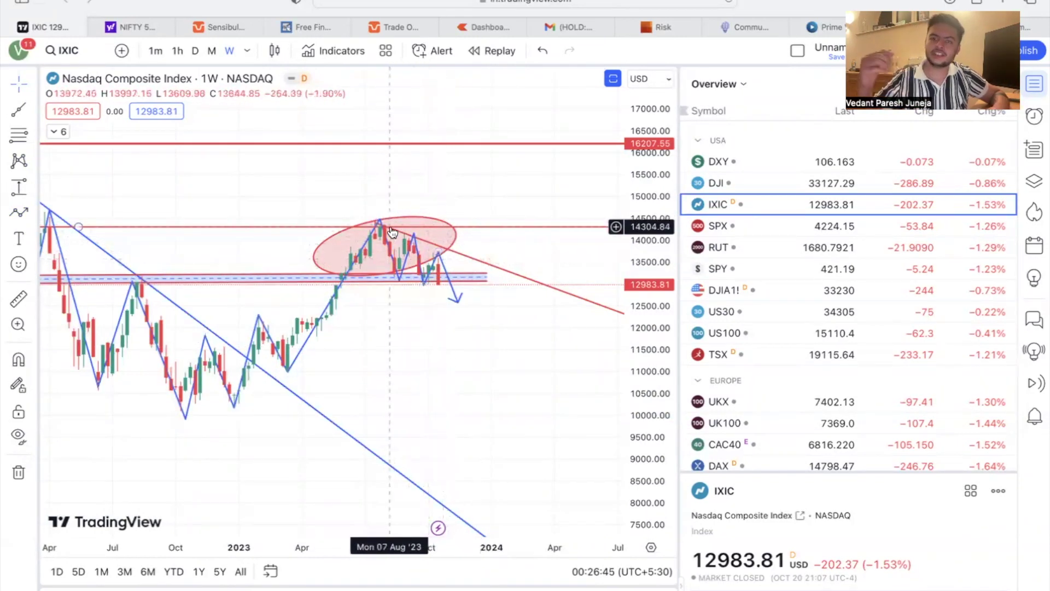
{"action": "scroll", "coordinate": [391, 232], "scroll_direction": "down", "scroll_amount": 2}
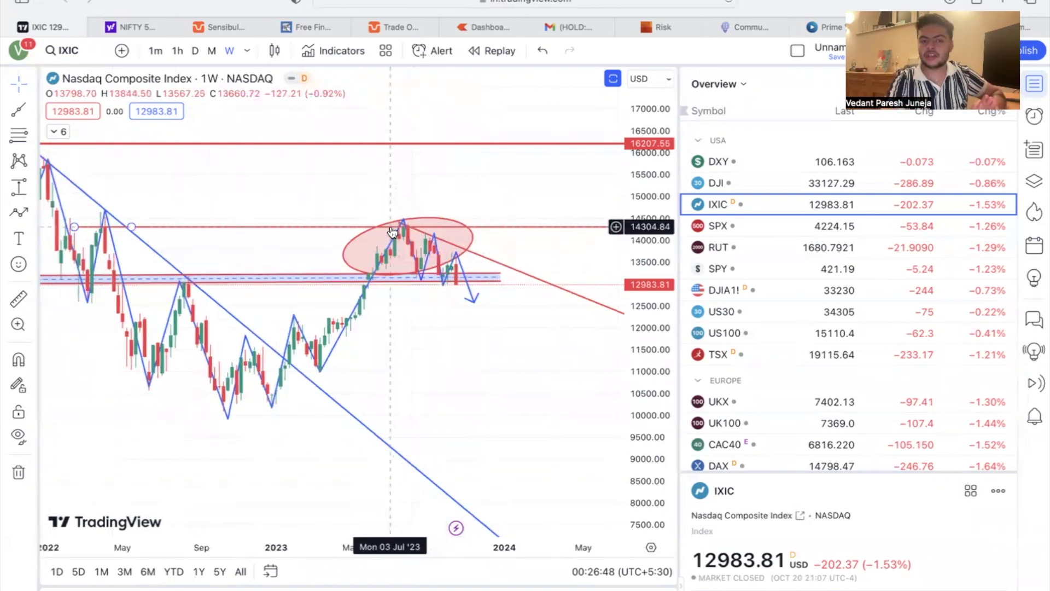
{"action": "left_click", "coordinate": [505, 253]}
{"action": "left_click_drag", "start_coordinate": [504, 252], "coordinate": [508, 252]}
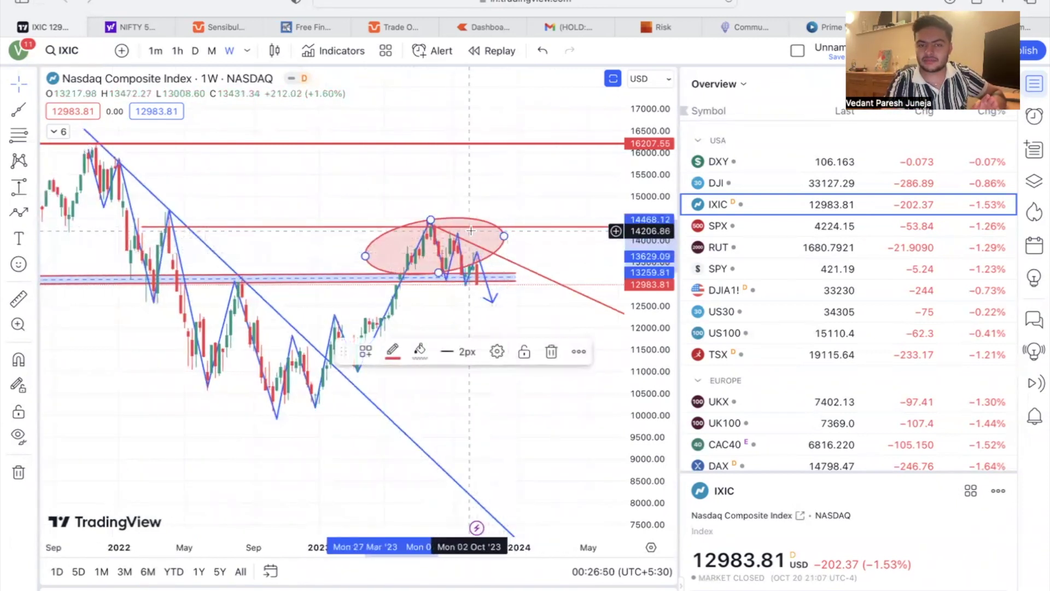
{"action": "left_click", "coordinate": [473, 215]}
{"action": "left_click_drag", "start_coordinate": [476, 221], "coordinate": [484, 223]}
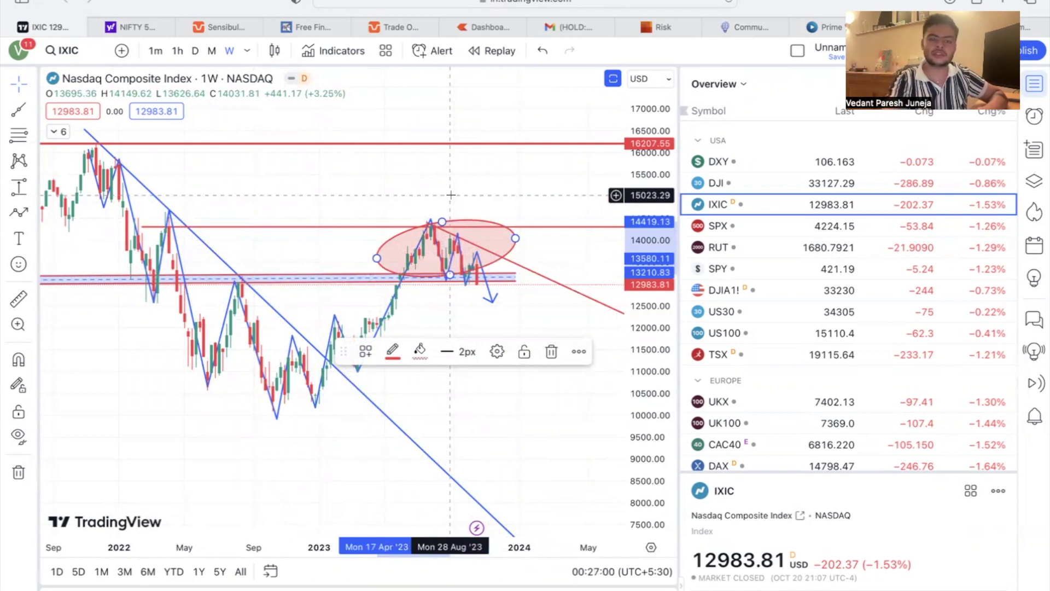
{"action": "left_click", "coordinate": [487, 328]}
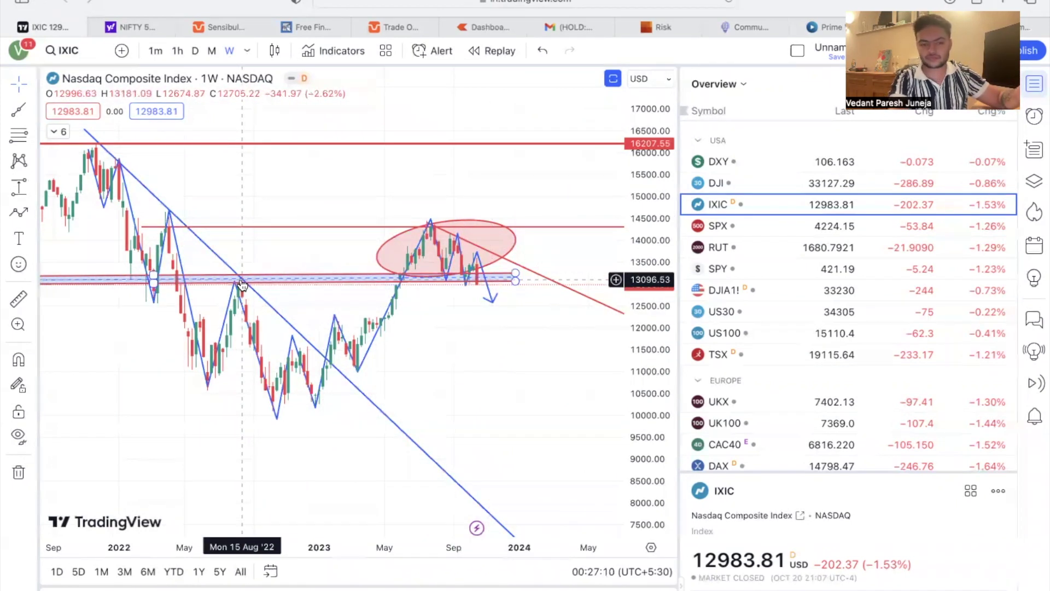
Open the weekly SPX chart and delete the short red trend line joining the 2022 lows
{"action": "key", "text": "Down"}
{"action": "scroll", "coordinate": [298, 390], "scroll_direction": "down", "scroll_amount": 3}
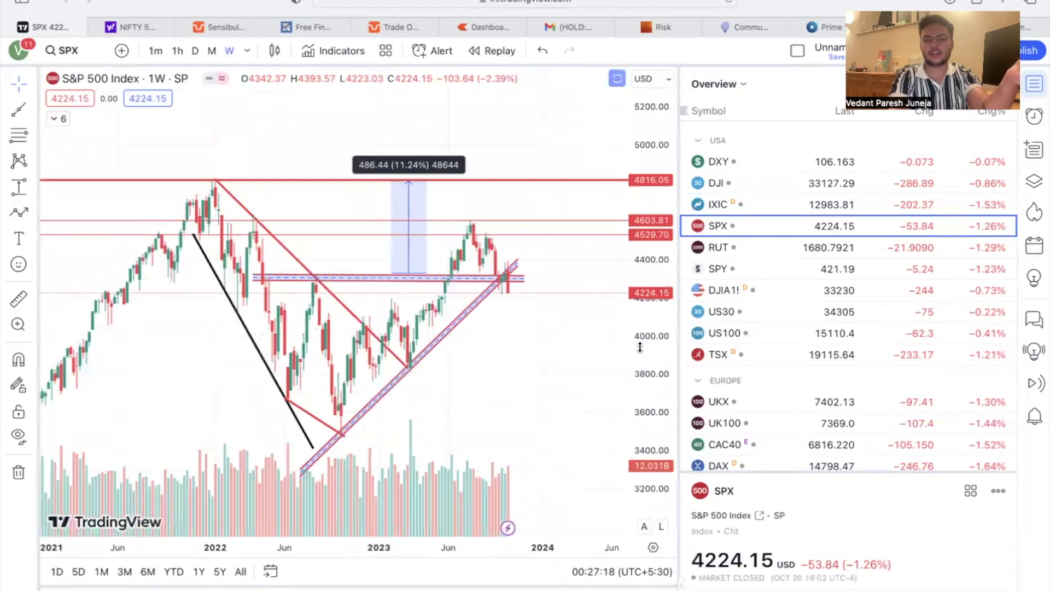
{"action": "left_click", "coordinate": [313, 420]}
{"action": "key", "text": "Delete"}
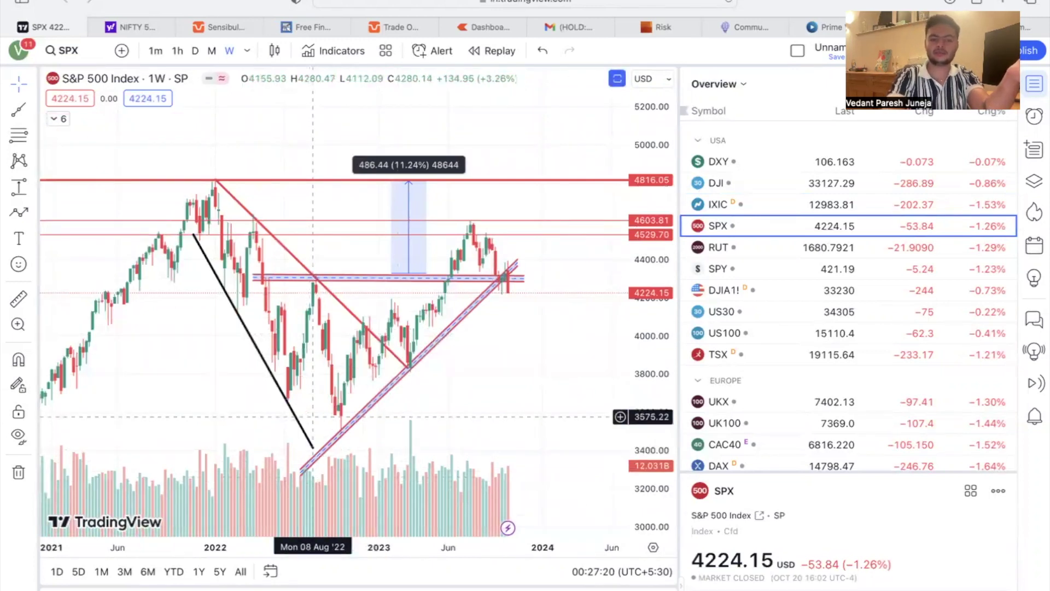
Compare the weekly SPX and IXIC charts, examining recent price action around the horizontal channels and the rising SPX channel
{"action": "left_click_drag", "start_coordinate": [475, 383], "coordinate": [501, 341]}
{"action": "scroll", "coordinate": [501, 340], "scroll_direction": "left", "scroll_amount": 3}
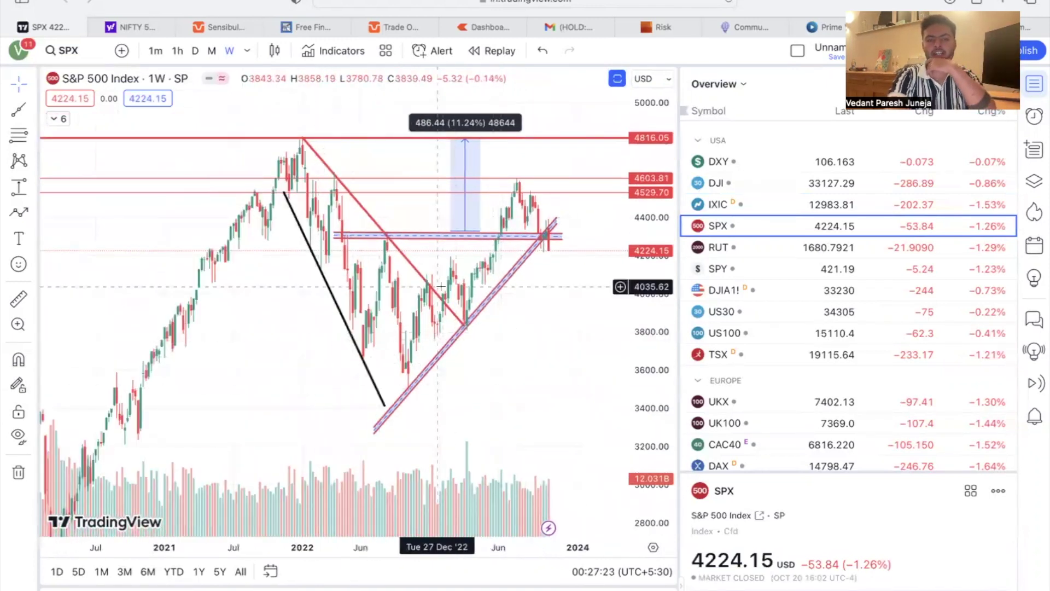
{"action": "scroll", "coordinate": [308, 246], "scroll_direction": "up", "scroll_amount": 2}
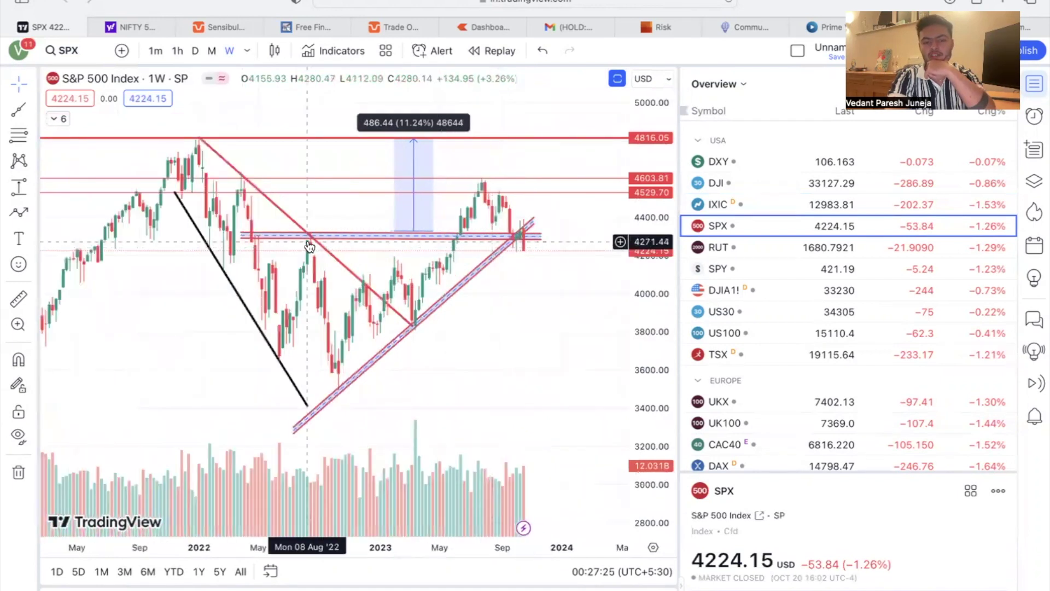
{"action": "left_click", "coordinate": [717, 200]}
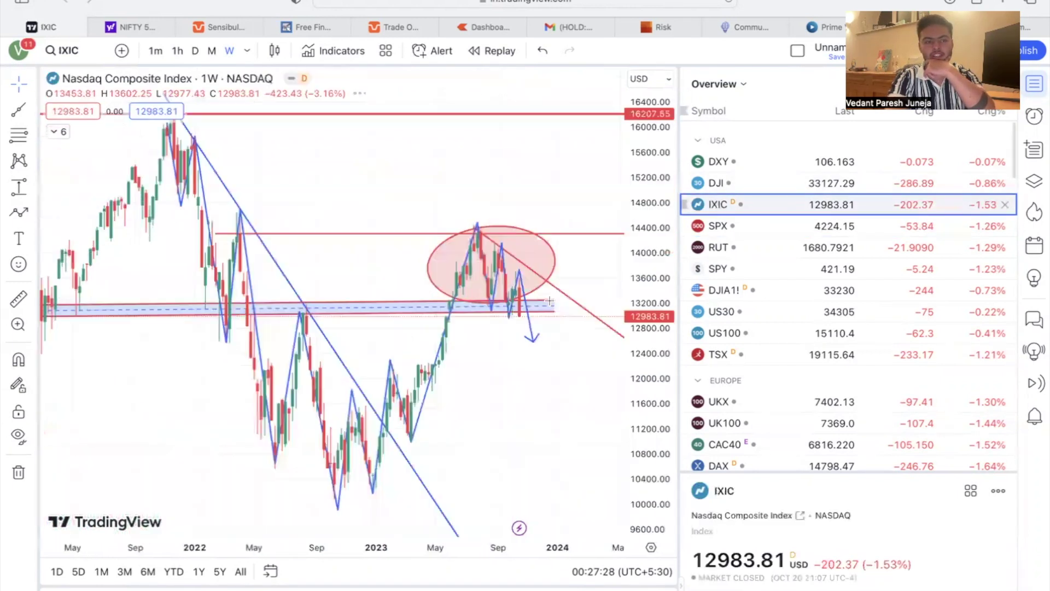
{"action": "left_click", "coordinate": [710, 227]}
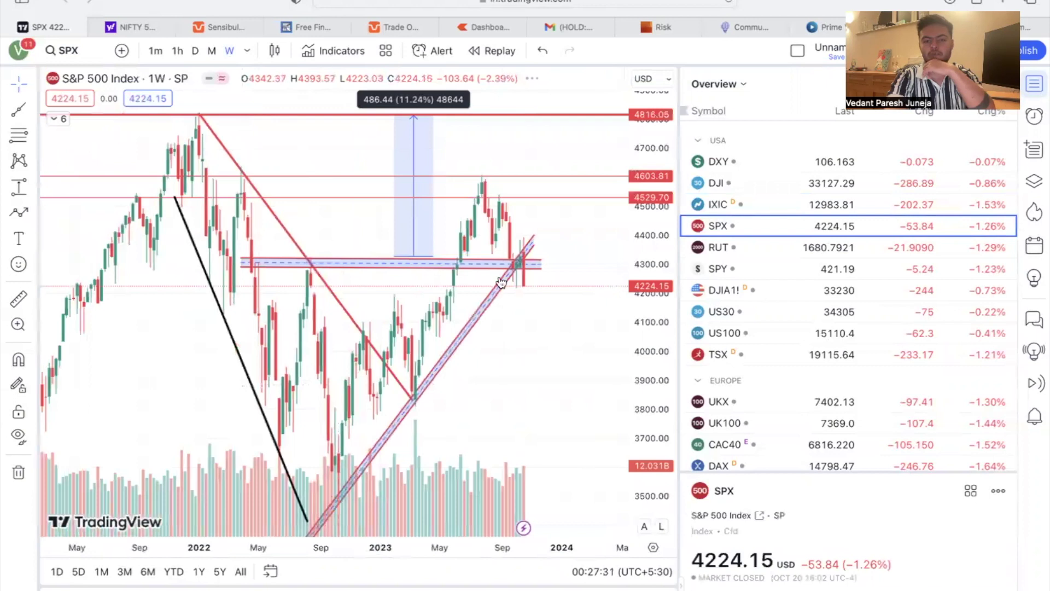
{"action": "left_click_drag", "start_coordinate": [646, 198], "coordinate": [636, 316]}
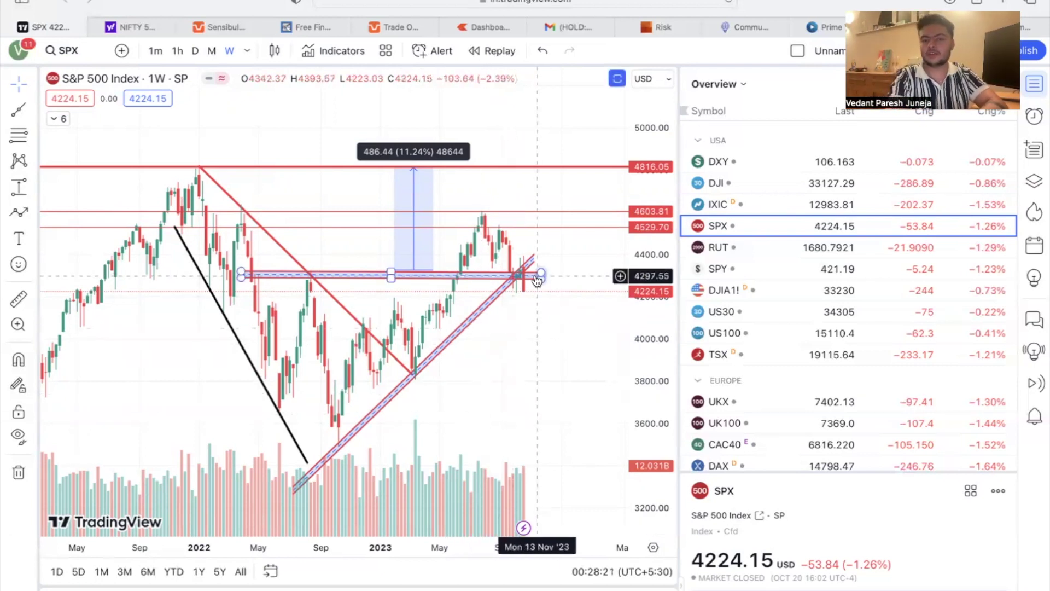
Open the RUT chart and examine its weekly price action around the lower rising channel, the measured price range and the long-term descending line
{"action": "left_click", "coordinate": [709, 247]}
{"action": "scroll", "coordinate": [646, 154], "scroll_direction": "down", "scroll_amount": 3}
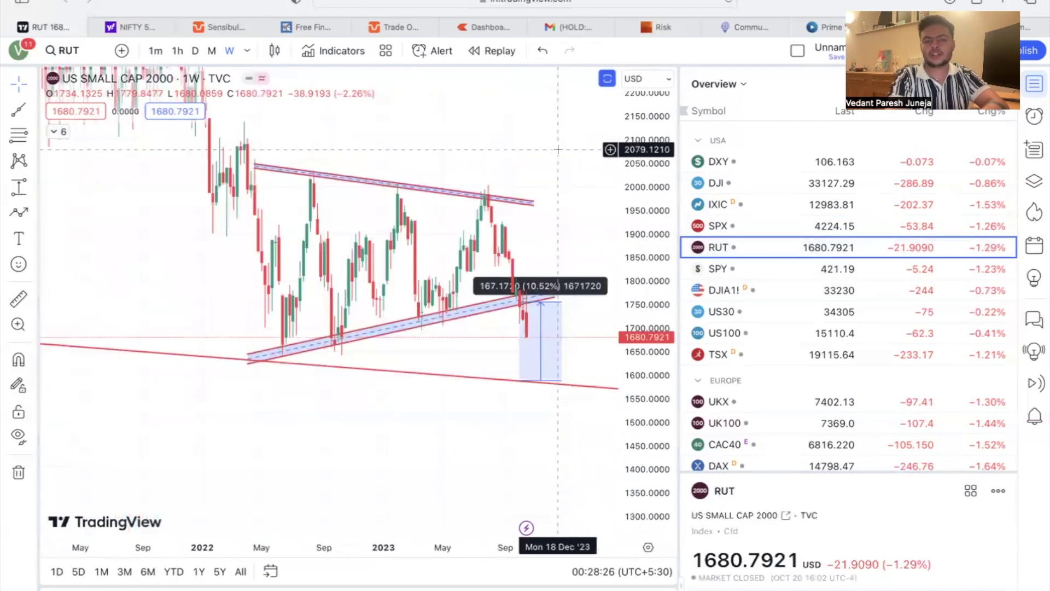
{"action": "scroll", "coordinate": [553, 203], "scroll_direction": "up", "scroll_amount": 5}
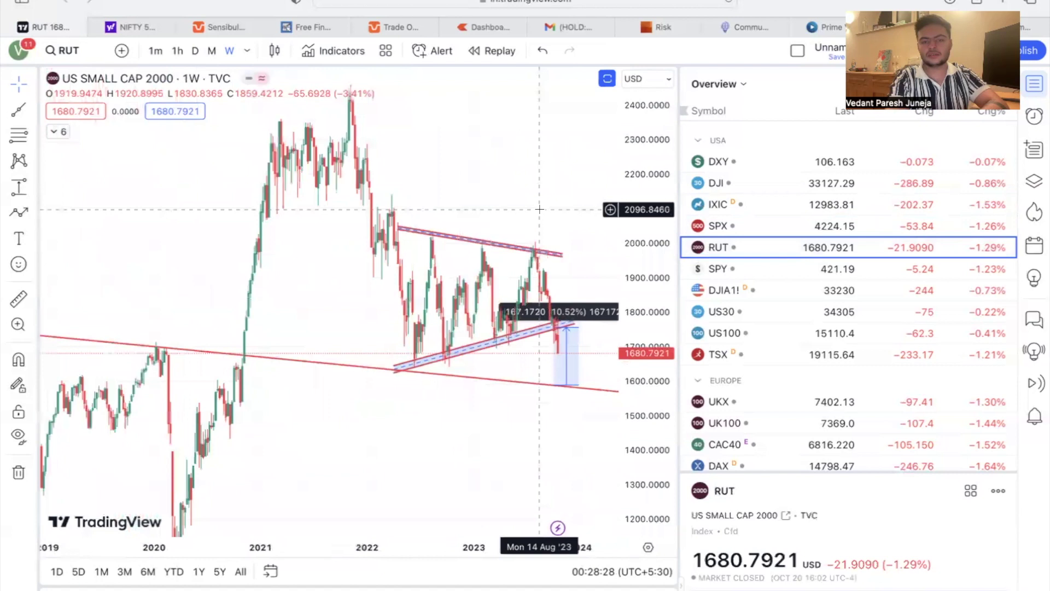
{"action": "scroll", "coordinate": [445, 406], "scroll_direction": "down", "scroll_amount": 2}
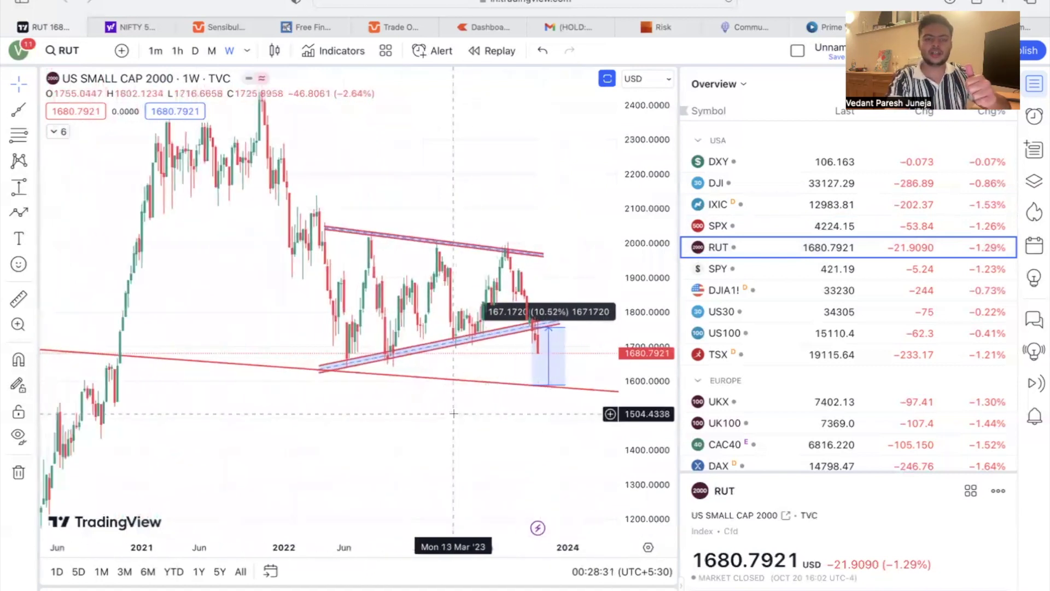
{"action": "scroll", "coordinate": [536, 408], "scroll_direction": "up", "scroll_amount": 2}
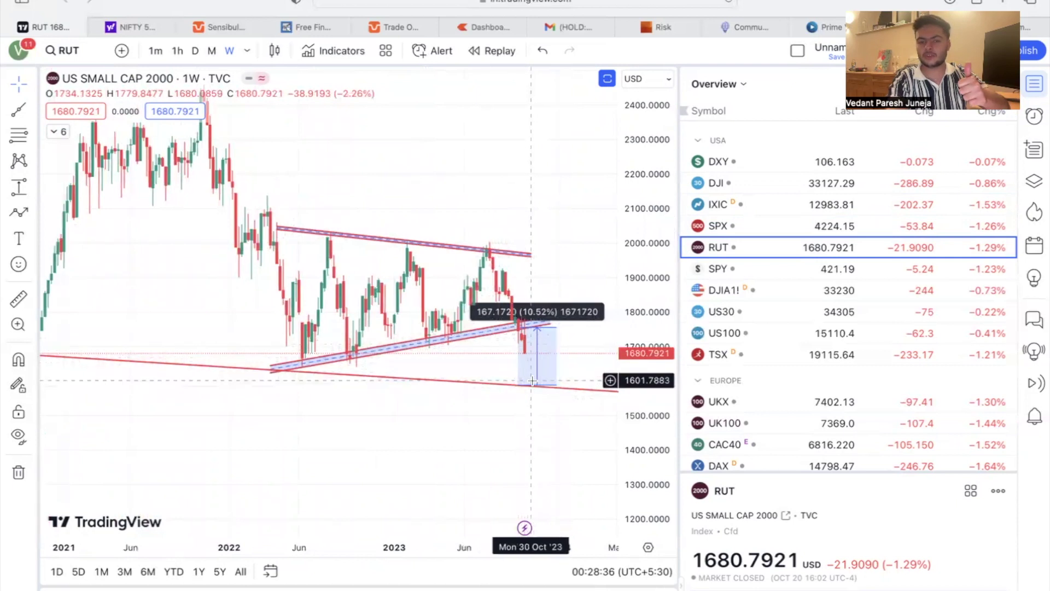
{"action": "scroll", "coordinate": [535, 389], "scroll_direction": "down", "scroll_amount": 3}
{"action": "scroll", "coordinate": [580, 387], "scroll_direction": "up", "scroll_amount": 2}
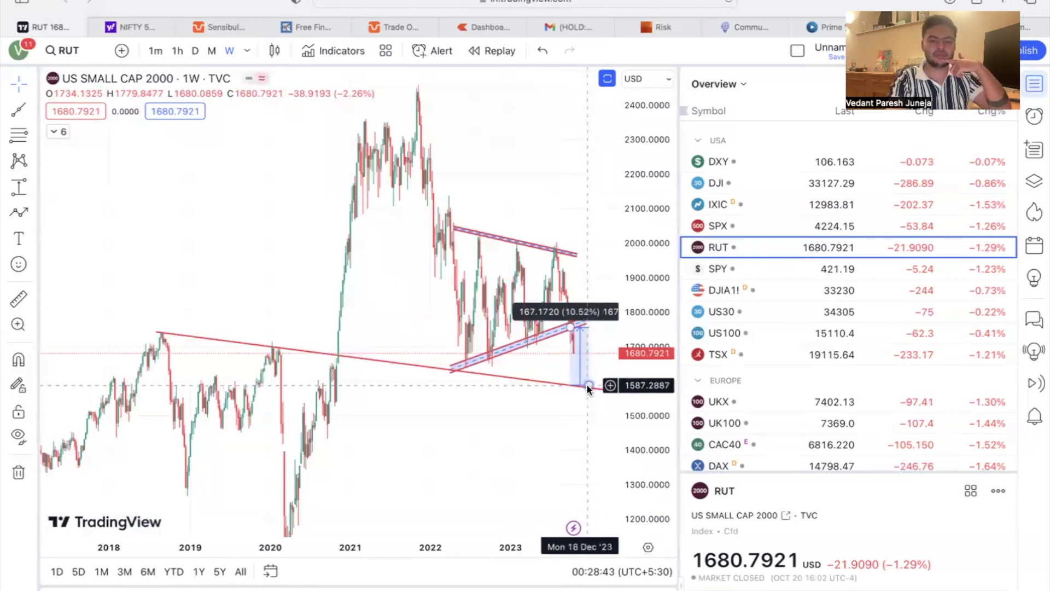
{"action": "scroll", "coordinate": [588, 387], "scroll_direction": "up", "scroll_amount": 3}
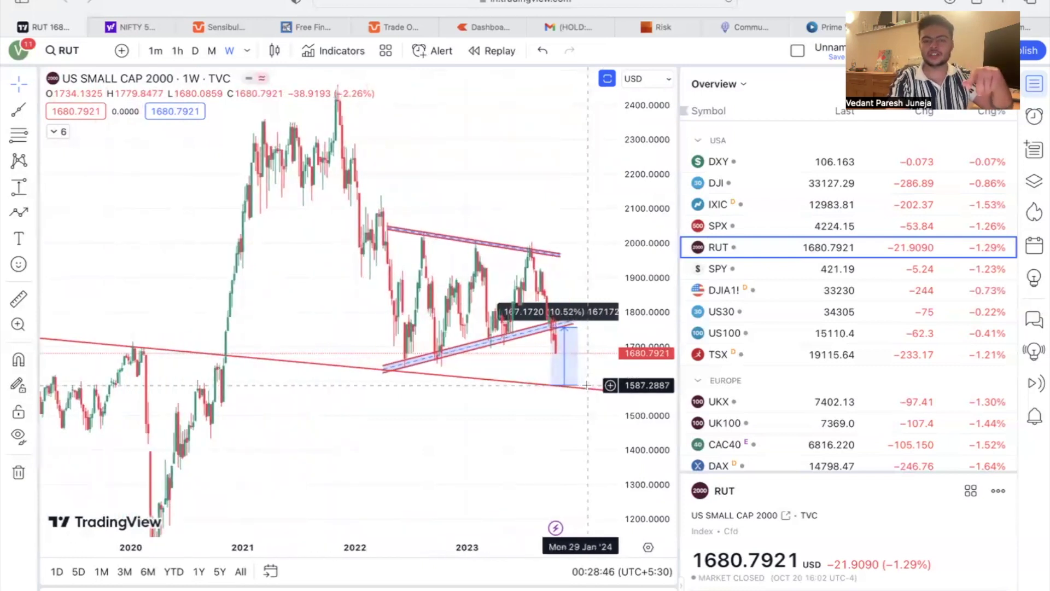
{"action": "scroll", "coordinate": [457, 421], "scroll_direction": "down", "scroll_amount": 5}
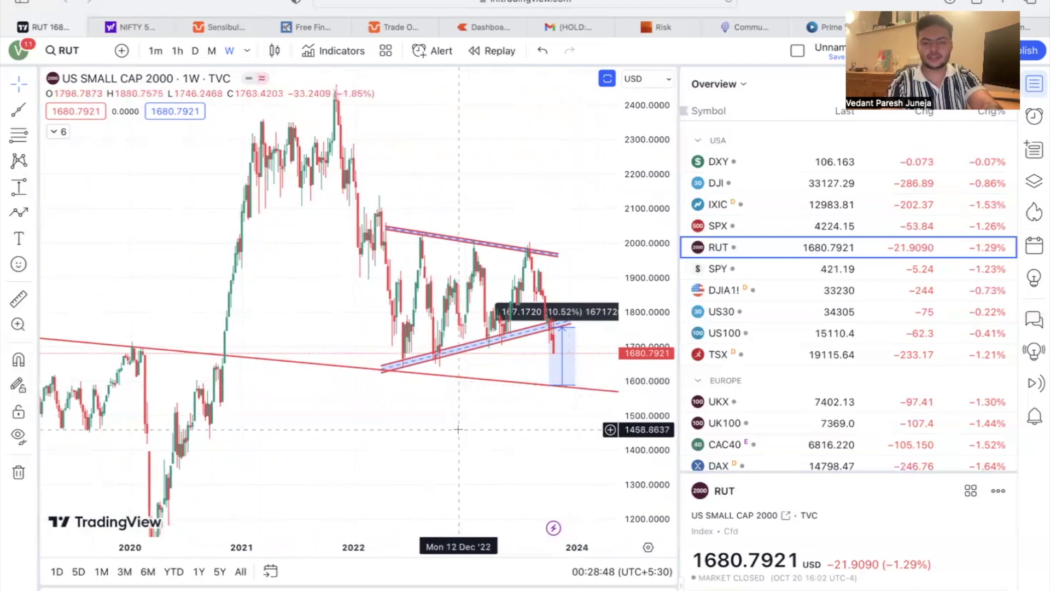
Draw a nearly horizontal, right-extended trend line on the weekly RUT chart from the measured range's lower edge, at about 1,587
{"action": "scroll", "coordinate": [233, 399], "scroll_direction": "down", "scroll_amount": 2}
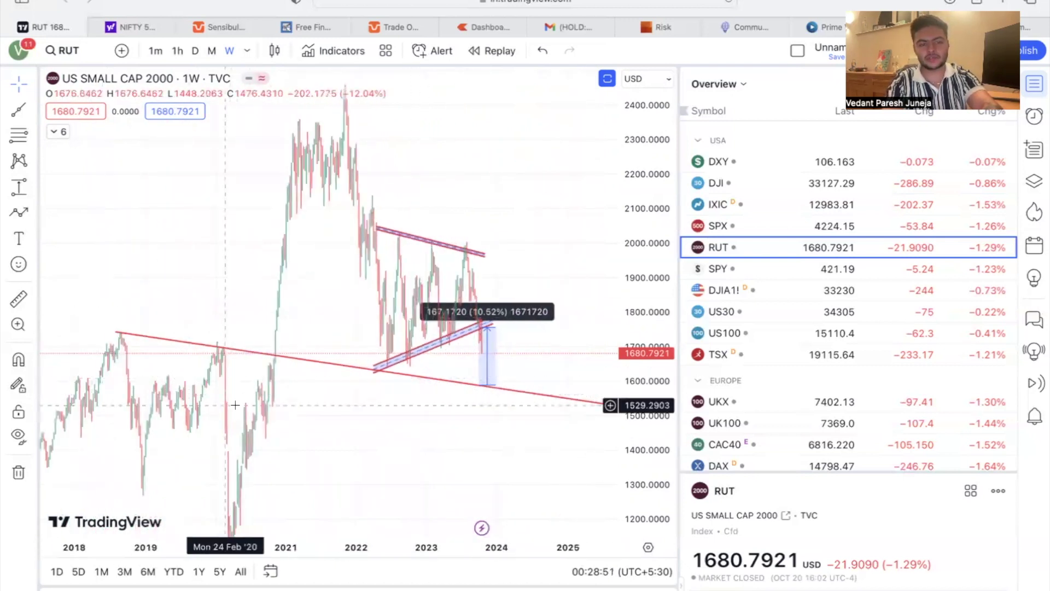
{"action": "key", "text": "alt+t"}
{"action": "left_click", "coordinate": [480, 386]}
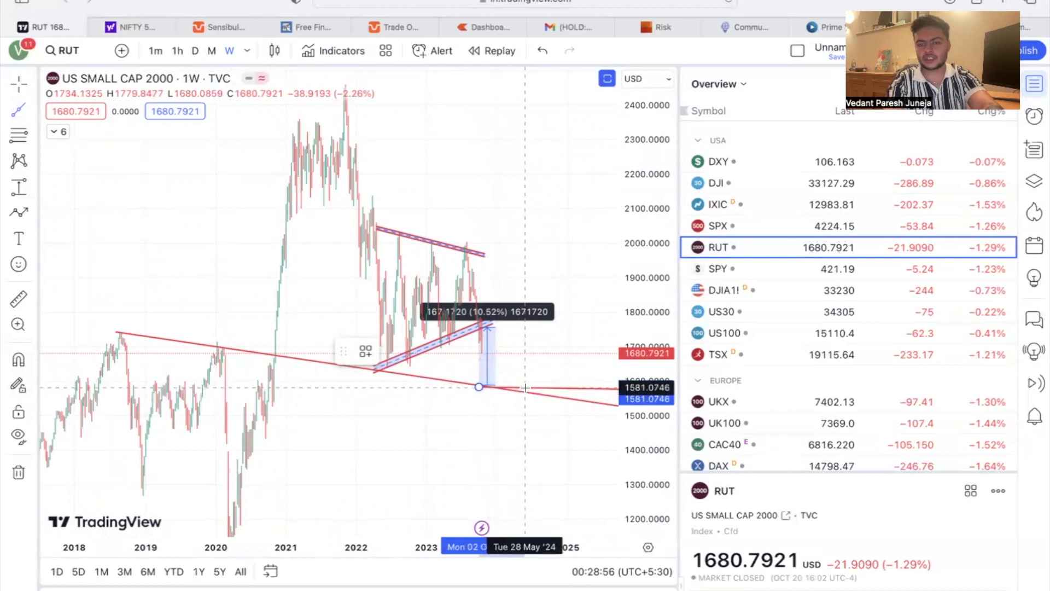
{"action": "left_click", "coordinate": [524, 388]}
{"action": "left_click_drag", "start_coordinate": [524, 388], "coordinate": [539, 332]}
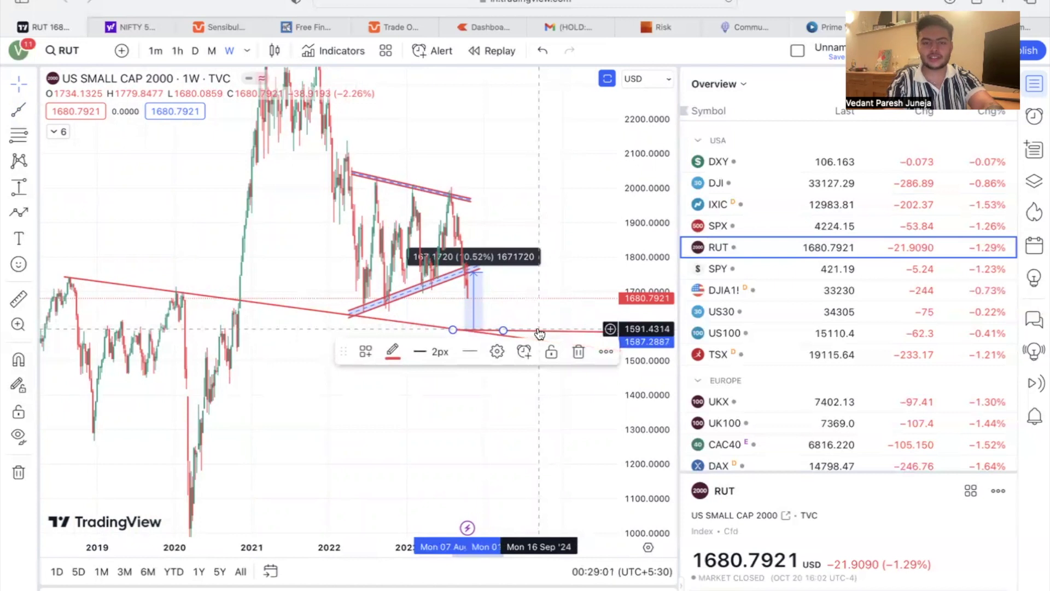
{"action": "left_click", "coordinate": [495, 428]}
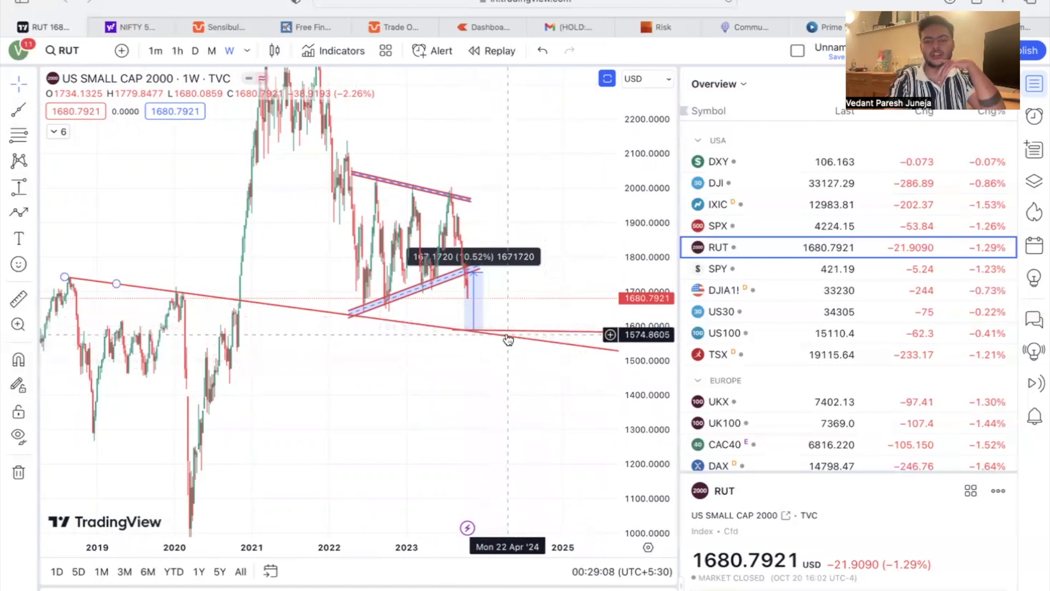
Open the SPY chart and compare its weekly, monthly and daily views, examining price around the descending line and the horizontal line at 421.53
{"action": "key", "text": "Down"}
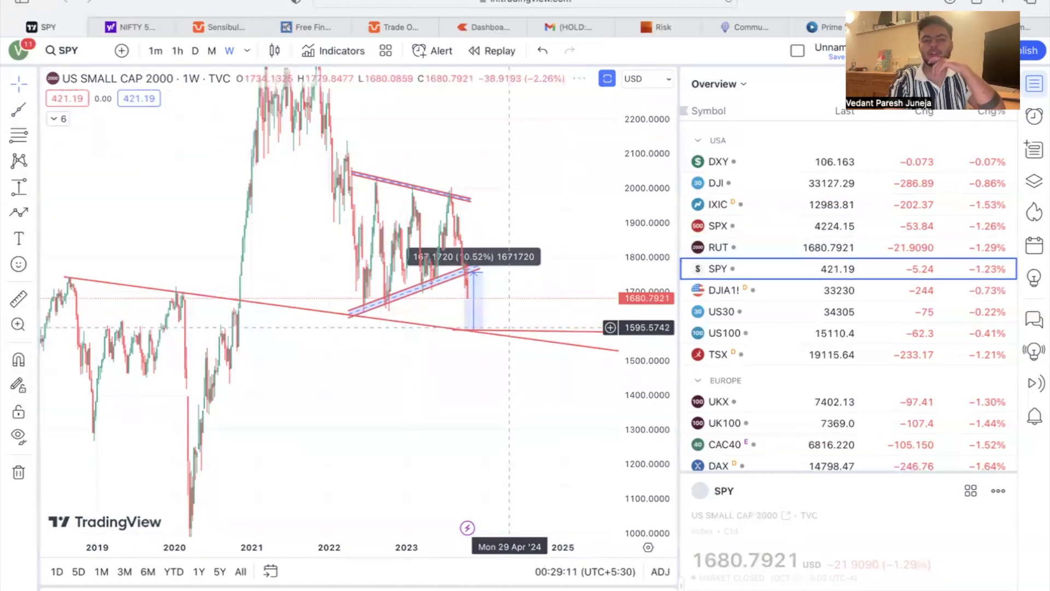
{"action": "scroll", "coordinate": [398, 323], "scroll_direction": "up", "scroll_amount": 2}
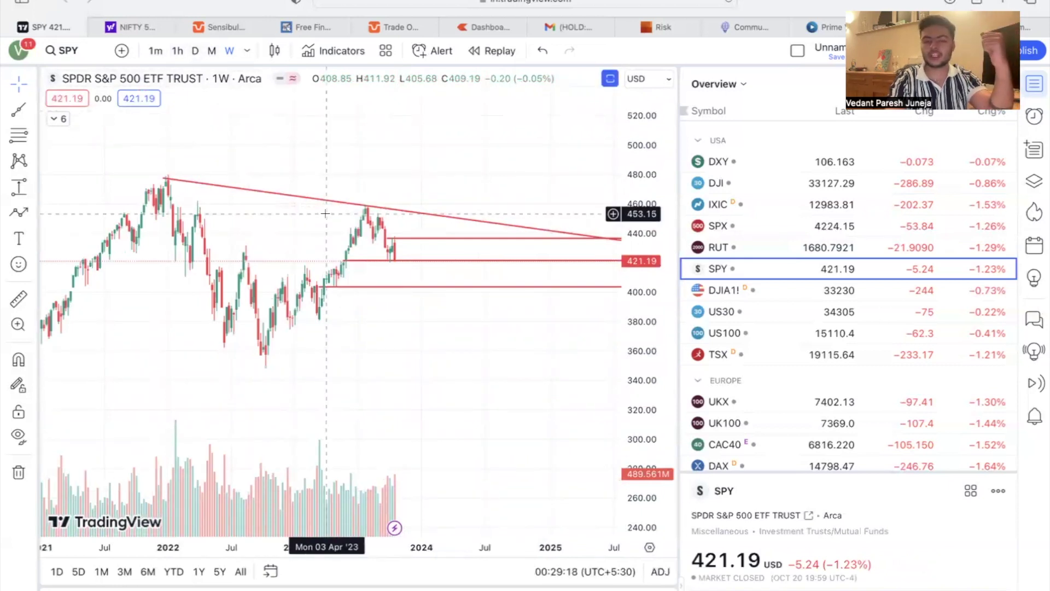
{"action": "left_click", "coordinate": [211, 50]}
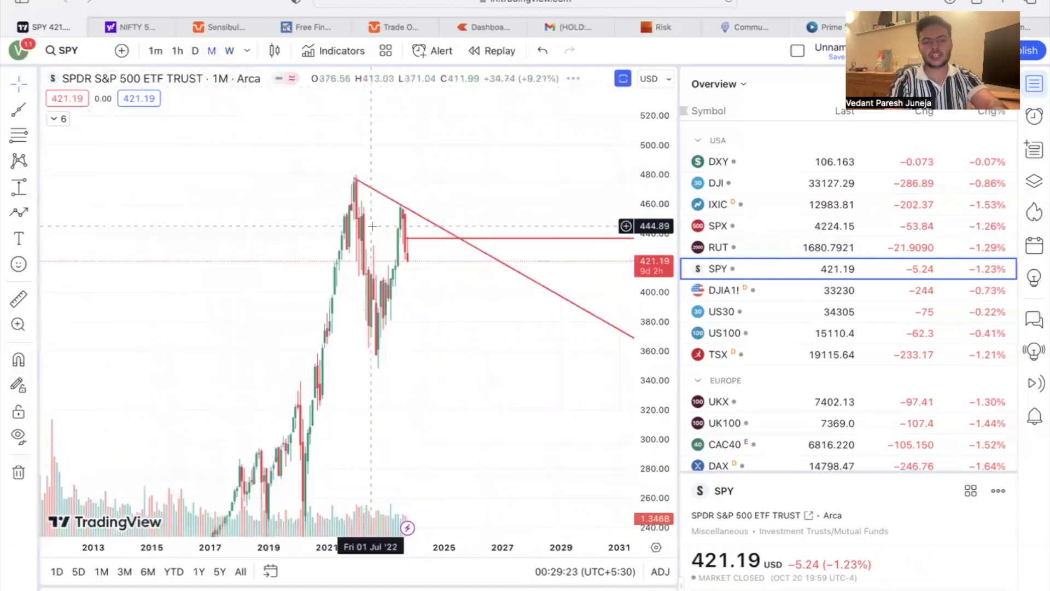
{"action": "left_click", "coordinate": [194, 50]}
{"action": "scroll", "coordinate": [375, 344], "scroll_direction": "down", "scroll_amount": 5}
{"action": "left_click", "coordinate": [211, 51]}
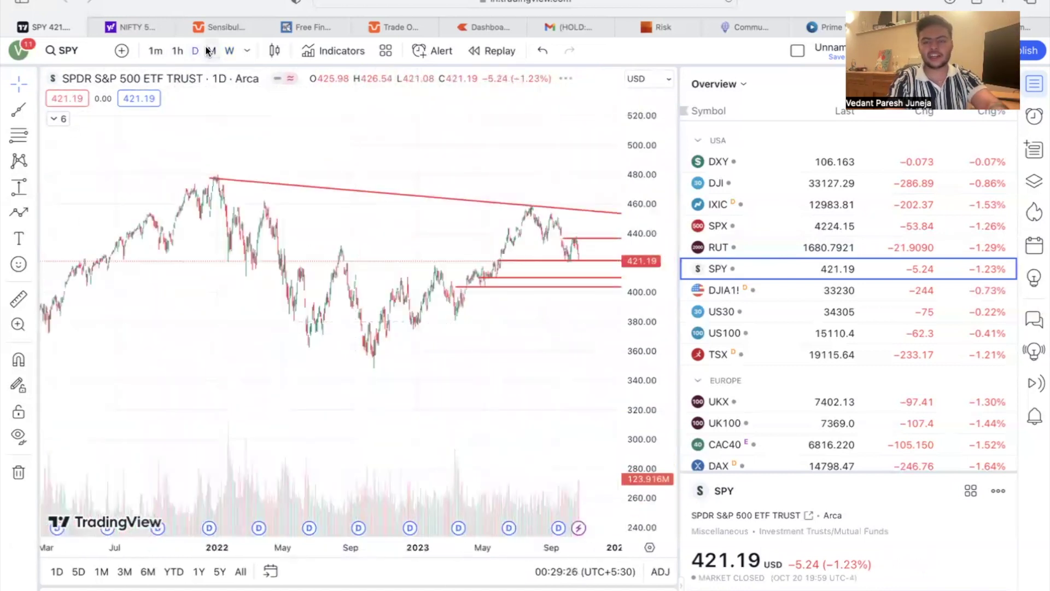
{"action": "scroll", "coordinate": [345, 295], "scroll_direction": "up", "scroll_amount": 2}
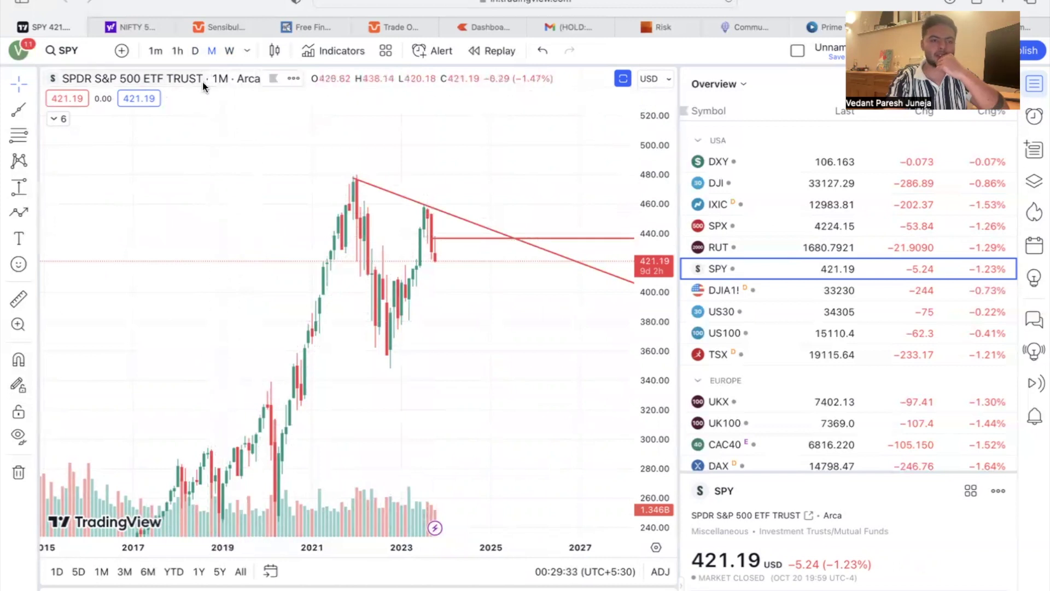
{"action": "left_click", "coordinate": [194, 50]}
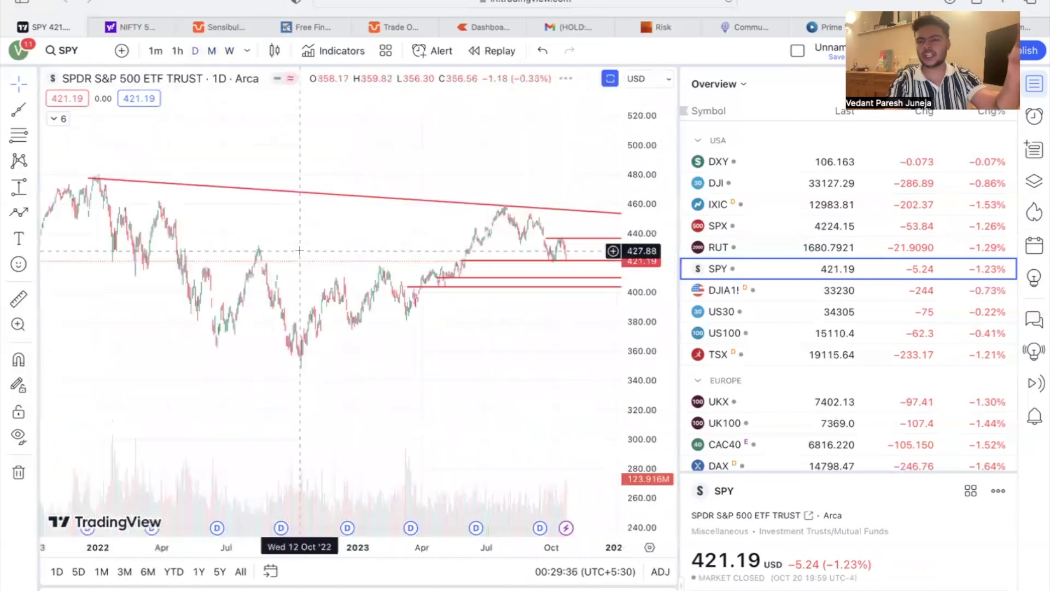
{"action": "left_click", "coordinate": [229, 50]}
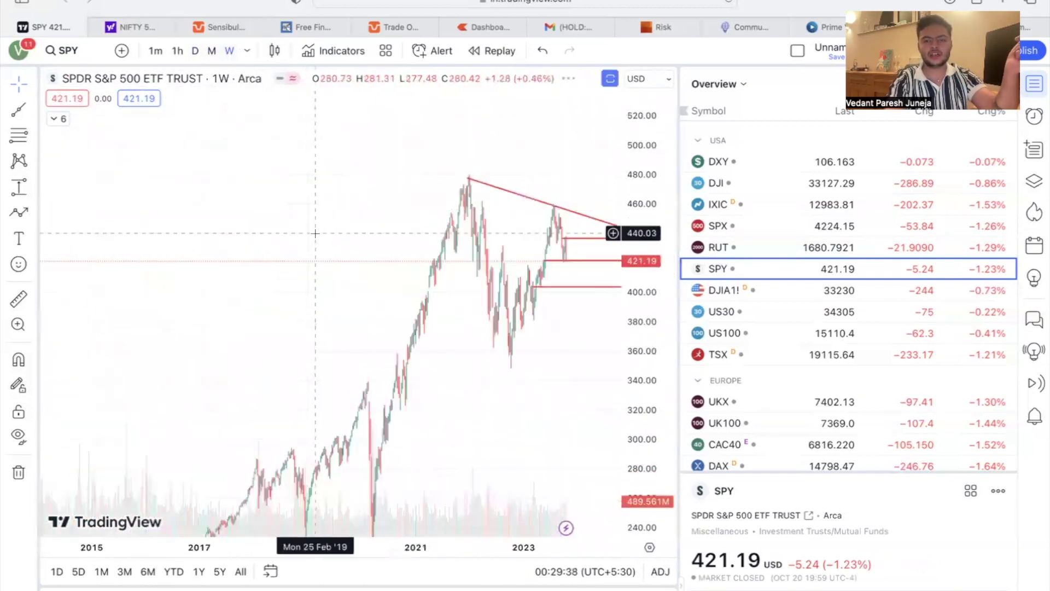
{"action": "scroll", "coordinate": [315, 234], "scroll_direction": "up", "scroll_amount": 5}
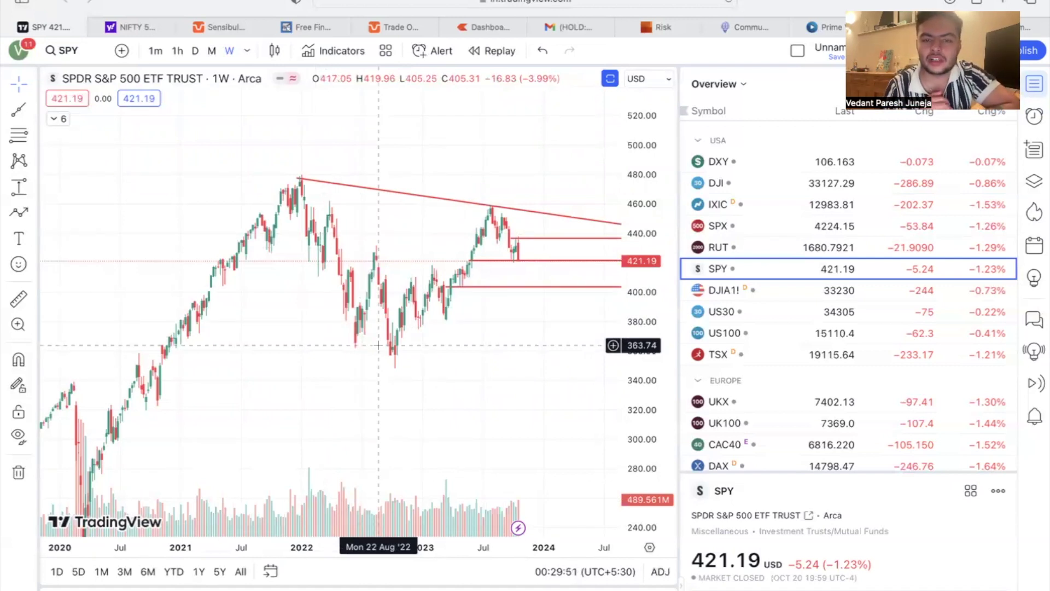
{"action": "scroll", "coordinate": [378, 345], "scroll_direction": "up", "scroll_amount": 4}
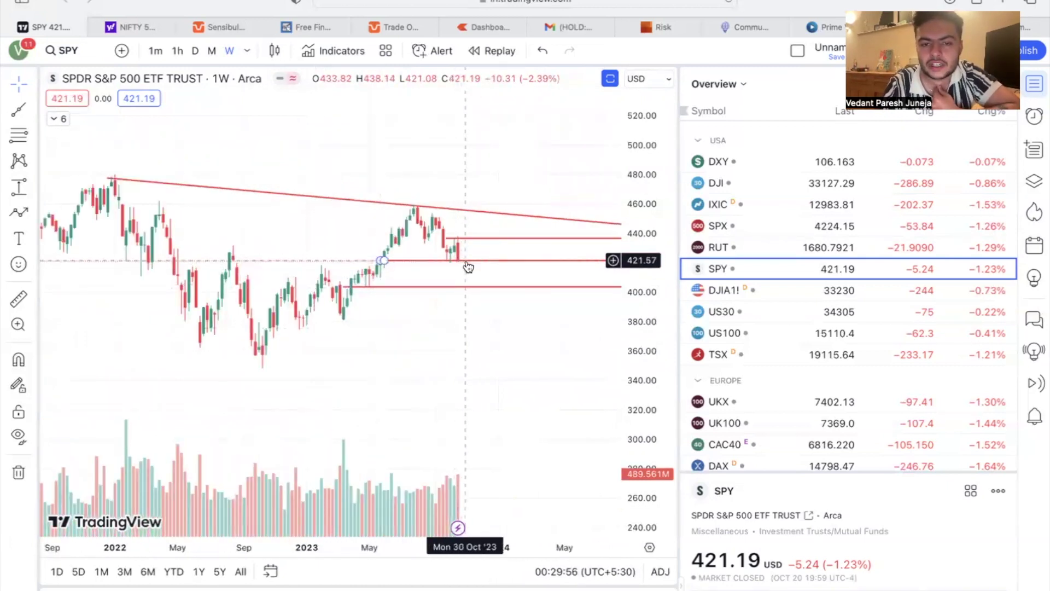
{"action": "left_click", "coordinate": [543, 262]}
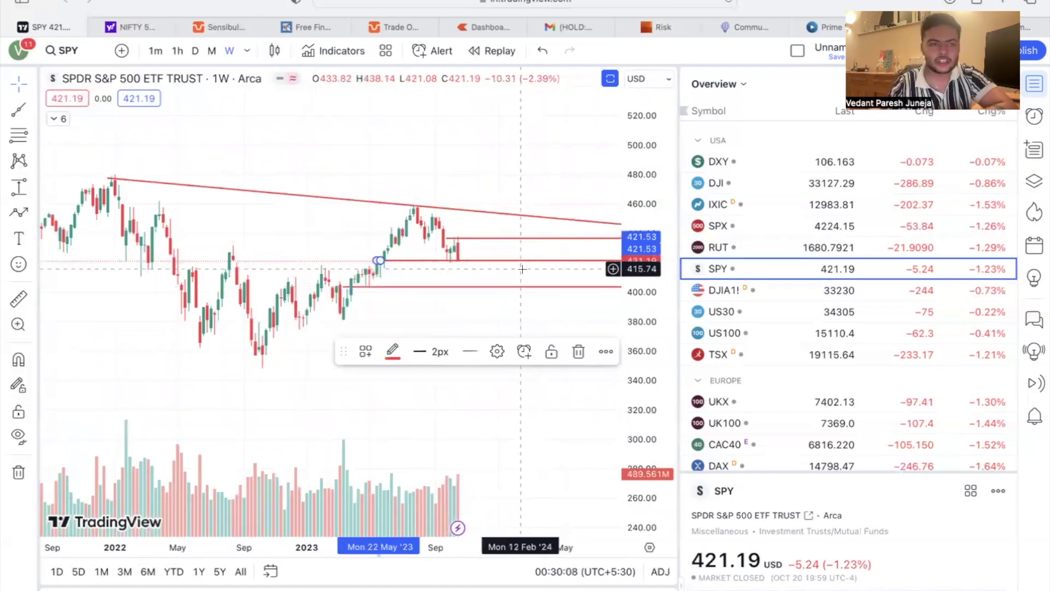
Examine the horizontal support lines below the current price on the daily SPY chart, comparing the recent decline with the monthly view
{"action": "left_click", "coordinate": [195, 51]}
{"action": "scroll", "coordinate": [408, 298], "scroll_direction": "up", "scroll_amount": 5}
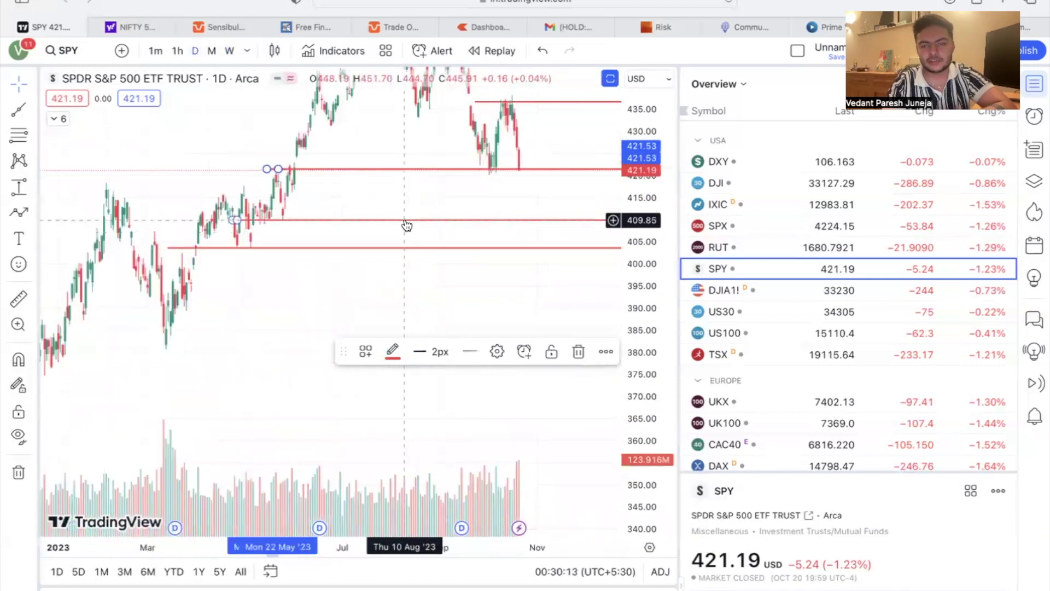
{"action": "scroll", "coordinate": [421, 235], "scroll_direction": "up", "scroll_amount": 2}
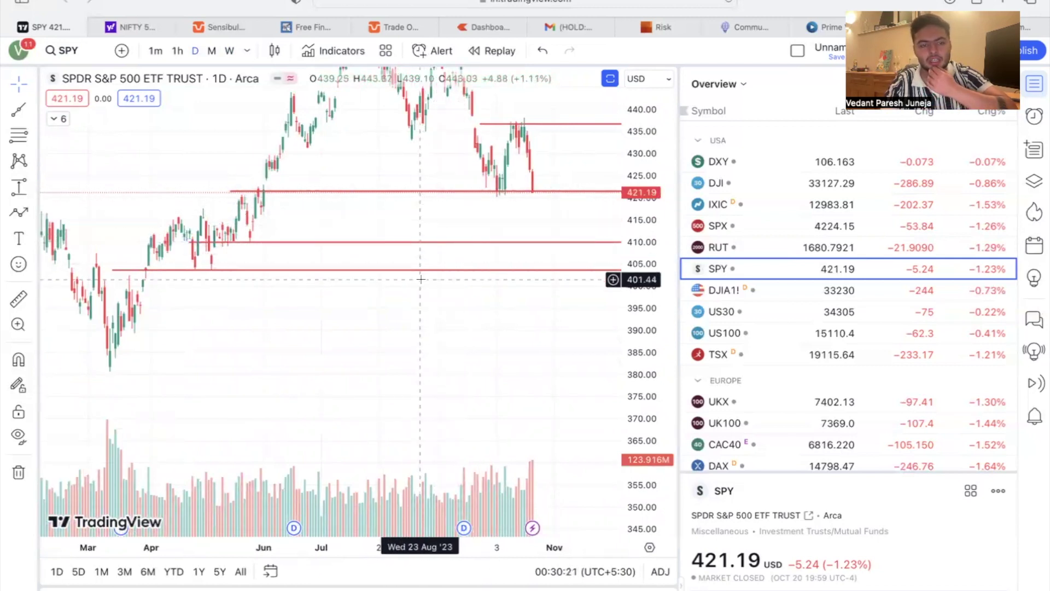
{"action": "scroll", "coordinate": [453, 328], "scroll_direction": "down", "scroll_amount": 5}
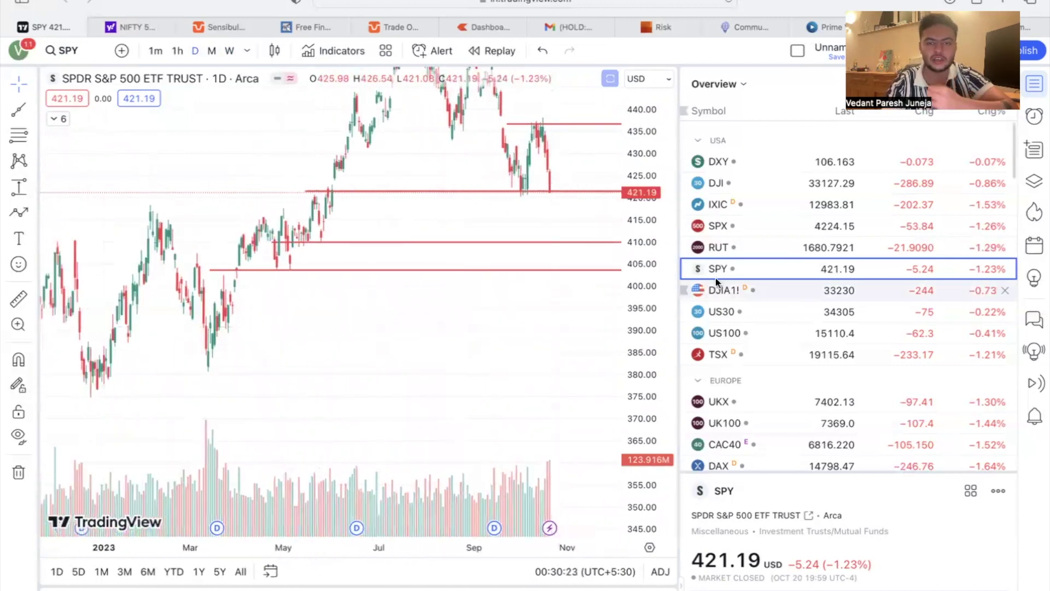
{"action": "scroll", "coordinate": [465, 363], "scroll_direction": "down", "scroll_amount": 3}
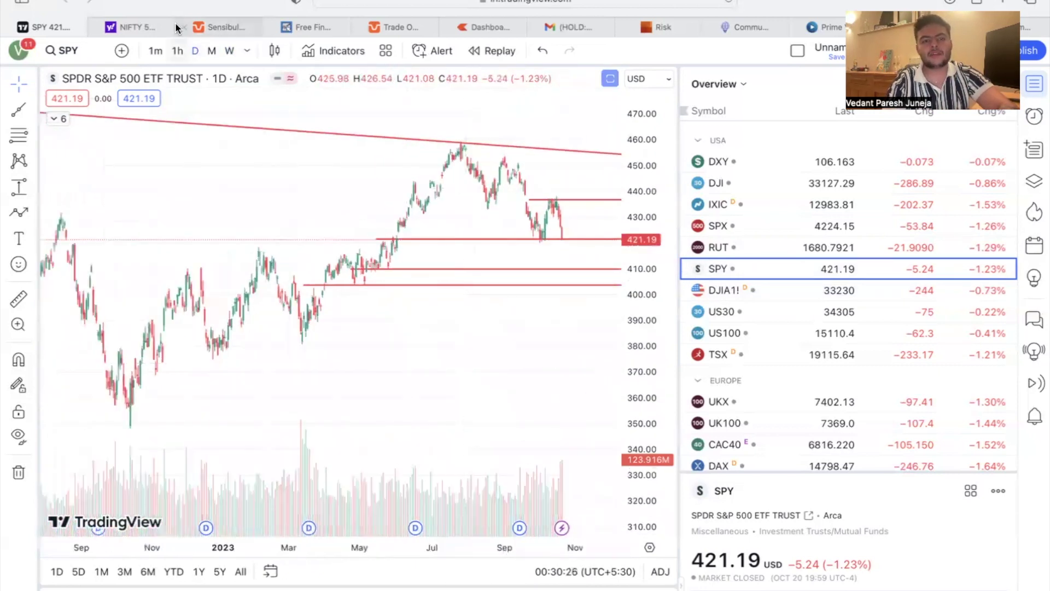
{"action": "scroll", "coordinate": [318, 308], "scroll_direction": "up", "scroll_amount": 5}
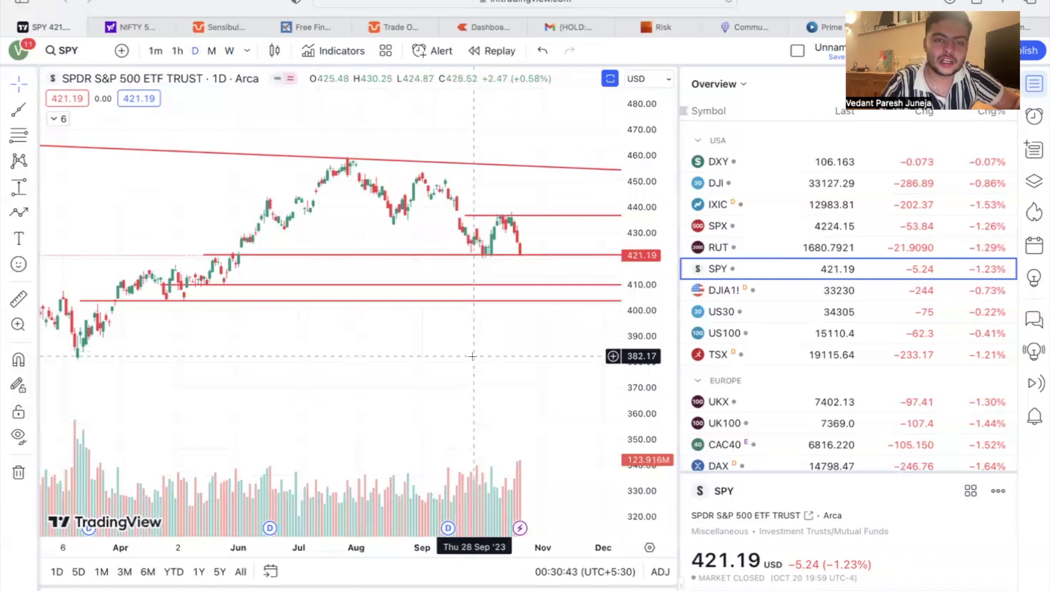
{"action": "left_click", "coordinate": [212, 50]}
{"action": "scroll", "coordinate": [344, 266], "scroll_direction": "up", "scroll_amount": 5}
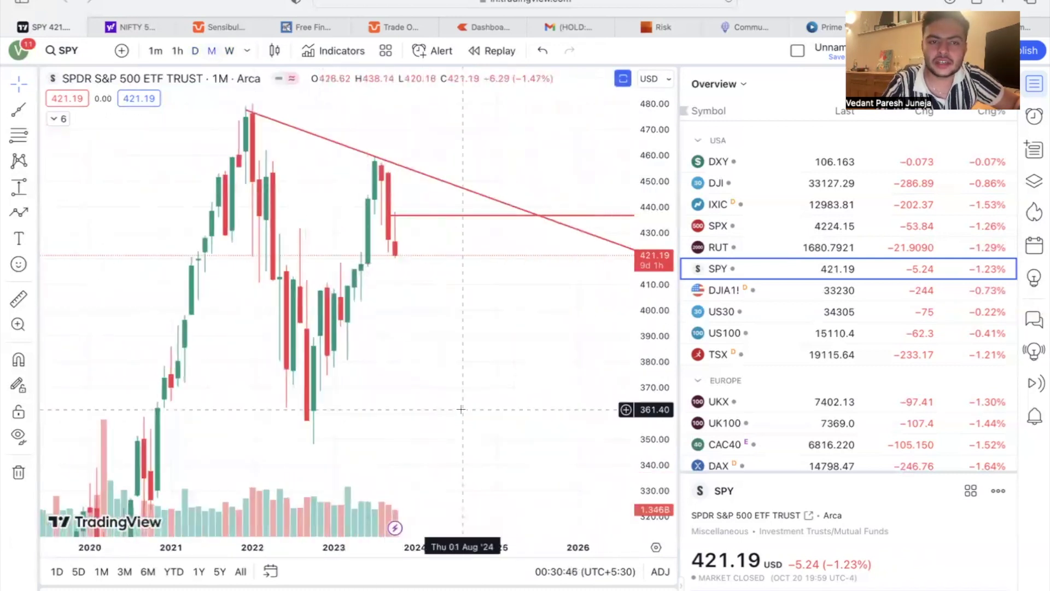
{"action": "left_click", "coordinate": [195, 50]}
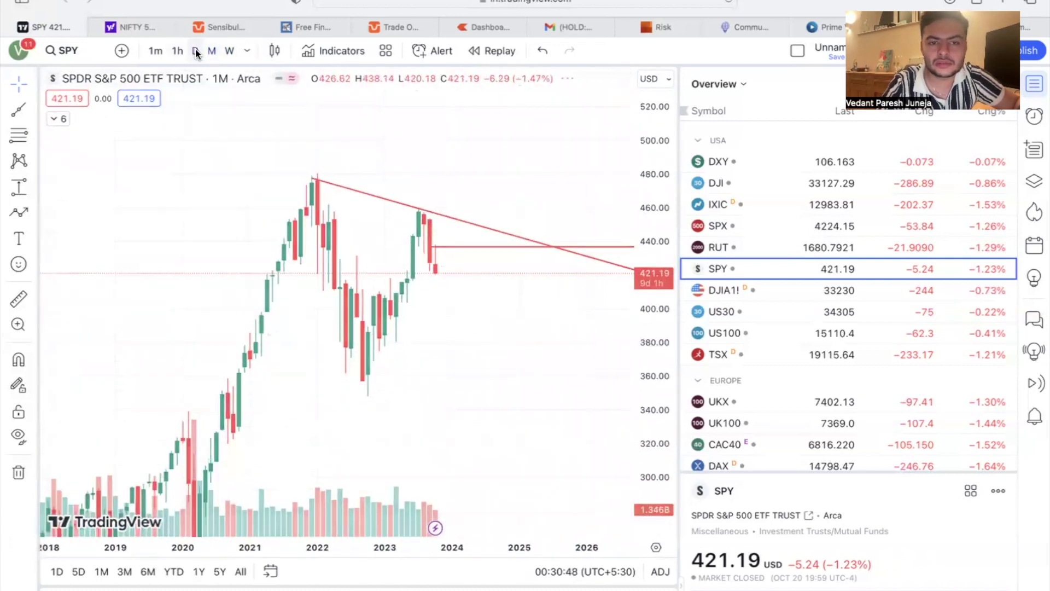
{"action": "scroll", "coordinate": [288, 301], "scroll_direction": "down", "scroll_amount": 2}
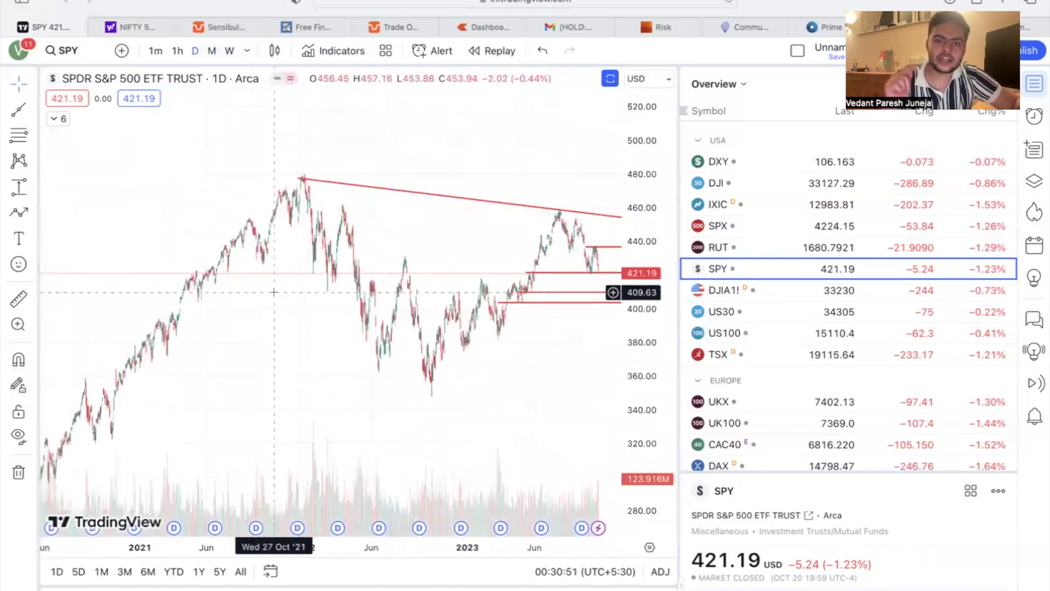
Trace the falling swings on the daily SPY chart with a path from the January 2022 peak to the October 2022 low
{"action": "scroll", "coordinate": [273, 292], "scroll_direction": "up", "scroll_amount": 2}
{"action": "left_click", "coordinate": [18, 212]}
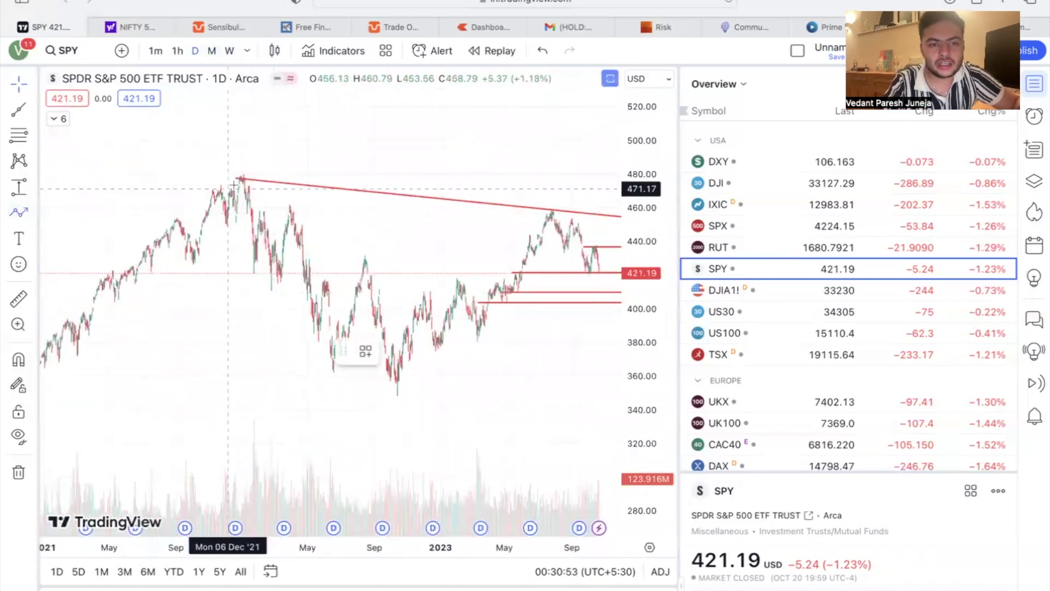
{"action": "left_click", "coordinate": [242, 178]}
{"action": "left_click", "coordinate": [273, 295]}
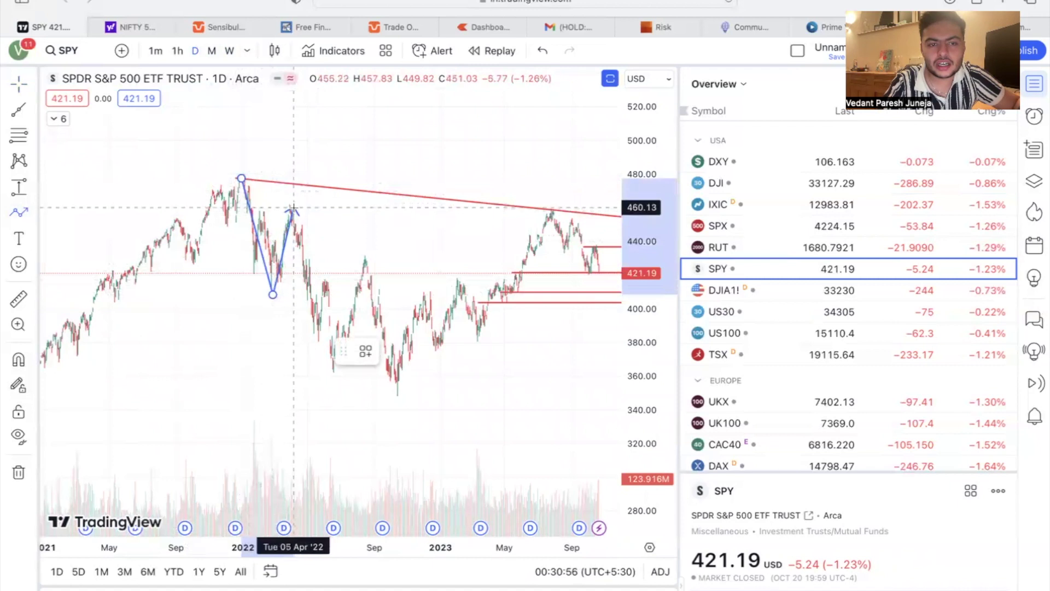
{"action": "left_click", "coordinate": [294, 204]}
{"action": "left_click", "coordinate": [320, 358]}
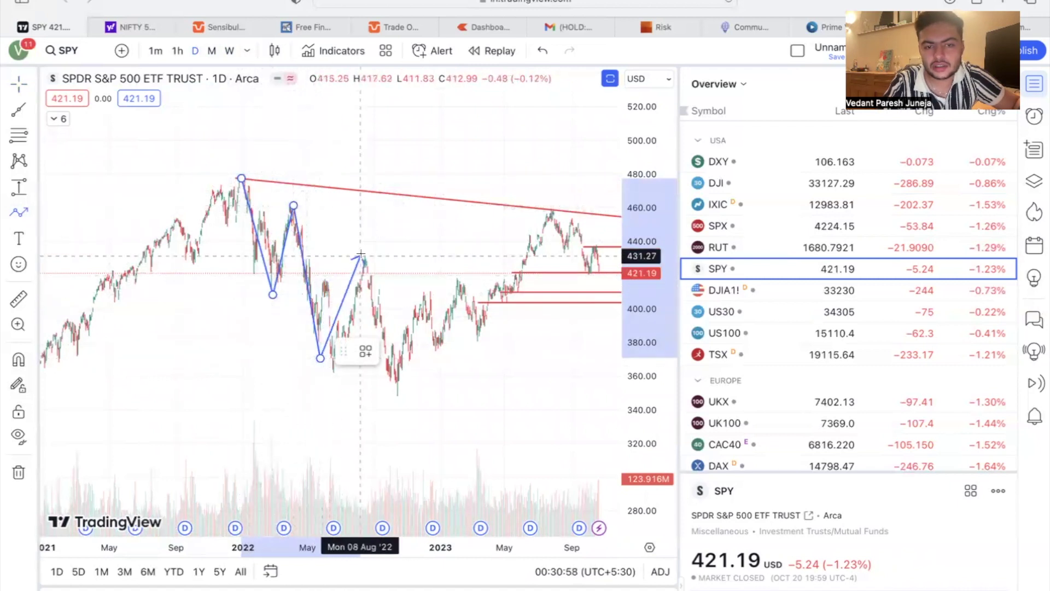
{"action": "left_click", "coordinate": [370, 252]}
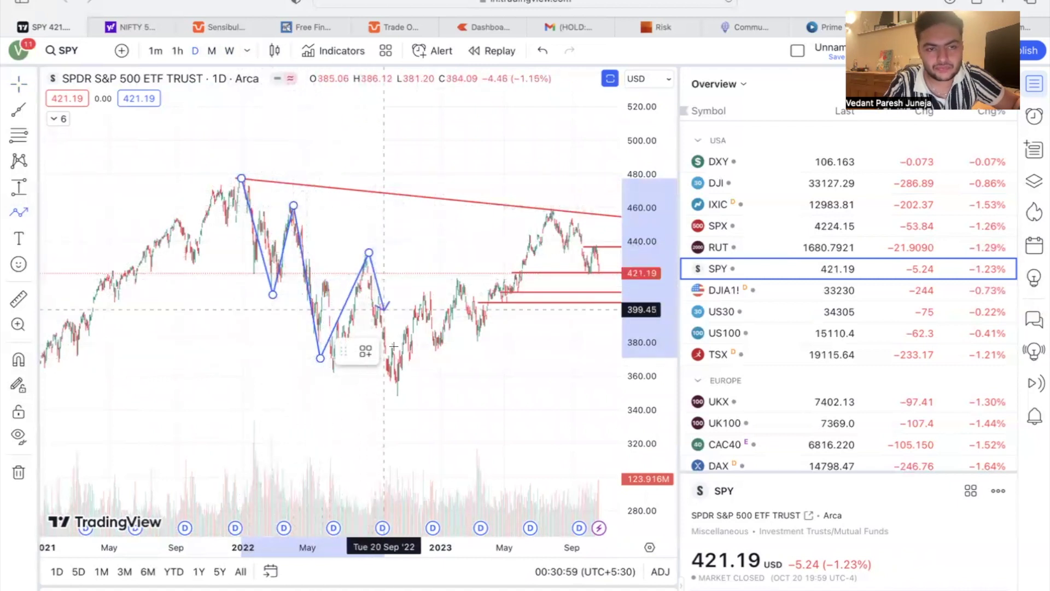
{"action": "left_click", "coordinate": [399, 391]}
{"action": "scroll", "coordinate": [397, 390], "scroll_direction": "right", "scroll_amount": 1}
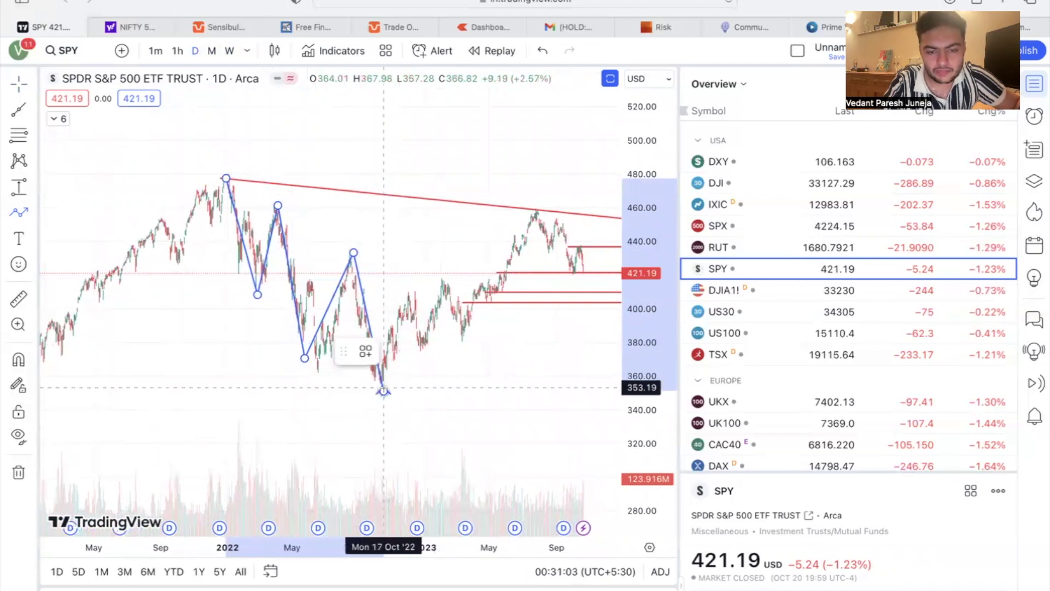
Continue the path from the October 2022 low through the rising swings to the mid-2023 peak at about 459.71
{"action": "left_click", "coordinate": [384, 390]}
{"action": "left_click", "coordinate": [412, 285]}
{"action": "left_click", "coordinate": [427, 351]}
{"action": "left_click", "coordinate": [445, 276]}
{"action": "left_click", "coordinate": [463, 338]}
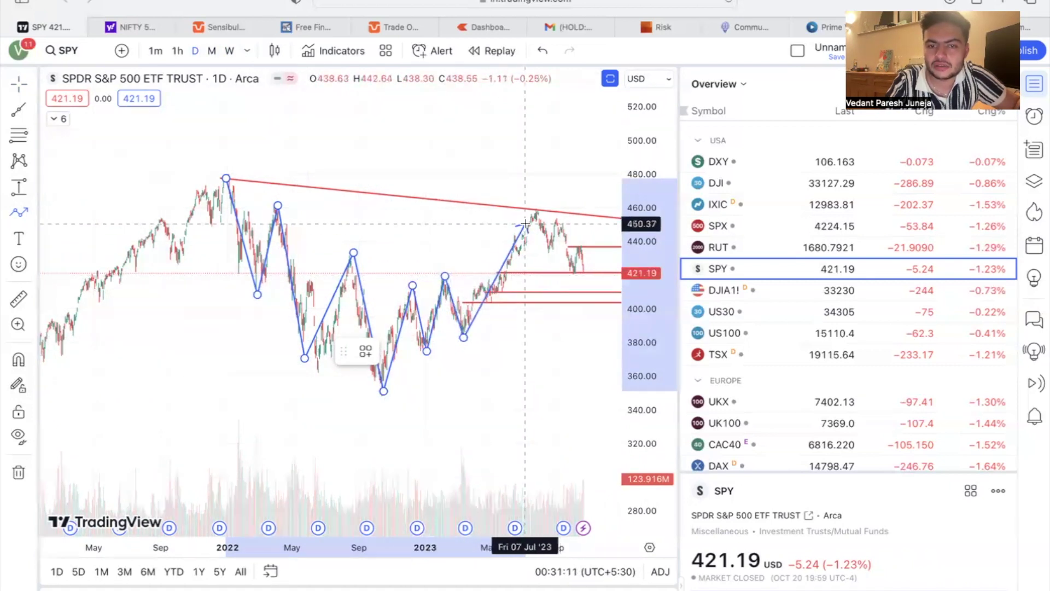
{"action": "left_click", "coordinate": [534, 208]}
Extend the path through the declining swings after the mid-2023 peak, ending at the October 2023 high
{"action": "scroll", "coordinate": [533, 208], "scroll_direction": "up", "scroll_amount": 3}
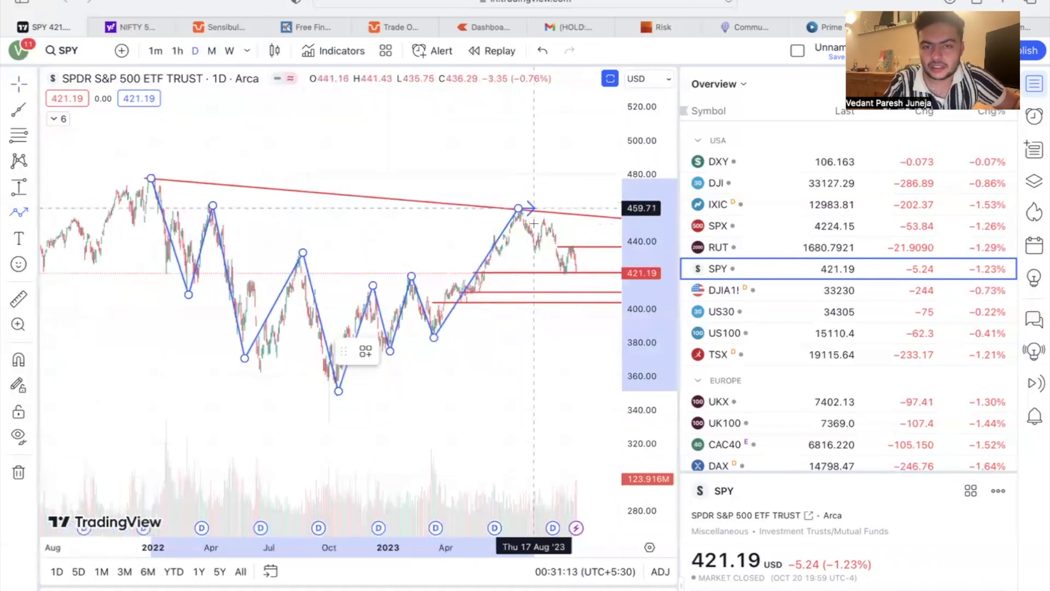
{"action": "left_click", "coordinate": [532, 256]}
{"action": "left_click", "coordinate": [545, 215]}
{"action": "left_click", "coordinate": [561, 276]}
{"action": "left_click", "coordinate": [570, 246]}
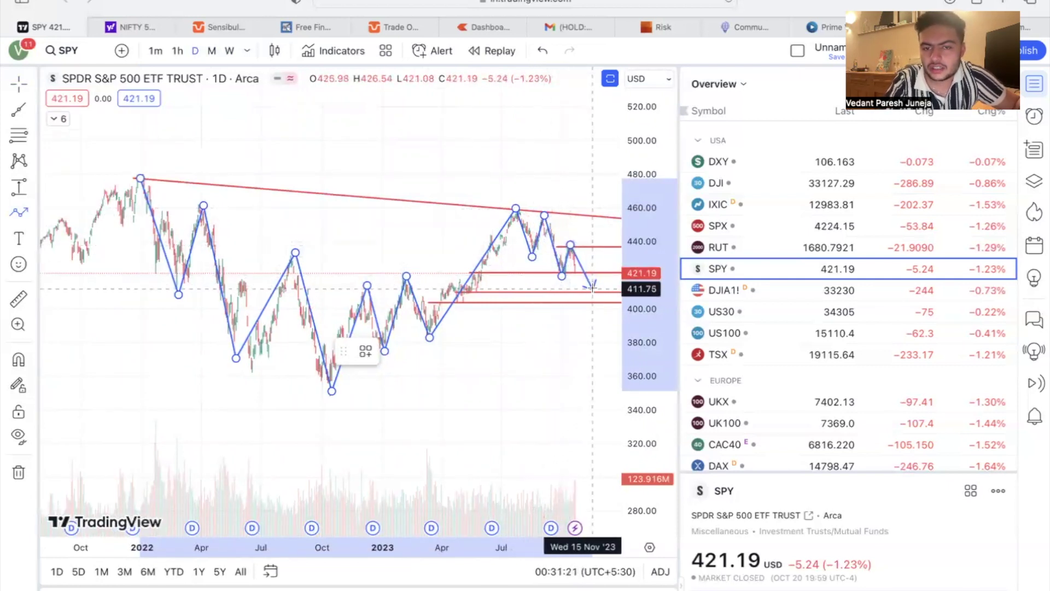
Project the path beyond the current price: down to about 408.78, up to about 430.43, and down to the middle support line
{"action": "left_click", "coordinate": [589, 293]}
{"action": "scroll", "coordinate": [580, 290], "scroll_direction": "right", "scroll_amount": 3}
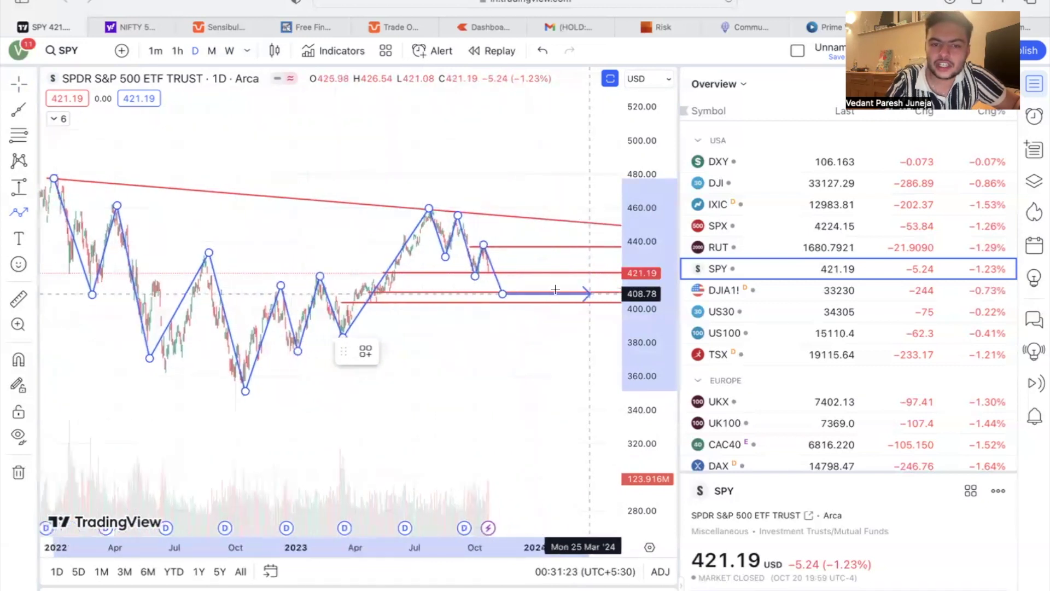
{"action": "left_click", "coordinate": [523, 257]}
{"action": "left_click", "coordinate": [543, 288]}
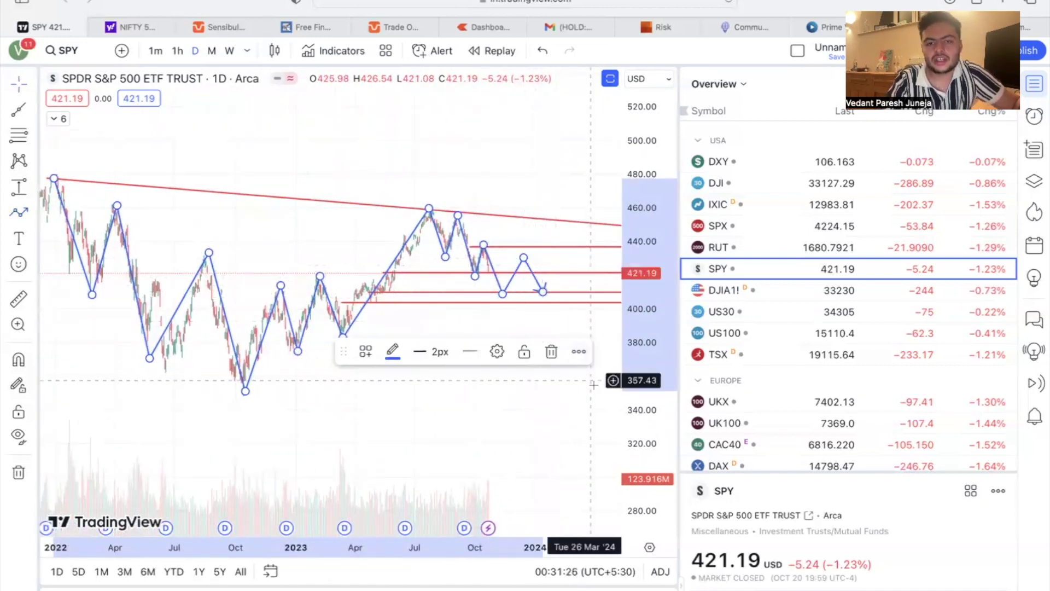
Delete the blue path tracing the swings on the daily SPY chart
{"action": "left_click", "coordinate": [516, 256]}
{"action": "left_click", "coordinate": [523, 258]}
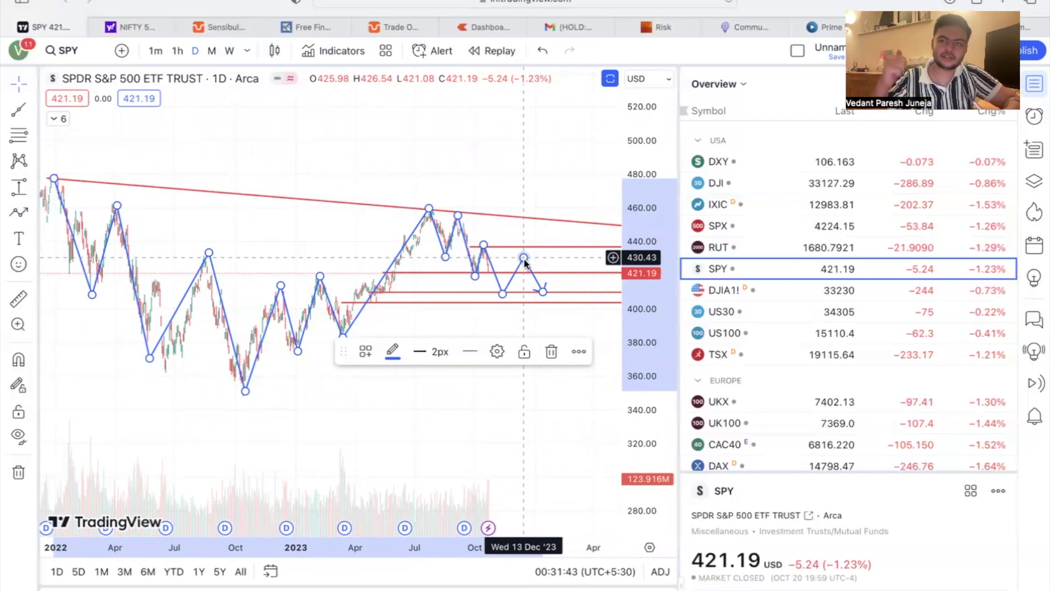
{"action": "key", "text": "Delete"}
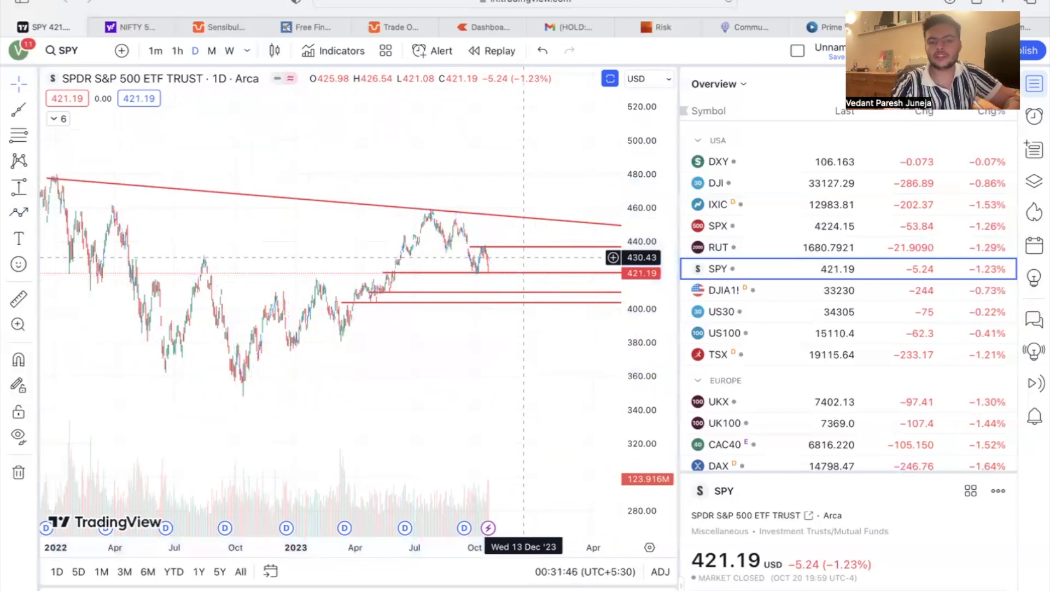
Draw a Fibonacci retracement from about 459.66 on 18 July 2023 down to about 432.98 on 15 December 2023
{"action": "scroll", "coordinate": [441, 222], "scroll_direction": "up", "scroll_amount": 5}
{"action": "scroll", "coordinate": [442, 223], "scroll_direction": "up", "scroll_amount": 2}
{"action": "left_click", "coordinate": [18, 135]}
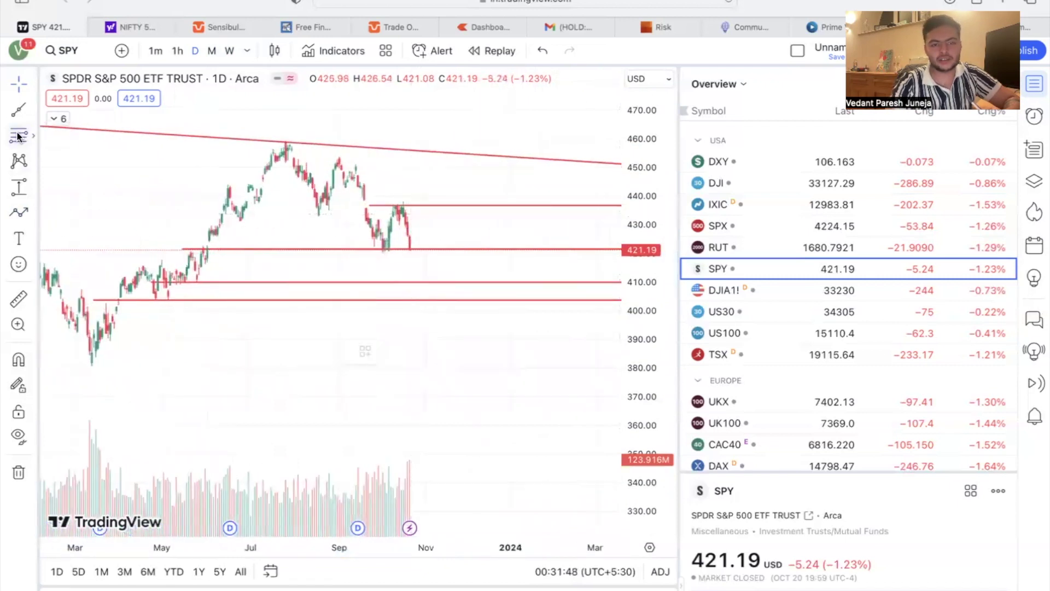
{"action": "left_click", "coordinate": [270, 139]}
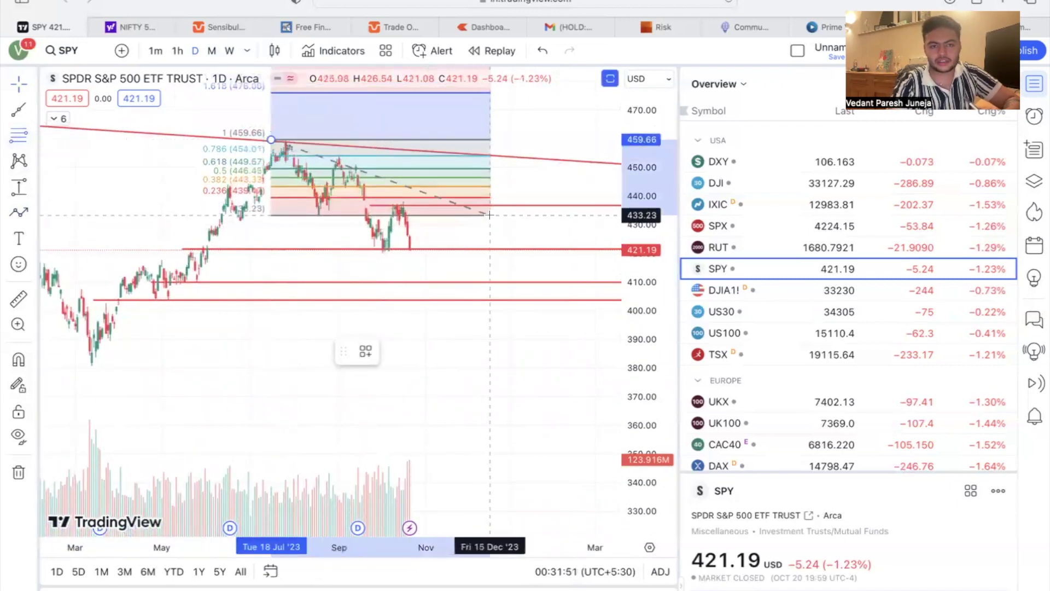
{"action": "left_click", "coordinate": [490, 216]}
Move the Fibonacci retracement's upper anchor back to 30 June 2023 at about 459.32
{"action": "left_click_drag", "start_coordinate": [344, 242], "coordinate": [417, 330]}
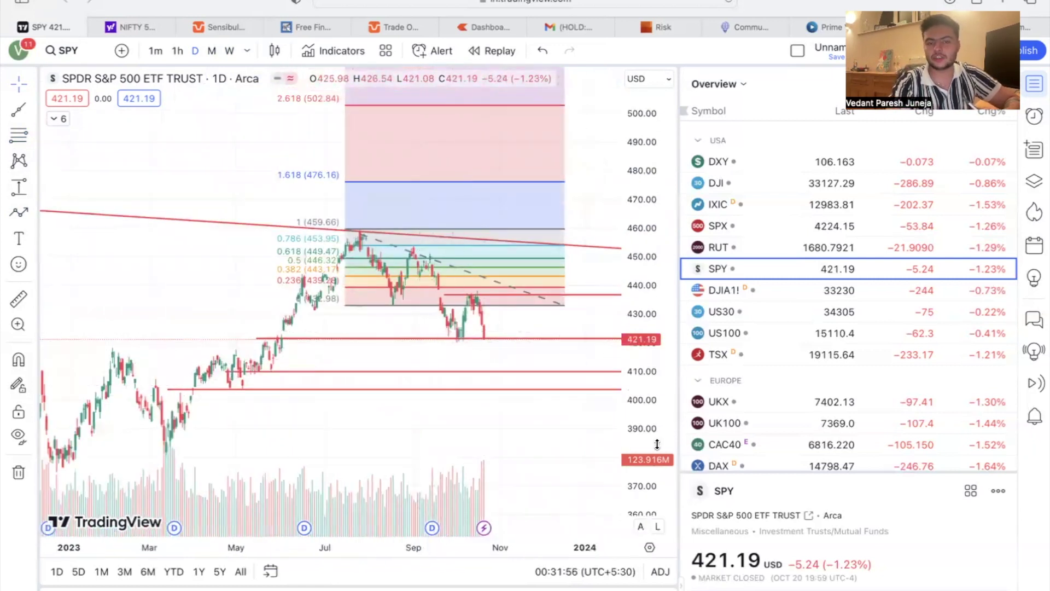
{"action": "scroll", "coordinate": [494, 317], "scroll_direction": "up", "scroll_amount": 4}
{"action": "scroll", "coordinate": [494, 317], "scroll_direction": "up", "scroll_amount": 1}
{"action": "left_click_drag", "start_coordinate": [327, 136], "coordinate": [285, 137]}
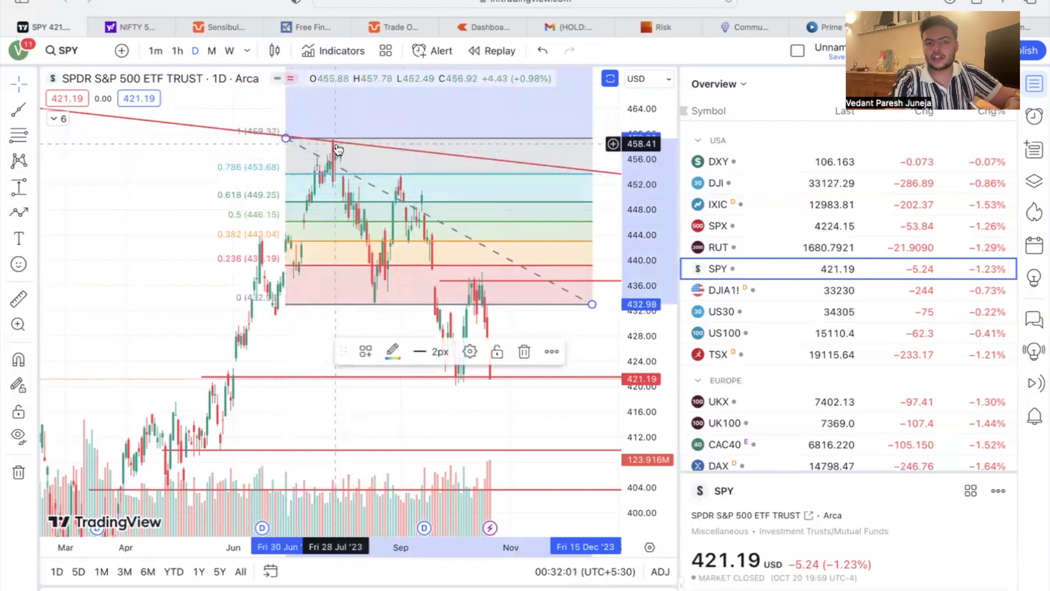
{"action": "scroll", "coordinate": [313, 155], "scroll_direction": "down", "scroll_amount": 1}
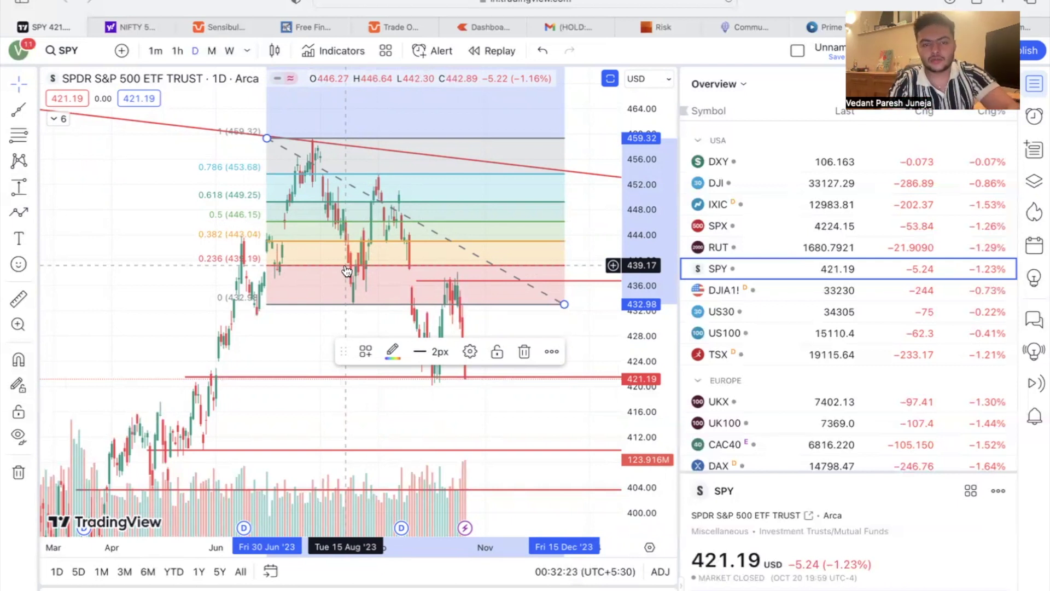
{"action": "scroll", "coordinate": [347, 271], "scroll_direction": "right", "scroll_amount": 5}
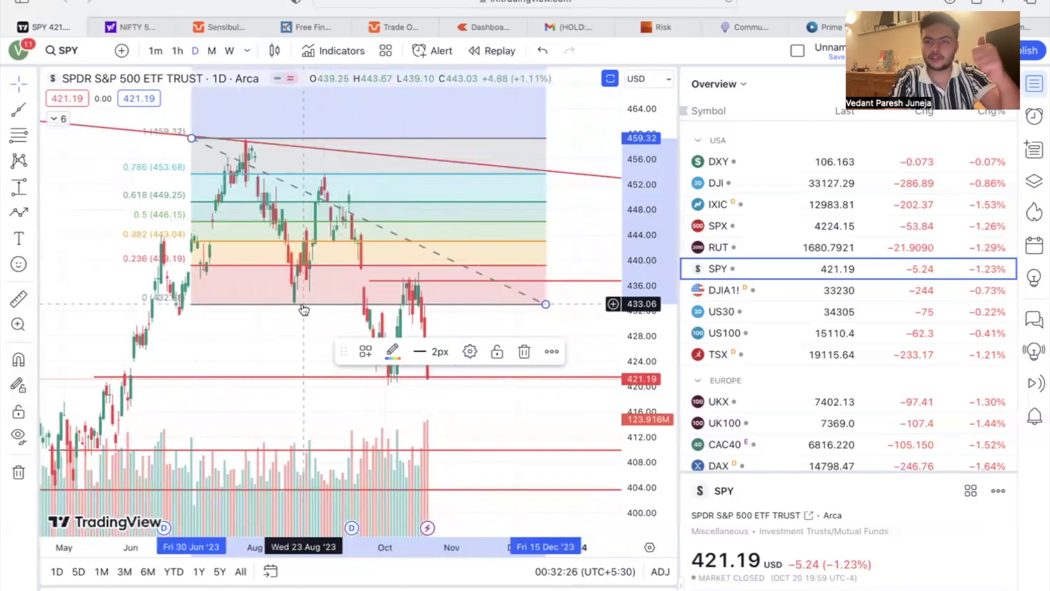
Mark the 0.236 Fibonacci level with a horizontal line at about 439.17 and enter "-" in the SPY notes
{"action": "left_click", "coordinate": [304, 268]}
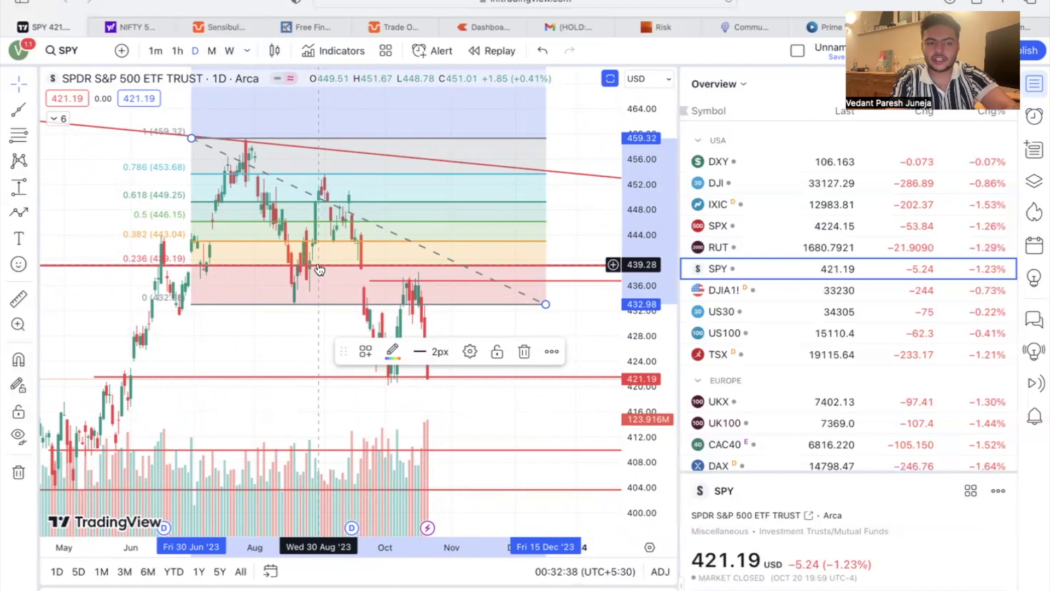
{"action": "key", "text": "alt+n"}
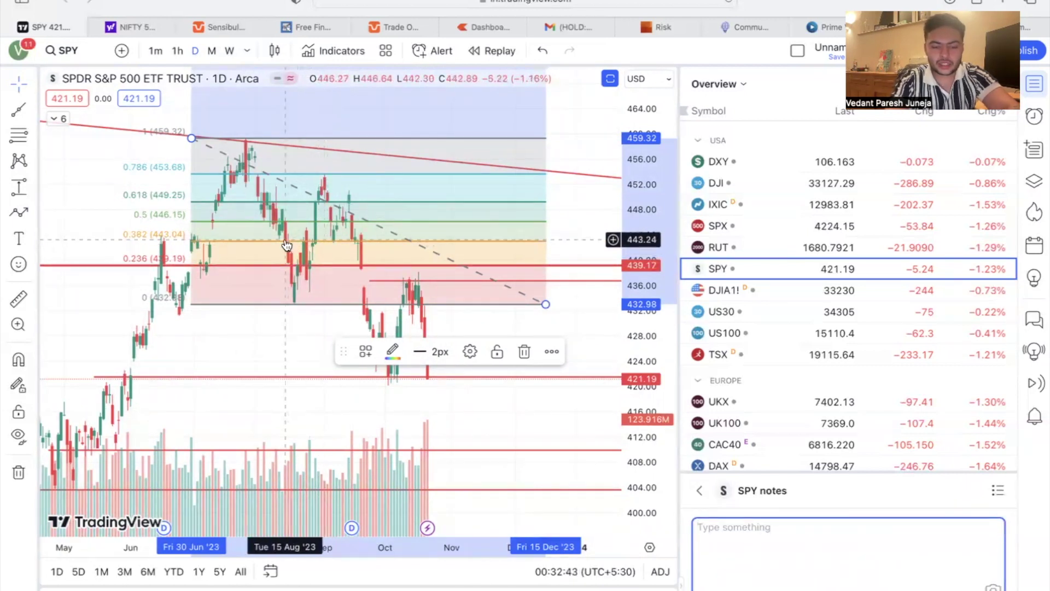
{"action": "type", "text": "-"}
Draw horizontal rays along the 0.382, 0.5, 0.618 and 0.786 Fibonacci levels, including about 442.90, 449.47 and 453.54
{"action": "left_click", "coordinate": [147, 270]}
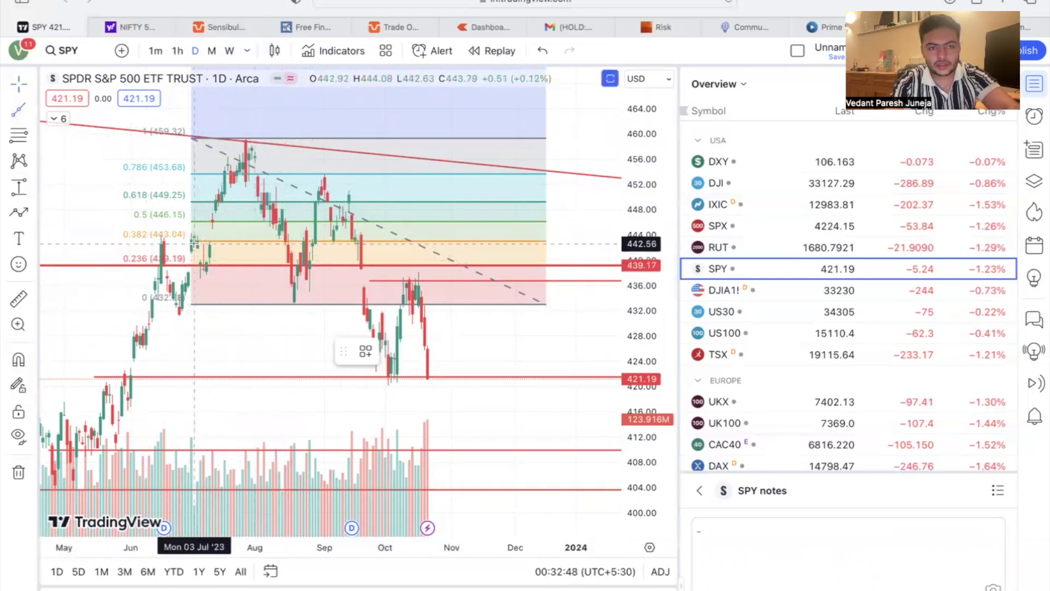
{"action": "key", "text": "alt+j"}
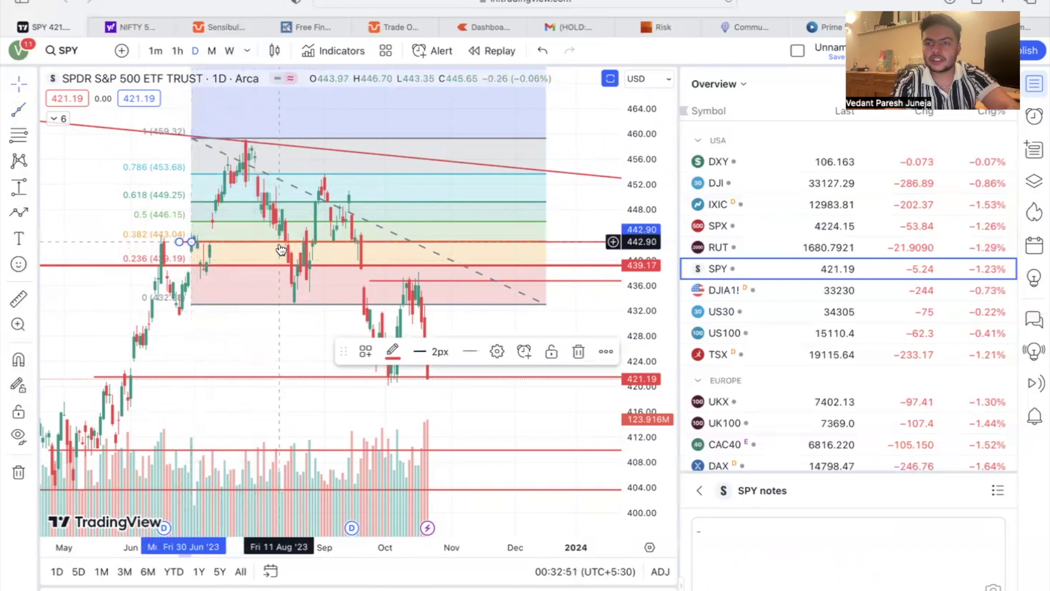
{"action": "left_click", "coordinate": [228, 299]}
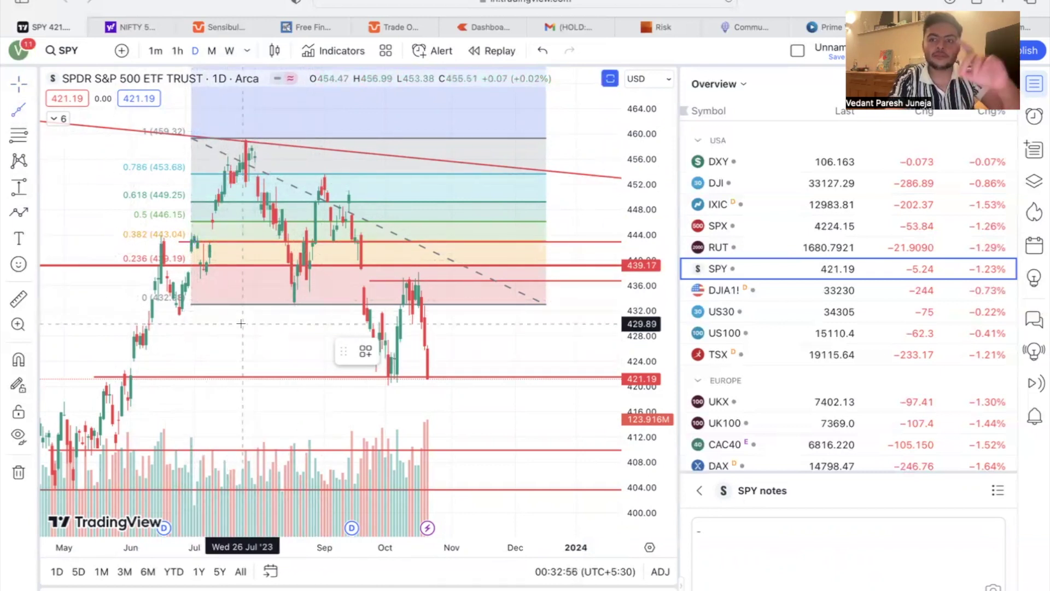
{"action": "left_click", "coordinate": [182, 221]}
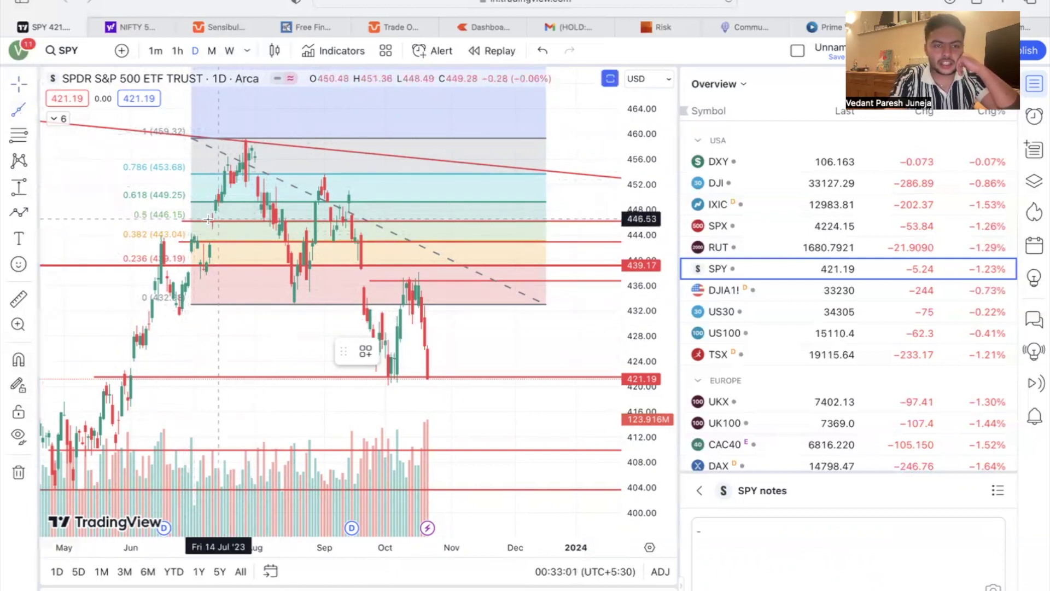
{"action": "left_click", "coordinate": [204, 200]}
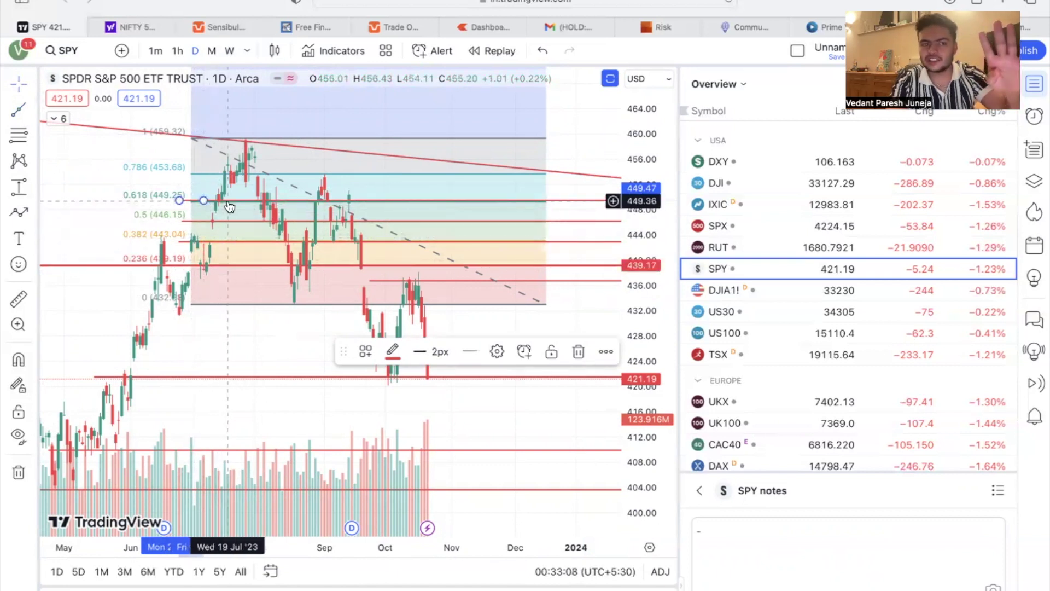
{"action": "left_click", "coordinate": [211, 189]}
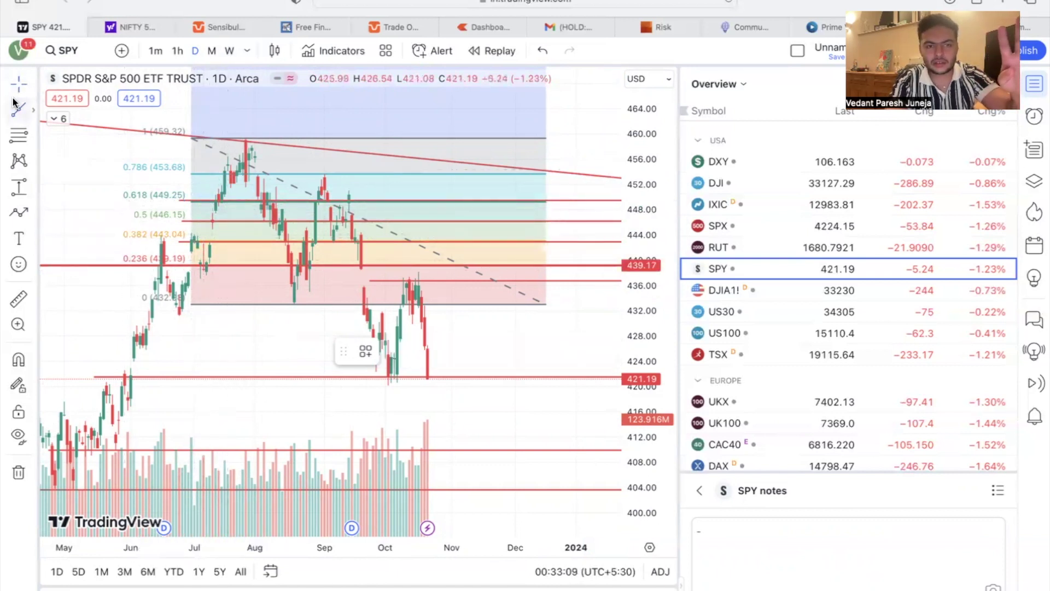
{"action": "left_click", "coordinate": [189, 175]}
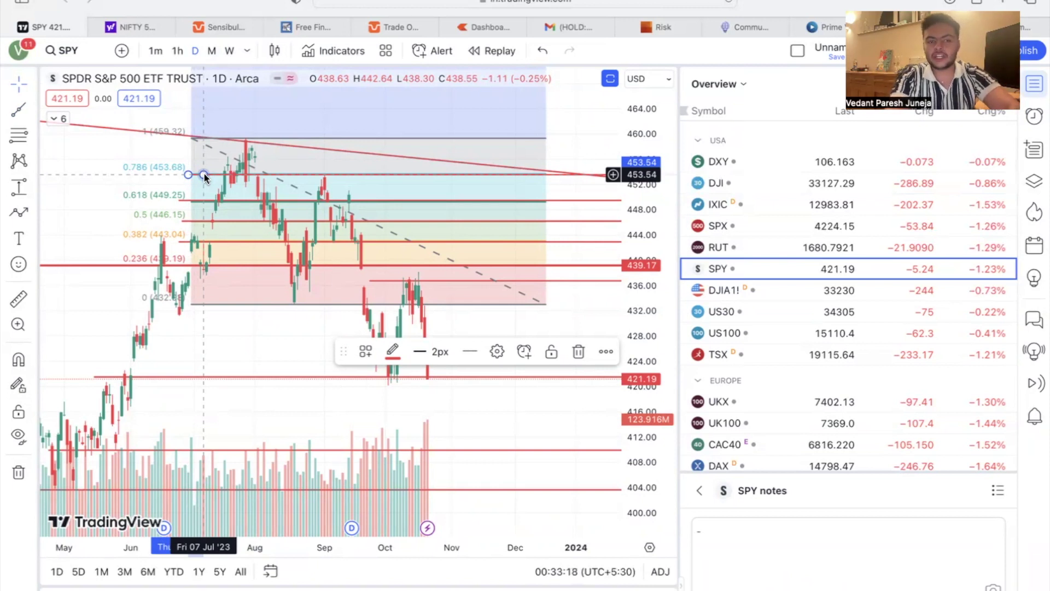
Add the text label "Stop loss" just above the Fibonacci 1 level, at about 462
{"action": "scroll", "coordinate": [249, 169], "scroll_direction": "down", "scroll_amount": 1}
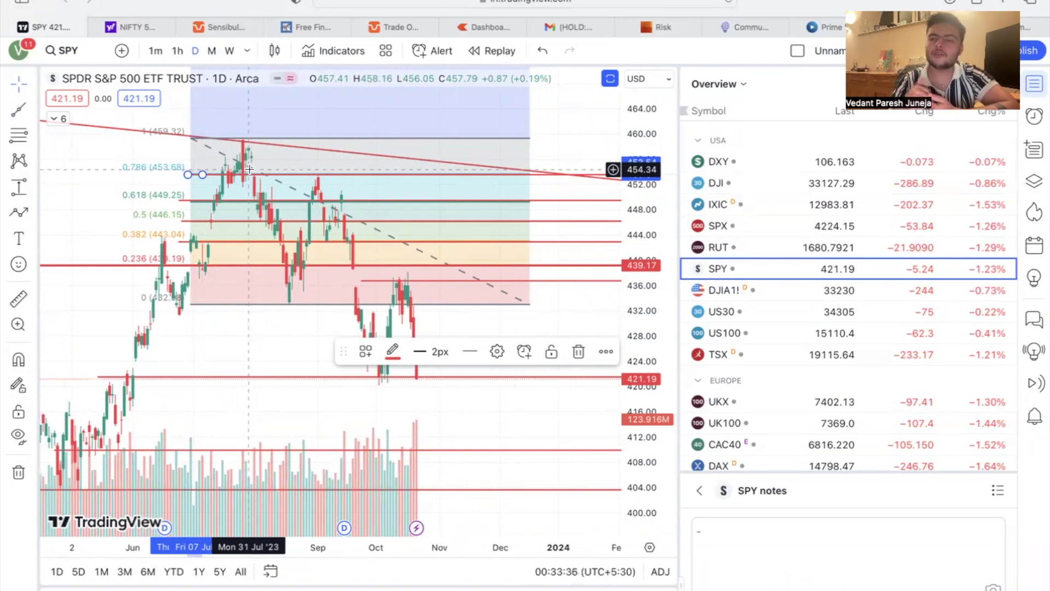
{"action": "scroll", "coordinate": [250, 170], "scroll_direction": "up", "scroll_amount": 2}
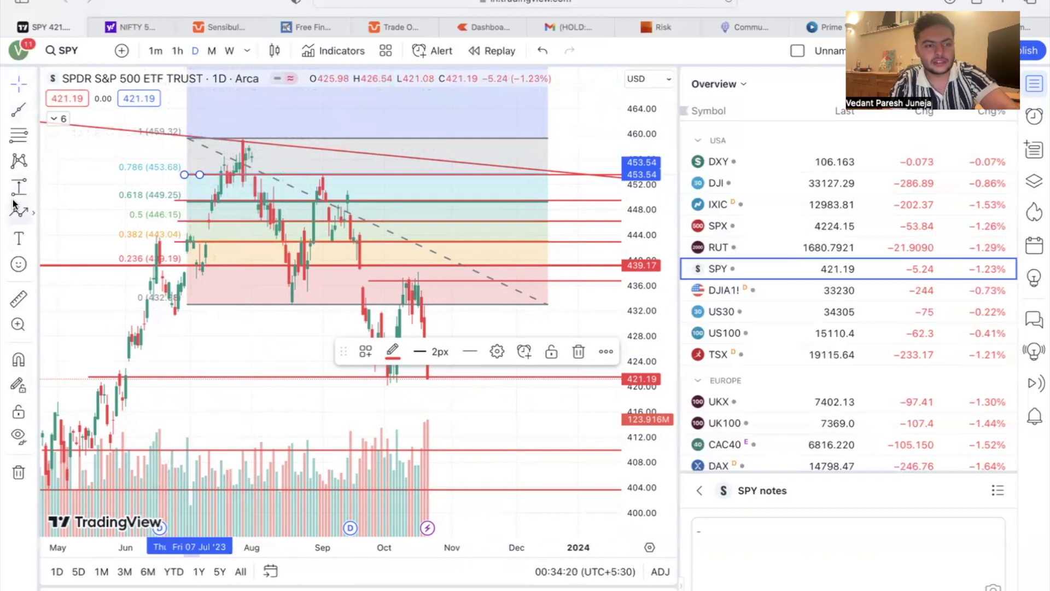
{"action": "left_click", "coordinate": [18, 239]}
{"action": "left_click", "coordinate": [313, 118]}
{"action": "type", "text": "Stop los s"}
{"action": "left_click", "coordinate": [325, 134]}
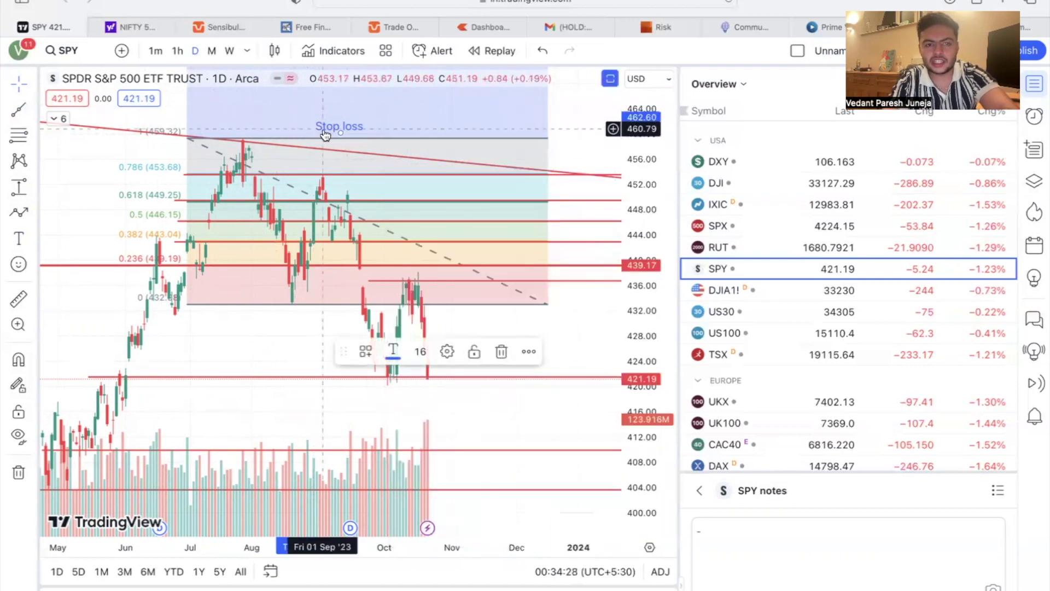
Compare the Fibonacci levels and the stop-loss zone on SPY's weekly and daily charts
{"action": "scroll", "coordinate": [295, 143], "scroll_direction": "down", "scroll_amount": 1}
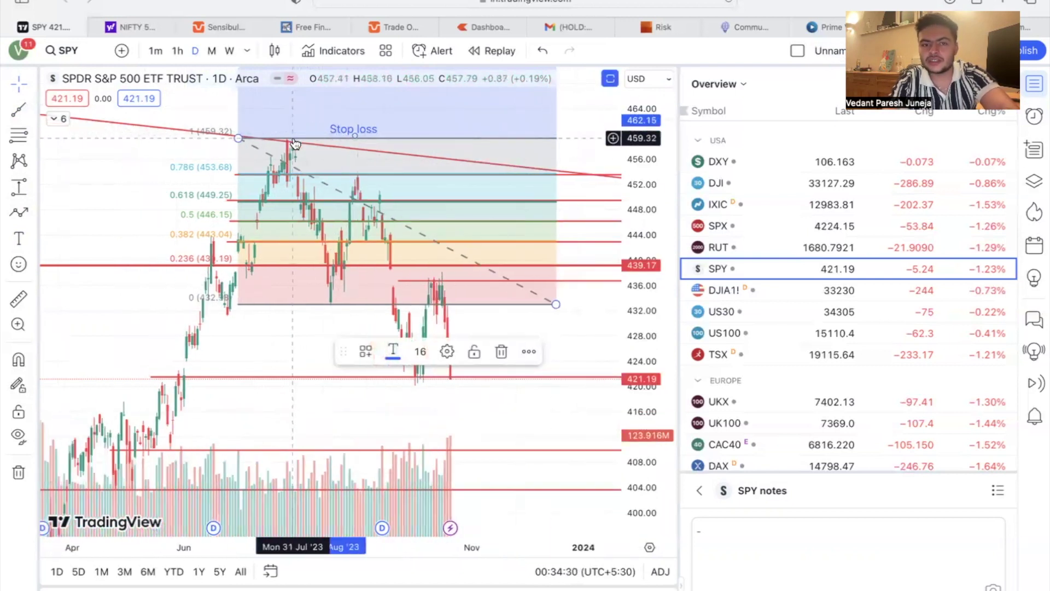
{"action": "scroll", "coordinate": [295, 144], "scroll_direction": "down", "scroll_amount": 2}
{"action": "scroll", "coordinate": [211, 74], "scroll_direction": "up", "scroll_amount": 3}
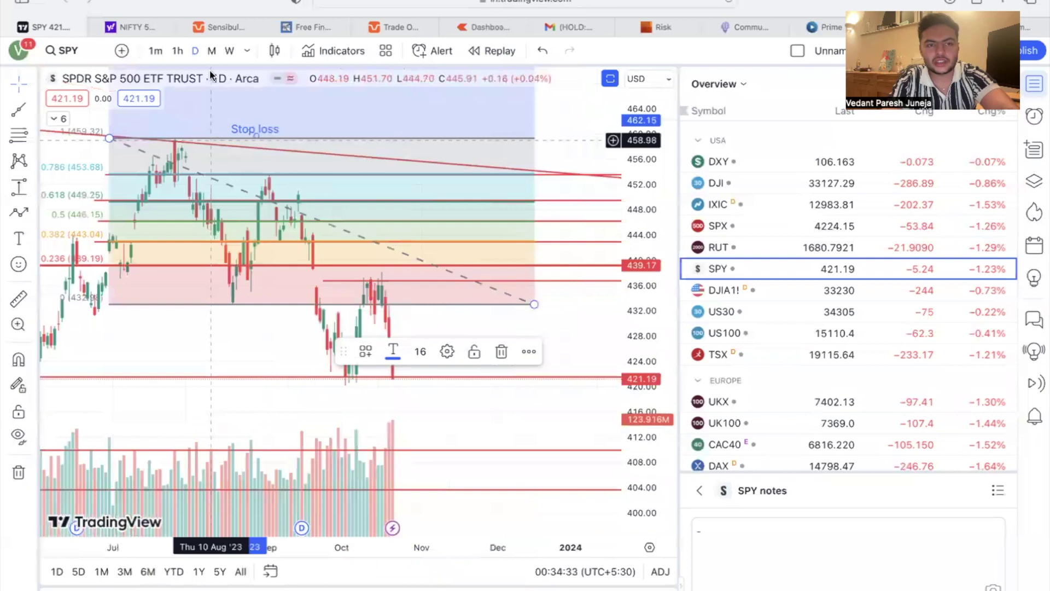
{"action": "left_click", "coordinate": [229, 50]}
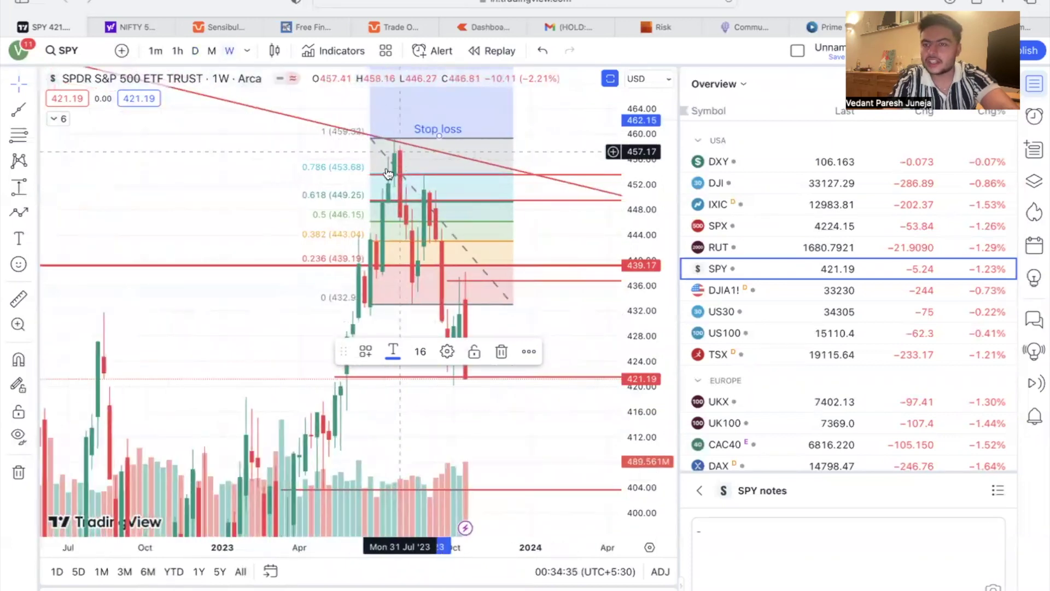
{"action": "left_click", "coordinate": [195, 51]}
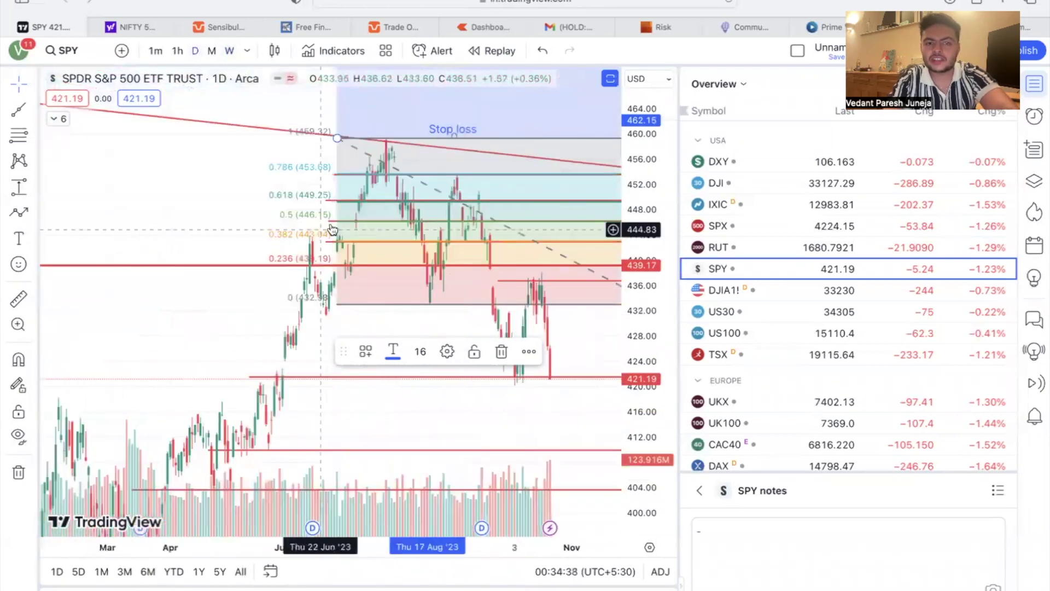
{"action": "scroll", "coordinate": [404, 169], "scroll_direction": "up", "scroll_amount": 1}
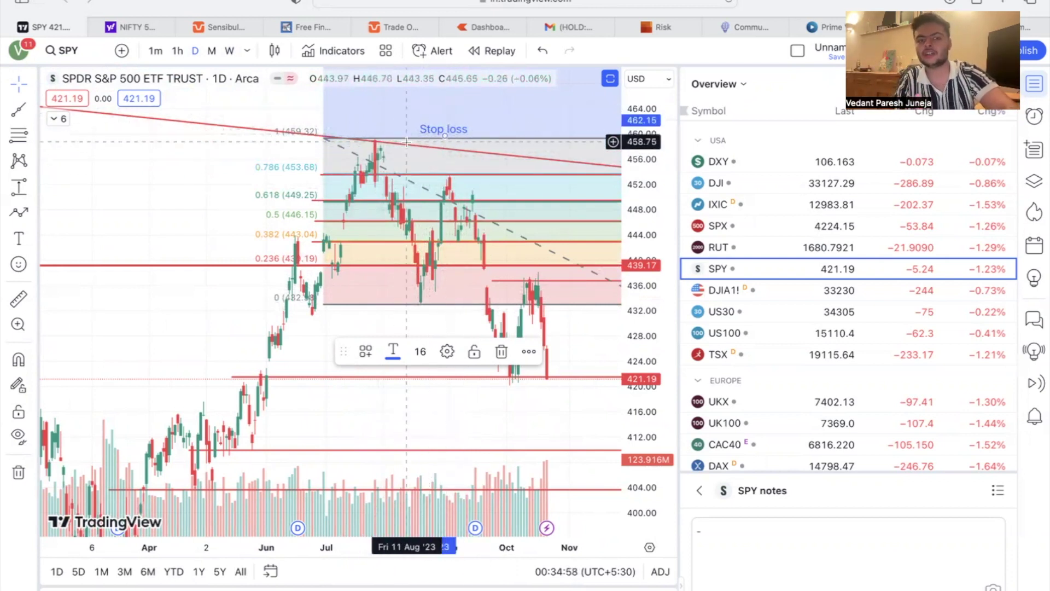
{"action": "left_click", "coordinate": [229, 50]}
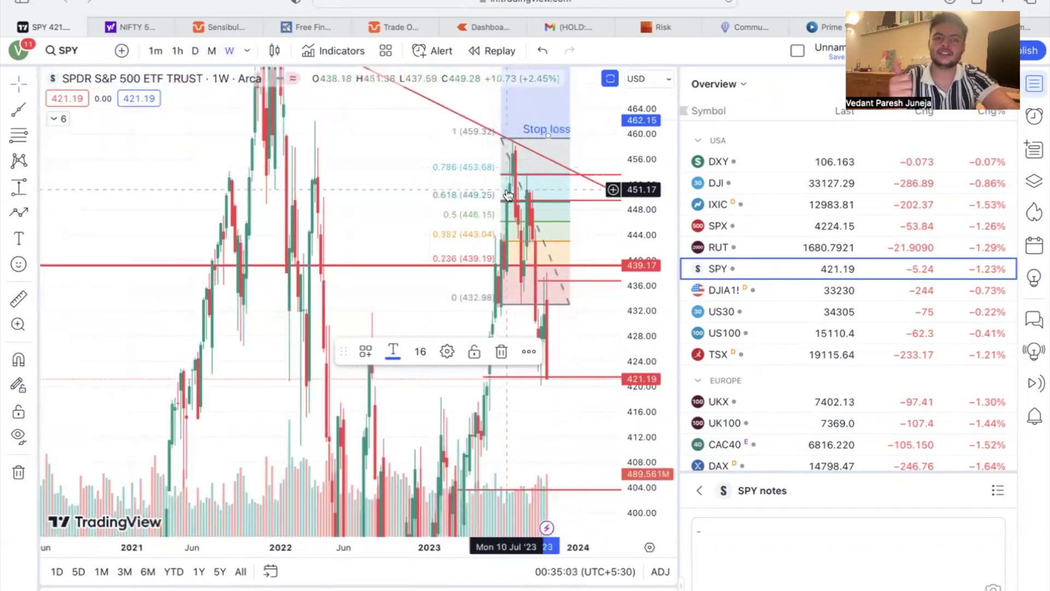
{"action": "left_click", "coordinate": [195, 50]}
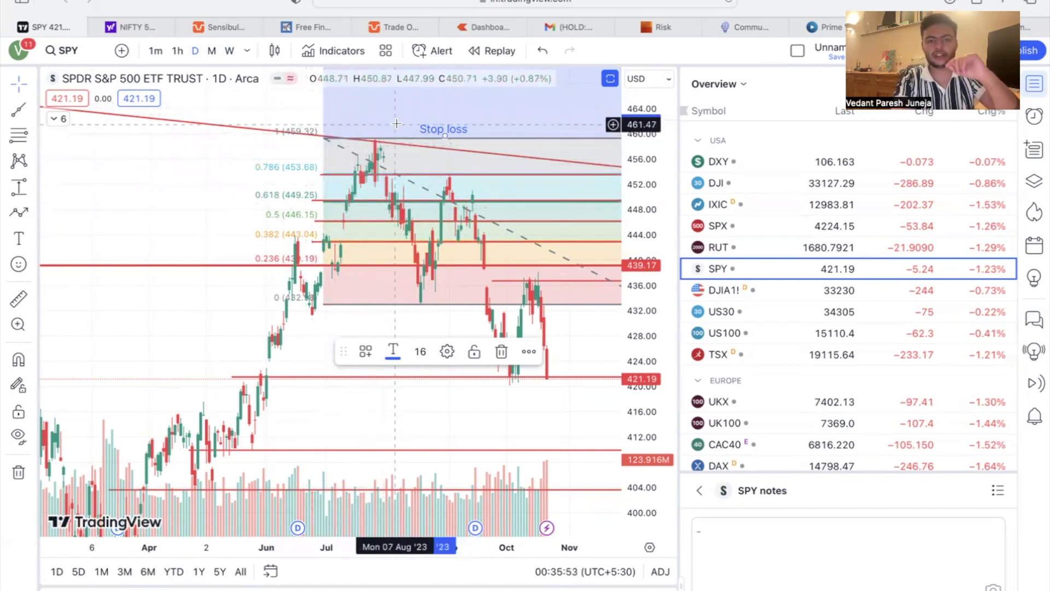
Draw a horizontal ray from the late June 2023 low, just below the Fibonacci 0 level
{"action": "left_click", "coordinate": [373, 141]}
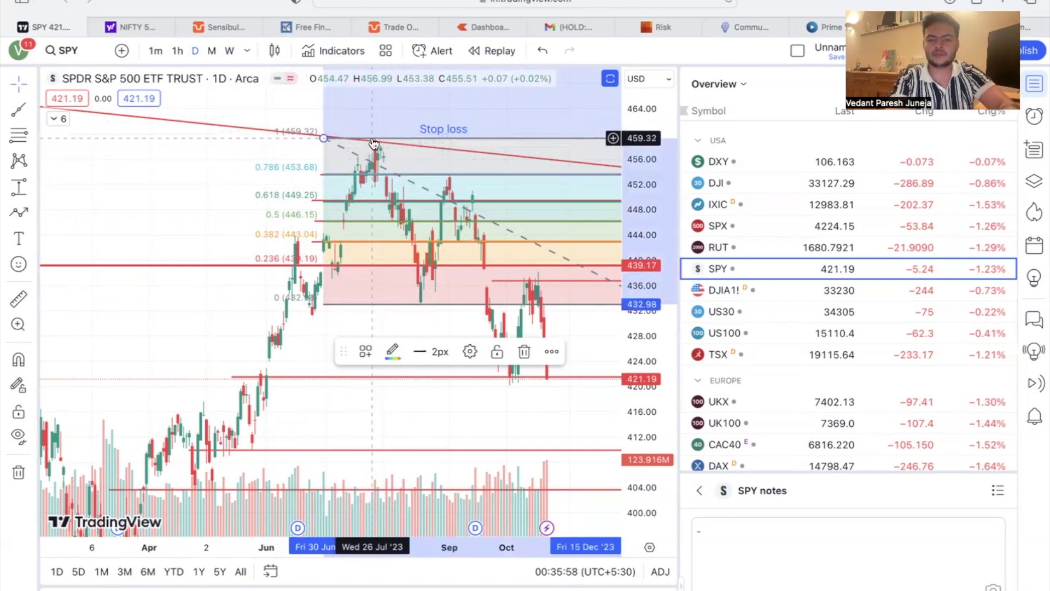
{"action": "scroll", "coordinate": [180, 159], "scroll_direction": "up", "scroll_amount": 3}
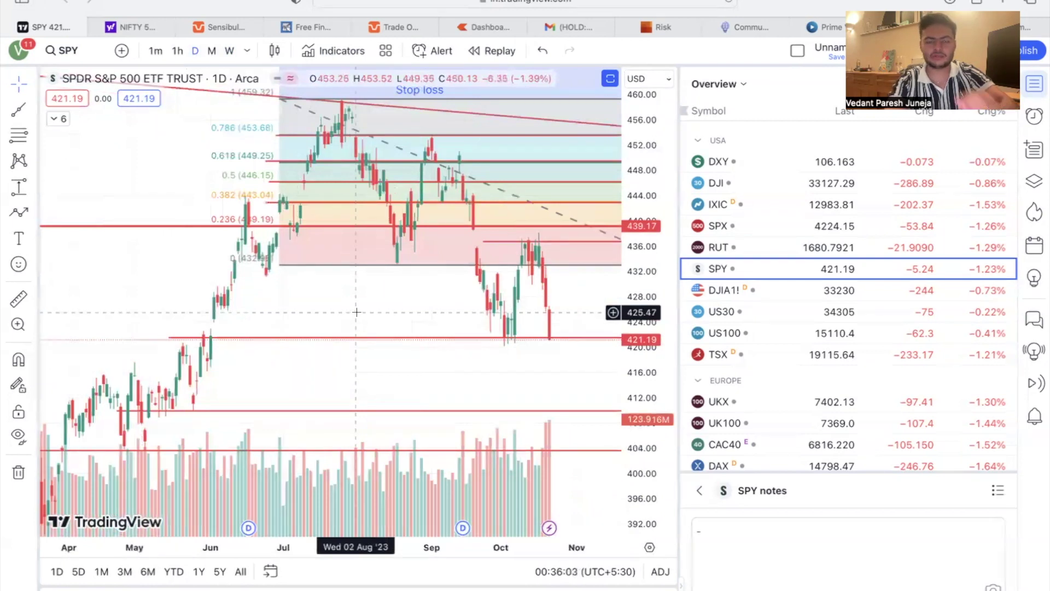
{"action": "scroll", "coordinate": [364, 343], "scroll_direction": "down", "scroll_amount": 2}
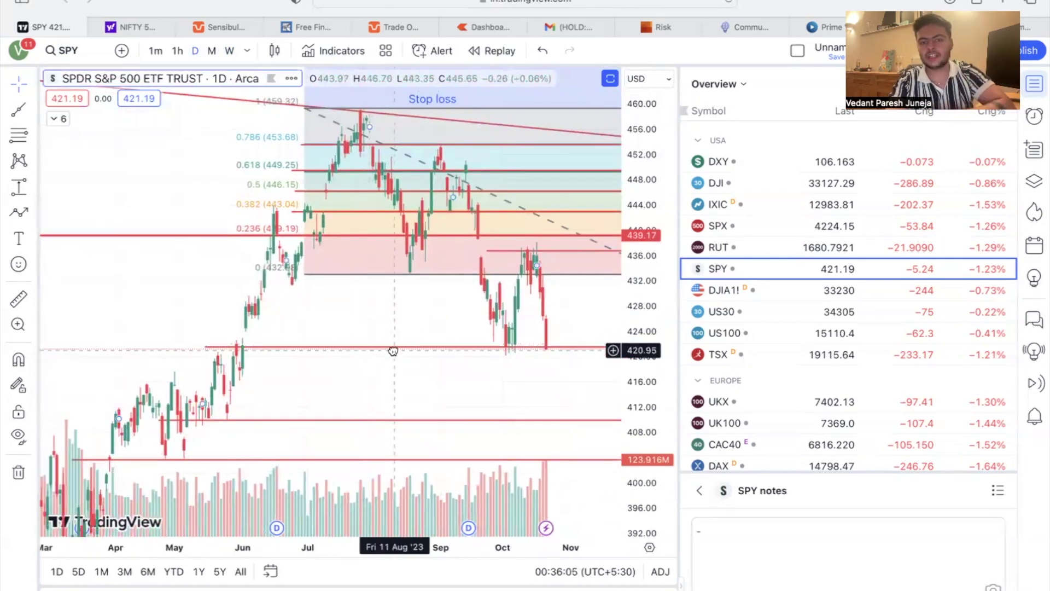
{"action": "scroll", "coordinate": [372, 355], "scroll_direction": "right", "scroll_amount": 2}
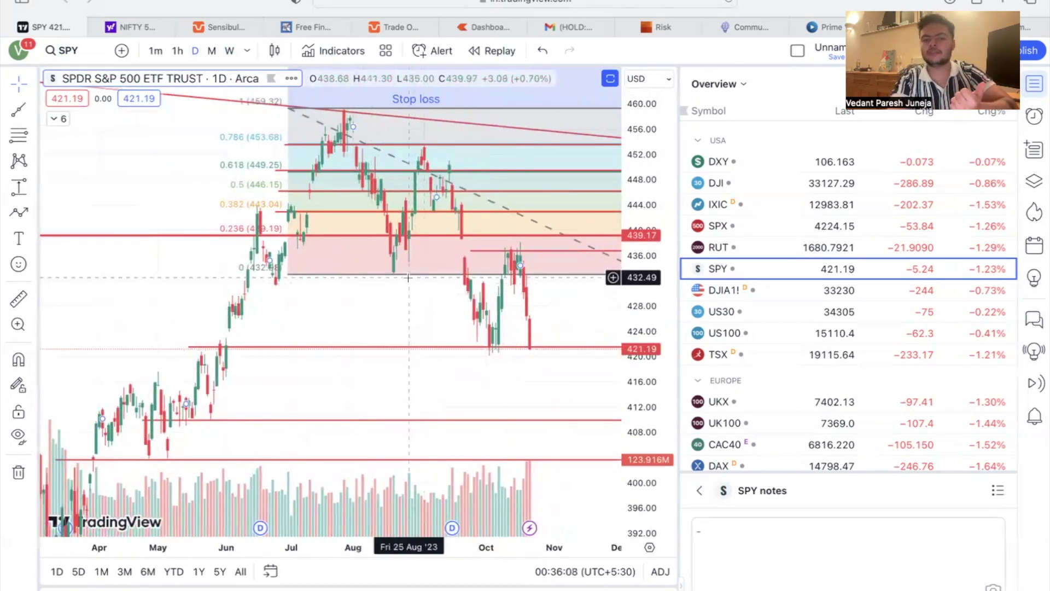
{"action": "left_click", "coordinate": [18, 110]}
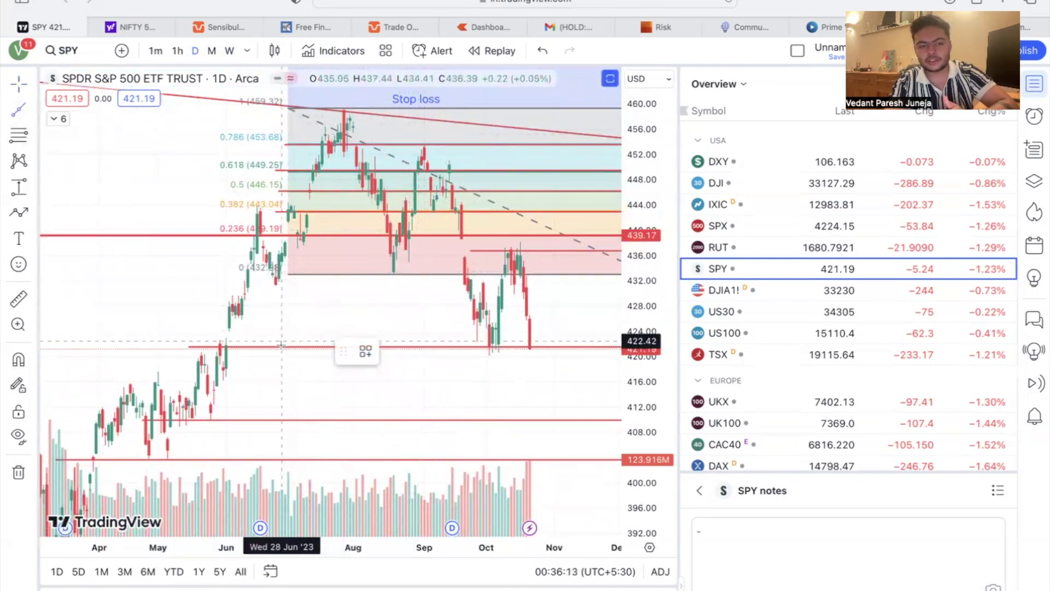
{"action": "left_click", "coordinate": [263, 285]}
{"action": "left_click", "coordinate": [285, 284]}
Examine SPY's early 2023 swings and support levels on the weekly, hourly and daily charts
{"action": "left_click_drag", "start_coordinate": [218, 298], "coordinate": [236, 235]}
{"action": "left_click", "coordinate": [229, 51]}
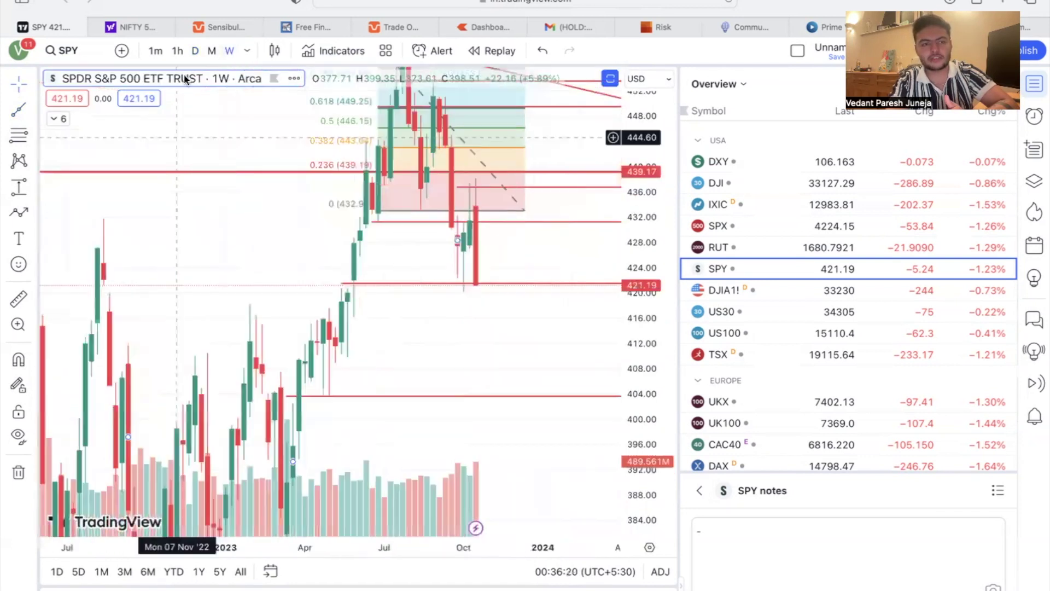
{"action": "left_click", "coordinate": [195, 51]}
{"action": "scroll", "coordinate": [346, 349], "scroll_direction": "down", "scroll_amount": 10}
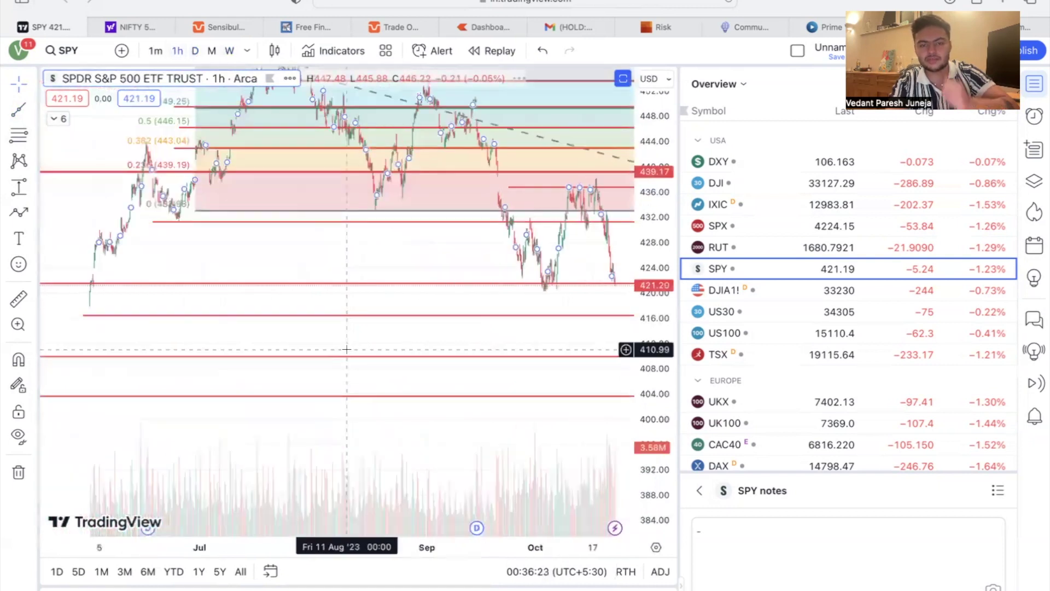
{"action": "scroll", "coordinate": [320, 297], "scroll_direction": "up", "scroll_amount": 5}
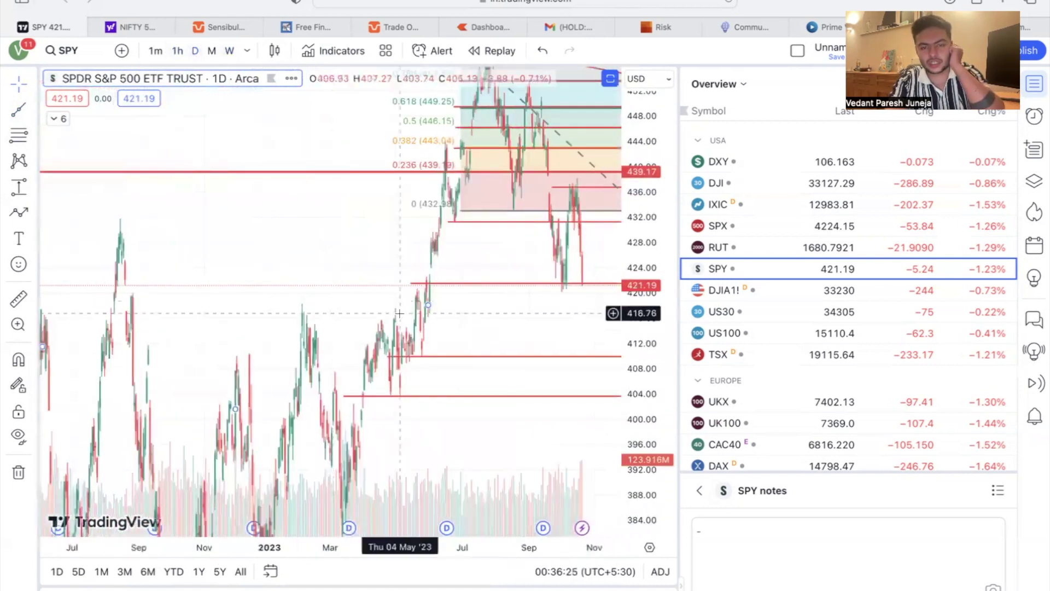
{"action": "scroll", "coordinate": [325, 305], "scroll_direction": "right", "scroll_amount": 10}
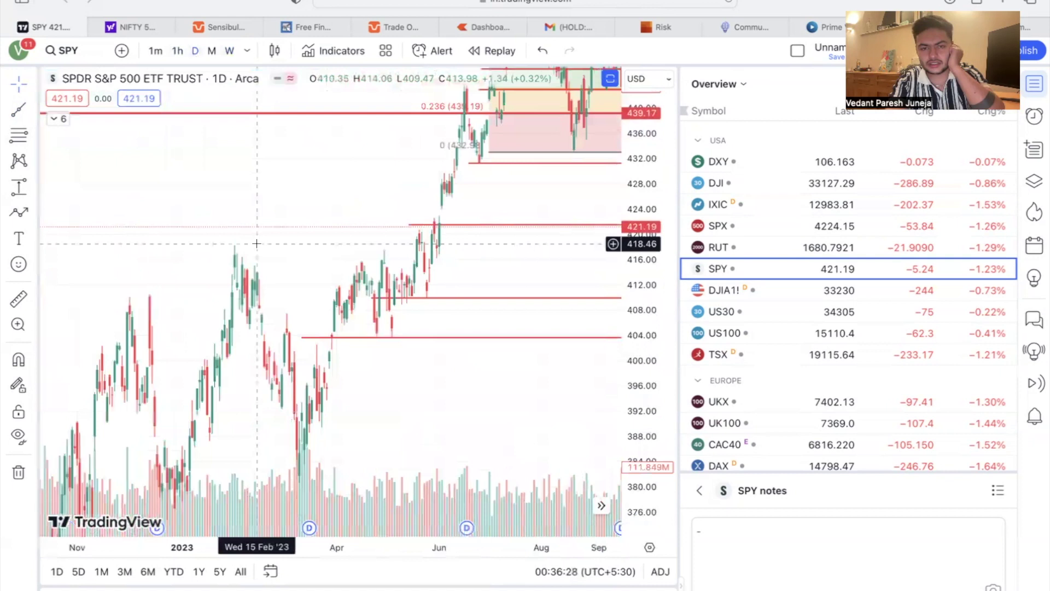
{"action": "scroll", "coordinate": [284, 256], "scroll_direction": "left", "scroll_amount": 5}
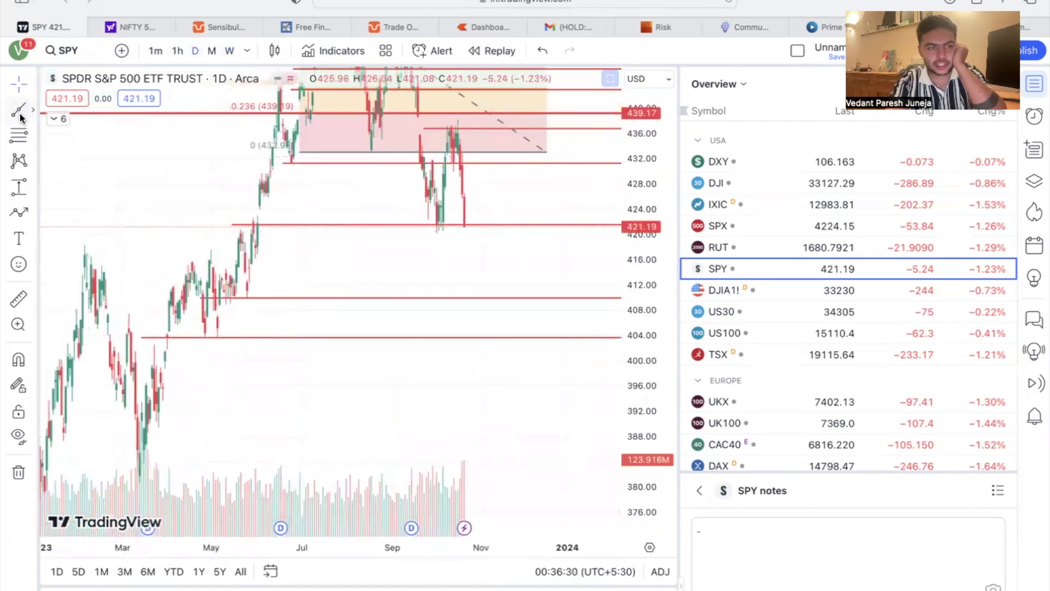
Draw a horizontal ray from SPY's early February 2023 high, at about 417
{"action": "left_click", "coordinate": [81, 253]}
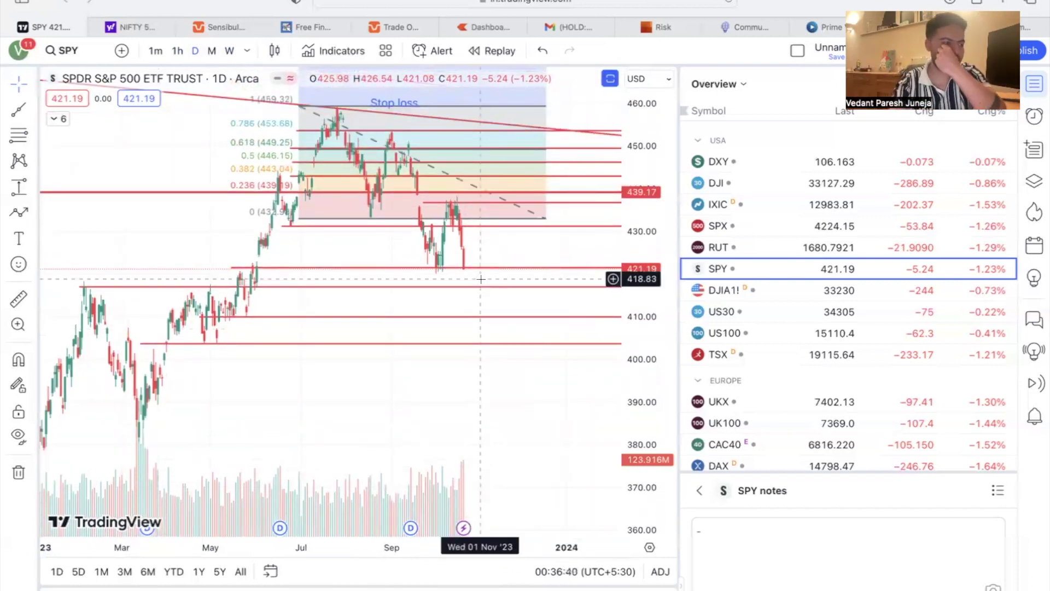
{"action": "left_click_drag", "start_coordinate": [504, 260], "coordinate": [505, 292]}
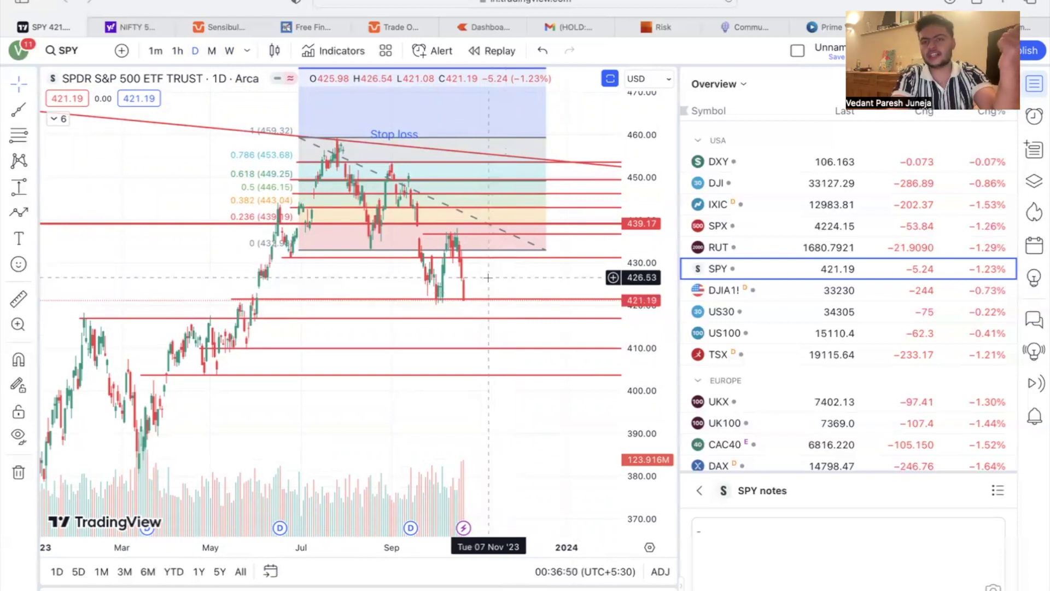
{"action": "scroll", "coordinate": [488, 277], "scroll_direction": "up", "scroll_amount": 5}
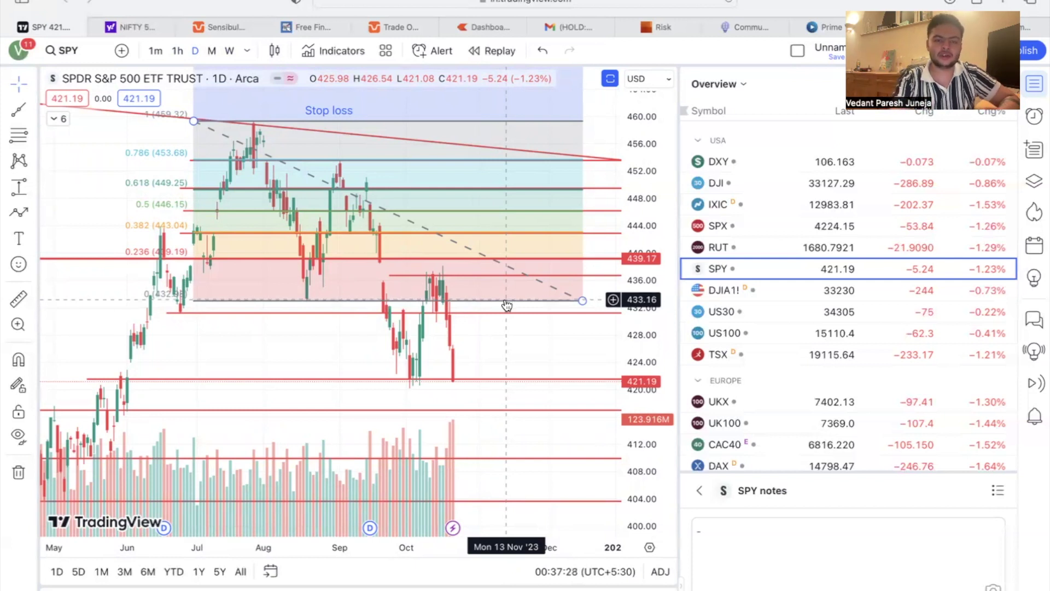
Delete the Fibonacci retracement from the SPY chart
{"action": "left_click", "coordinate": [507, 304]}
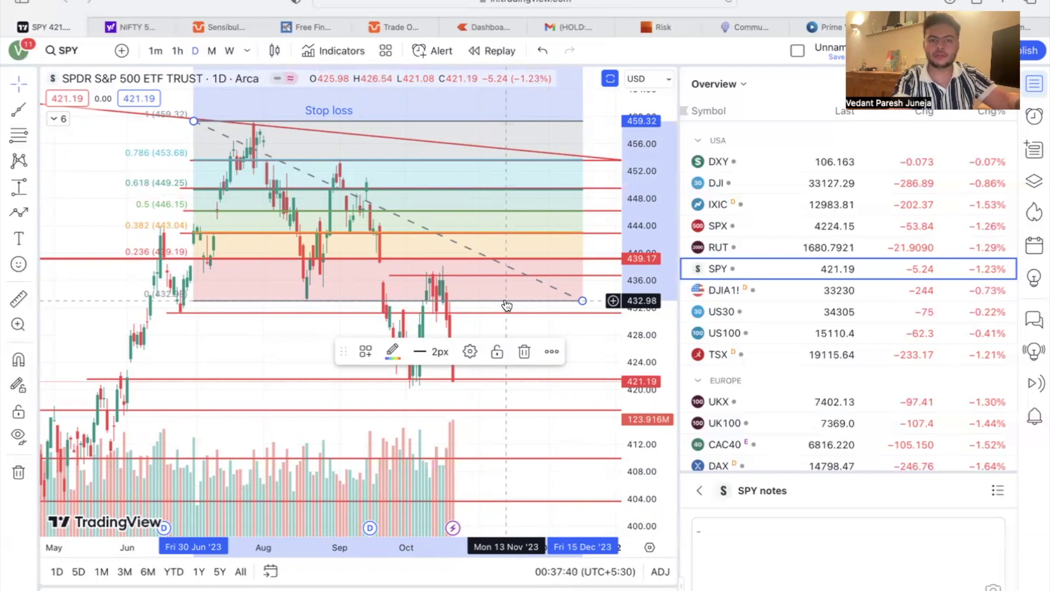
{"action": "key", "text": "Delete"}
Open the NIFTY chart and delete the orange Elliott wave drawing over the mid-October 2023 candles
{"action": "type", "text": "NIFTY"}
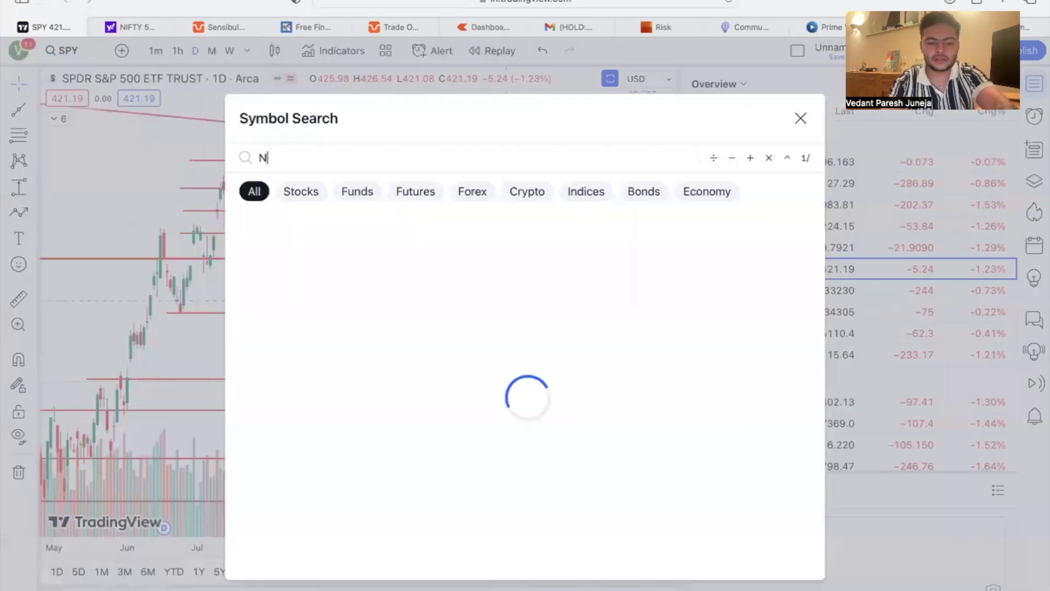
{"action": "left_click", "coordinate": [451, 225]}
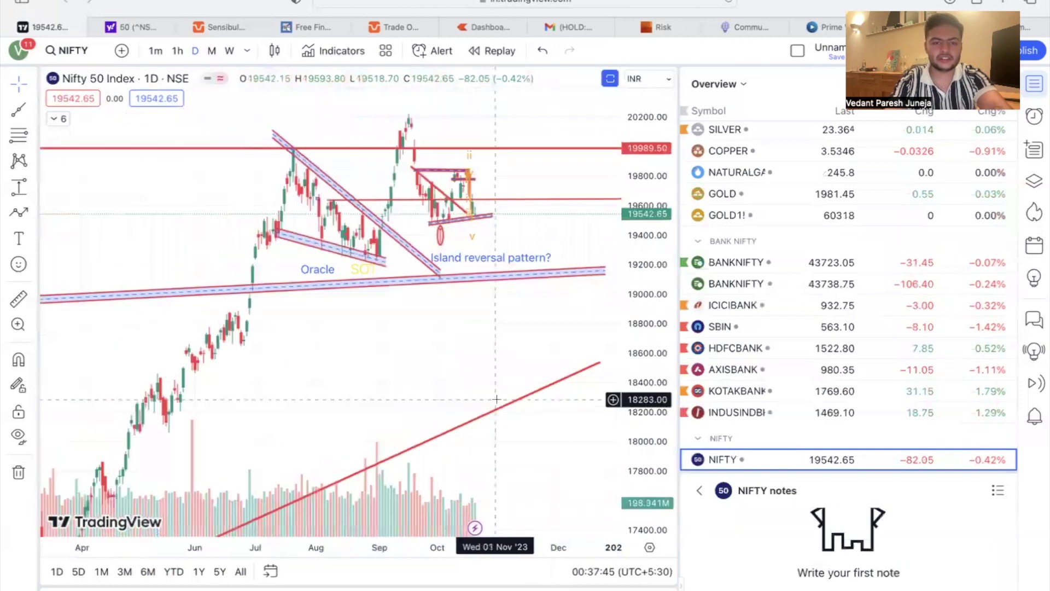
{"action": "left_click", "coordinate": [425, 185]}
{"action": "left_click_drag", "start_coordinate": [426, 185], "coordinate": [457, 172]}
{"action": "scroll", "coordinate": [457, 173], "scroll_direction": "up", "scroll_amount": 8}
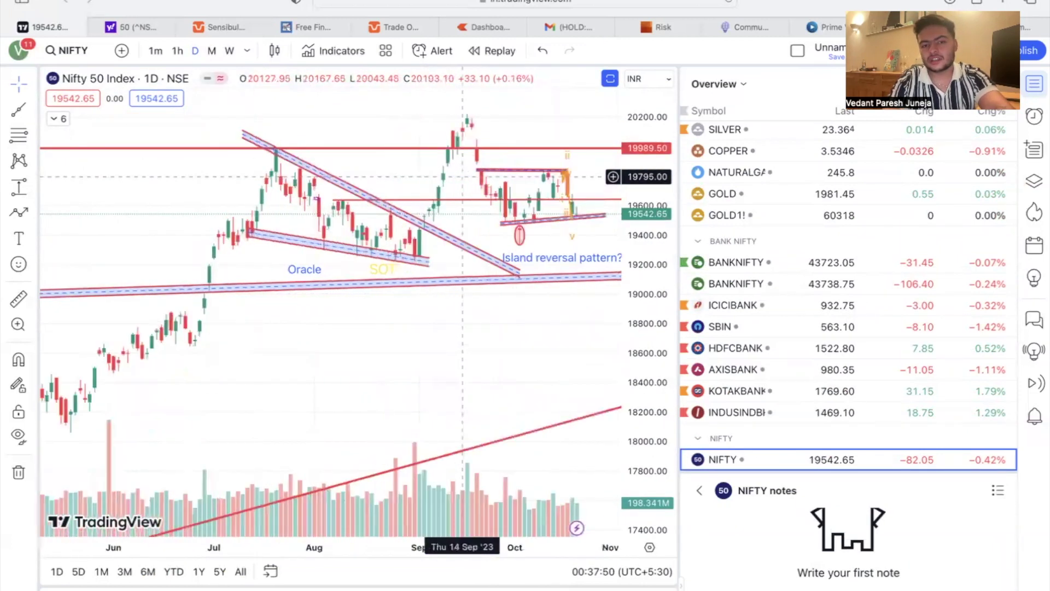
{"action": "left_click_drag", "start_coordinate": [483, 211], "coordinate": [451, 267]}
{"action": "left_click", "coordinate": [451, 266]}
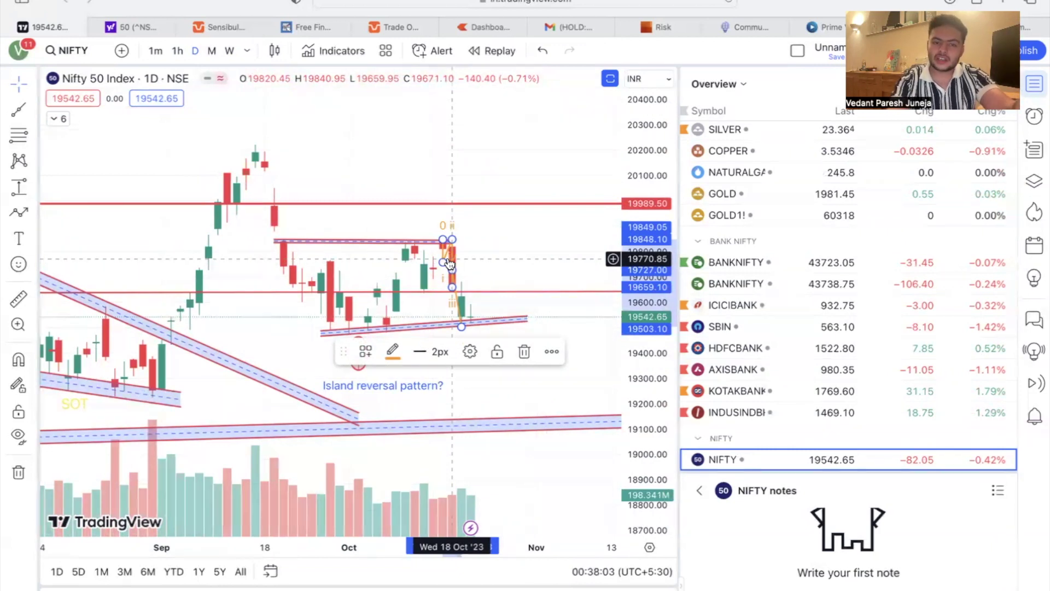
{"action": "key", "text": "Escape"}
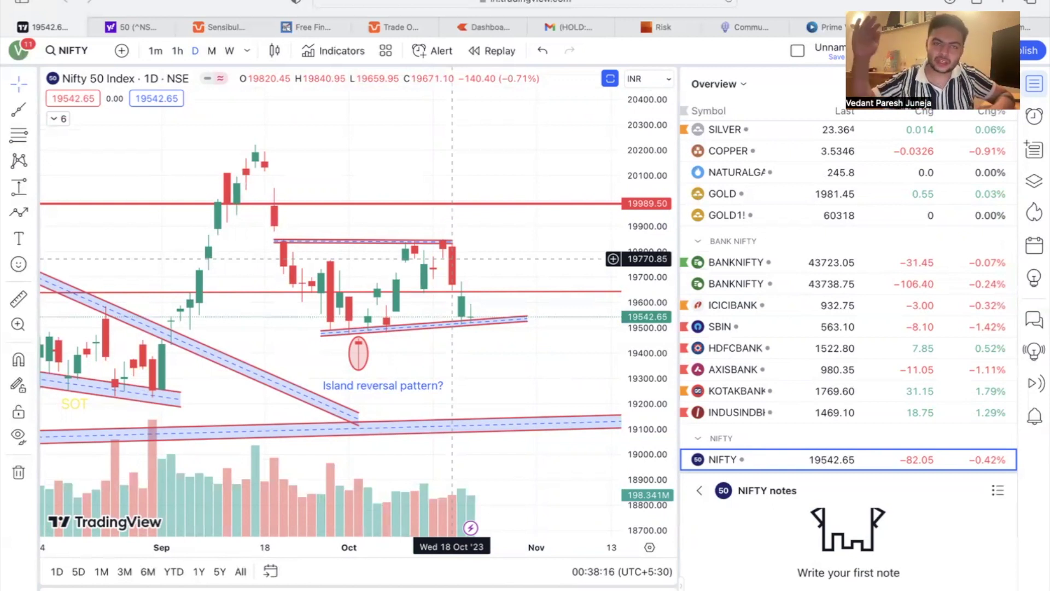
Examine Nifty's July to October 2023 swings, channels and island reversal area on the weekly, hourly and daily charts
{"action": "scroll", "coordinate": [344, 169], "scroll_direction": "down", "scroll_amount": 5}
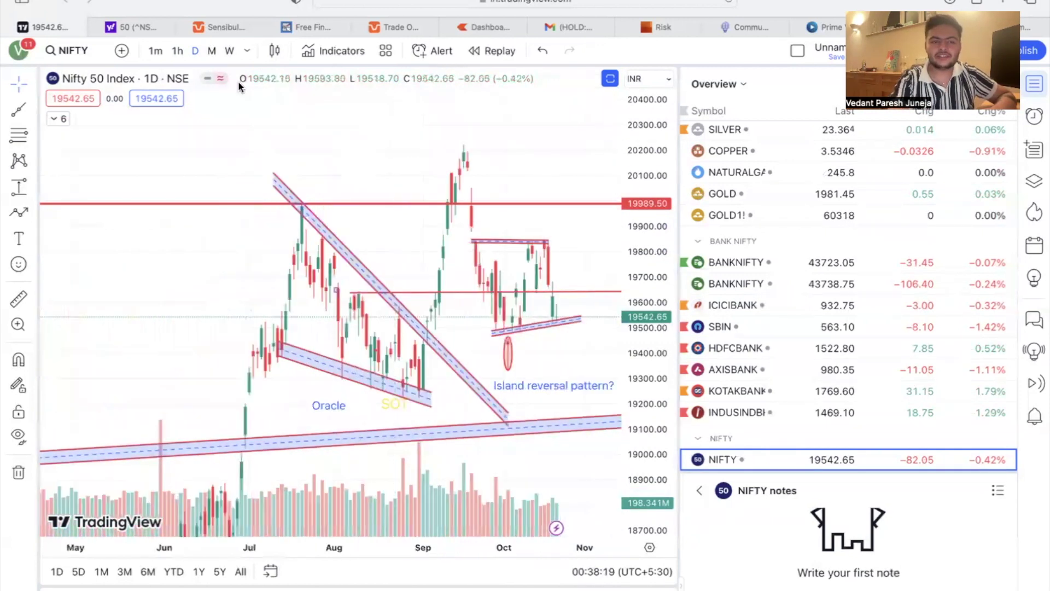
{"action": "left_click", "coordinate": [229, 50]}
{"action": "scroll", "coordinate": [370, 237], "scroll_direction": "up", "scroll_amount": 5}
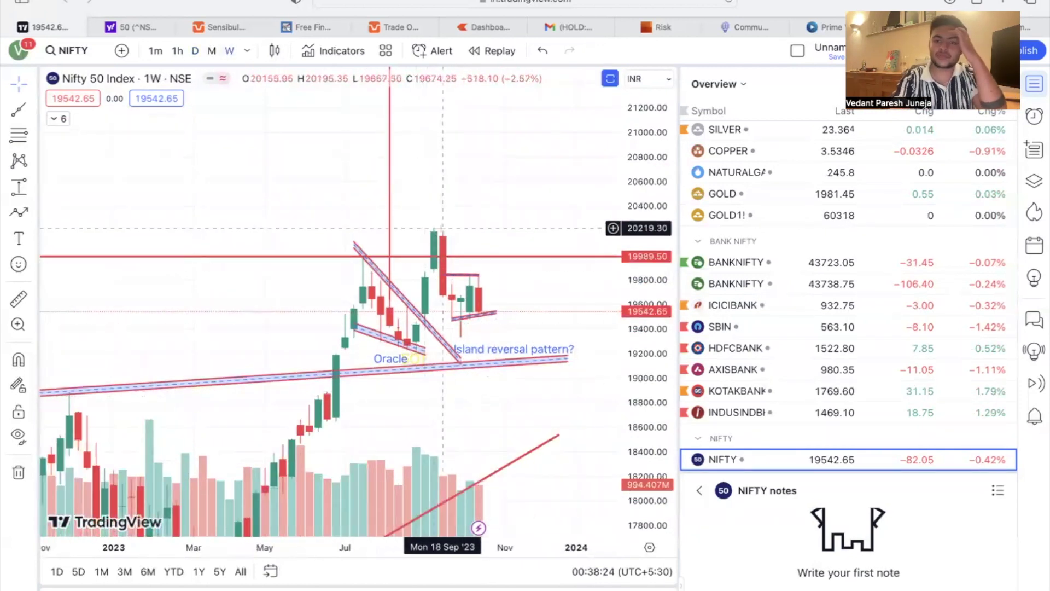
{"action": "left_click_drag", "start_coordinate": [441, 227], "coordinate": [459, 180]}
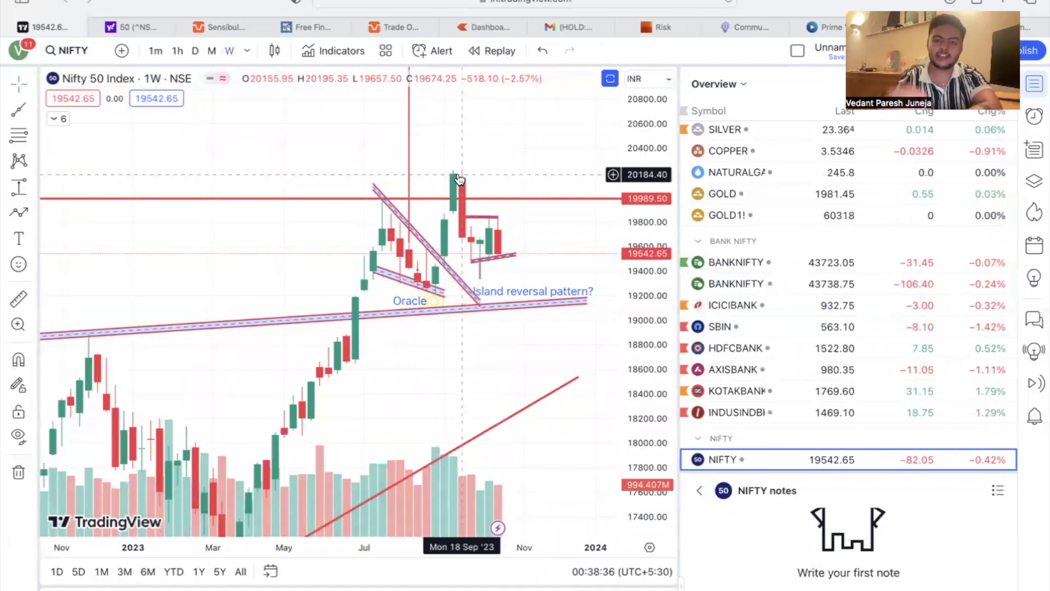
{"action": "scroll", "coordinate": [454, 179], "scroll_direction": "up", "scroll_amount": 1}
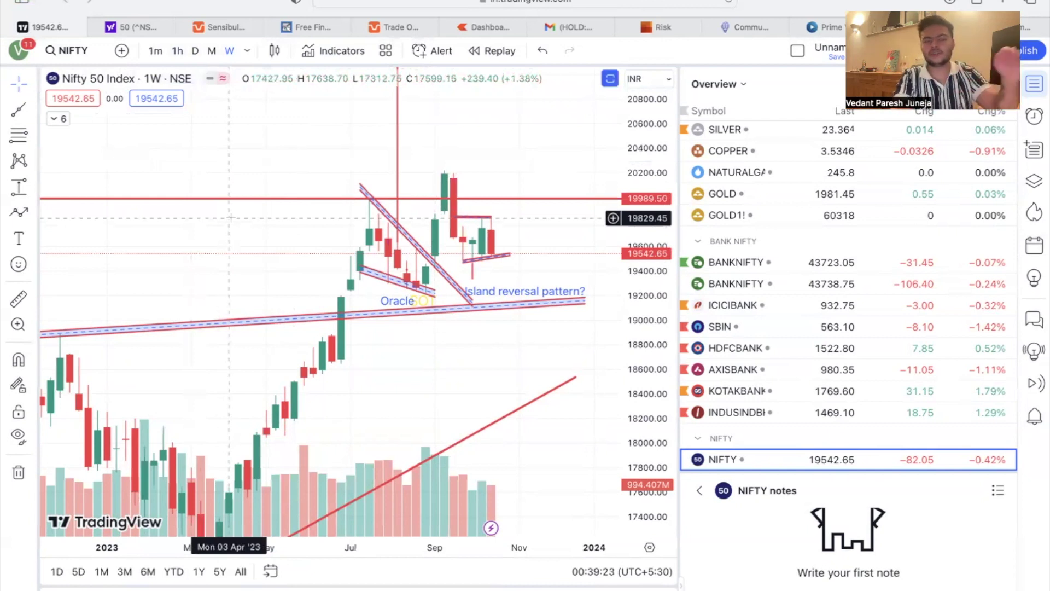
{"action": "left_click", "coordinate": [177, 50]}
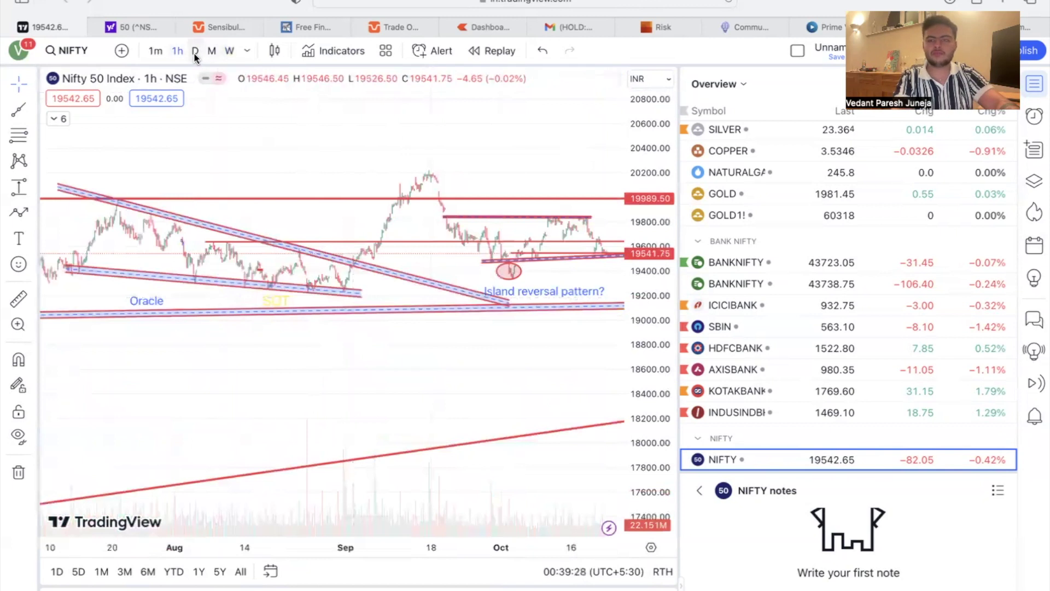
{"action": "left_click", "coordinate": [196, 53]}
{"action": "scroll", "coordinate": [323, 246], "scroll_direction": "up", "scroll_amount": 5}
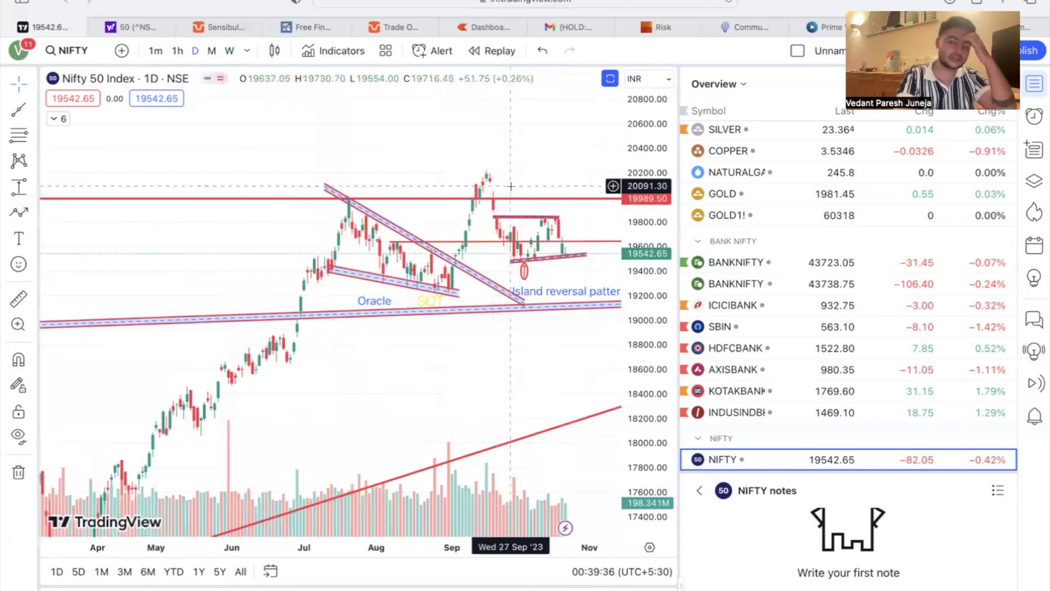
{"action": "scroll", "coordinate": [503, 191], "scroll_direction": "down", "scroll_amount": 2}
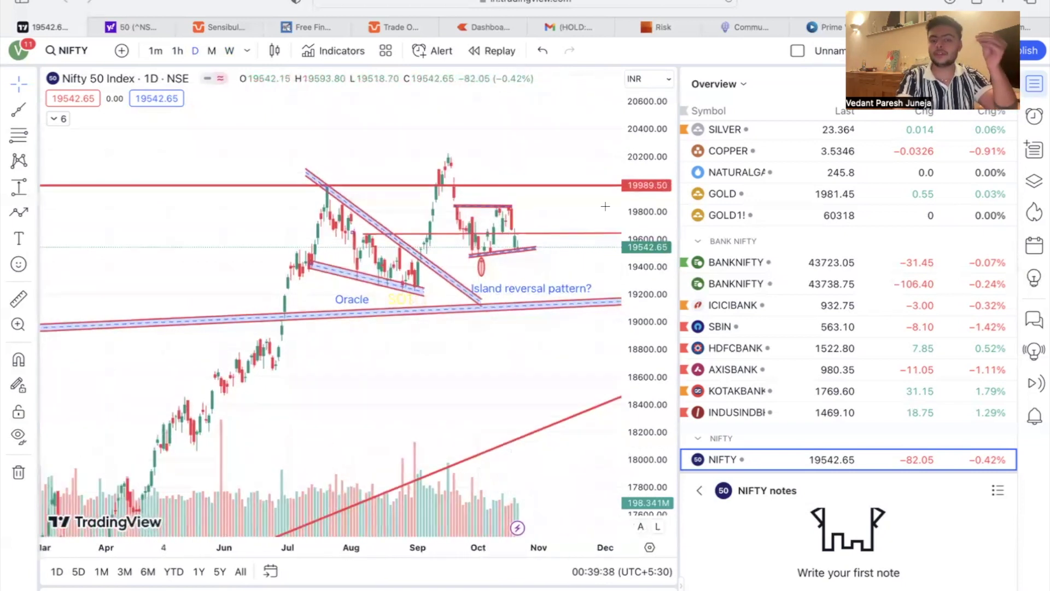
{"action": "scroll", "coordinate": [541, 224], "scroll_direction": "up", "scroll_amount": 3}
{"action": "scroll", "coordinate": [547, 257], "scroll_direction": "up", "scroll_amount": 3}
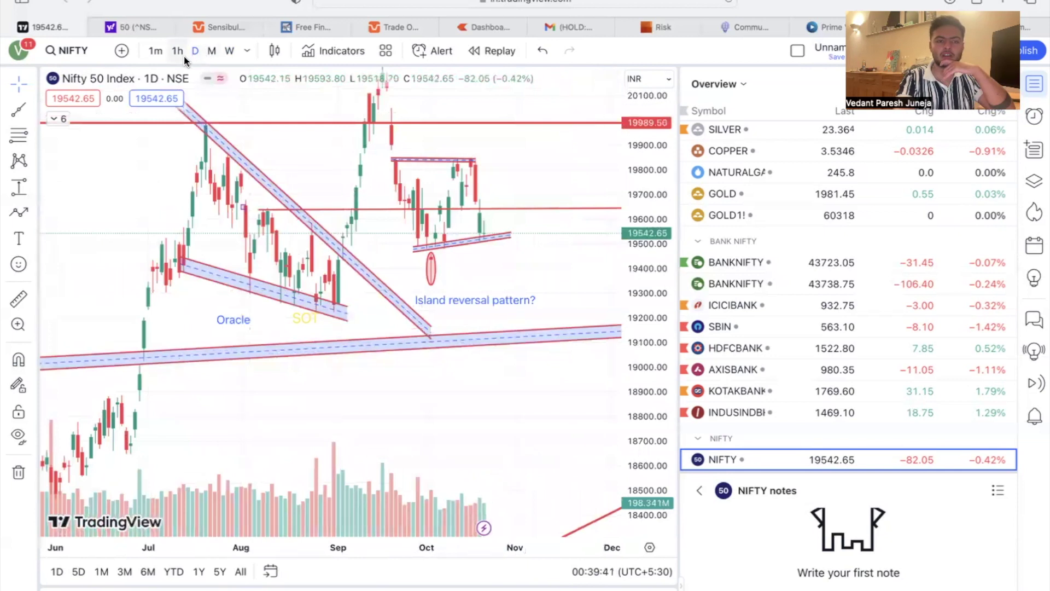
{"action": "scroll", "coordinate": [449, 280], "scroll_direction": "up", "scroll_amount": 1}
{"action": "left_click", "coordinate": [441, 279]}
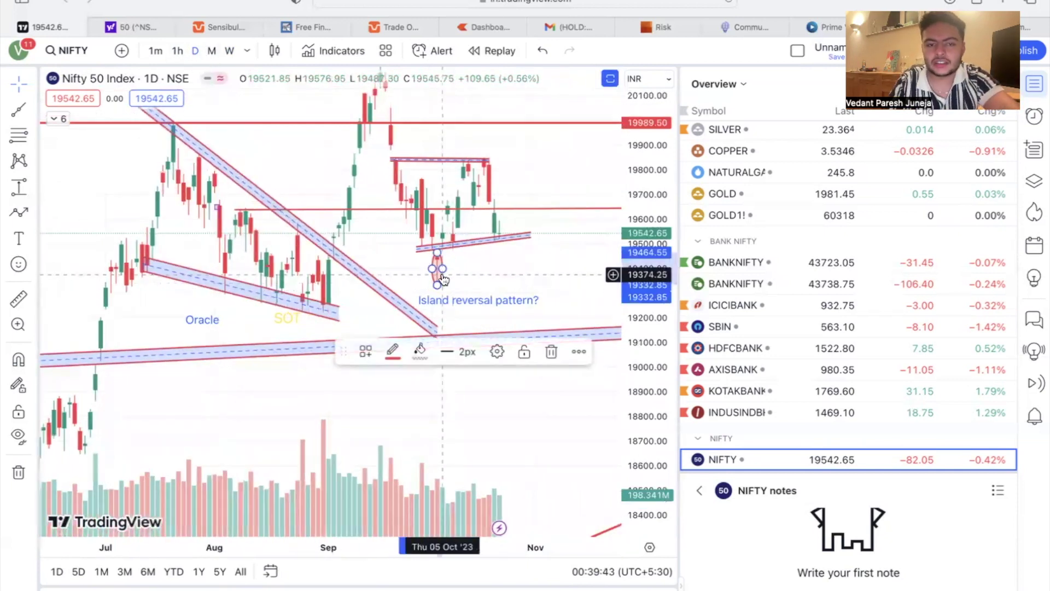
{"action": "scroll", "coordinate": [493, 295], "scroll_direction": "up", "scroll_amount": 3}
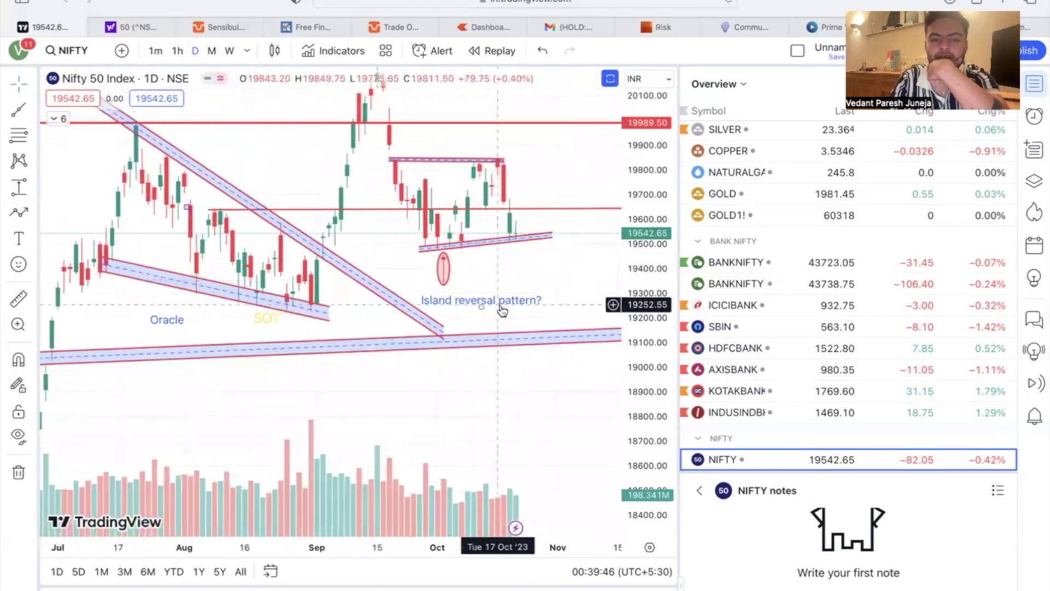
Extend the upper channel of Nifty's recent range to late October 2023 and delete the horizontal ray at about 19,640
{"action": "left_click_drag", "start_coordinate": [552, 278], "coordinate": [433, 276]}
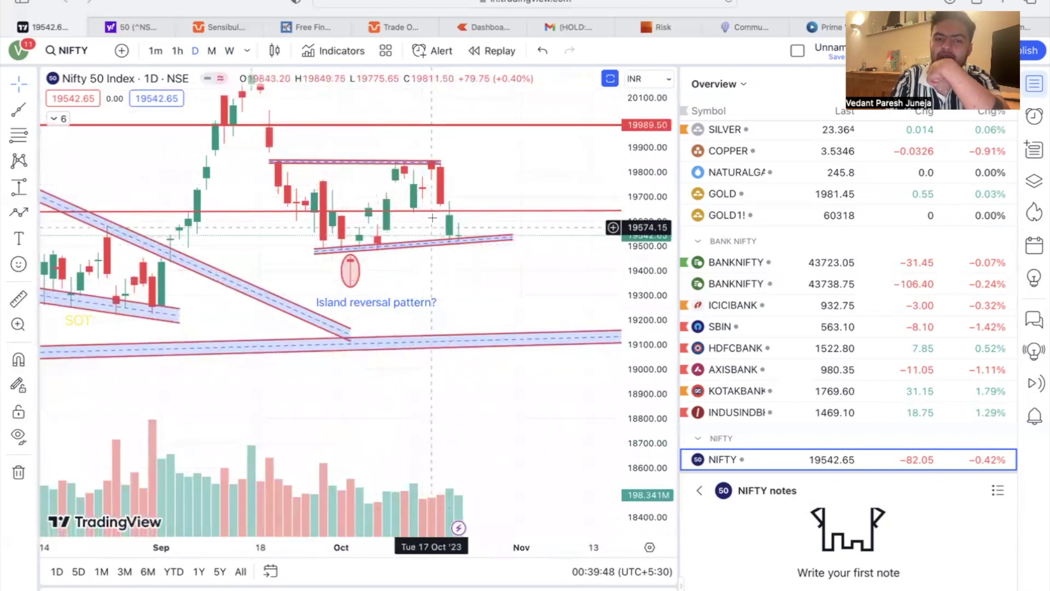
{"action": "left_click_drag", "start_coordinate": [441, 162], "coordinate": [486, 163]}
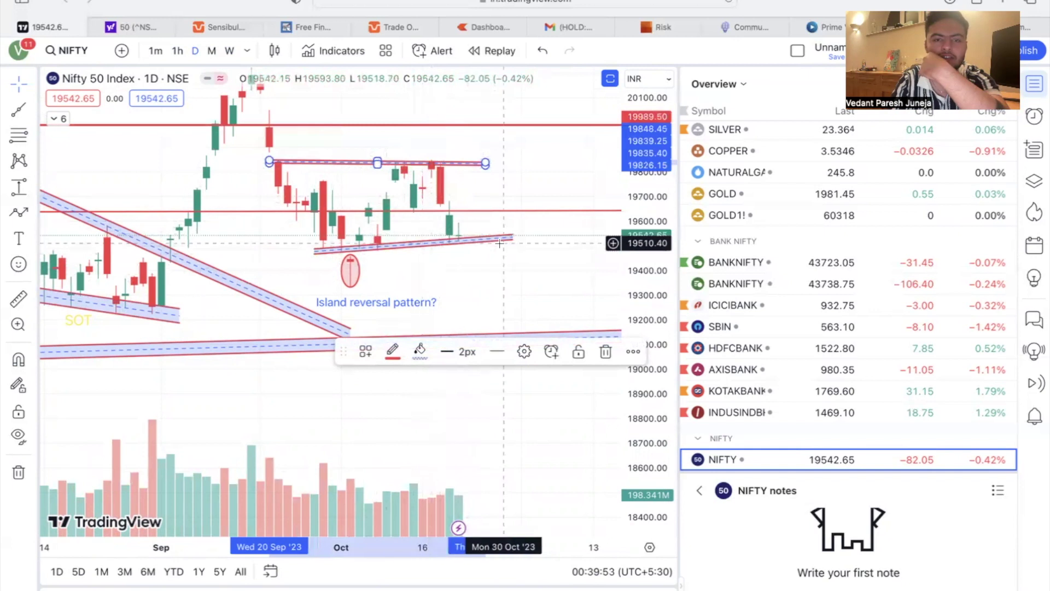
{"action": "scroll", "coordinate": [565, 237], "scroll_direction": "down", "scroll_amount": 1}
{"action": "scroll", "coordinate": [563, 232], "scroll_direction": "up", "scroll_amount": 3}
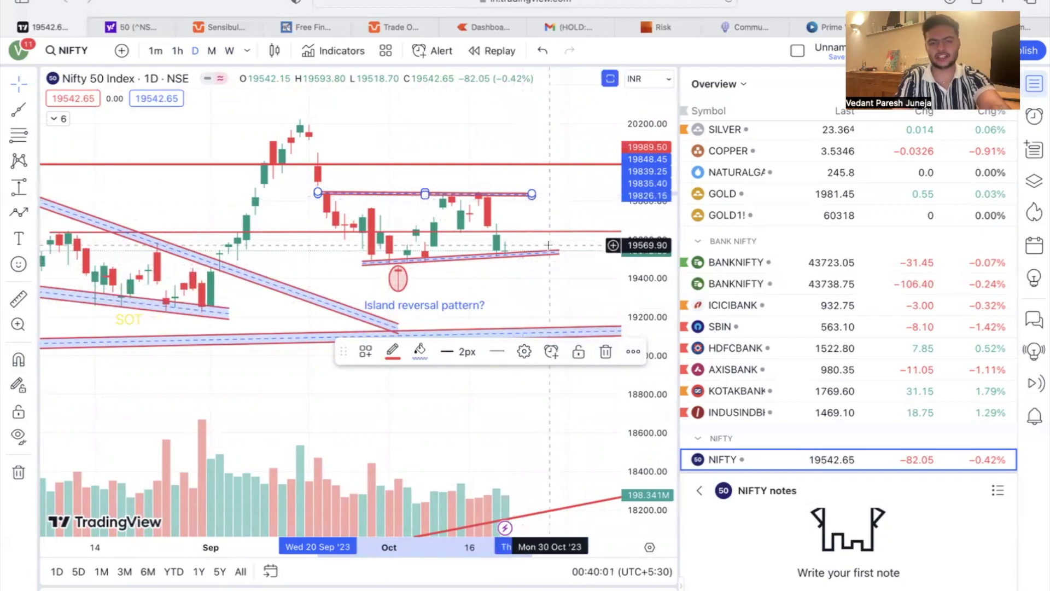
{"action": "left_click", "coordinate": [578, 236]}
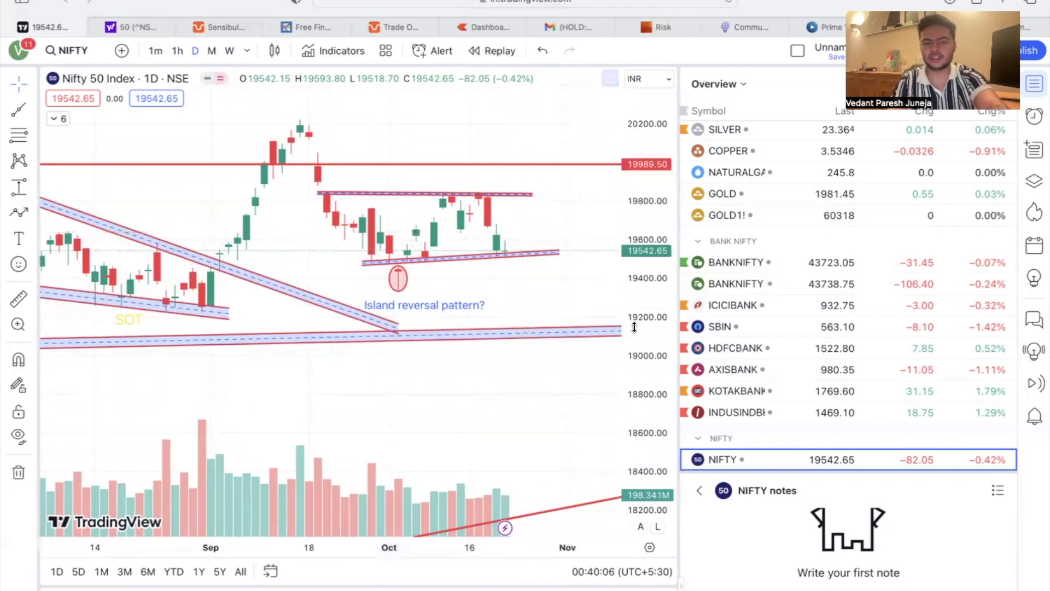
On Nifty's hourly chart, draw a horizontal ray at 19341.05 from 3 October 2023, along the low inside the red ellipse
{"action": "left_click_drag", "start_coordinate": [634, 327], "coordinate": [634, 356]}
{"action": "type", "text": "1h"}
{"action": "key", "text": "Return"}
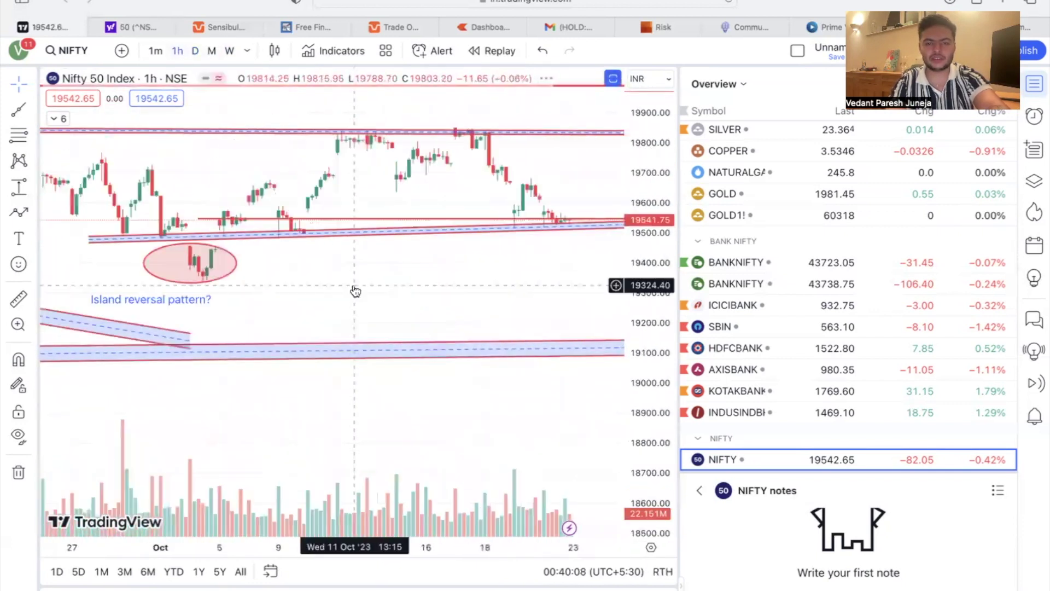
{"action": "scroll", "coordinate": [355, 290], "scroll_direction": "down", "scroll_amount": 3}
{"action": "left_click_drag", "start_coordinate": [256, 159], "coordinate": [65, 121]}
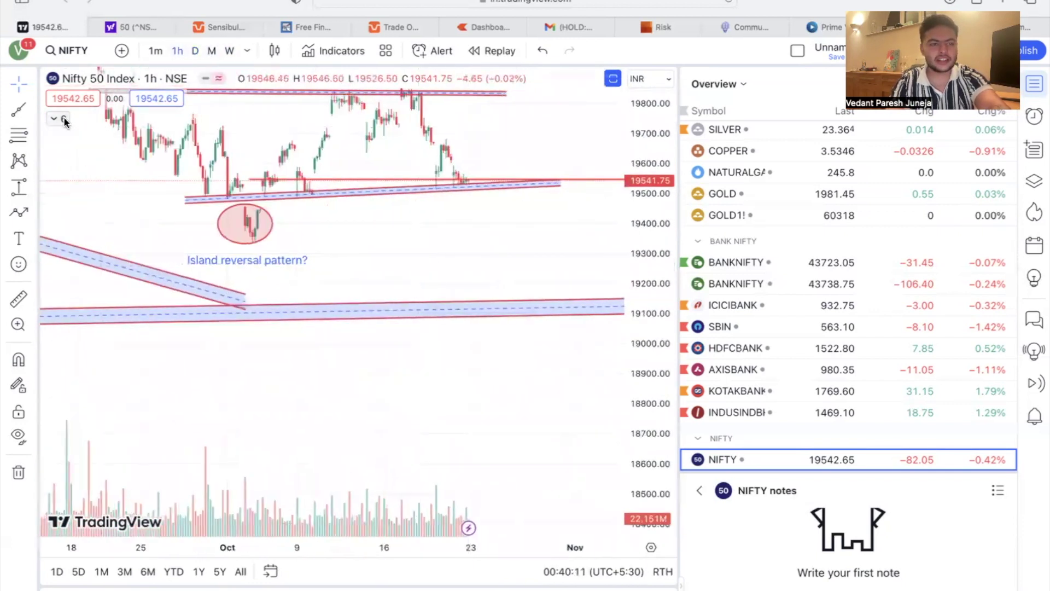
{"action": "key", "text": "alt+j"}
{"action": "left_click", "coordinate": [232, 241]}
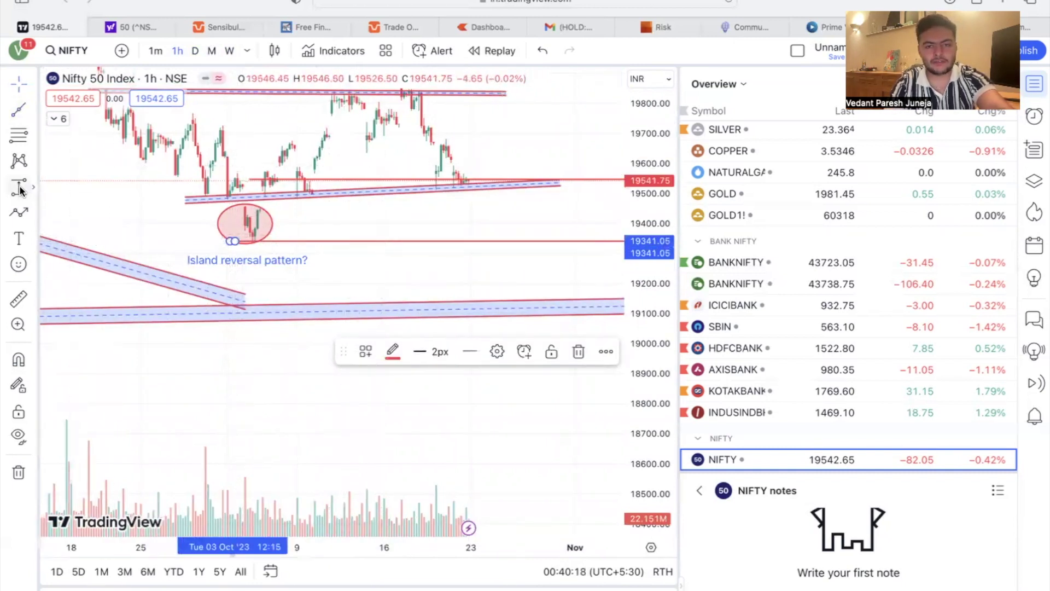
Measure the price range from the ray beneath the red ellipse up to the lower channel of the range
{"action": "key", "text": "Escape"}
{"action": "left_click", "coordinate": [503, 241]}
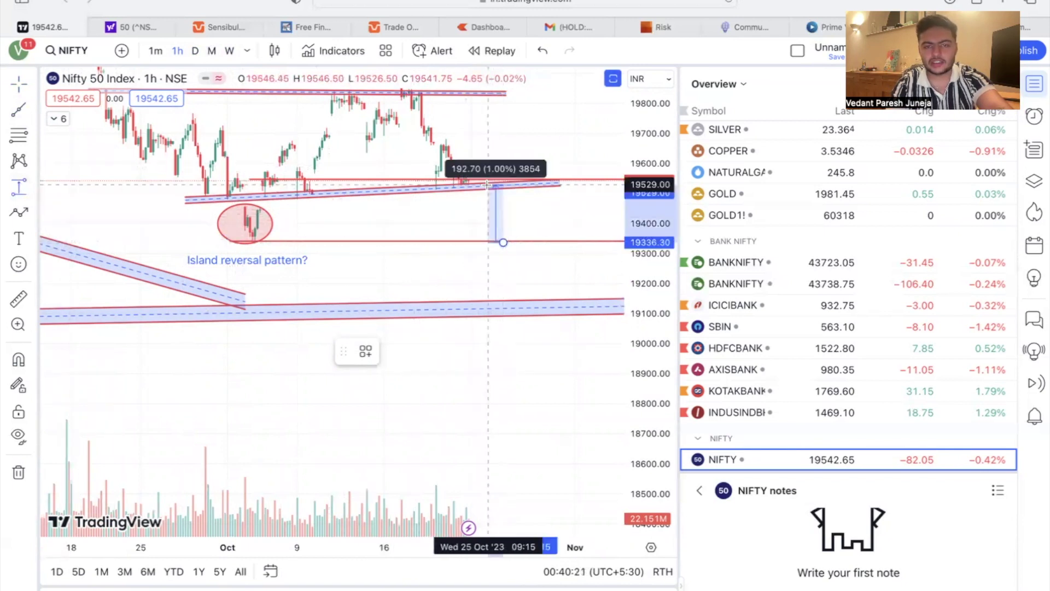
{"action": "left_click", "coordinate": [488, 185]}
{"action": "left_click", "coordinate": [446, 310]}
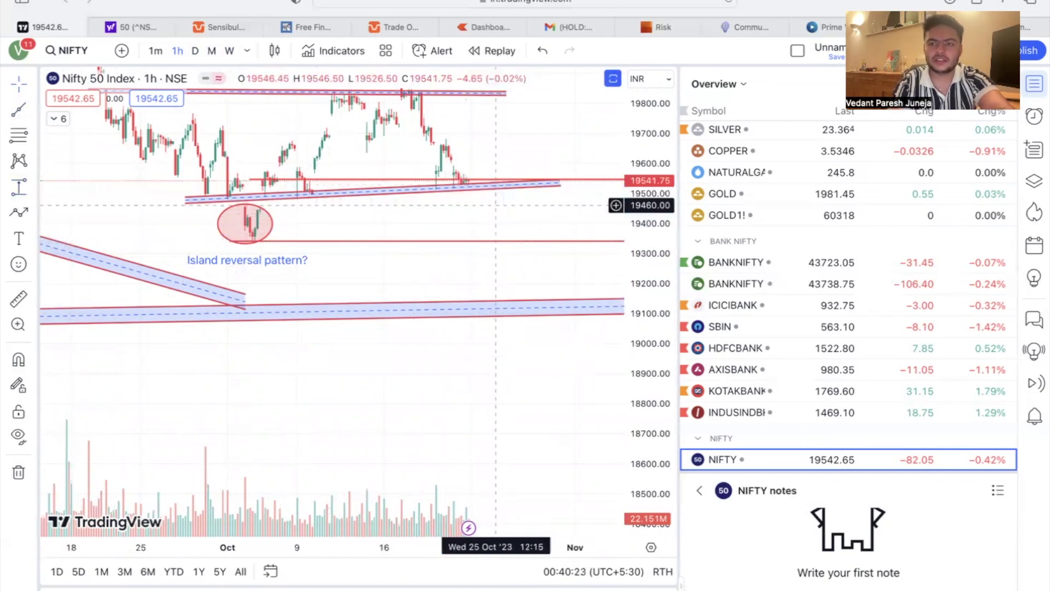
Draw a horizontal ray at 19236.40 from 22 August 2023, along the August lows near the SOT label
{"action": "scroll", "coordinate": [446, 311], "scroll_direction": "down", "scroll_amount": 5}
{"action": "scroll", "coordinate": [454, 306], "scroll_direction": "up", "scroll_amount": 3}
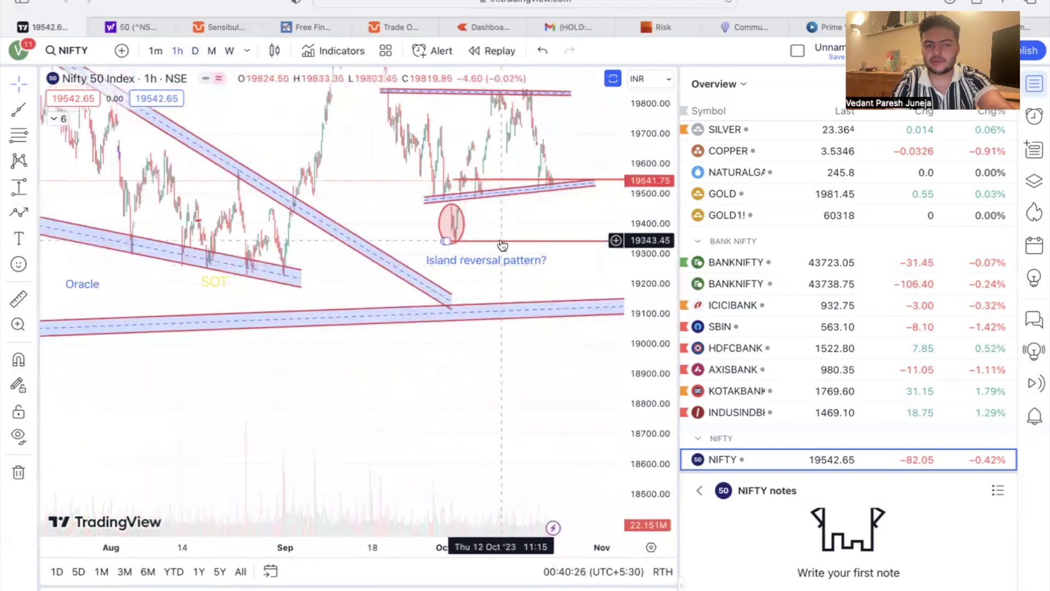
{"action": "left_click", "coordinate": [18, 108]}
{"action": "left_click", "coordinate": [225, 271]}
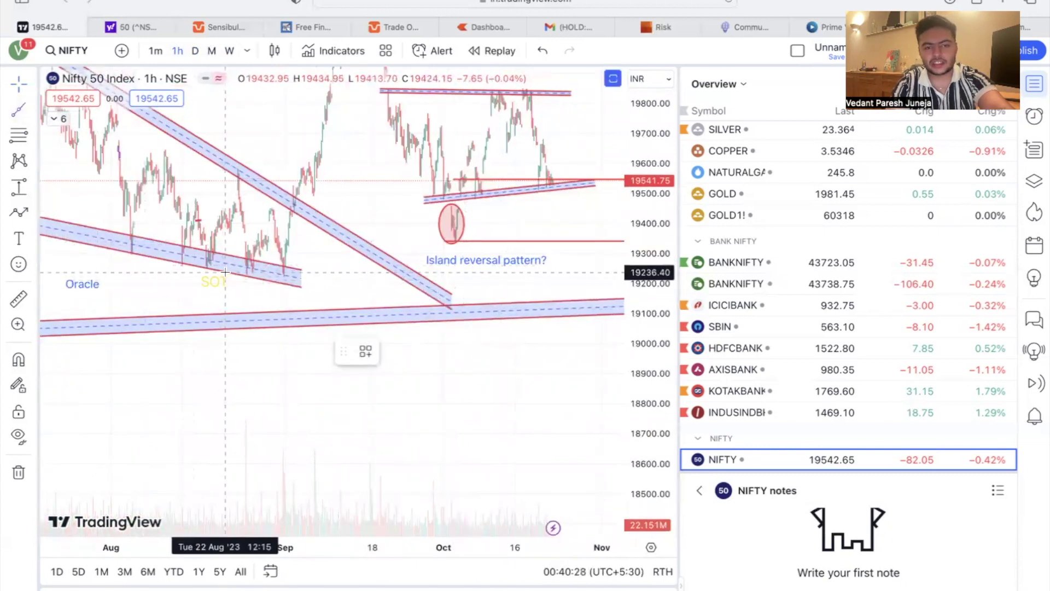
{"action": "left_click", "coordinate": [243, 272]}
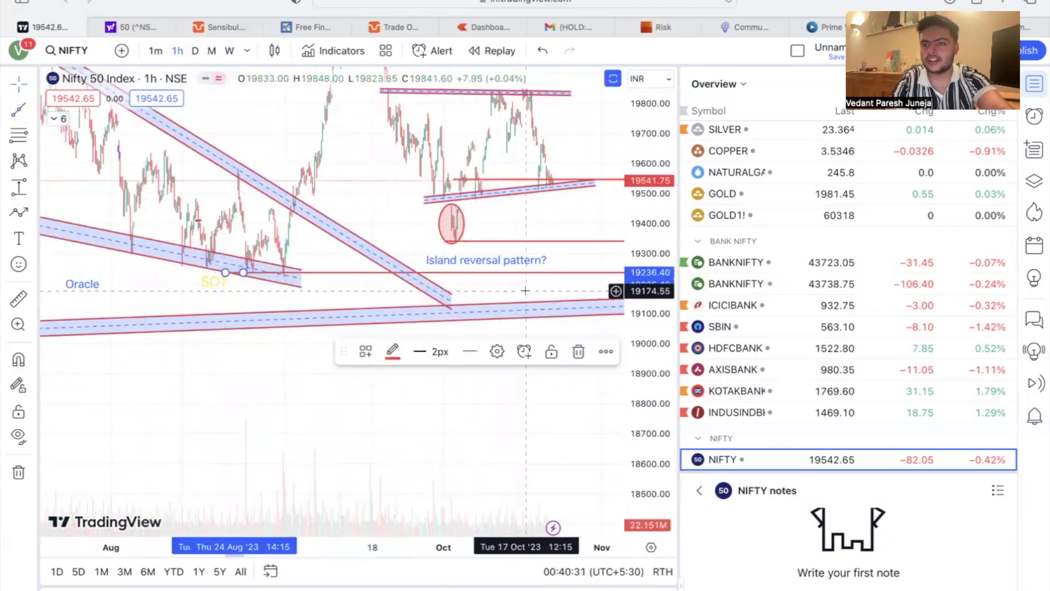
Examine the long rising channel below the recent range on Nifty's daily chart, back to its late 2021 start
{"action": "scroll", "coordinate": [356, 180], "scroll_direction": "down", "scroll_amount": 5}
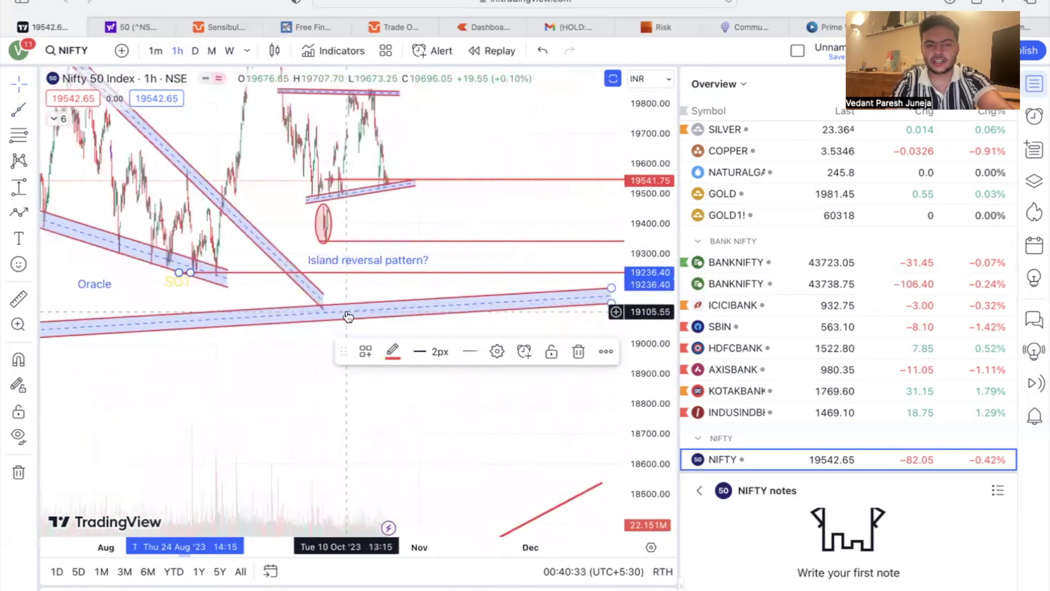
{"action": "left_click", "coordinate": [195, 51]}
{"action": "scroll", "coordinate": [473, 277], "scroll_direction": "up", "scroll_amount": 10}
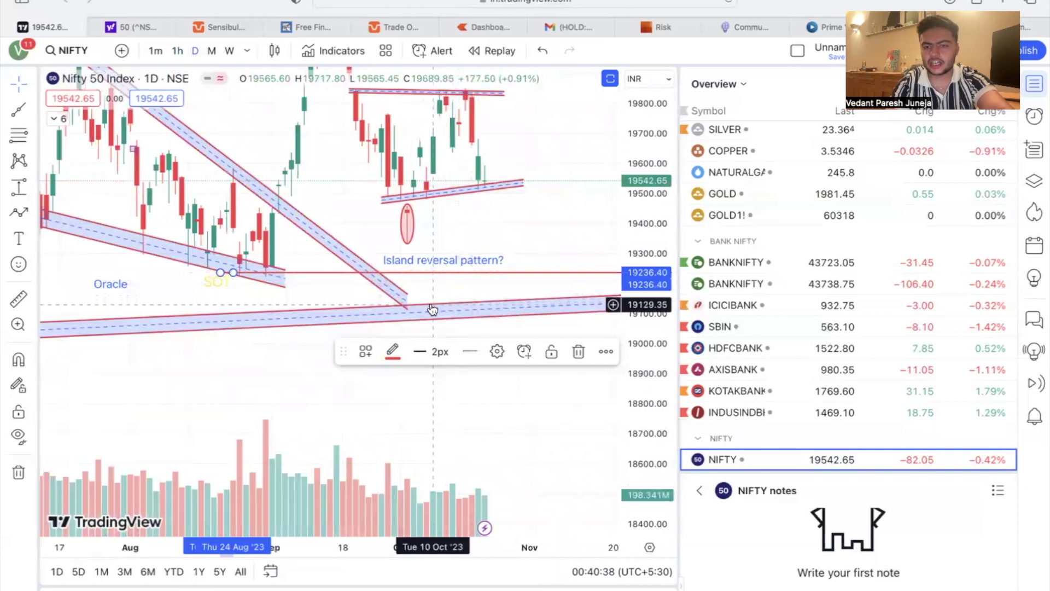
{"action": "scroll", "coordinate": [432, 310], "scroll_direction": "down", "scroll_amount": 8}
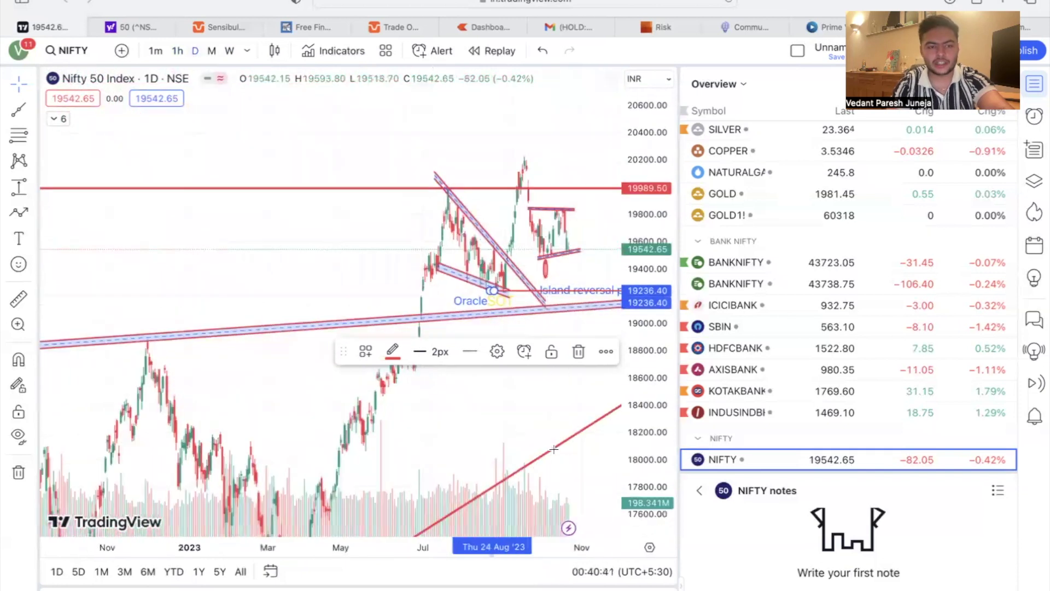
{"action": "left_click_drag", "start_coordinate": [219, 299], "coordinate": [199, 213]}
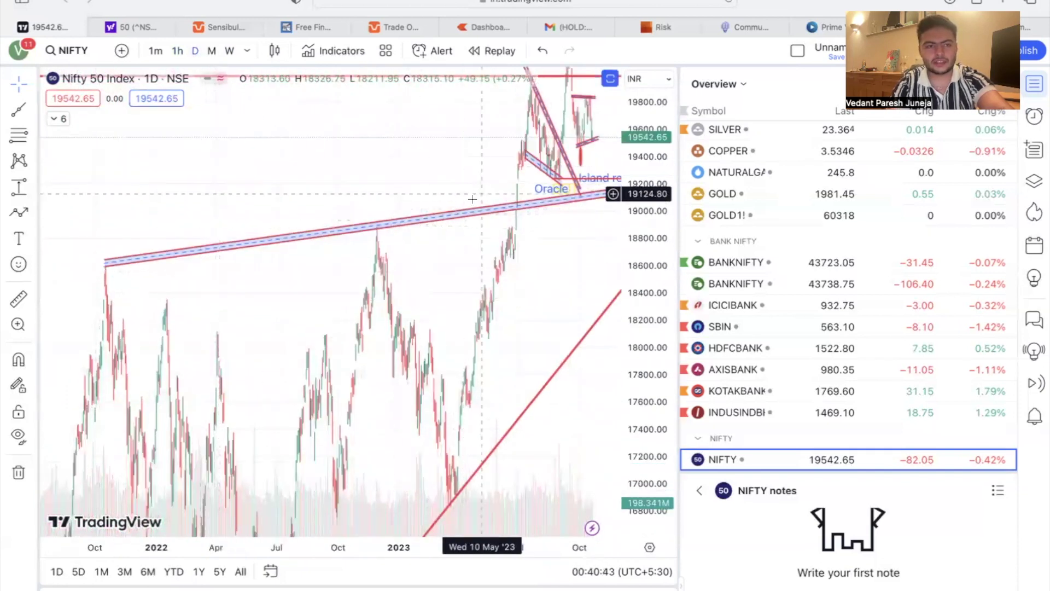
Compare Nifty's daily and weekly charts around the October range and the long rising channel beneath it
{"action": "scroll", "coordinate": [477, 215], "scroll_direction": "up", "scroll_amount": 6}
{"action": "left_click_drag", "start_coordinate": [350, 246], "coordinate": [328, 181]}
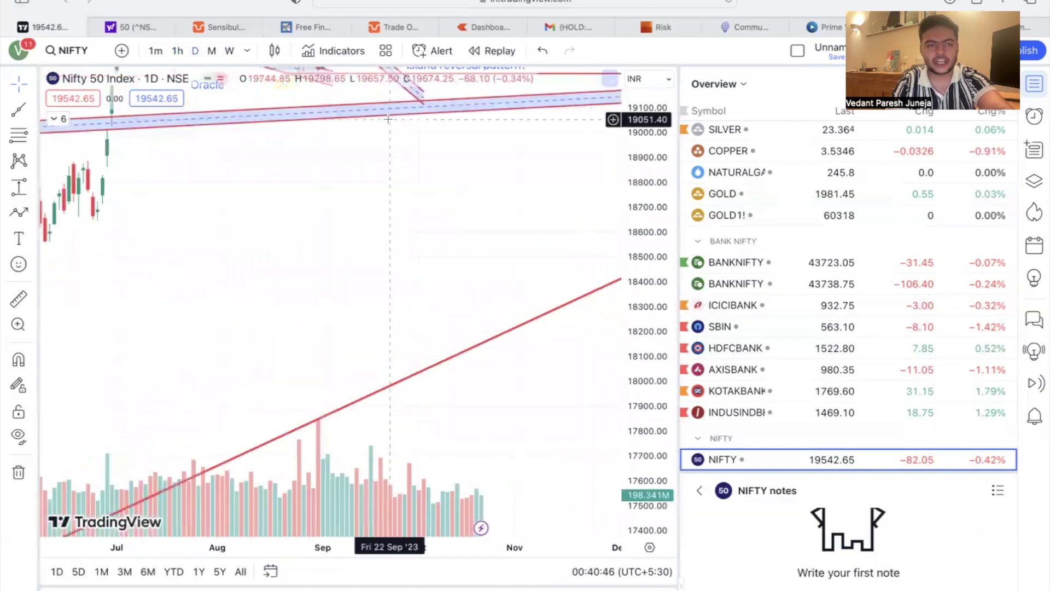
{"action": "left_click", "coordinate": [231, 50]}
{"action": "scroll", "coordinate": [445, 274], "scroll_direction": "up", "scroll_amount": 5}
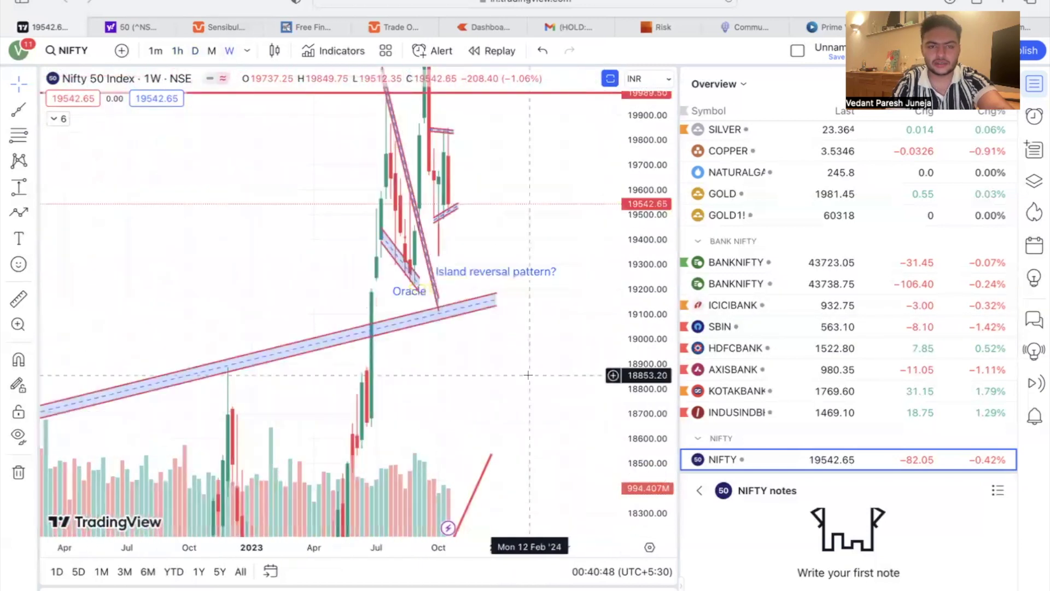
{"action": "scroll", "coordinate": [445, 275], "scroll_direction": "up", "scroll_amount": 3}
{"action": "left_click", "coordinate": [196, 51]}
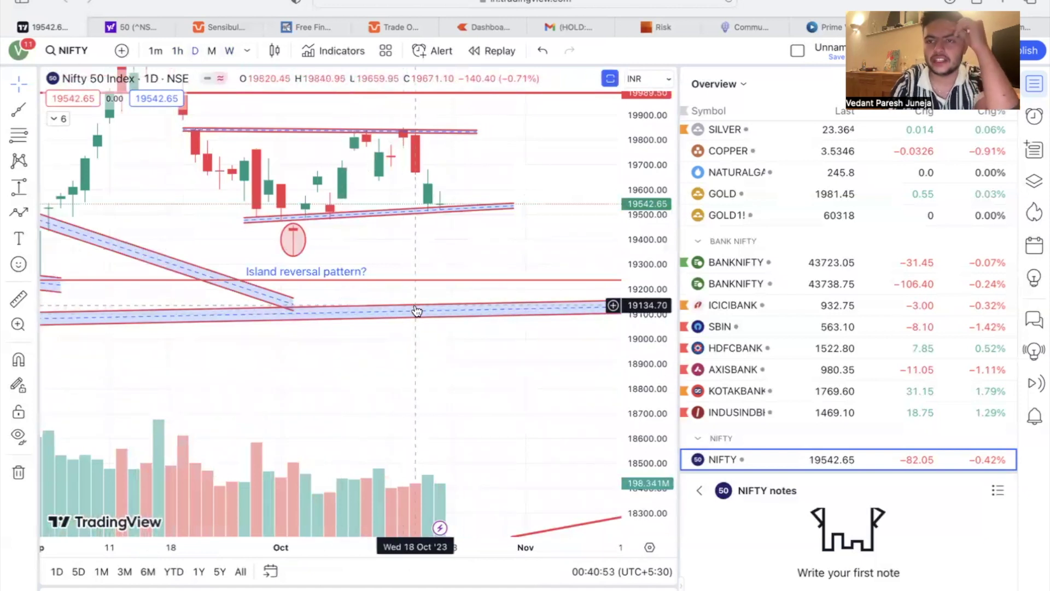
{"action": "scroll", "coordinate": [417, 310], "scroll_direction": "down", "scroll_amount": 5}
{"action": "left_click", "coordinate": [230, 51]}
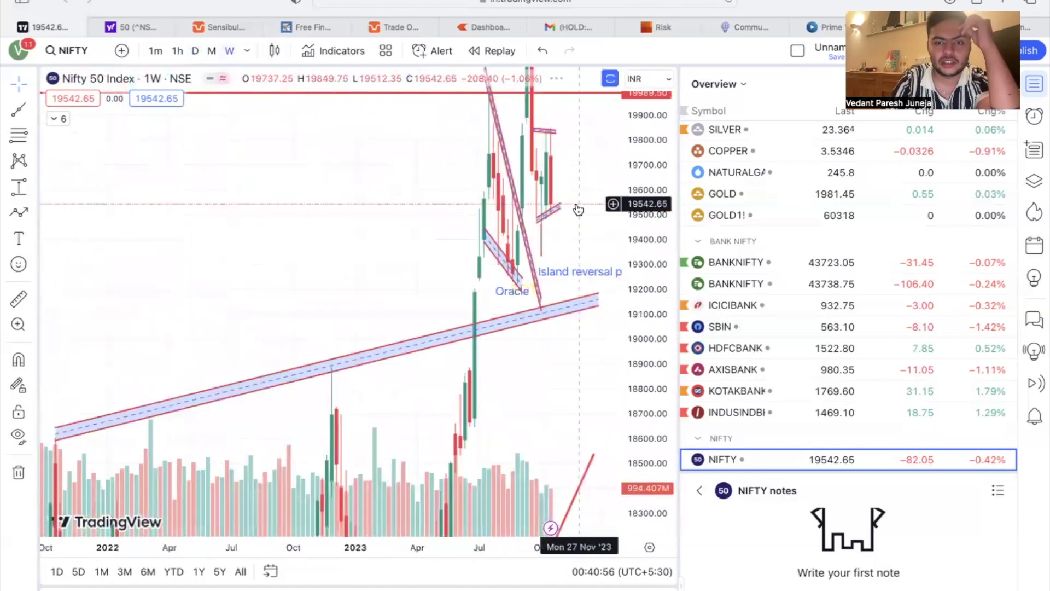
Delete the Oracle and Island reversal pattern labels and the small falling channel at the August lows on Nifty's weekly chart
{"action": "left_click", "coordinate": [591, 304]}
{"action": "key", "text": "Delete"}
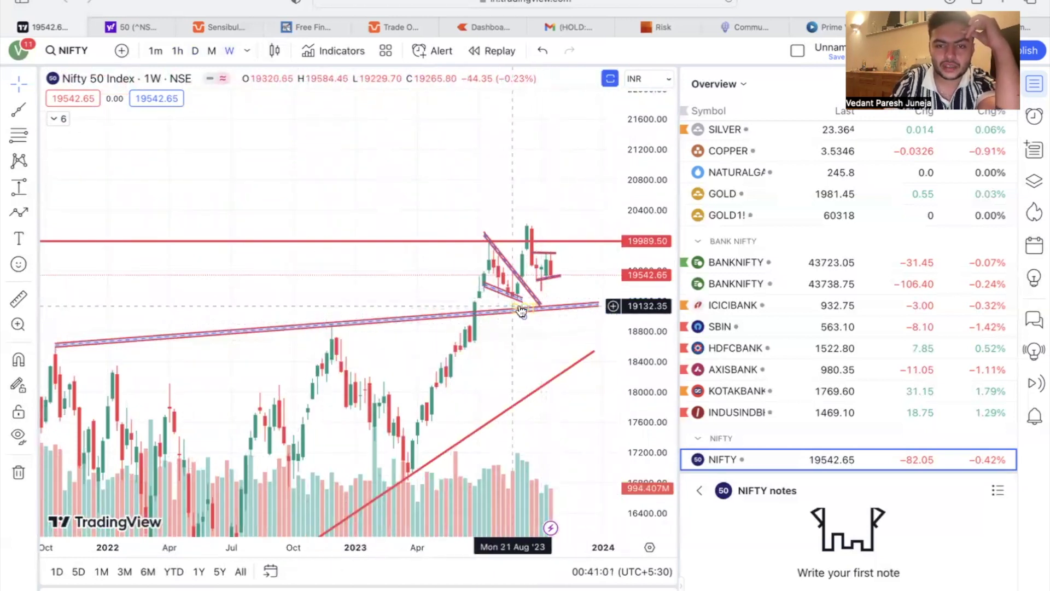
{"action": "left_click", "coordinate": [523, 307]}
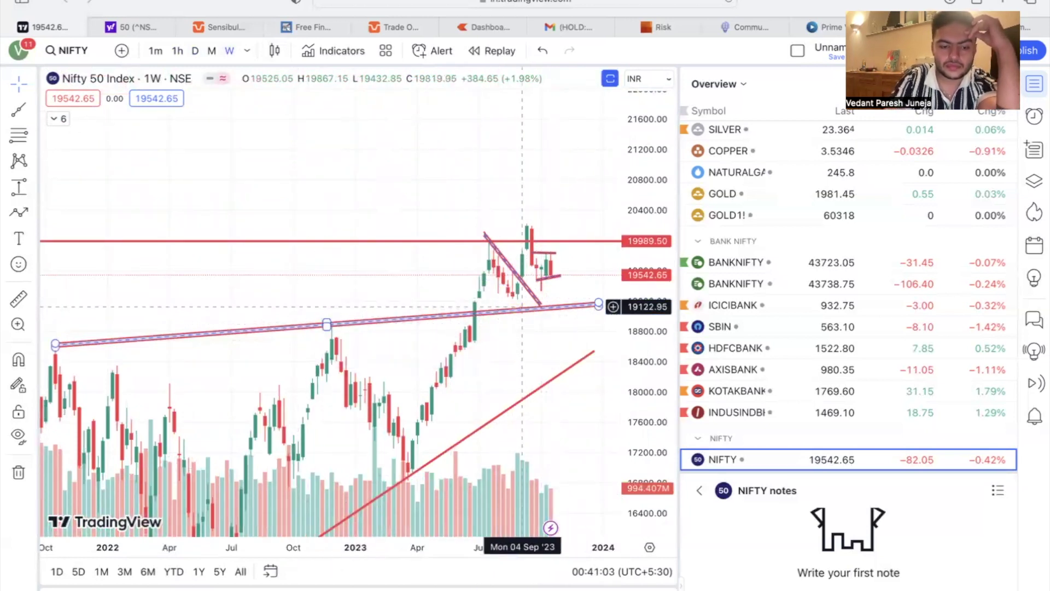
{"action": "left_click", "coordinate": [522, 306]}
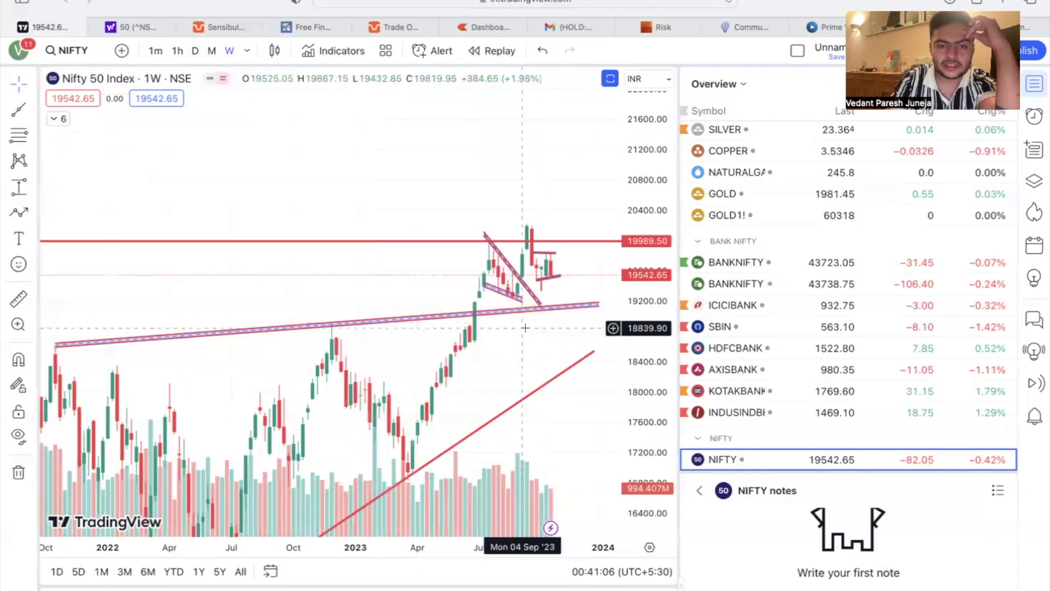
{"action": "left_click", "coordinate": [548, 382]}
{"action": "left_click_drag", "start_coordinate": [548, 383], "coordinate": [477, 370]}
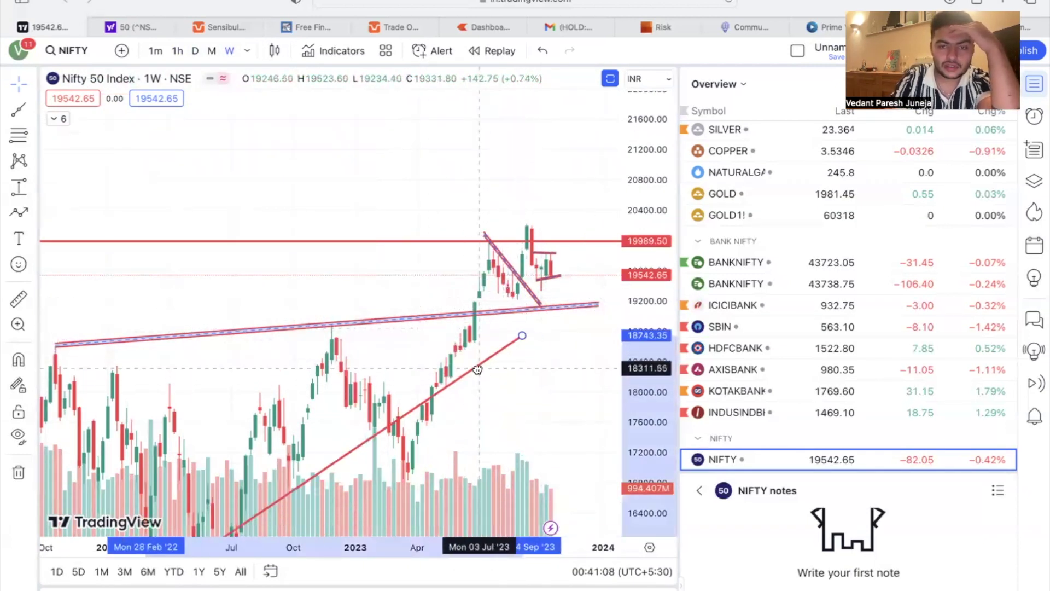
{"action": "key", "text": "ctrl+z"}
Examine Nifty's long rising channel and the upper and lower boundaries of the October range on the weekly and hourly charts
{"action": "left_click_drag", "start_coordinate": [510, 417], "coordinate": [483, 364]}
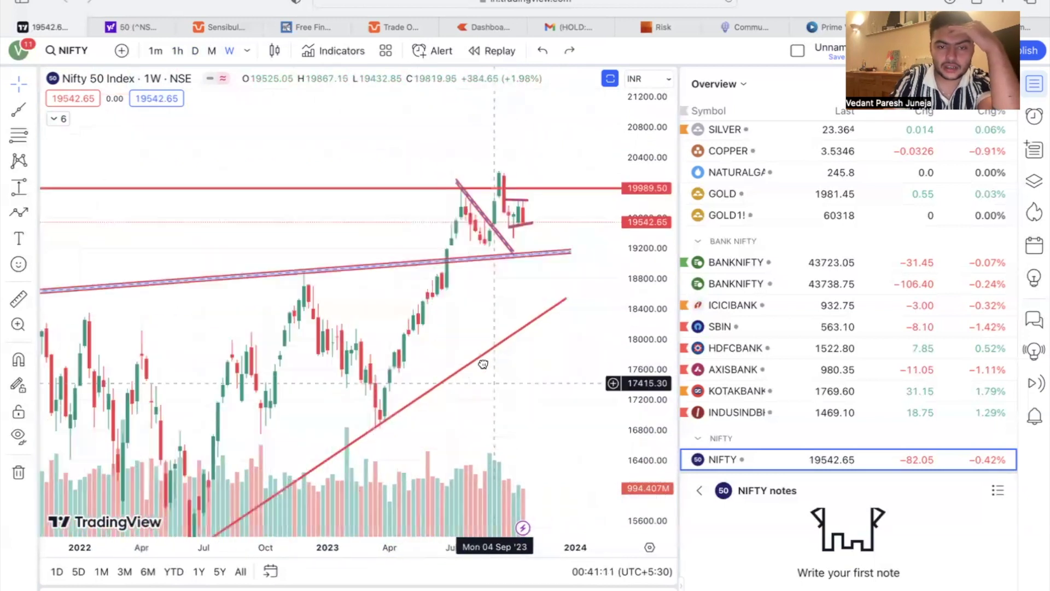
{"action": "scroll", "coordinate": [251, 286], "scroll_direction": "left", "scroll_amount": 3}
{"action": "left_click", "coordinate": [577, 236]}
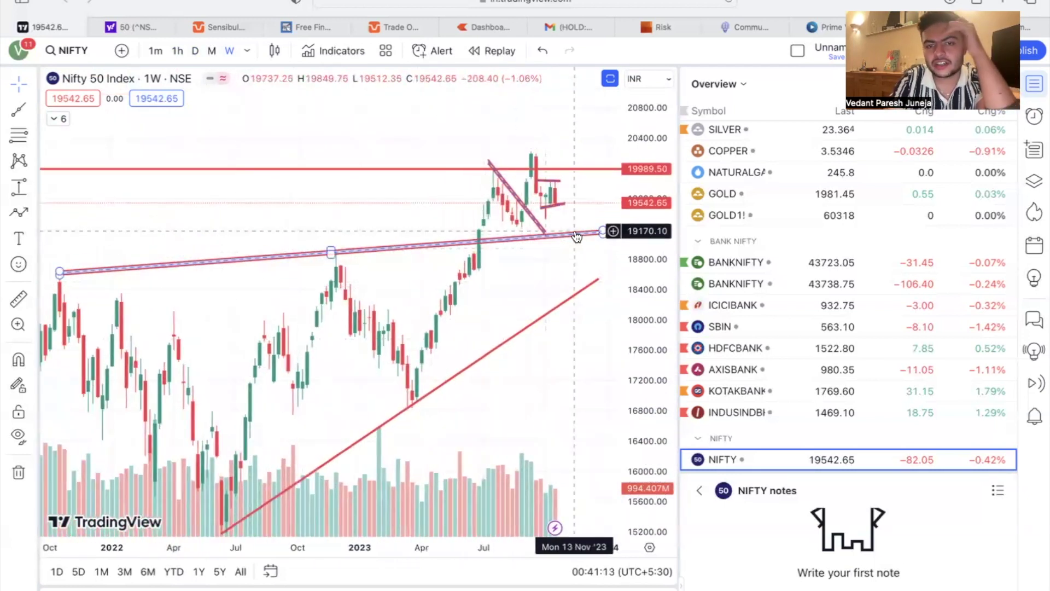
{"action": "left_click", "coordinate": [561, 205]}
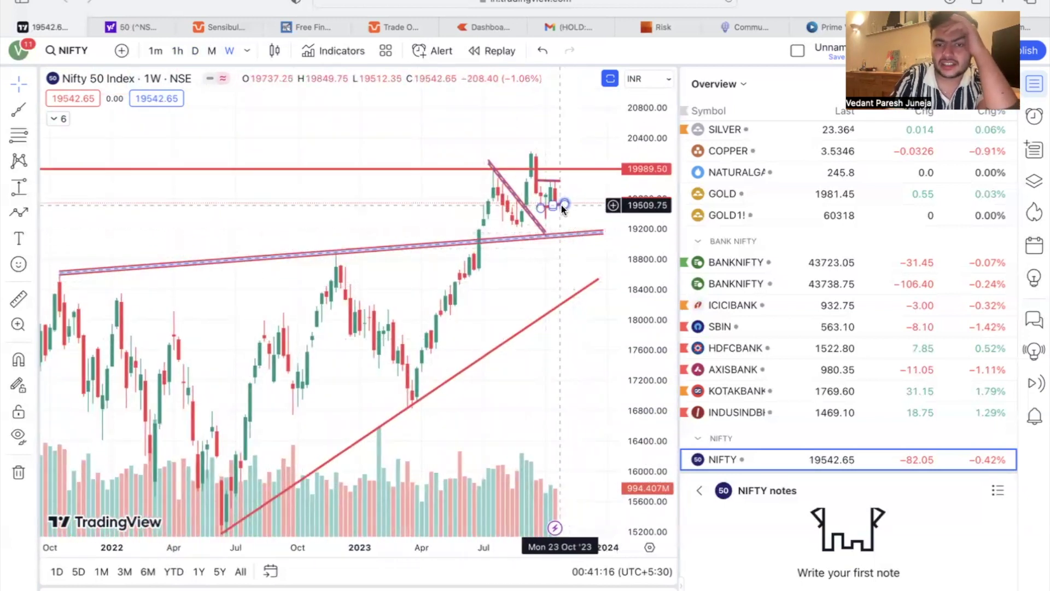
{"action": "left_click", "coordinate": [557, 183]}
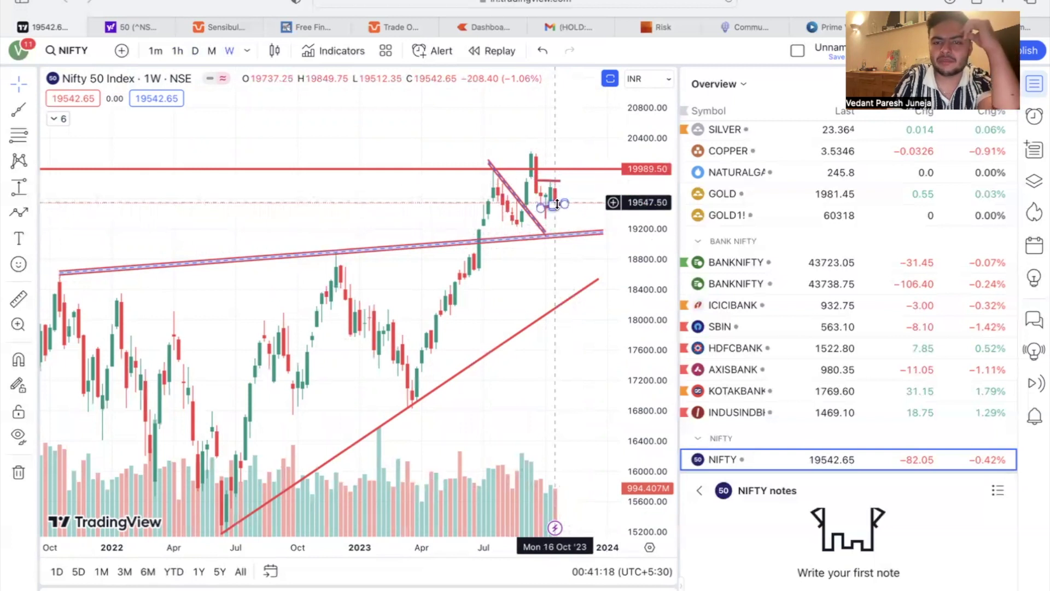
{"action": "left_click", "coordinate": [178, 50]}
{"action": "scroll", "coordinate": [462, 366], "scroll_direction": "down", "scroll_amount": 5}
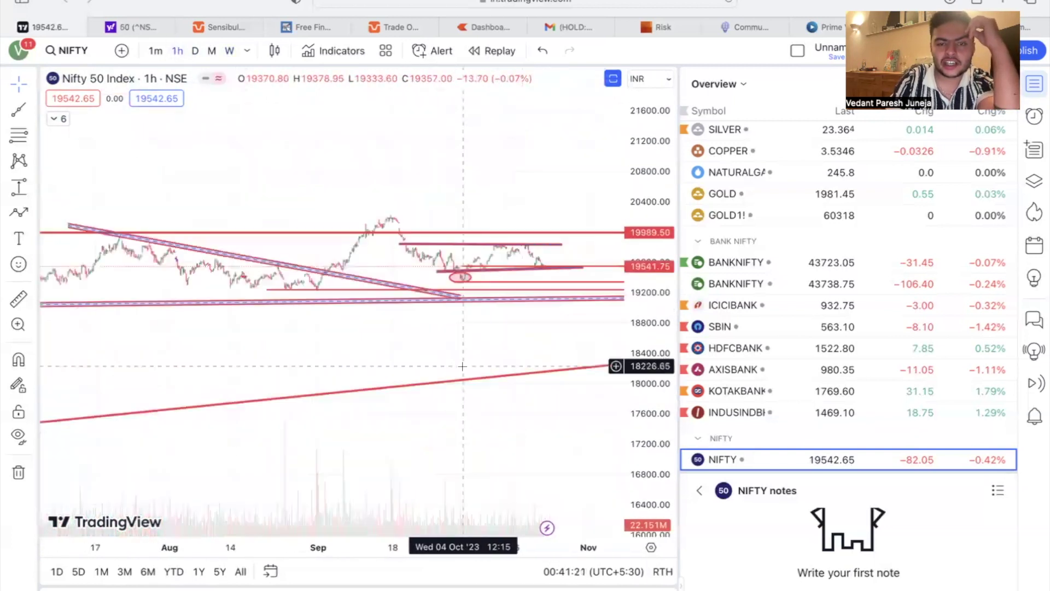
{"action": "scroll", "coordinate": [462, 366], "scroll_direction": "up", "scroll_amount": 5}
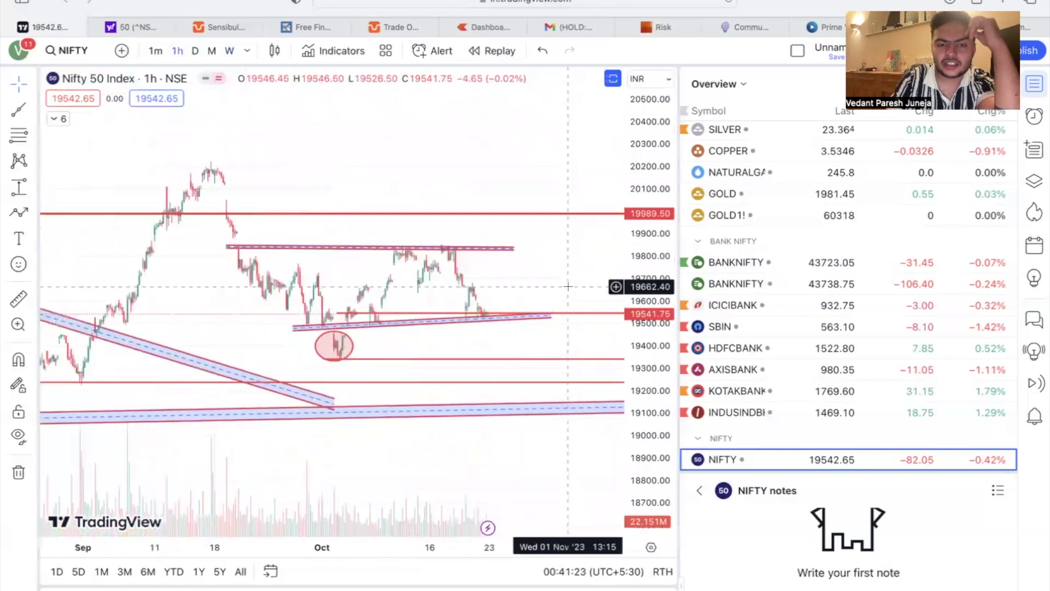
{"action": "scroll", "coordinate": [568, 286], "scroll_direction": "up", "scroll_amount": 2}
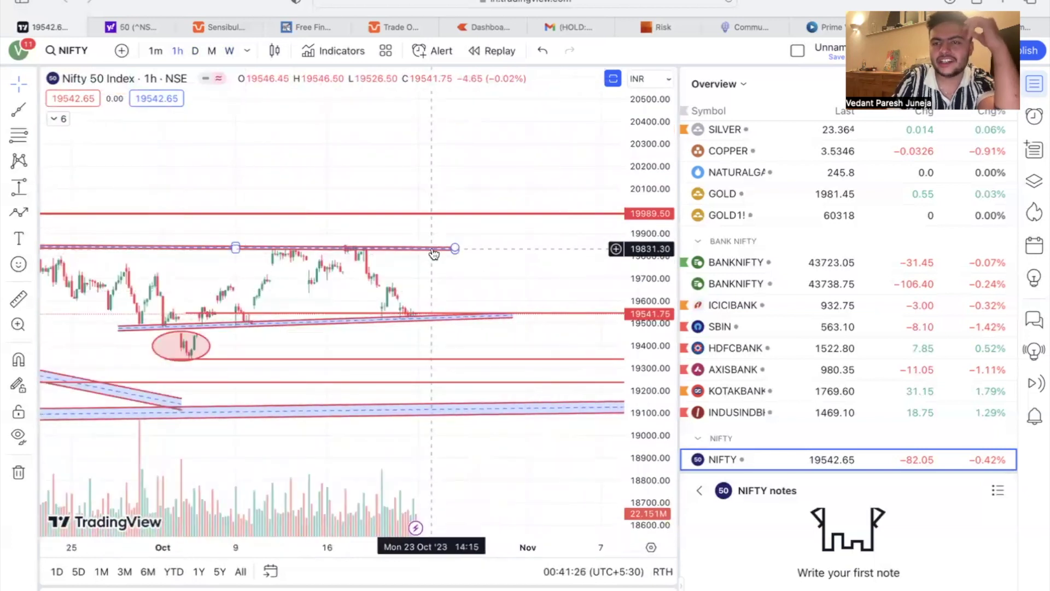
{"action": "scroll", "coordinate": [434, 251], "scroll_direction": "down", "scroll_amount": 5}
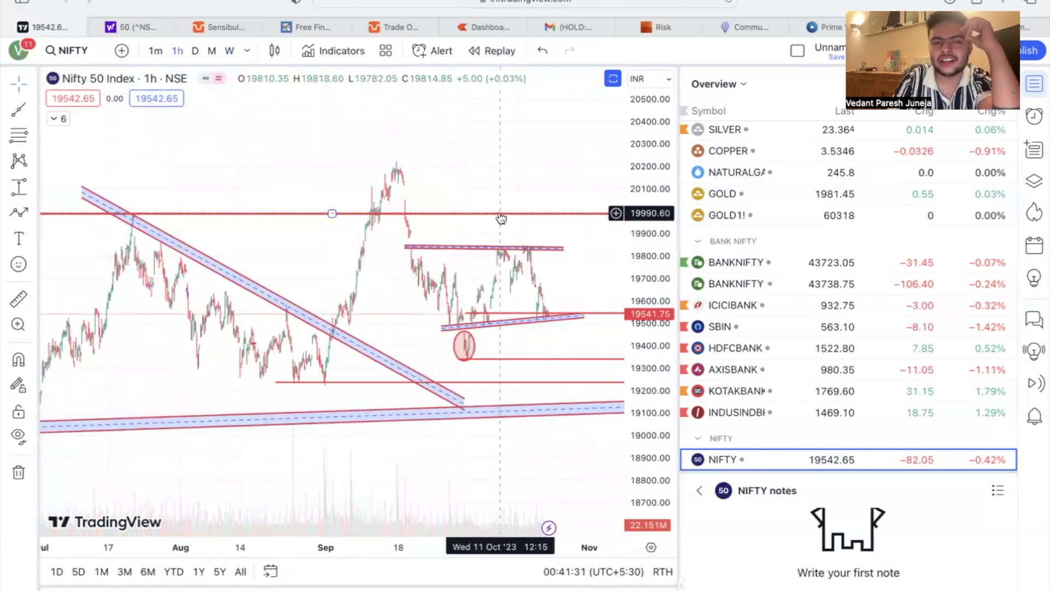
Draw a horizontal ray at about 20200 from early September 2023, along the mid-September high on Nifty's hourly chart
{"action": "left_click", "coordinate": [19, 110]}
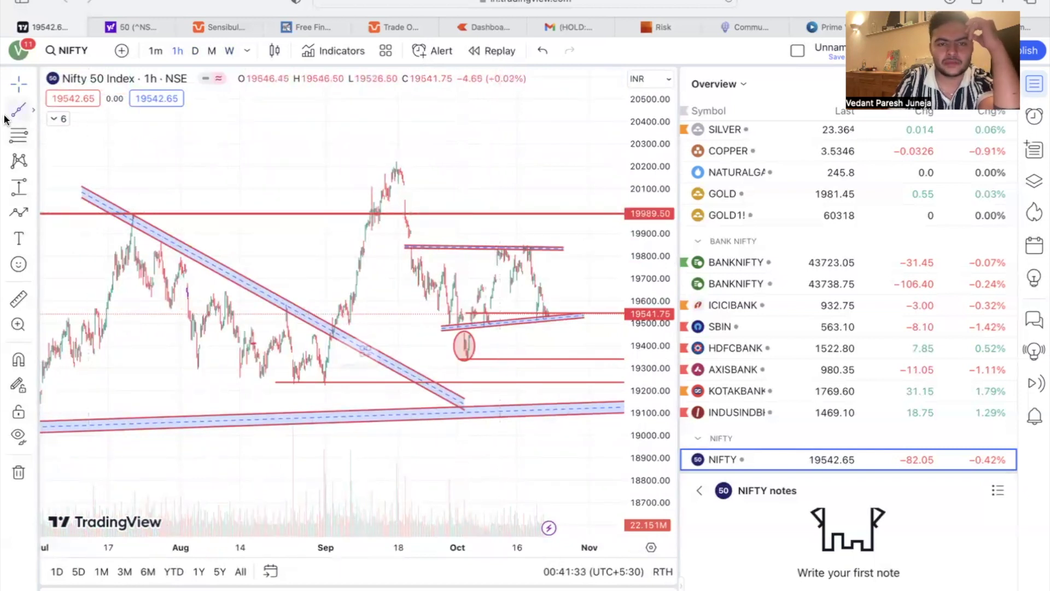
{"action": "left_click_drag", "start_coordinate": [325, 167], "coordinate": [342, 167]}
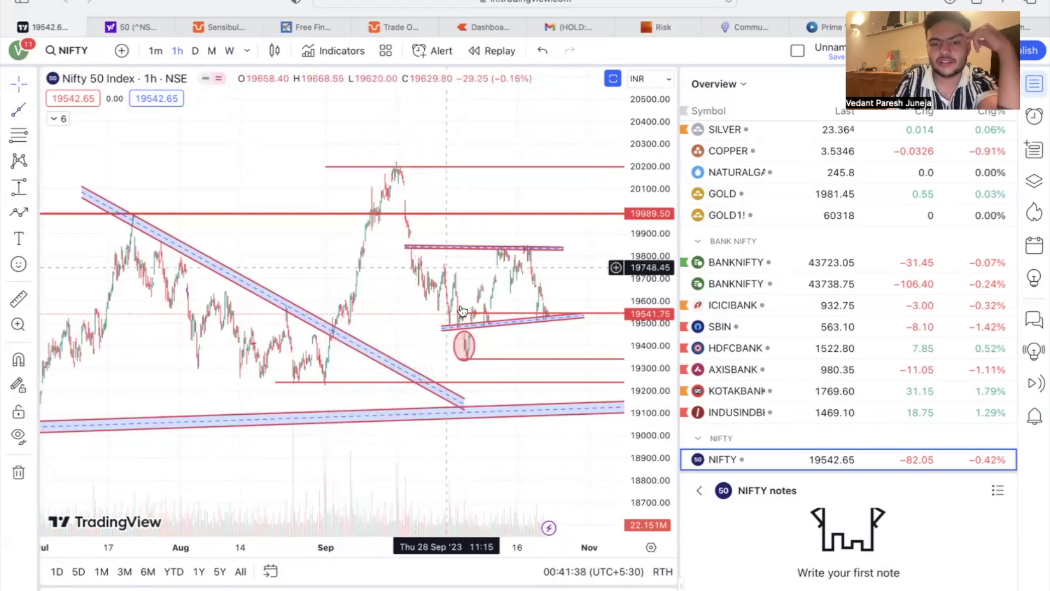
{"action": "scroll", "coordinate": [486, 249], "scroll_direction": "up", "scroll_amount": 5}
Open the BANKNIFTY hourly chart and examine the horizontal support channel under the August and October lows
{"action": "left_click", "coordinate": [741, 263]}
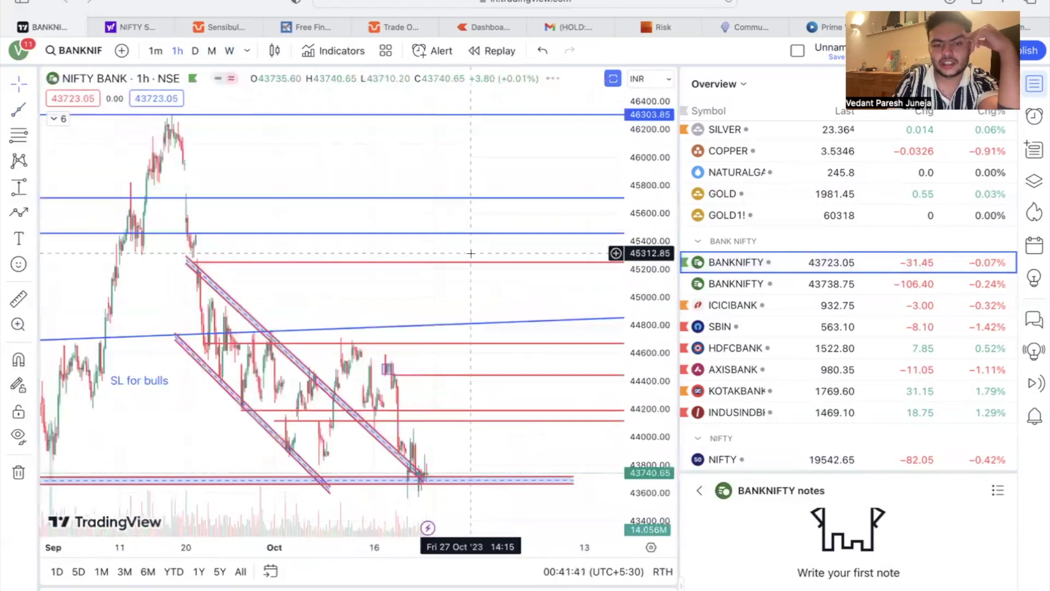
{"action": "scroll", "coordinate": [511, 394], "scroll_direction": "down", "scroll_amount": 5}
{"action": "scroll", "coordinate": [511, 395], "scroll_direction": "down", "scroll_amount": 3}
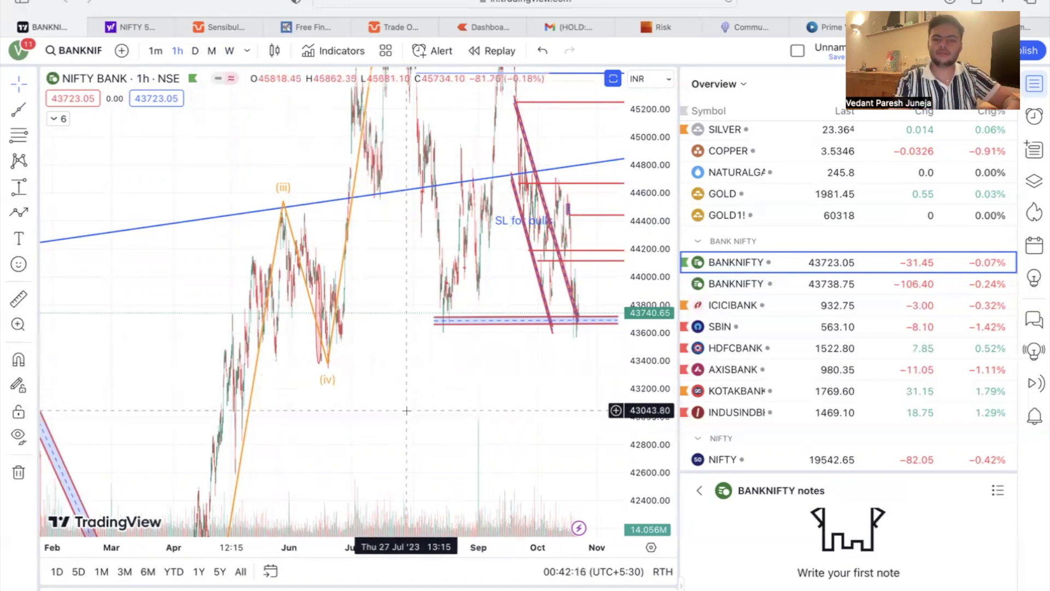
{"action": "scroll", "coordinate": [437, 437], "scroll_direction": "up", "scroll_amount": 5}
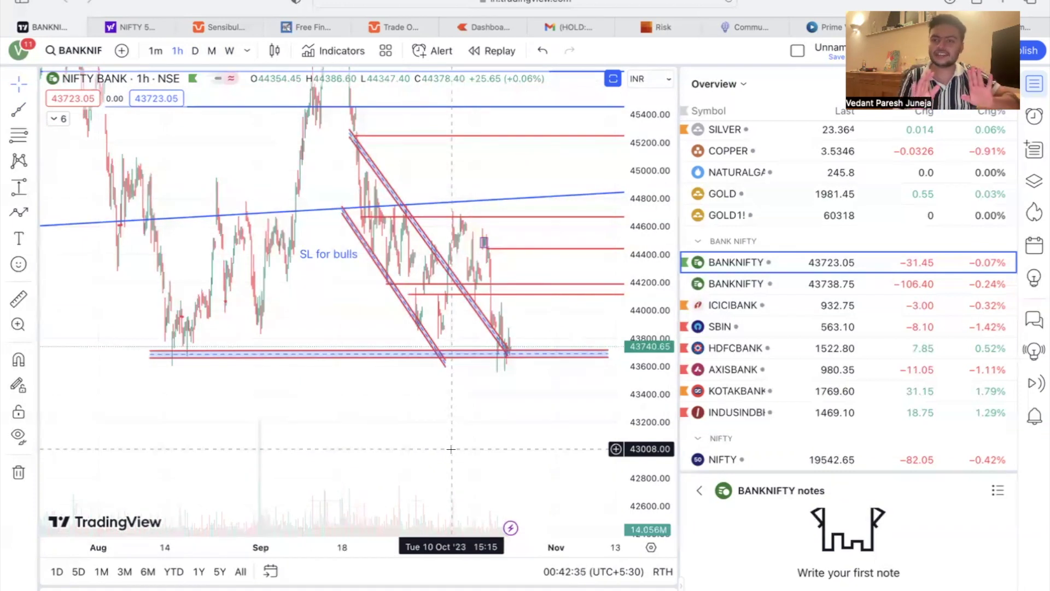
{"action": "scroll", "coordinate": [452, 448], "scroll_direction": "down", "scroll_amount": 5}
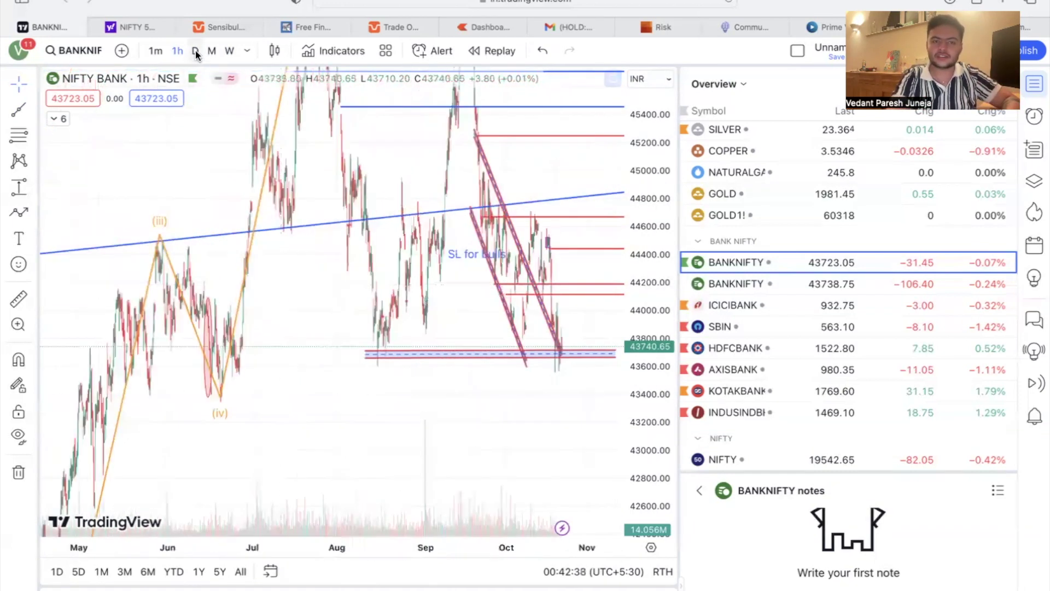
Switch BANKNIFTY to the daily timeframe and examine price at the support channel against the earlier wave (iii) and (iv) swings
{"action": "key", "text": "1"}
{"action": "key", "text": "d"}
{"action": "key", "text": "Return"}
{"action": "scroll", "coordinate": [448, 381], "scroll_direction": "up", "scroll_amount": 8}
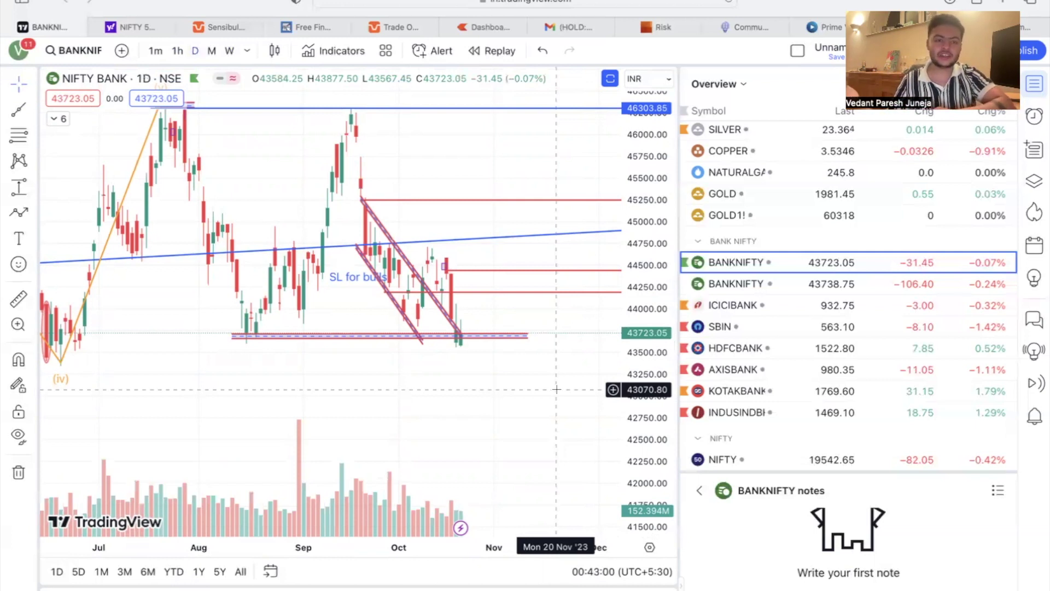
{"action": "scroll", "coordinate": [556, 389], "scroll_direction": "down", "scroll_amount": 2}
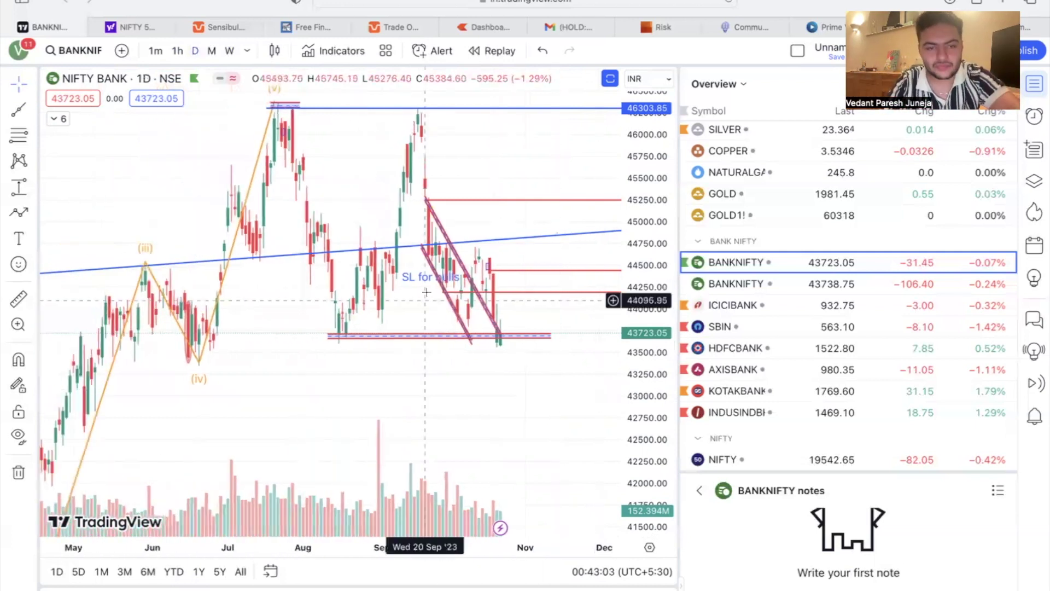
{"action": "scroll", "coordinate": [472, 382], "scroll_direction": "up", "scroll_amount": 2}
{"action": "scroll", "coordinate": [472, 382], "scroll_direction": "up", "scroll_amount": 2}
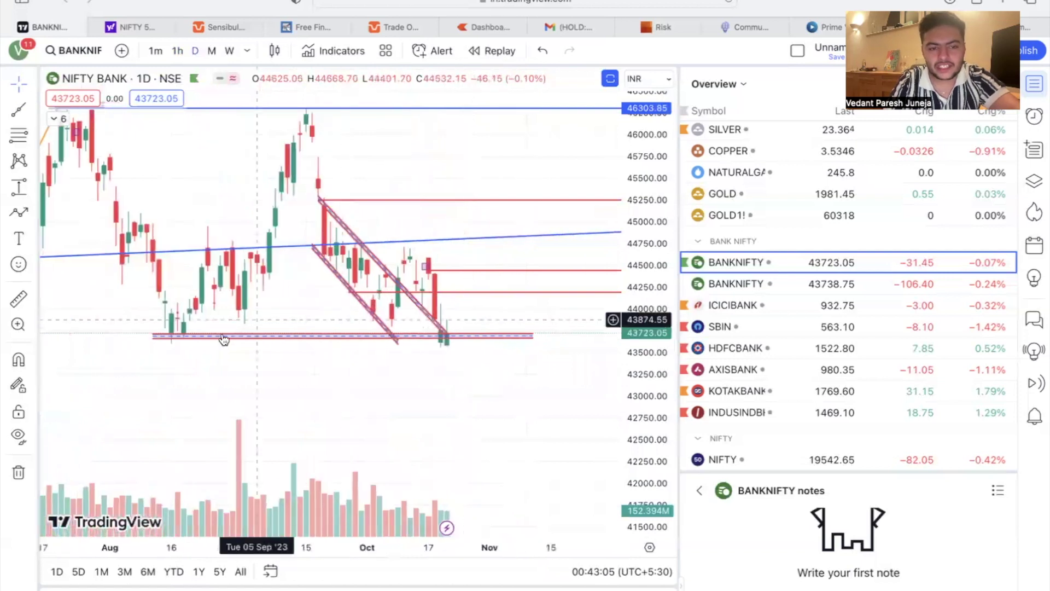
{"action": "scroll", "coordinate": [257, 333], "scroll_direction": "down", "scroll_amount": 3}
{"action": "left_click", "coordinate": [329, 336]}
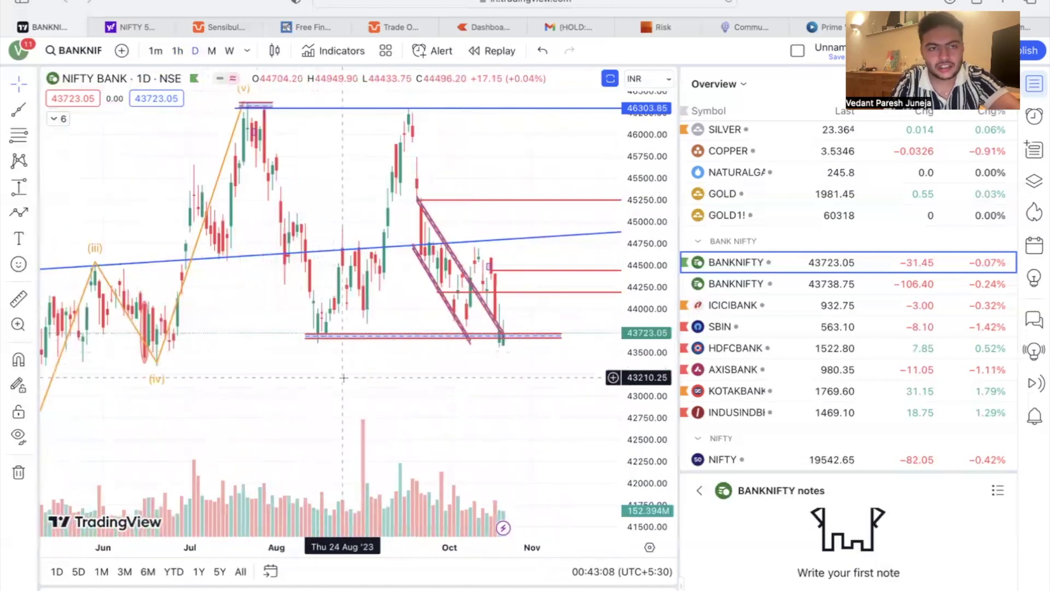
{"action": "scroll", "coordinate": [344, 376], "scroll_direction": "down", "scroll_amount": 3}
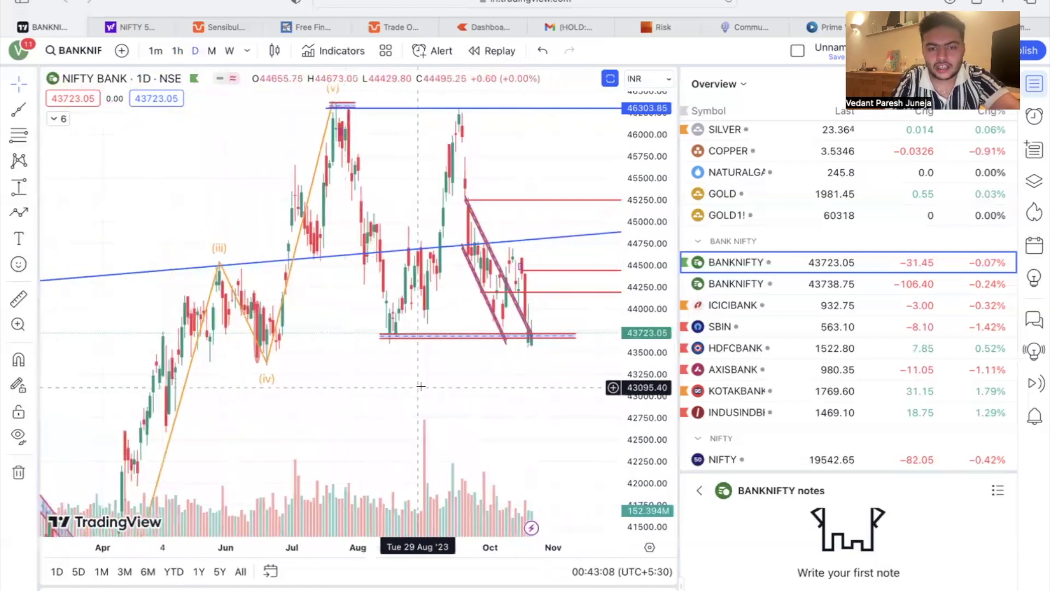
Draw a horizontal ray at about 43430 from May 2023, along BANKNIFTY's wave (iv) low
{"action": "left_click", "coordinate": [12, 113]}
{"action": "left_click", "coordinate": [180, 358]}
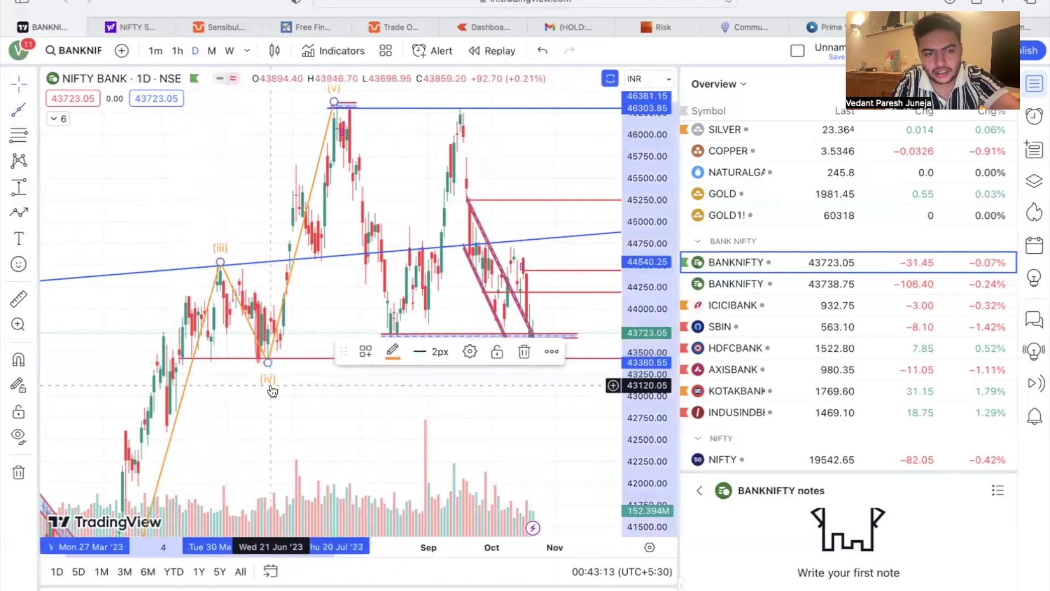
{"action": "left_click_drag", "start_coordinate": [361, 391], "coordinate": [301, 329]}
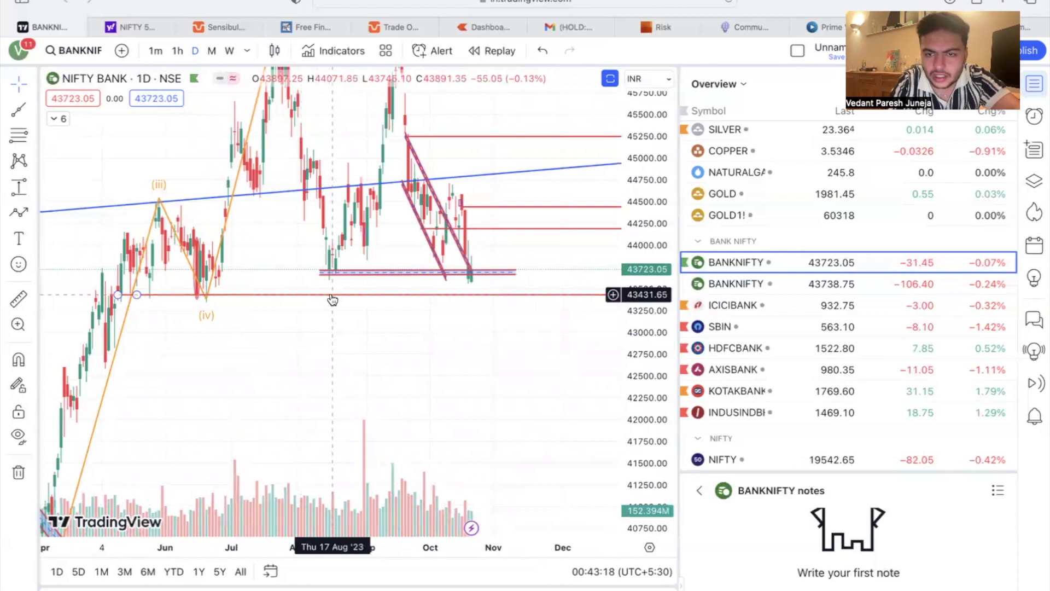
{"action": "scroll", "coordinate": [326, 308], "scroll_direction": "left", "scroll_amount": 3}
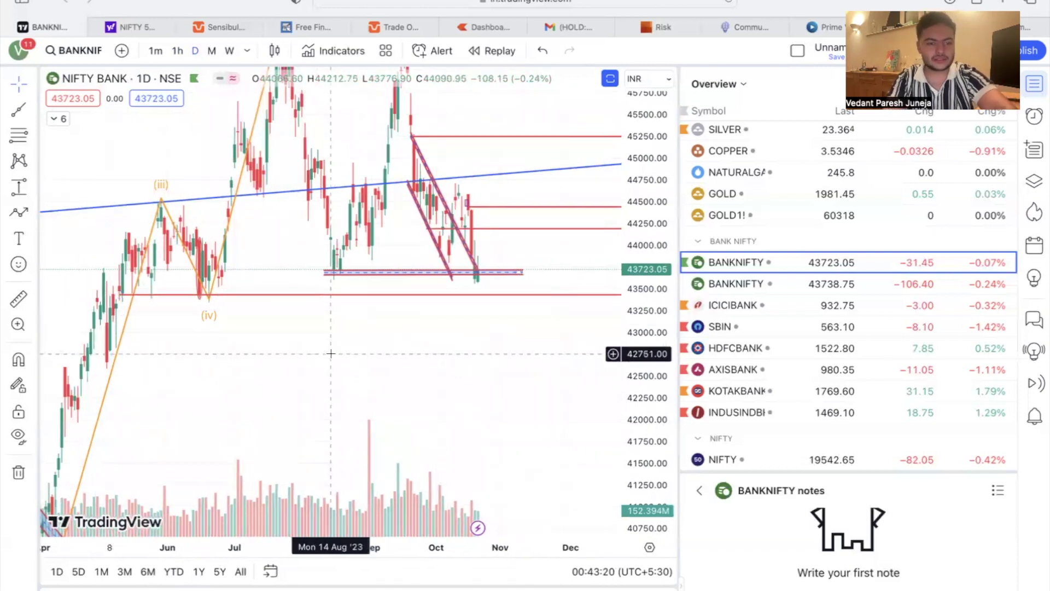
{"action": "scroll", "coordinate": [485, 418], "scroll_direction": "left", "scroll_amount": 3}
Draw a horizontal ray at about 42615 from around the start of May 2023, along BANKNIFTY's early-May low
{"action": "left_click", "coordinate": [18, 110]}
{"action": "scroll", "coordinate": [235, 328], "scroll_direction": "up", "scroll_amount": 5}
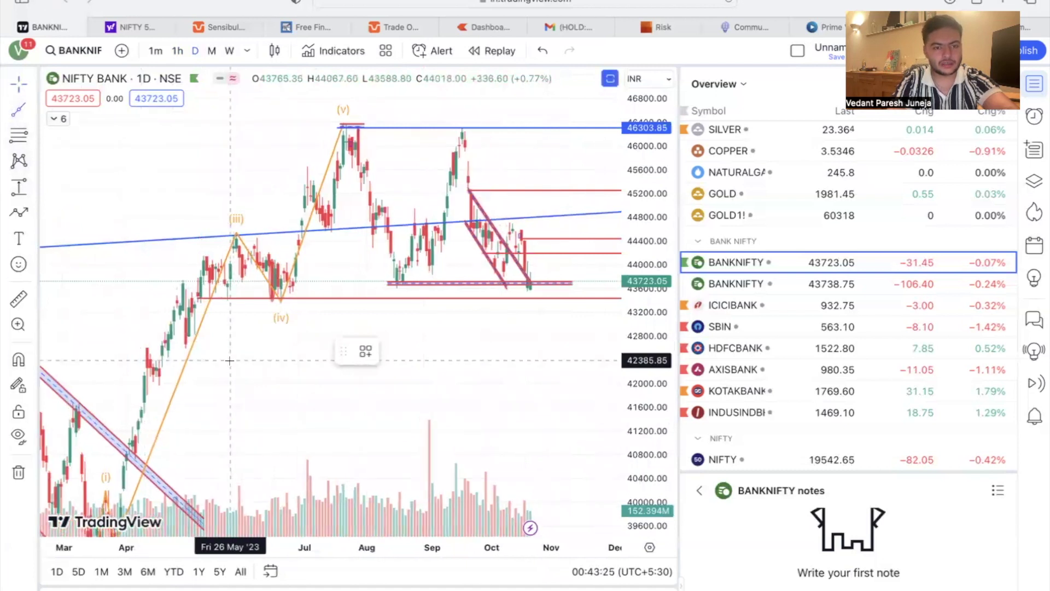
{"action": "left_click", "coordinate": [104, 346]}
{"action": "left_click", "coordinate": [127, 347]}
{"action": "scroll", "coordinate": [262, 353], "scroll_direction": "down", "scroll_amount": 5}
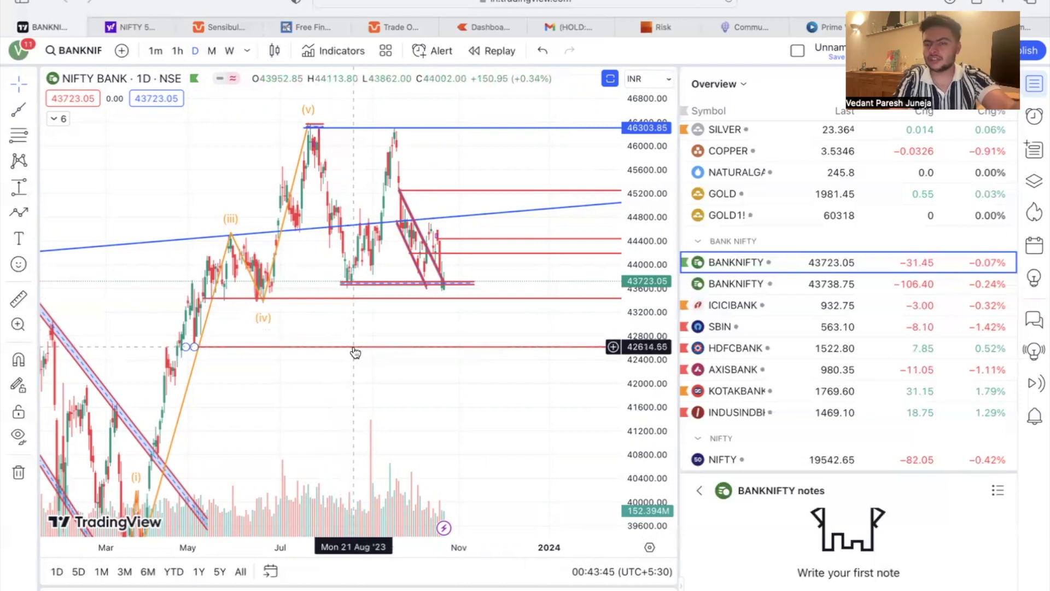
Draw a horizontal ray at about 43000 from May 2023, between the wave (iv) low ray and the early-May low ray
{"action": "scroll", "coordinate": [269, 321], "scroll_direction": "up", "scroll_amount": 3}
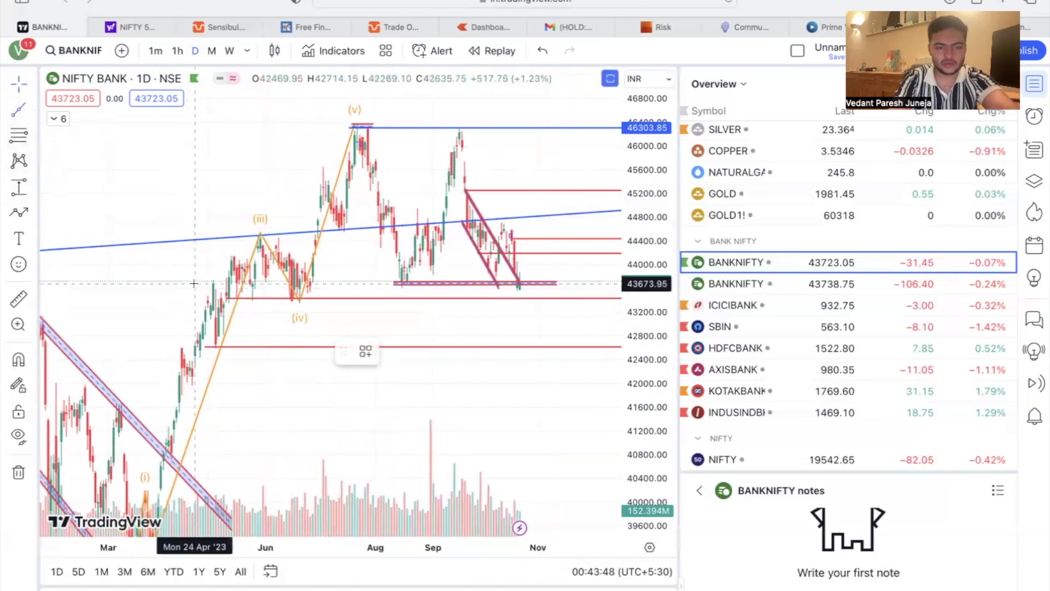
{"action": "left_click", "coordinate": [221, 324]}
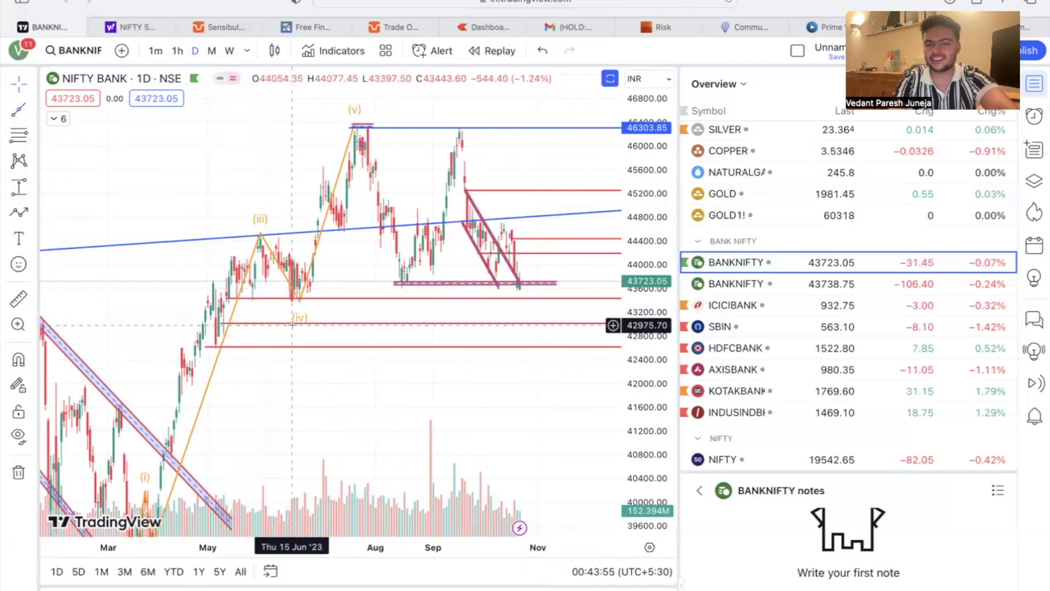
{"action": "scroll", "coordinate": [320, 328], "scroll_direction": "right", "scroll_amount": 3}
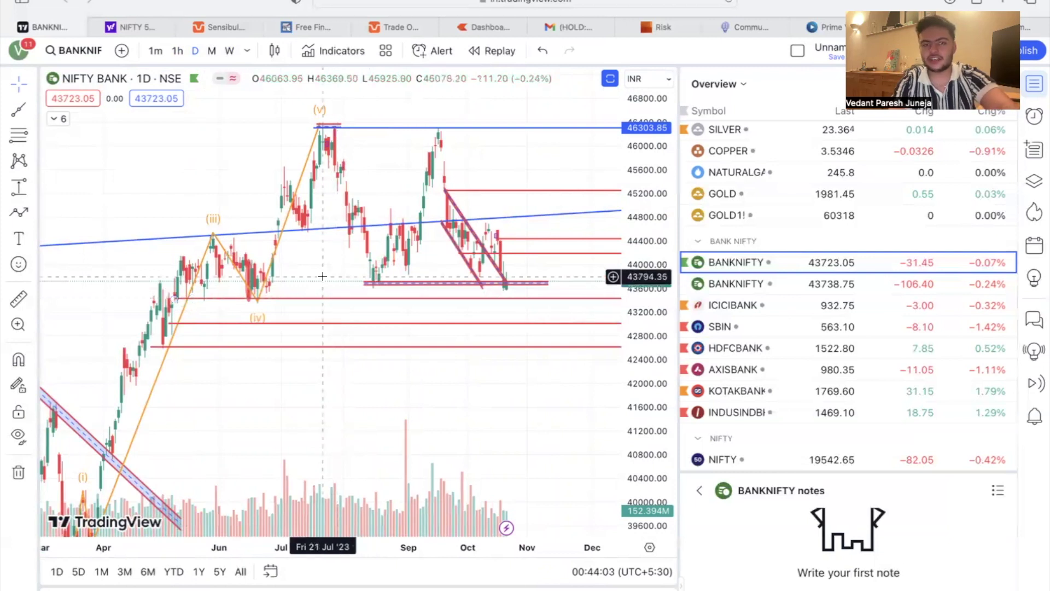
On BANKNIFTY's hourly chart, raise the early-October ray near 44120 to about 44150 and delete the line just above at 44189.75
{"action": "scroll", "coordinate": [339, 304], "scroll_direction": "up", "scroll_amount": 5}
{"action": "left_click", "coordinate": [177, 50]}
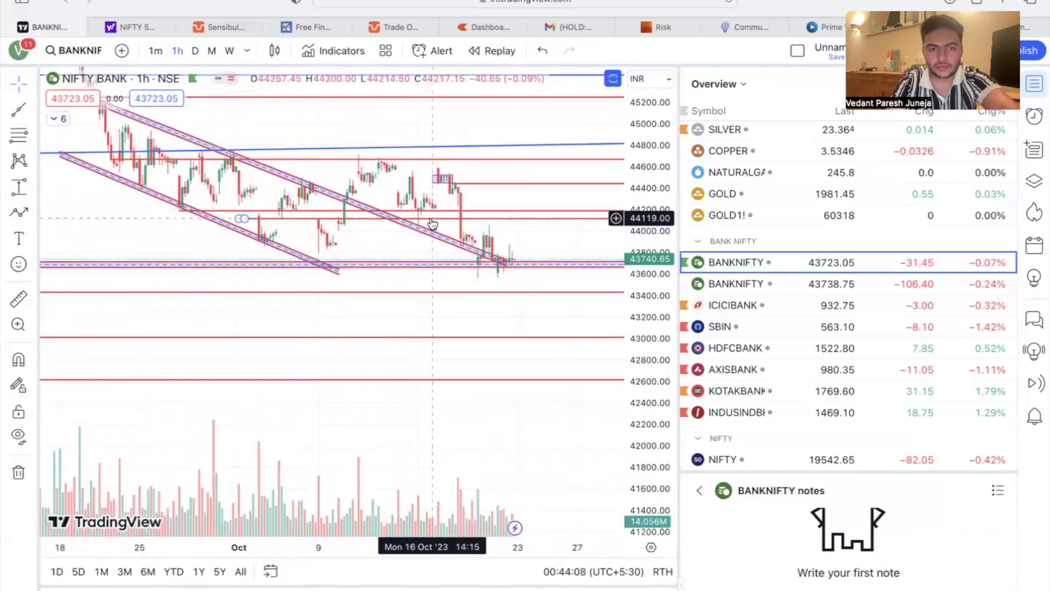
{"action": "left_click", "coordinate": [421, 219]}
{"action": "left_click_drag", "start_coordinate": [421, 220], "coordinate": [436, 213]}
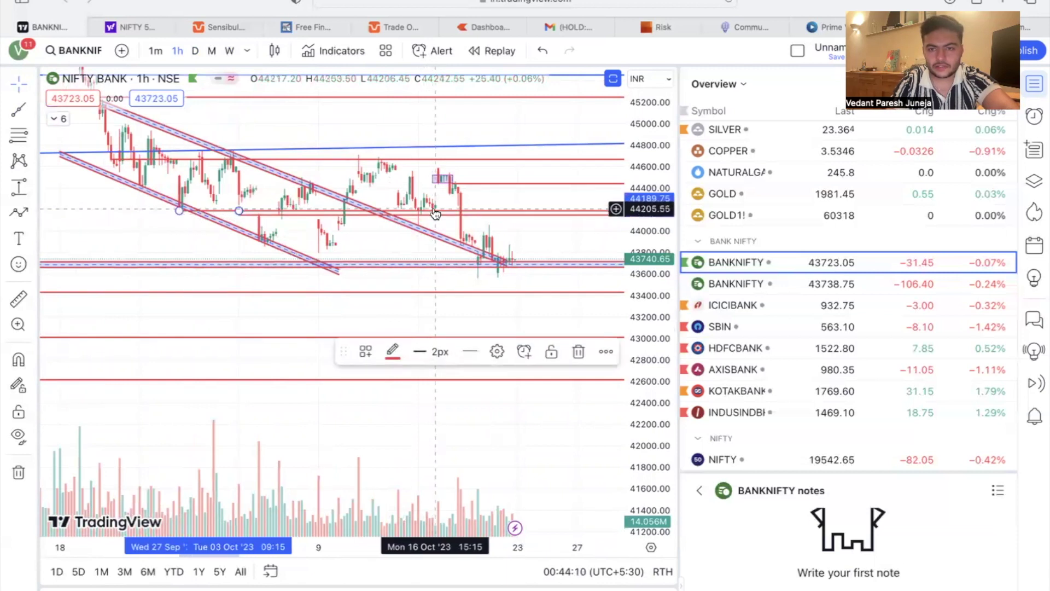
{"action": "left_click", "coordinate": [435, 208]}
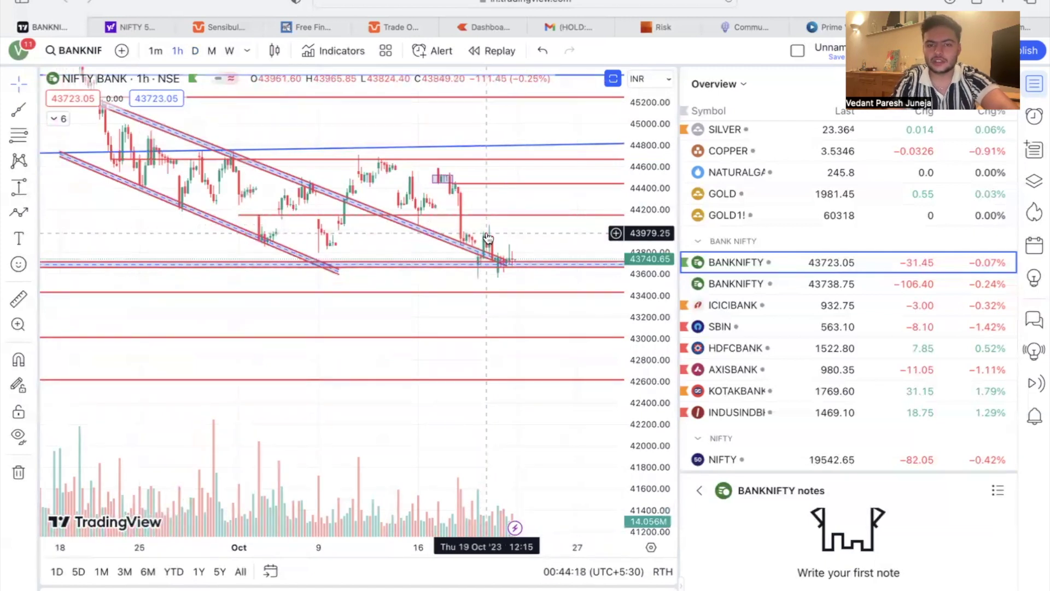
Draw a right-extending horizontal trend line at 43979.25, anchored between 16 and 17 October
{"action": "key", "text": "alt+t"}
{"action": "left_click", "coordinate": [435, 233]}
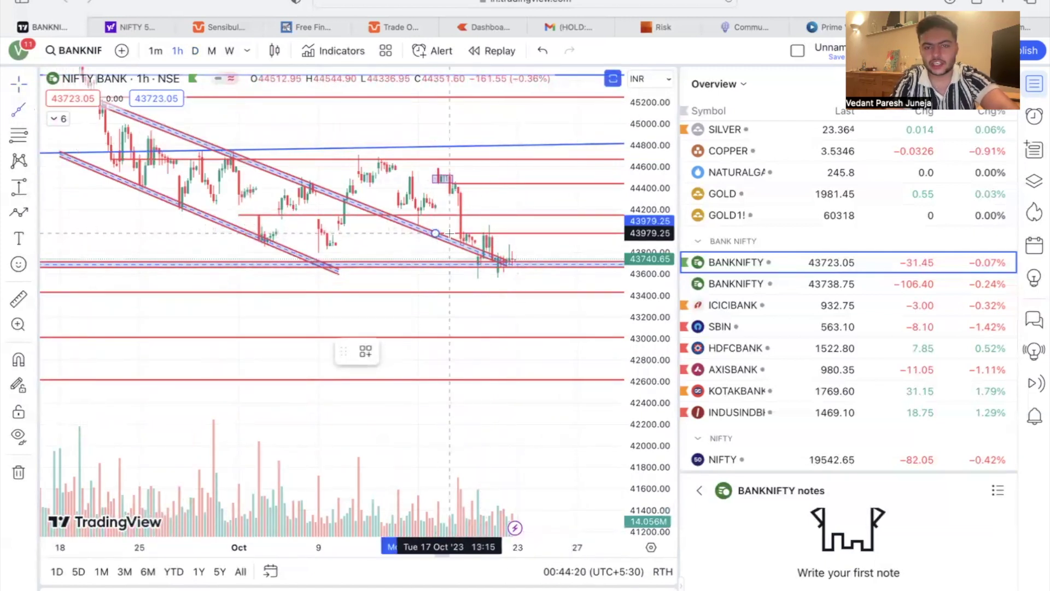
{"action": "left_click", "coordinate": [449, 234]}
Measure the price range from the latest BANKNIFTY price up to the new resistance line, and remove the measurement
{"action": "scroll", "coordinate": [528, 222], "scroll_direction": "up", "scroll_amount": 3}
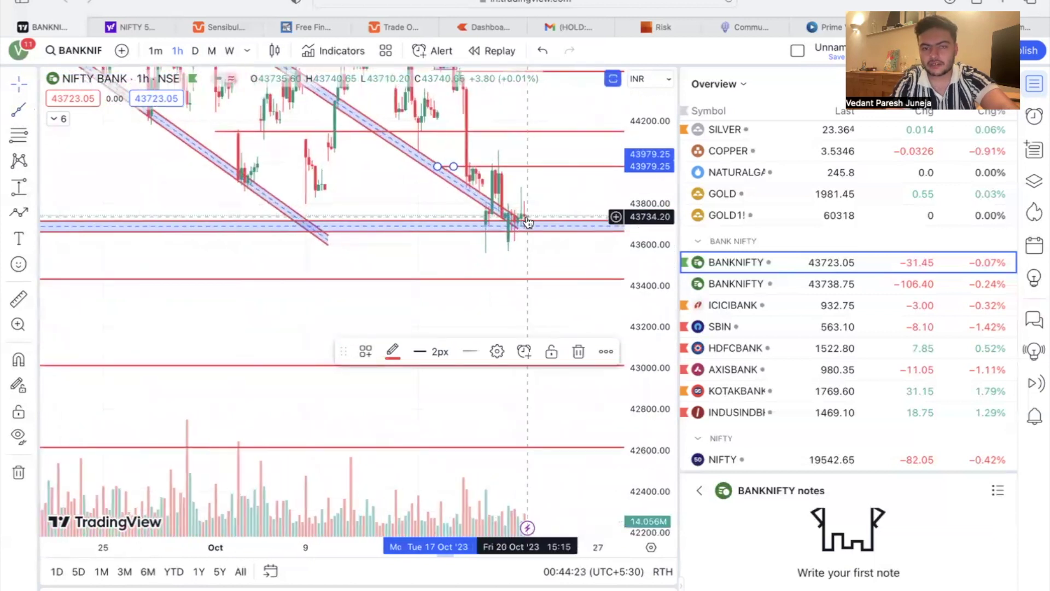
{"action": "scroll", "coordinate": [528, 221], "scroll_direction": "up", "scroll_amount": 3}
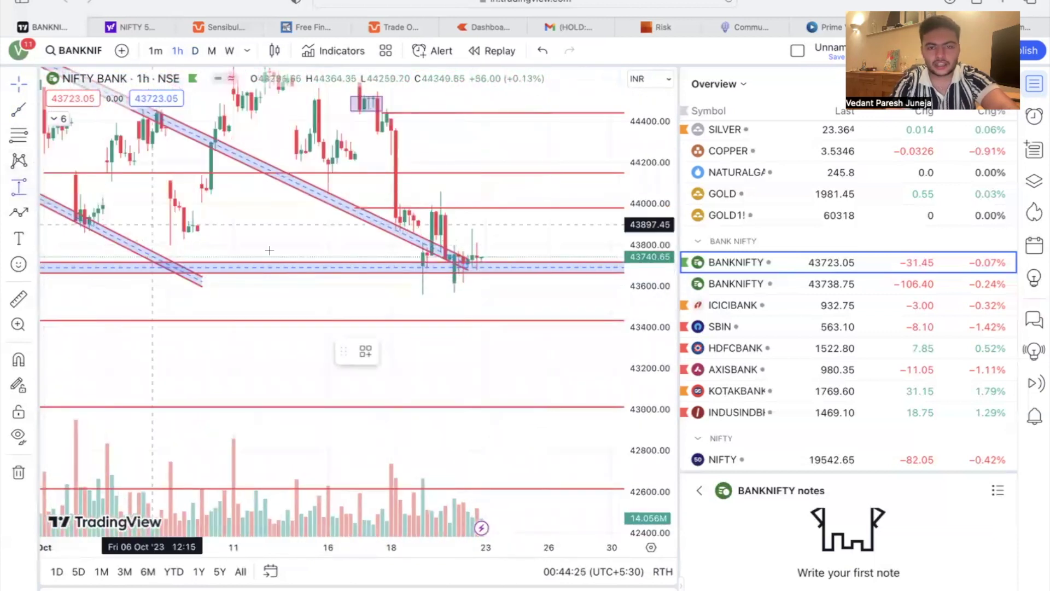
{"action": "left_click", "coordinate": [495, 256]}
{"action": "left_click", "coordinate": [508, 208]}
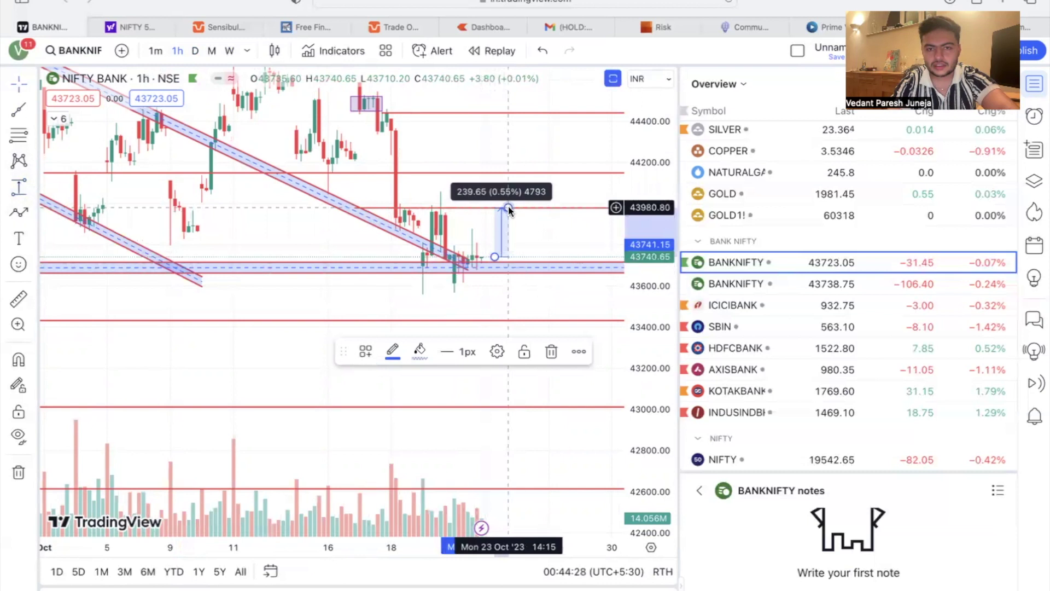
{"action": "key", "text": "Delete"}
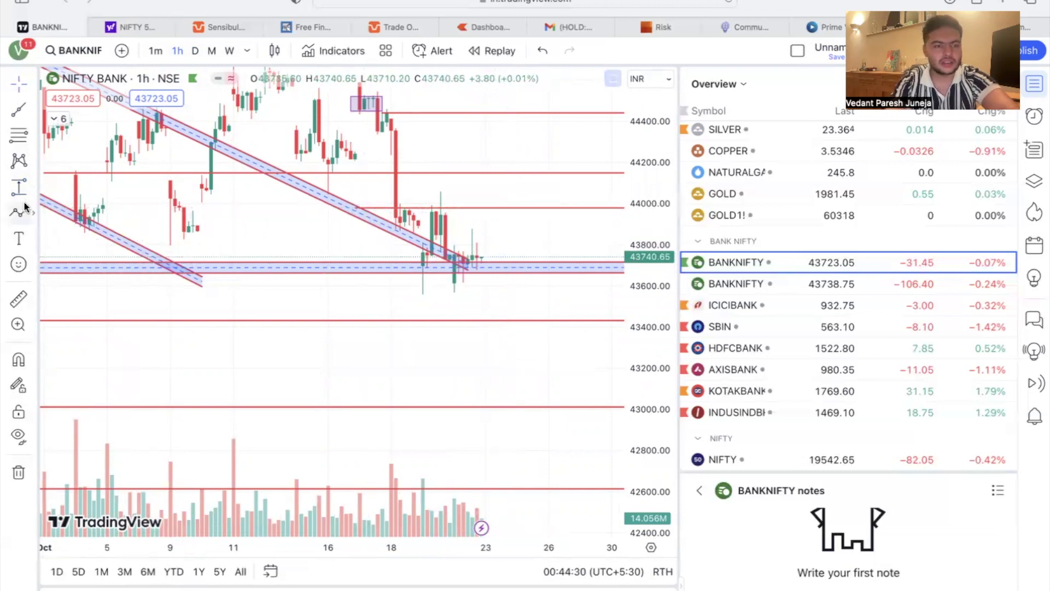
Place a short position at 43737.70 beside the latest candles, with its stop at 43968.20 and its target at 43661.30
{"action": "left_click", "coordinate": [32, 182]}
{"action": "left_click", "coordinate": [60, 234]}
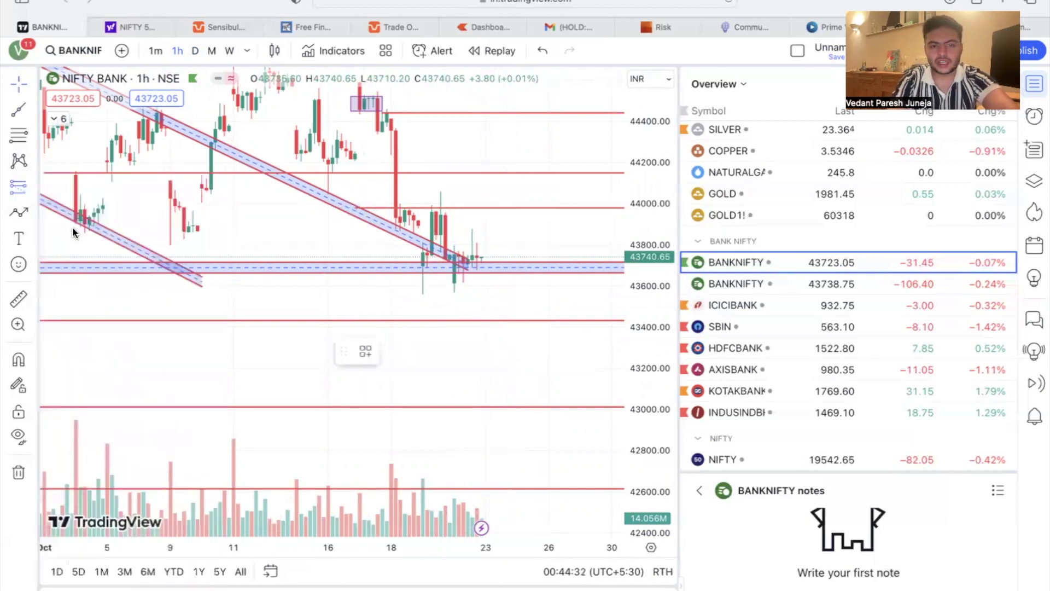
{"action": "left_click", "coordinate": [516, 257]}
{"action": "left_click_drag", "start_coordinate": [517, 305], "coordinate": [510, 273]}
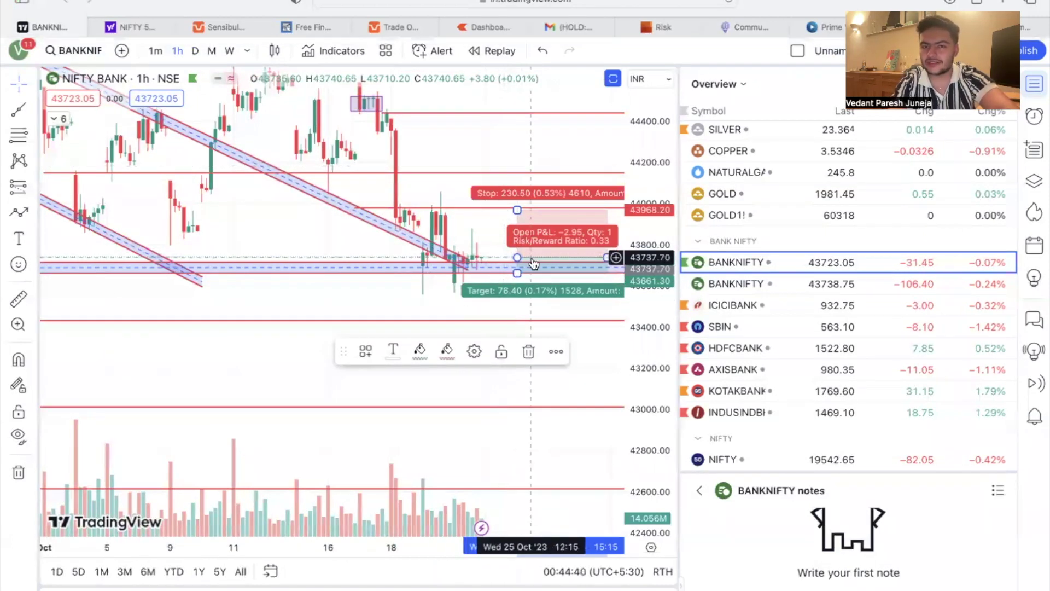
Lower the short position's target to 43654.35, near the support channel's lower edge, and delete the position
{"action": "scroll", "coordinate": [536, 265], "scroll_direction": "down", "scroll_amount": 5}
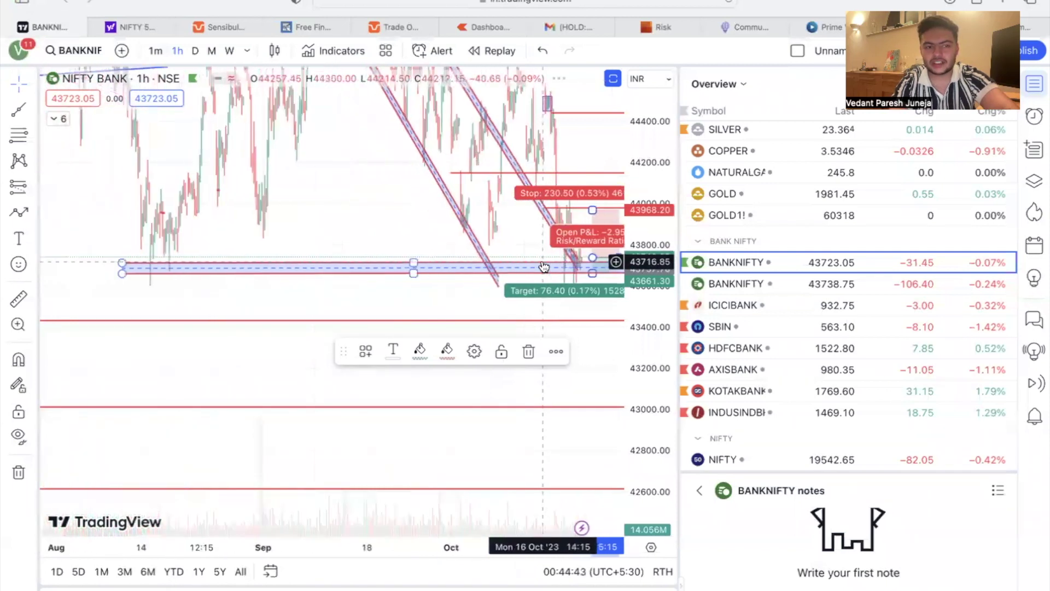
{"action": "scroll", "coordinate": [543, 267], "scroll_direction": "up", "scroll_amount": 5}
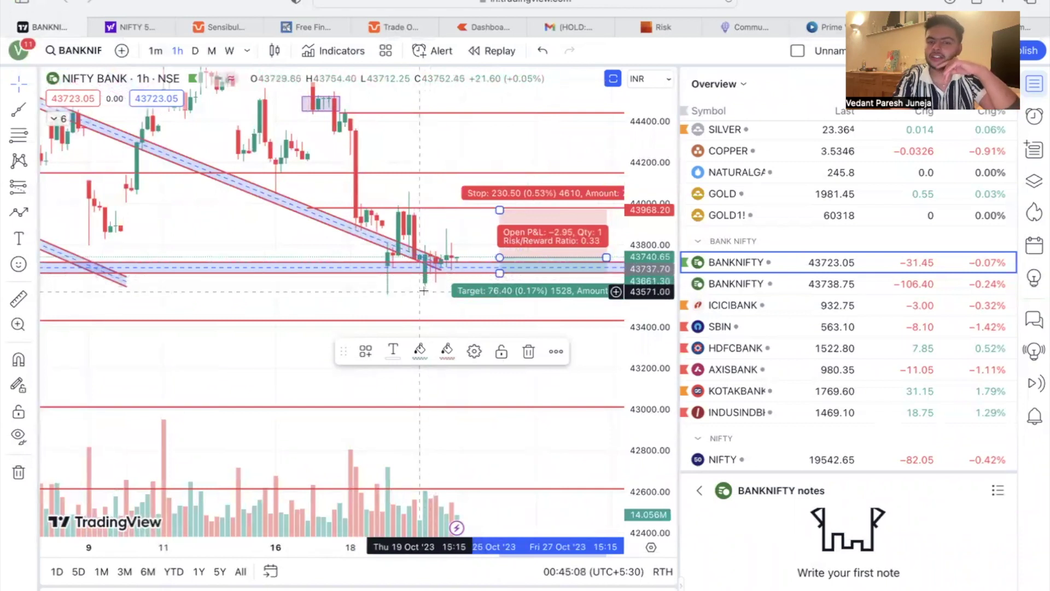
{"action": "mouse_move", "coordinate": [498, 273]}
{"action": "left_mouse_down"}
{"action": "mouse_move", "coordinate": [499, 284]}
{"action": "mouse_move", "coordinate": [499, 274]}
{"action": "left_mouse_up"}
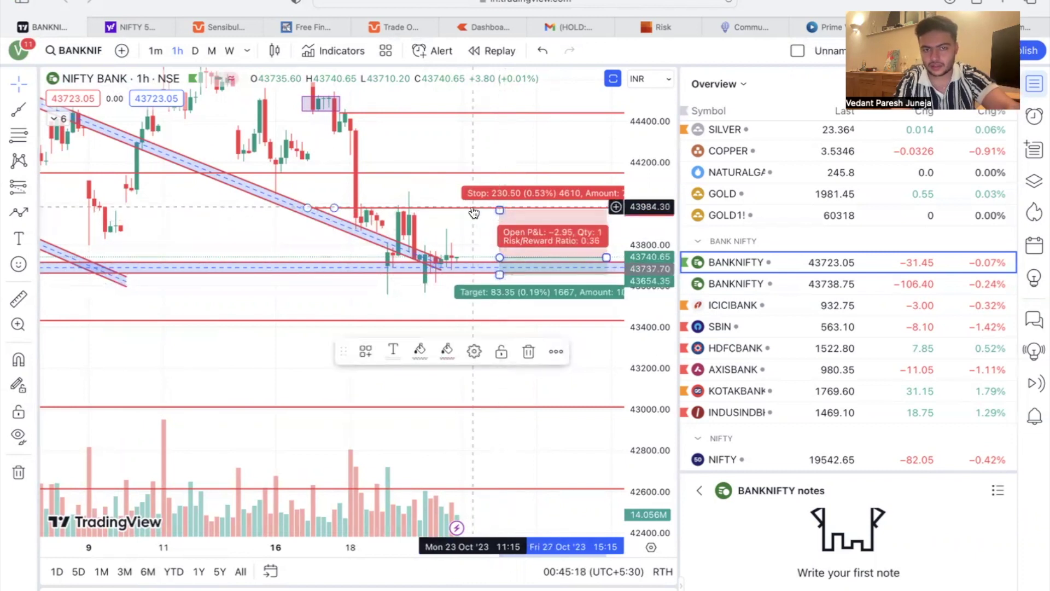
{"action": "left_click", "coordinate": [400, 235]}
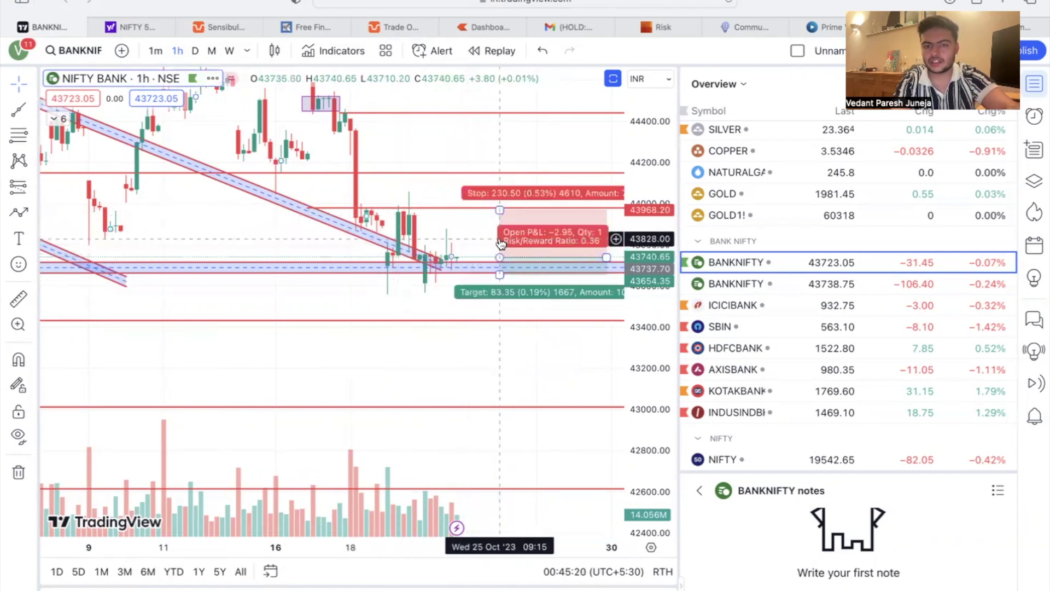
{"action": "left_click", "coordinate": [499, 257]}
{"action": "key", "text": "Delete"}
Place a long position at 43748.10 beside the latest candles, with its target at 43970.40 and its stop at 43619.60
{"action": "left_click", "coordinate": [30, 186]}
{"action": "left_click", "coordinate": [99, 234]}
{"action": "left_click", "coordinate": [478, 254]}
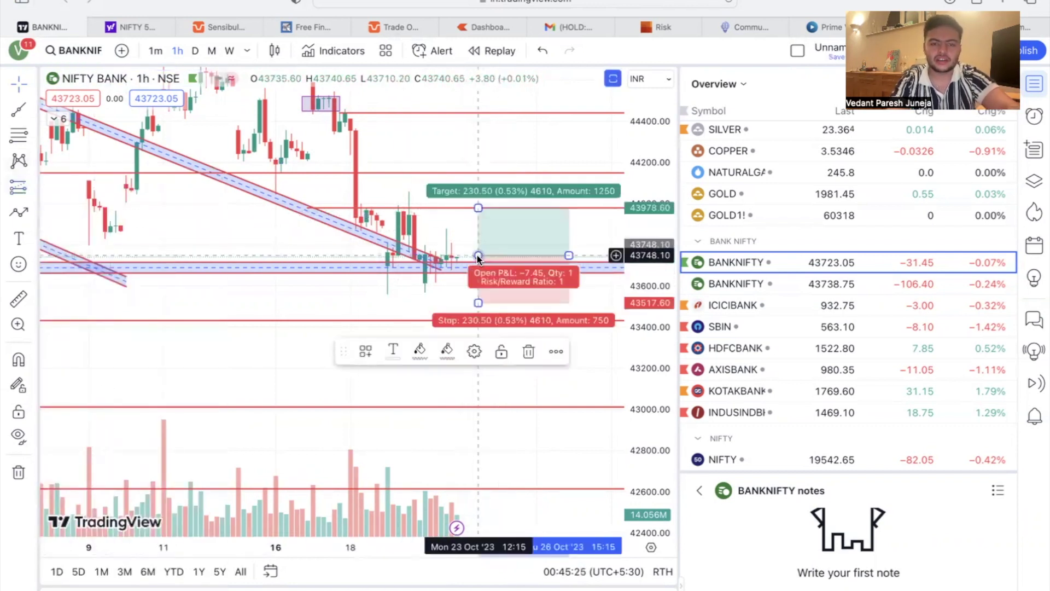
{"action": "left_click_drag", "start_coordinate": [478, 304], "coordinate": [478, 282]}
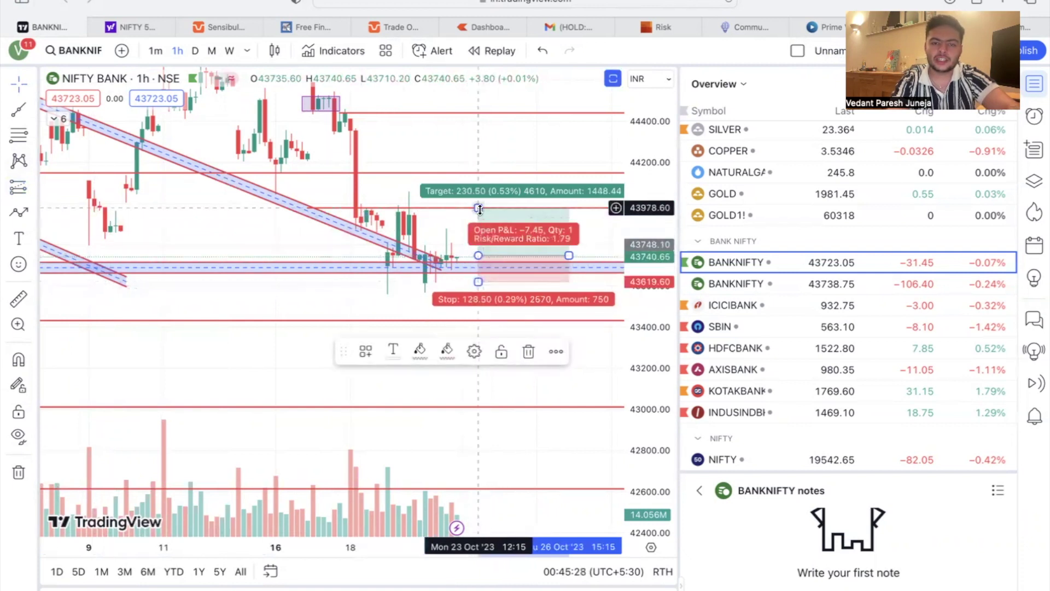
{"action": "left_click_drag", "start_coordinate": [478, 208], "coordinate": [473, 210]}
Tighten the long position's stop to 43661.30, at the support channel's lower edge, and remove the position
{"action": "scroll", "coordinate": [476, 240], "scroll_direction": "down", "scroll_amount": 2}
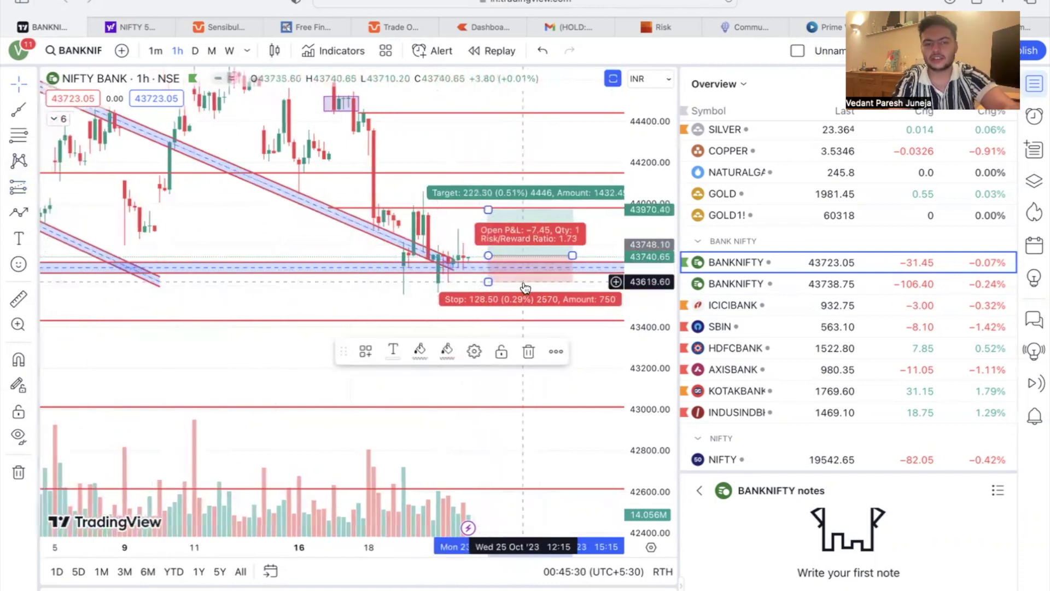
{"action": "left_click_drag", "start_coordinate": [488, 282], "coordinate": [493, 274]}
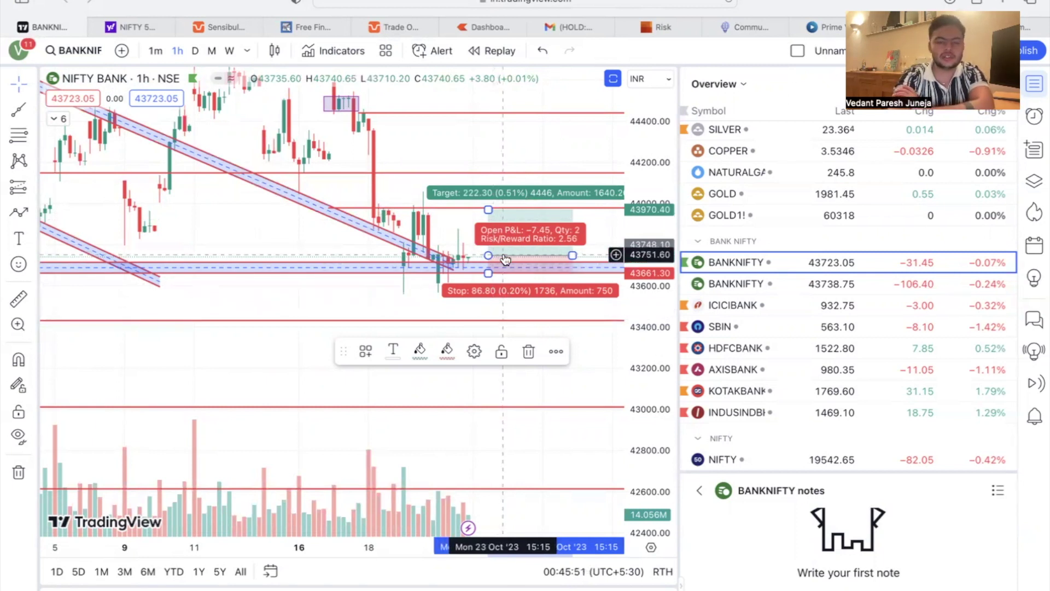
{"action": "left_click", "coordinate": [533, 161]}
Compare BANKNIFTY's October decline into the support channel on the hourly and daily timeframes
{"action": "scroll", "coordinate": [533, 162], "scroll_direction": "down", "scroll_amount": 10}
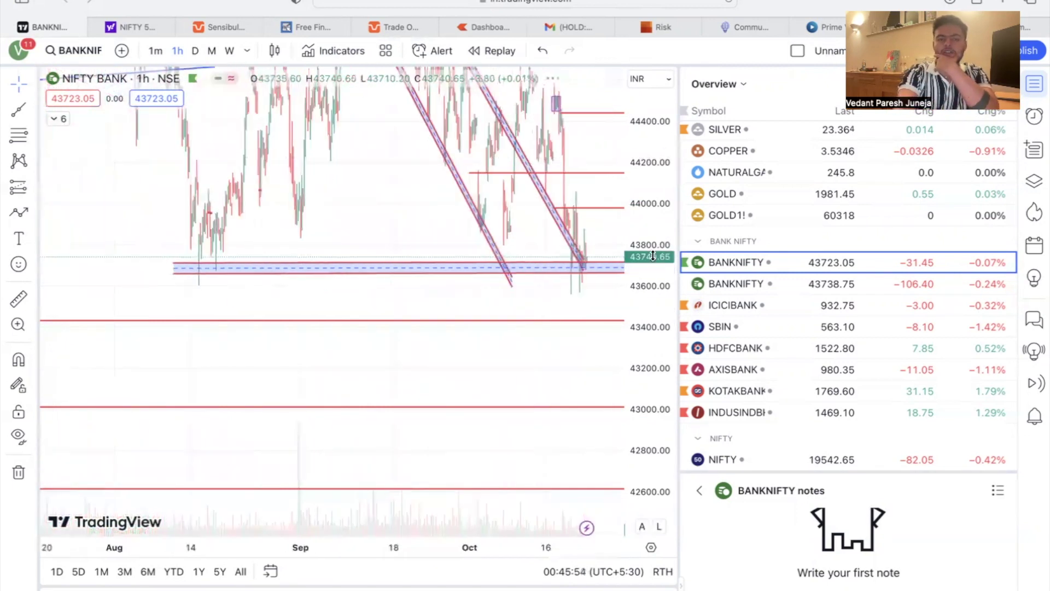
{"action": "left_click_drag", "start_coordinate": [652, 256], "coordinate": [603, 372]}
{"action": "scroll", "coordinate": [509, 300], "scroll_direction": "up", "scroll_amount": 3}
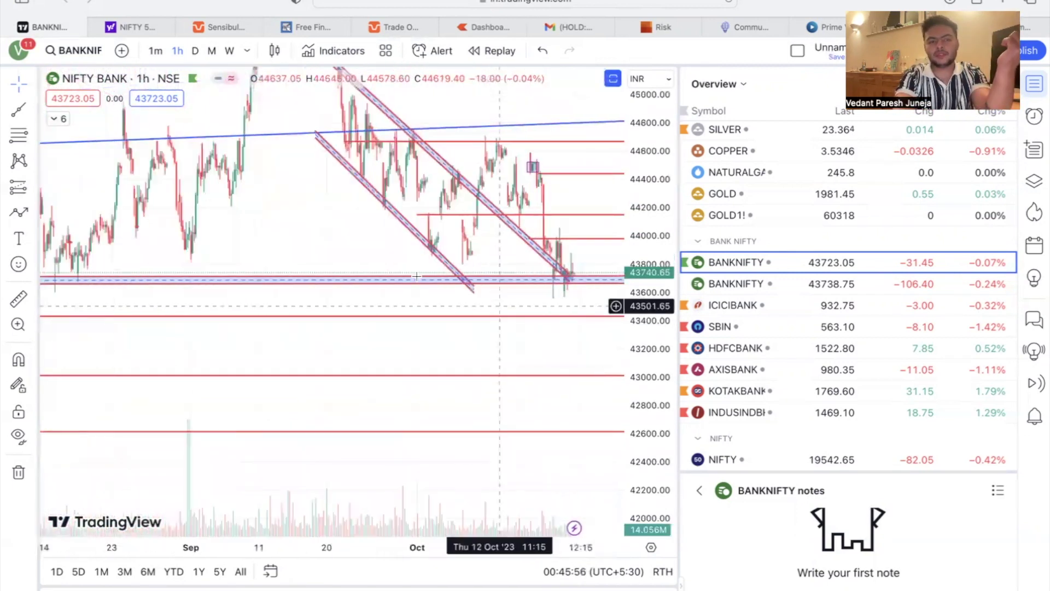
{"action": "left_click", "coordinate": [195, 50]}
{"action": "scroll", "coordinate": [374, 328], "scroll_direction": "up", "scroll_amount": 5}
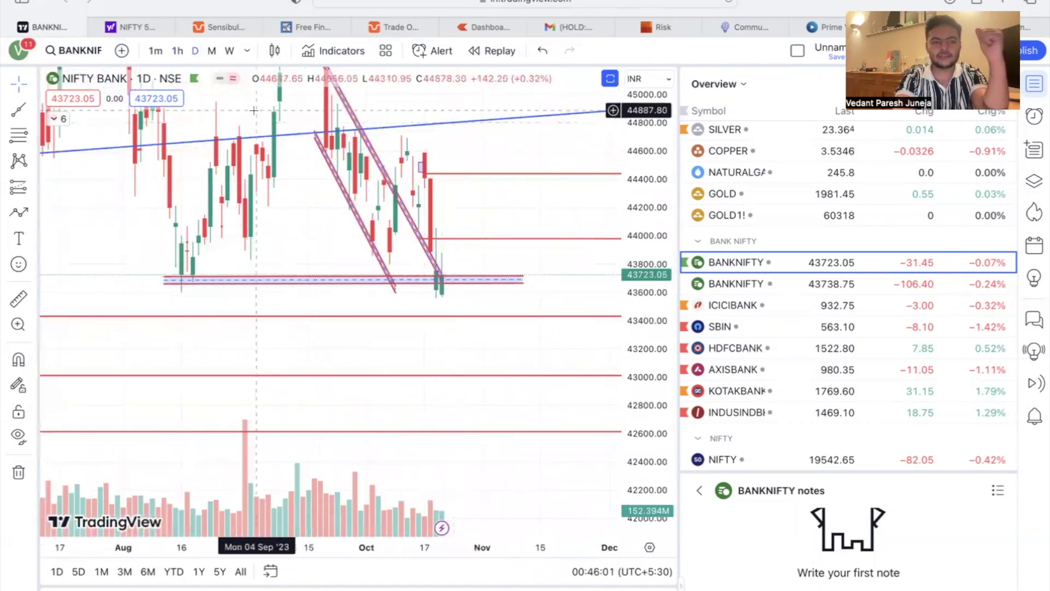
Restore the RSI pane and examine BANKNIFTY's RSI on the weekly and daily timeframes, enlarging the daily RSI around its lower band
{"action": "double_click", "coordinate": [436, 109]}
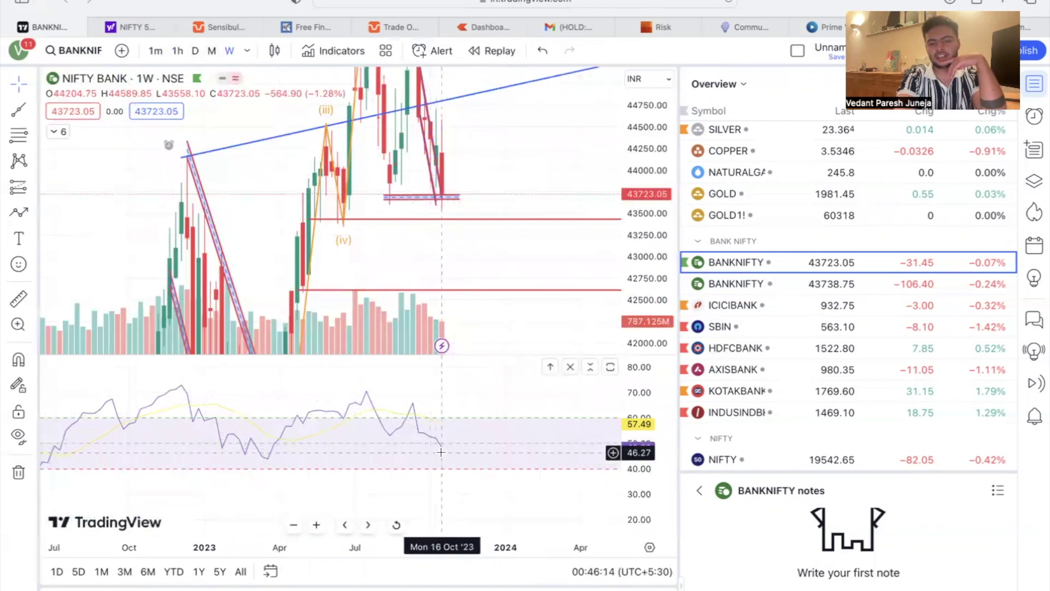
{"action": "left_click", "coordinate": [194, 50]}
{"action": "double_click", "coordinate": [467, 481]}
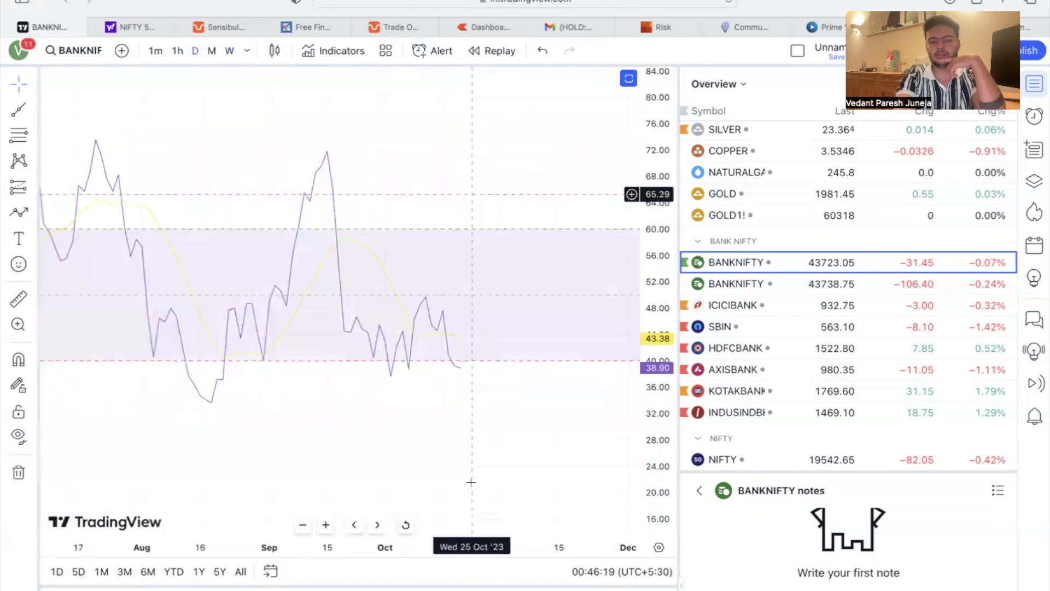
{"action": "scroll", "coordinate": [558, 437], "scroll_direction": "up", "scroll_amount": 3}
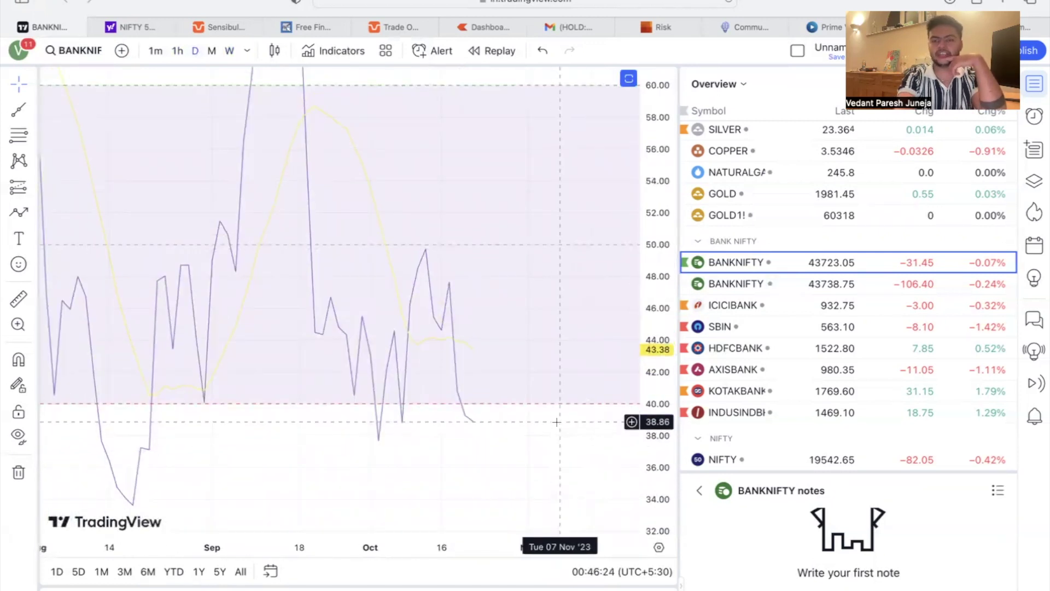
{"action": "double_click", "coordinate": [528, 432]}
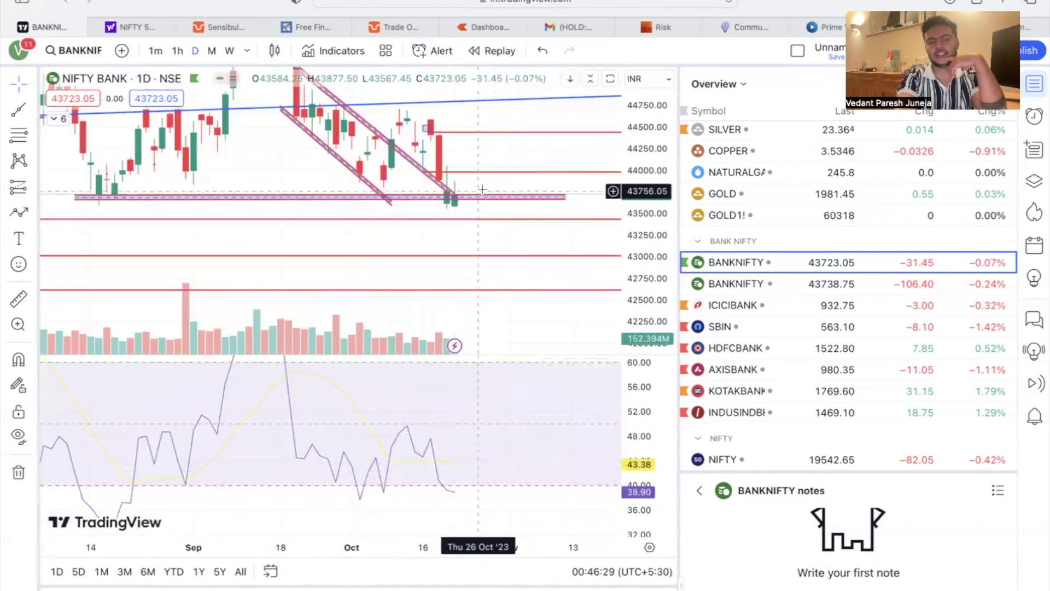
Maximize the BANKNIFTY price pane and examine the daily candles between the support channel and the resistance rays above
{"action": "double_click", "coordinate": [486, 153]}
{"action": "scroll", "coordinate": [504, 198], "scroll_direction": "down", "scroll_amount": 2}
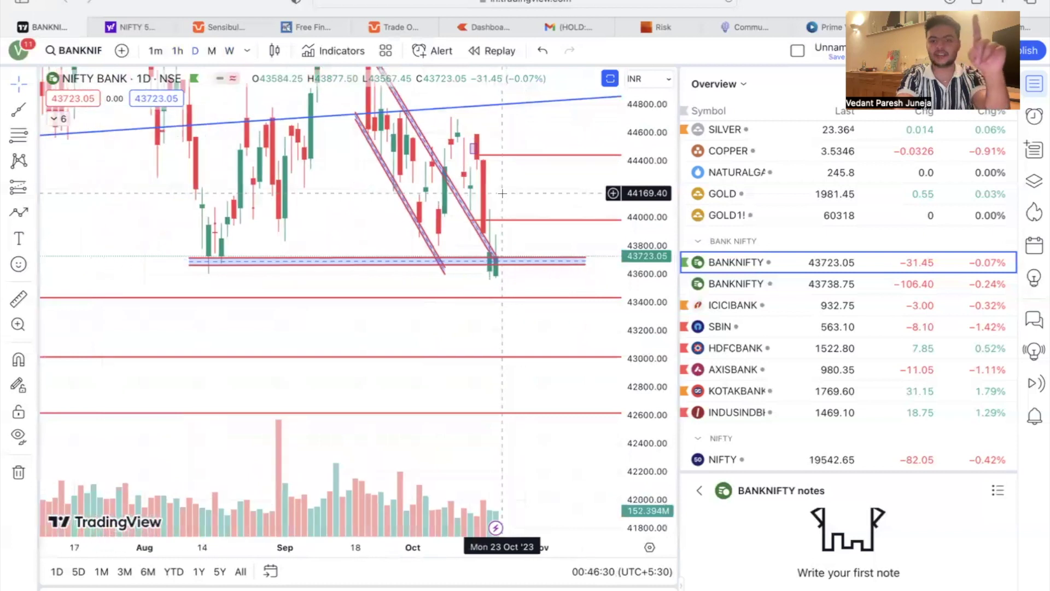
{"action": "scroll", "coordinate": [502, 193], "scroll_direction": "down", "scroll_amount": 3}
{"action": "scroll", "coordinate": [508, 229], "scroll_direction": "up", "scroll_amount": 3}
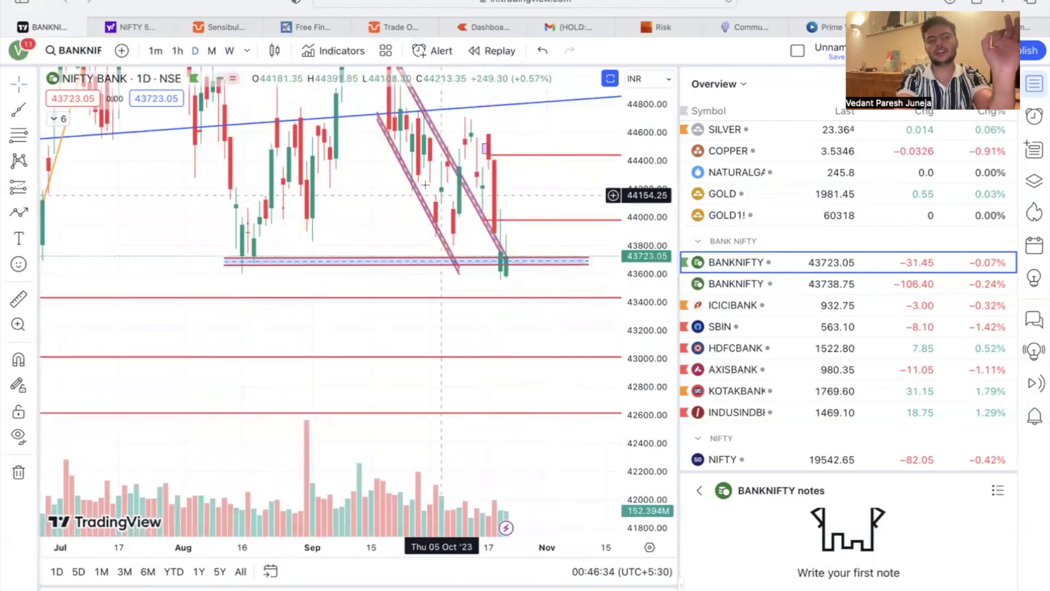
{"action": "left_click_drag", "start_coordinate": [582, 214], "coordinate": [571, 259]}
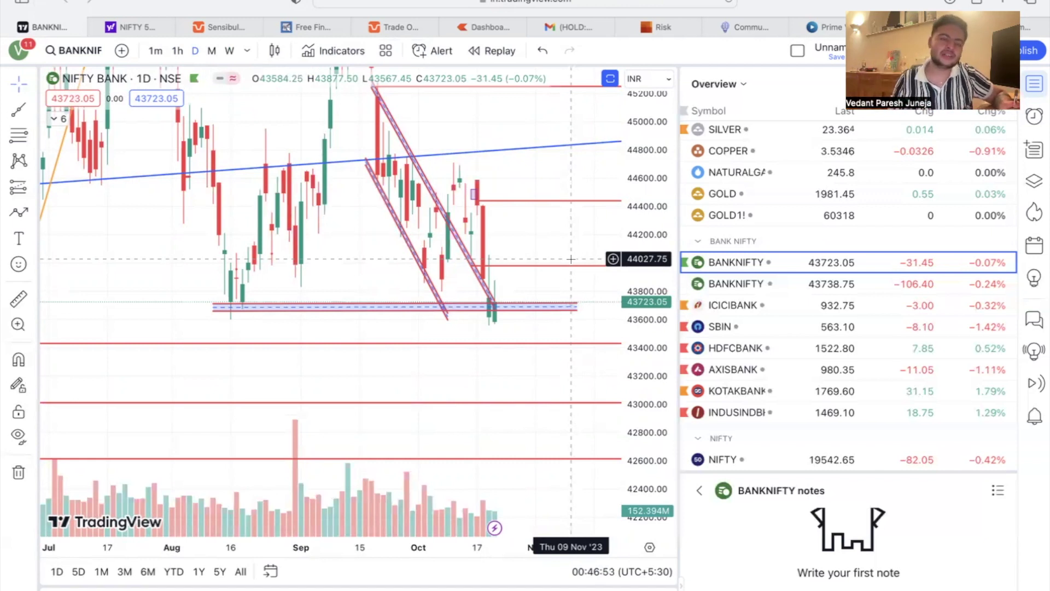
{"action": "scroll", "coordinate": [383, 257], "scroll_direction": "up", "scroll_amount": 2}
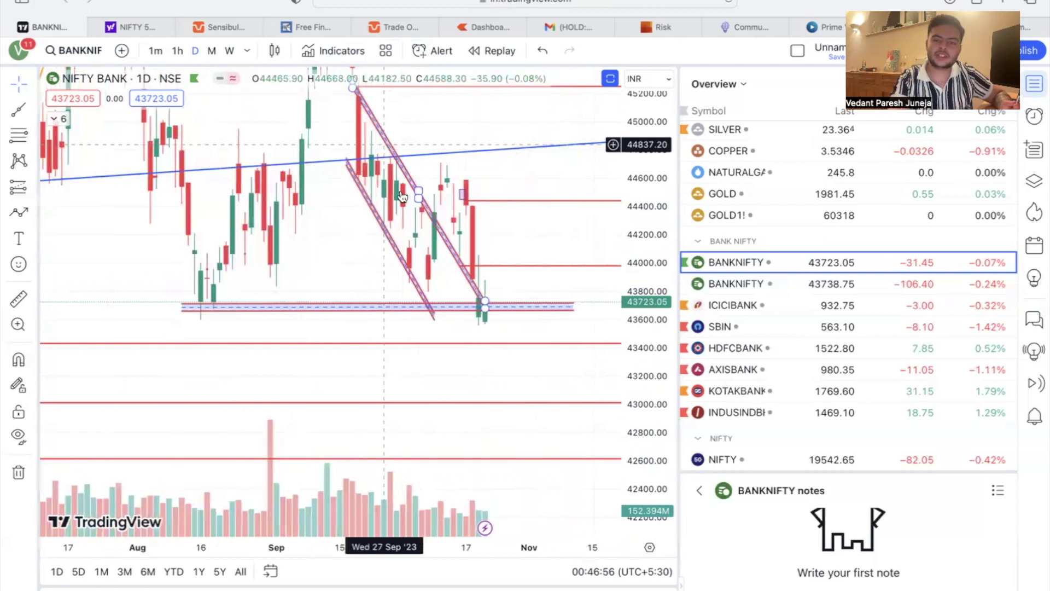
Switch BANKNIFTY to the hourly timeframe and review the resistance levels above price, including the ray at 44440.50, against the support channel
{"action": "left_click", "coordinate": [176, 51]}
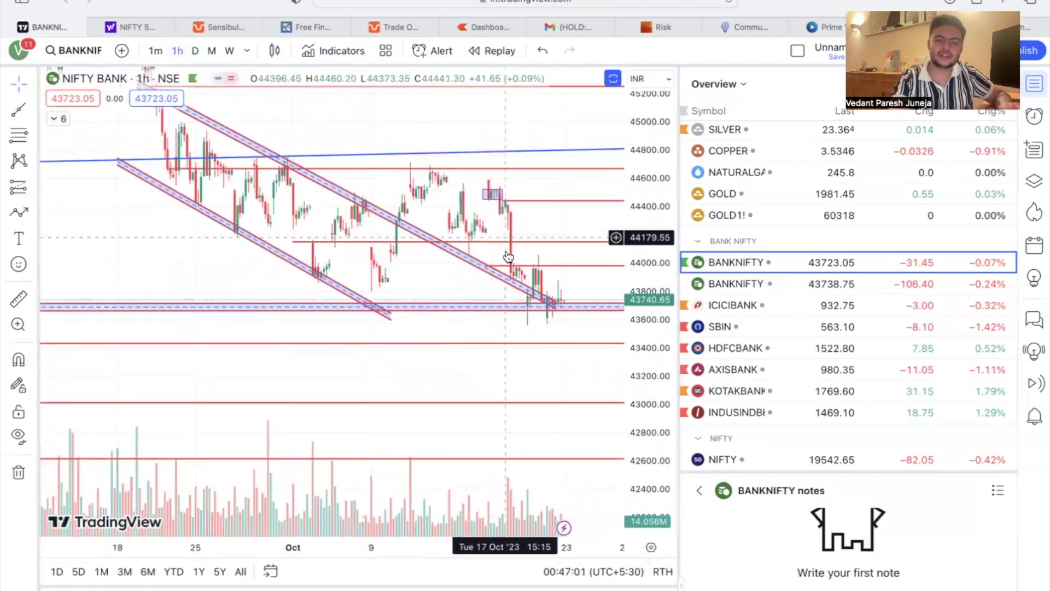
{"action": "left_click", "coordinate": [530, 202]}
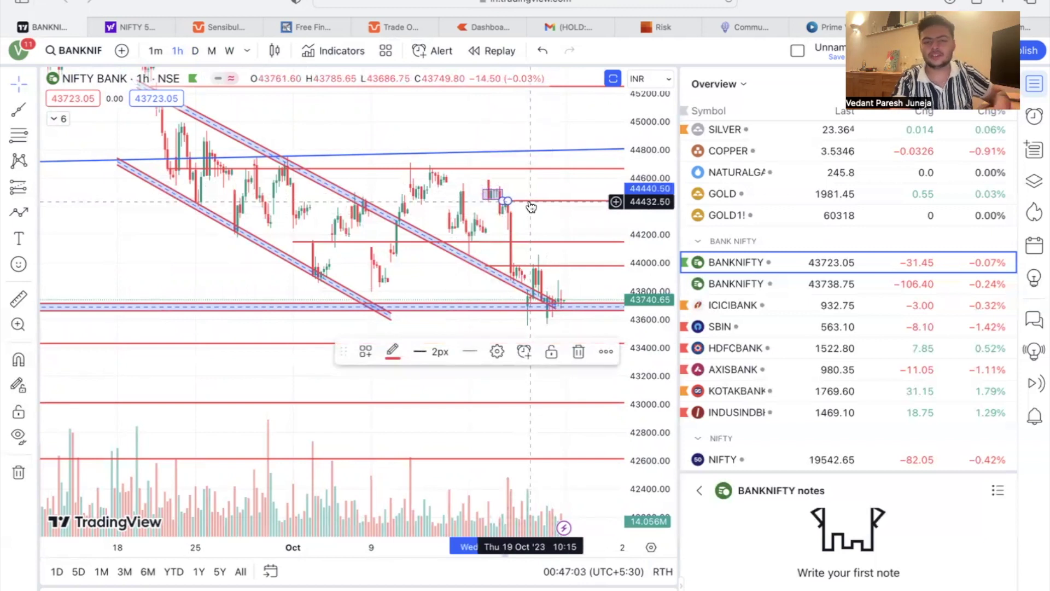
{"action": "left_click", "coordinate": [195, 50]}
{"action": "left_click", "coordinate": [176, 50]}
{"action": "scroll", "coordinate": [447, 313], "scroll_direction": "down", "scroll_amount": 5}
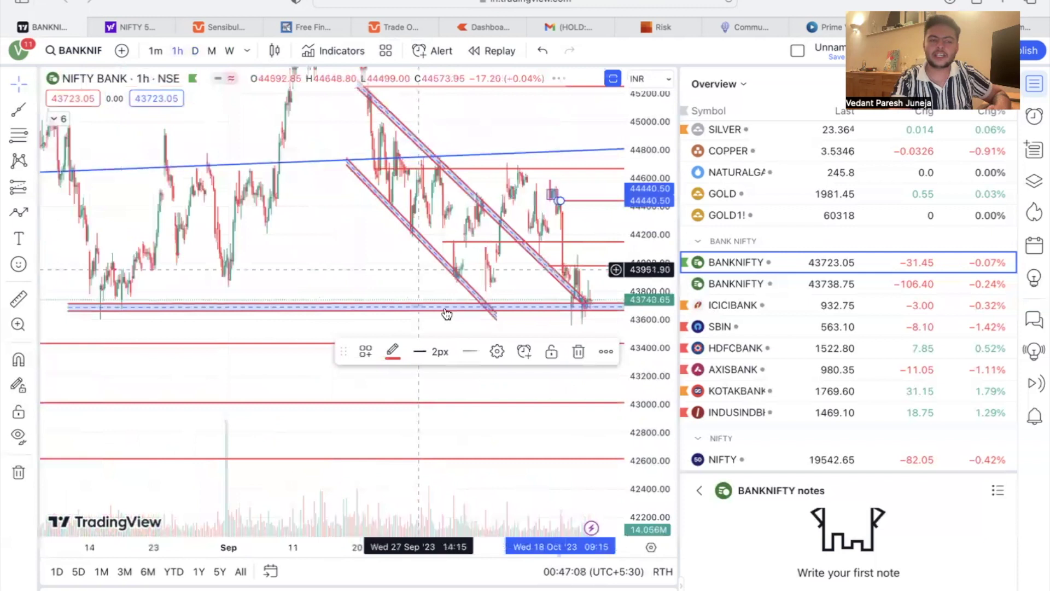
{"action": "scroll", "coordinate": [320, 408], "scroll_direction": "down", "scroll_amount": 4}
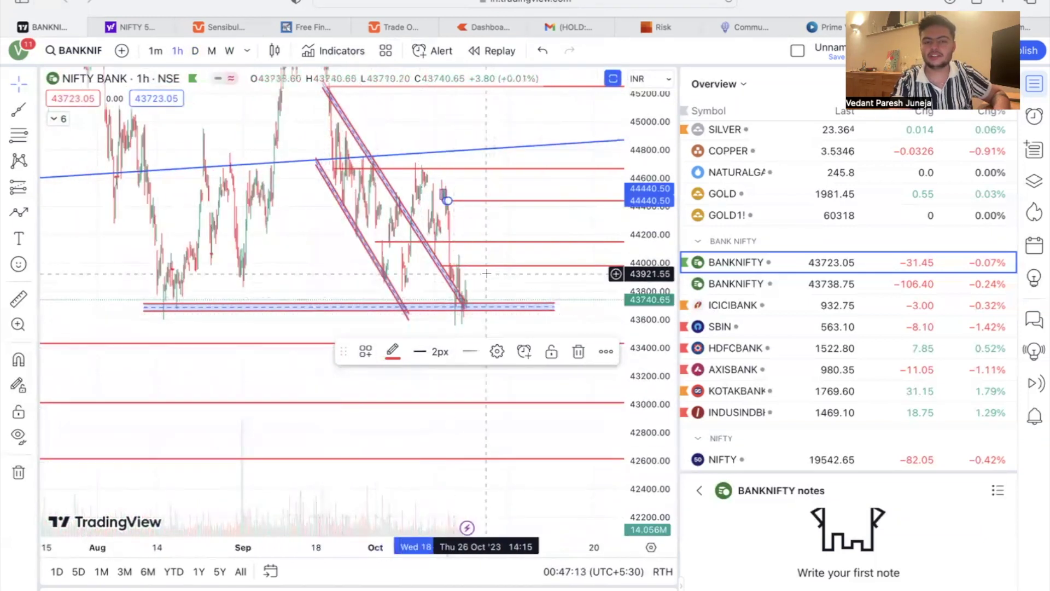
{"action": "scroll", "coordinate": [486, 273], "scroll_direction": "right", "scroll_amount": 3}
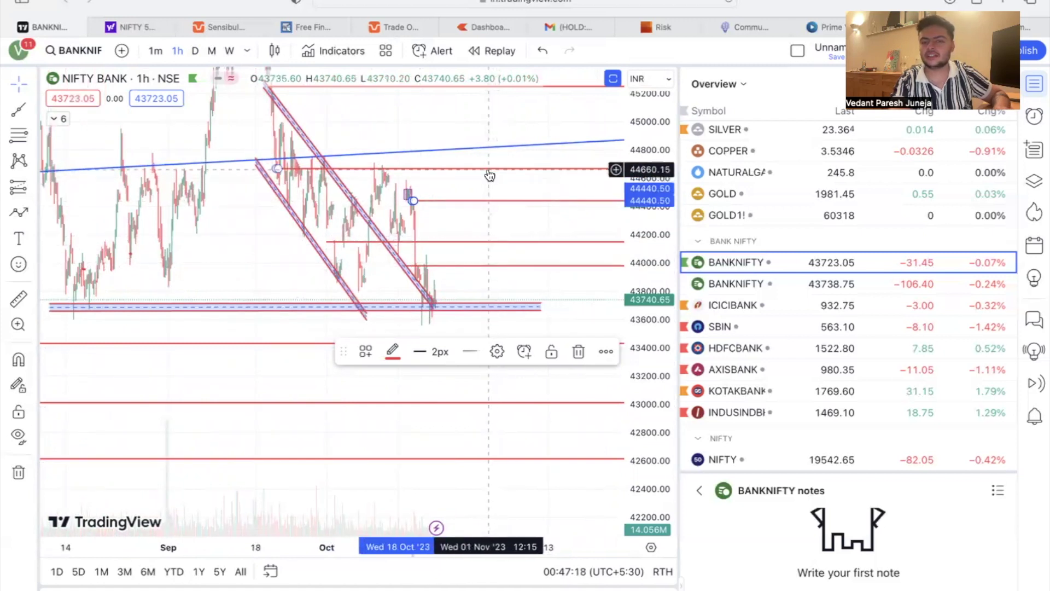
{"action": "scroll", "coordinate": [500, 190], "scroll_direction": "right", "scroll_amount": 6}
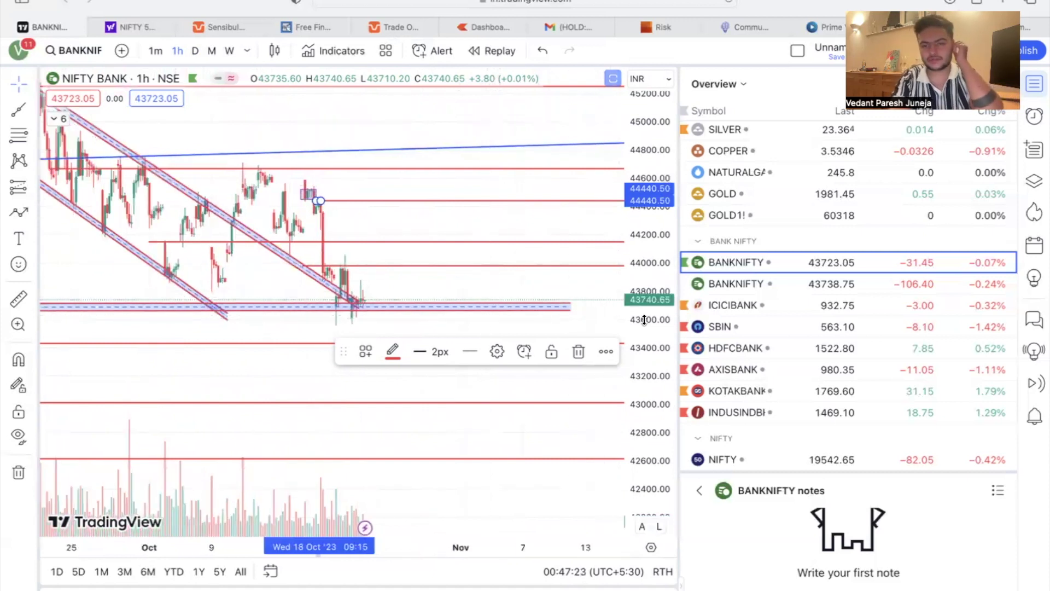
Compare the BANKNIFTY futures' hourly chart with the index's, then examine the index's support channel and the resistance levels above
{"action": "key", "text": "Down"}
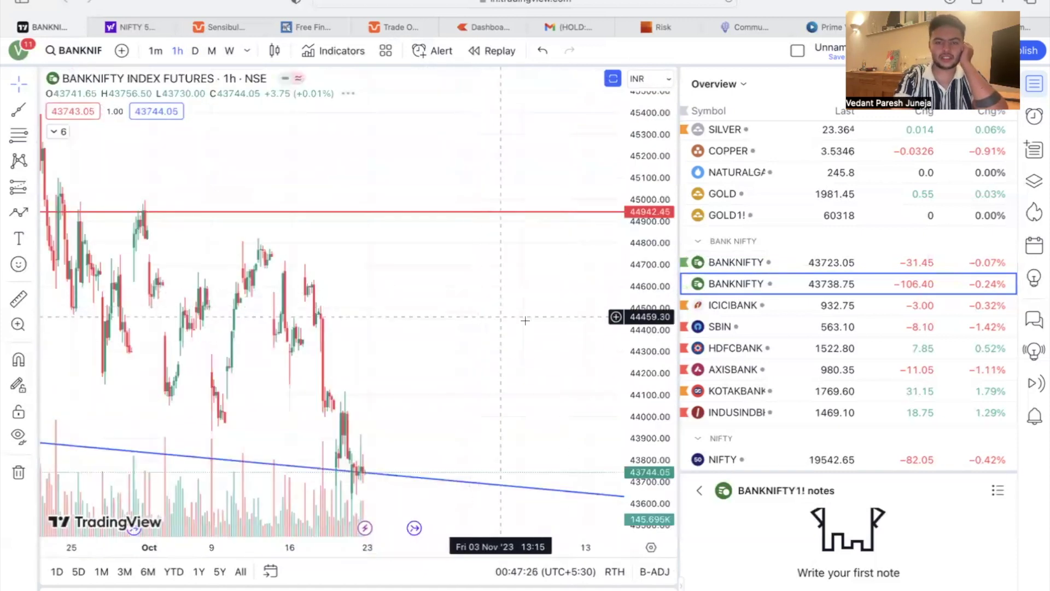
{"action": "left_click", "coordinate": [723, 262]}
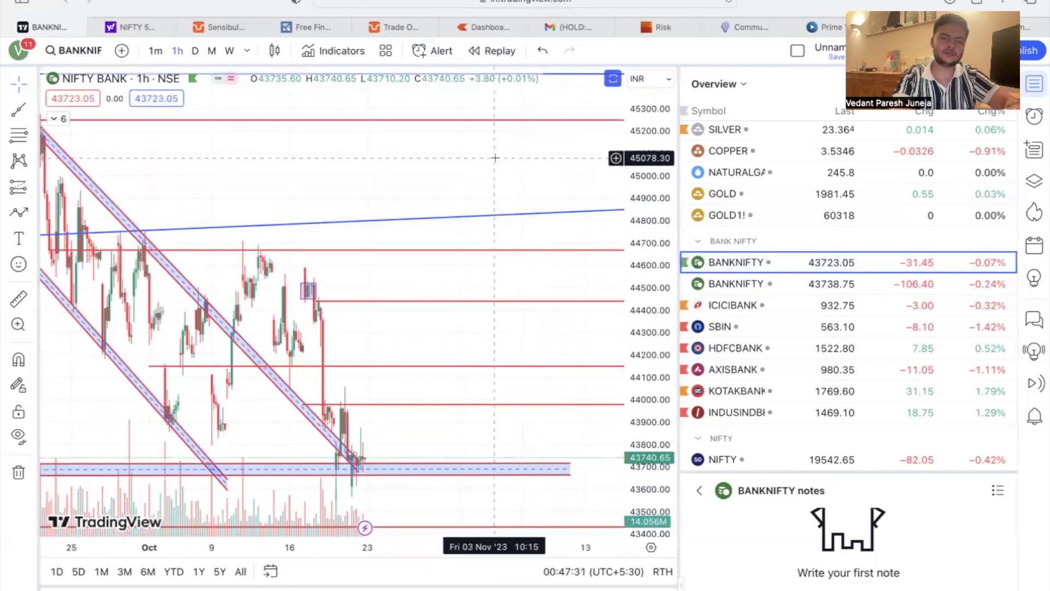
{"action": "left_click_drag", "start_coordinate": [491, 154], "coordinate": [490, 120]}
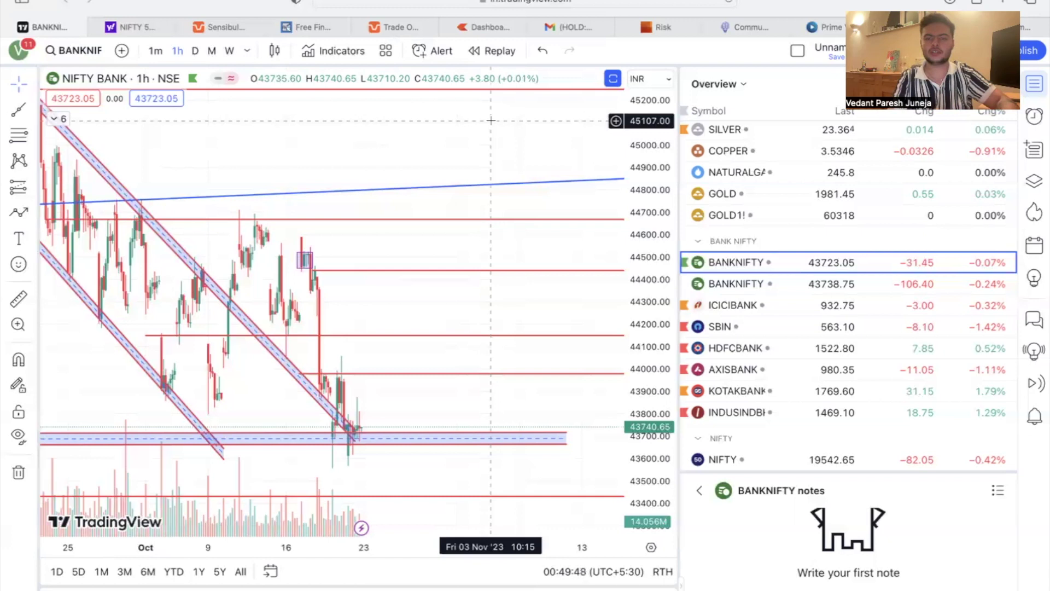
Open SBIN's chart on the daily timeframe and examine its October decline around the rising channel and green support zone
{"action": "key", "text": "Down"}
{"action": "key", "text": "Down"}
{"action": "key", "text": "Down"}
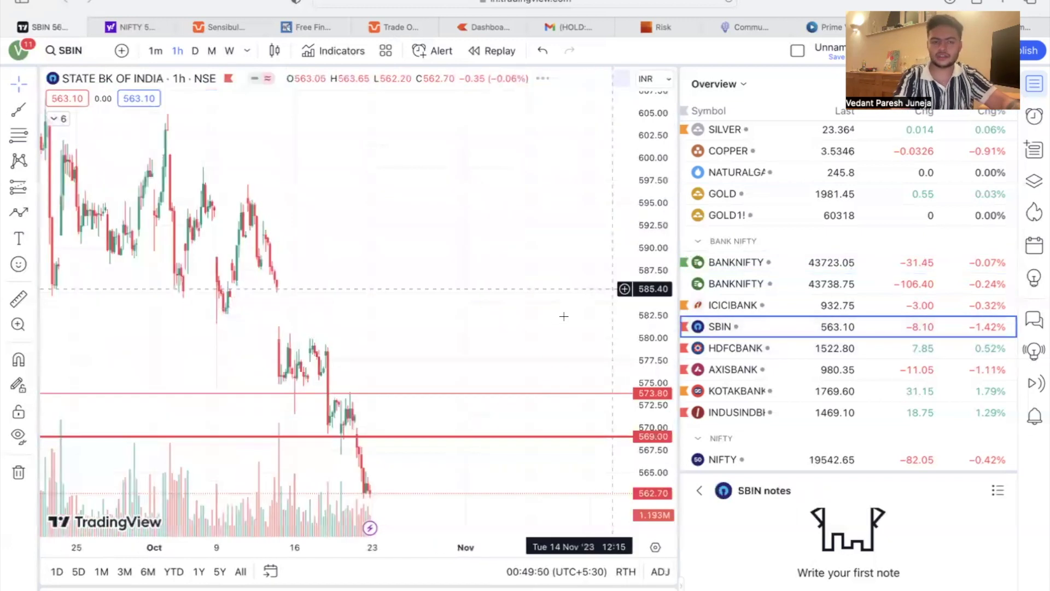
{"action": "scroll", "coordinate": [584, 180], "scroll_direction": "down", "scroll_amount": 8}
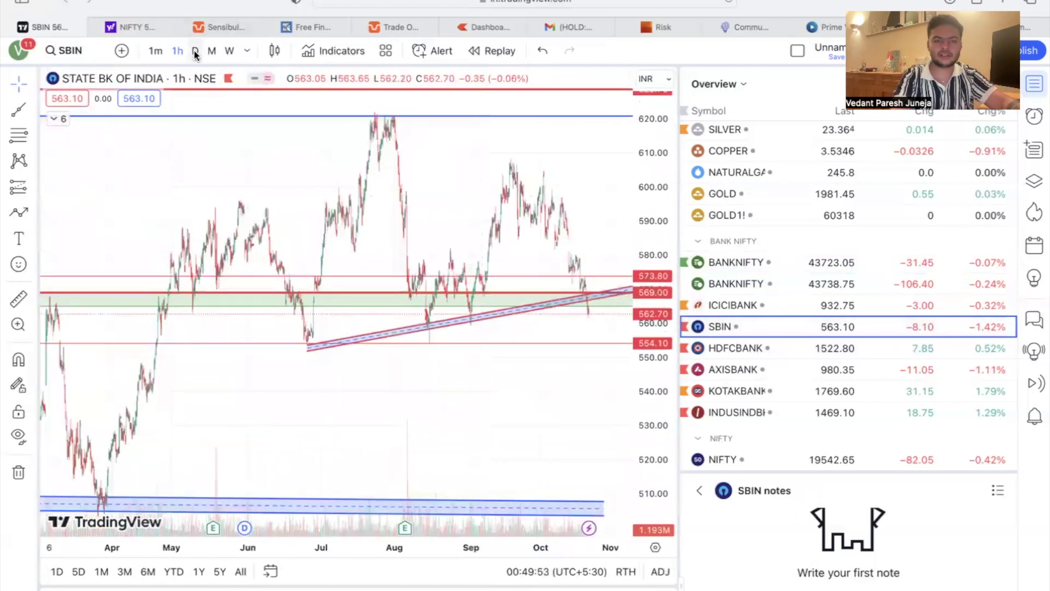
{"action": "left_click", "coordinate": [194, 50]}
{"action": "scroll", "coordinate": [328, 369], "scroll_direction": "up", "scroll_amount": 5}
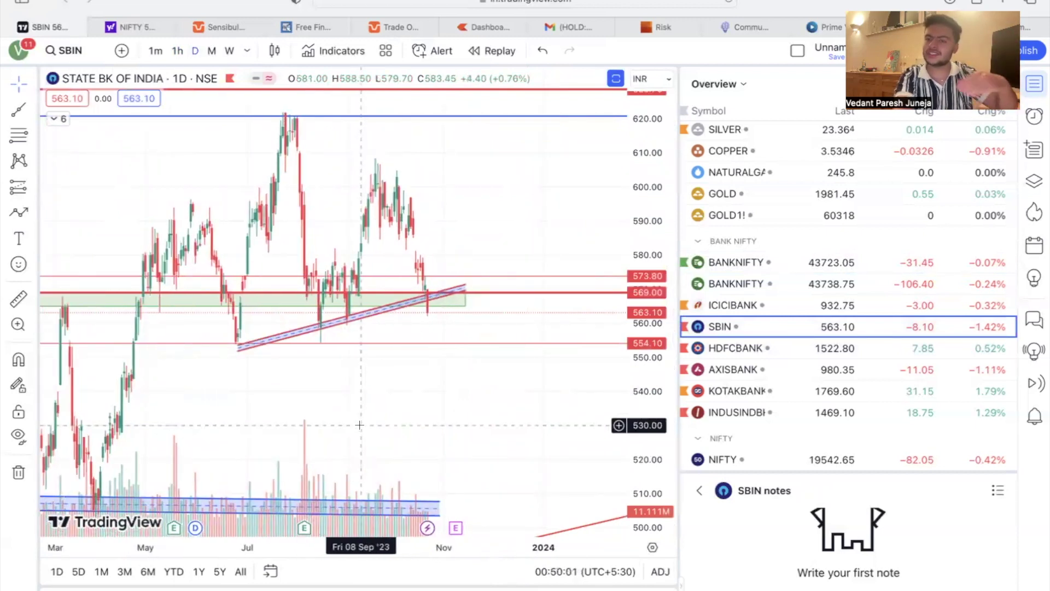
{"action": "scroll", "coordinate": [410, 372], "scroll_direction": "up", "scroll_amount": 5}
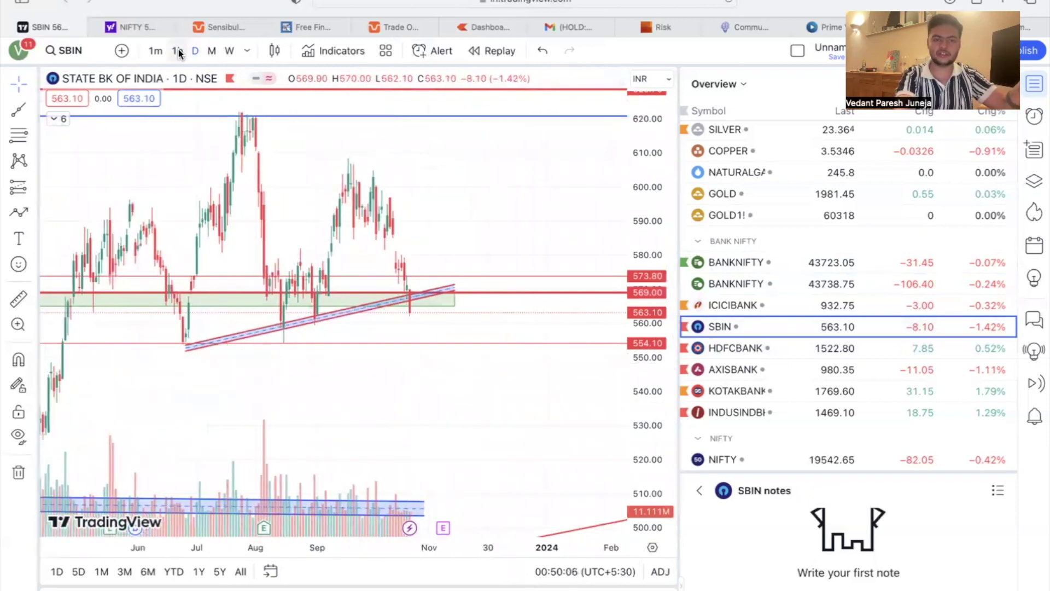
Draw red horizontal support lines on SBIN from the August low near 558.70 and the June low near 554.10
{"action": "key", "text": "alt+t"}
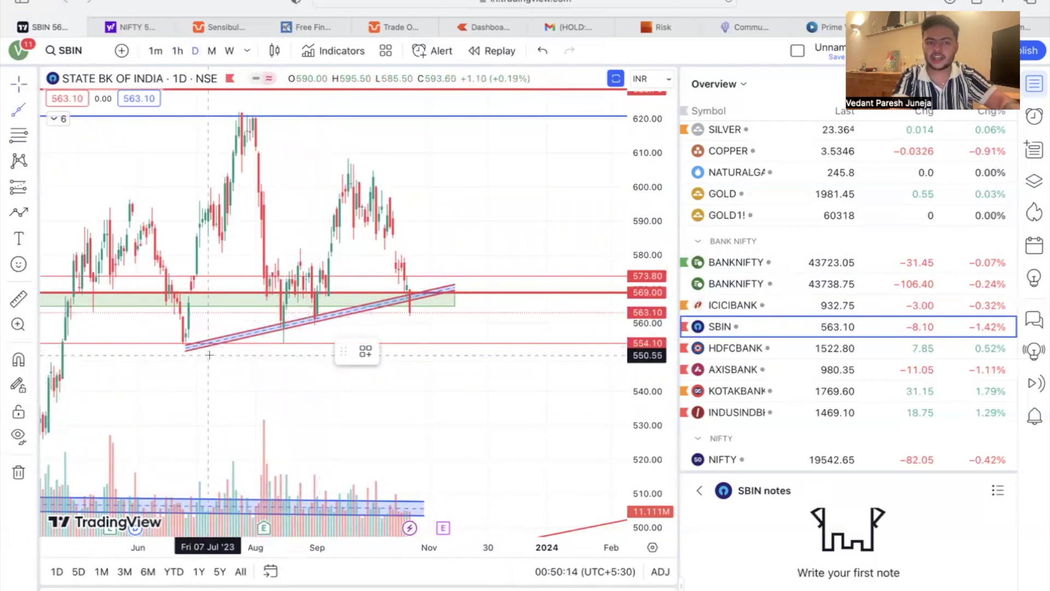
{"action": "scroll", "coordinate": [304, 339], "scroll_direction": "down", "scroll_amount": 3}
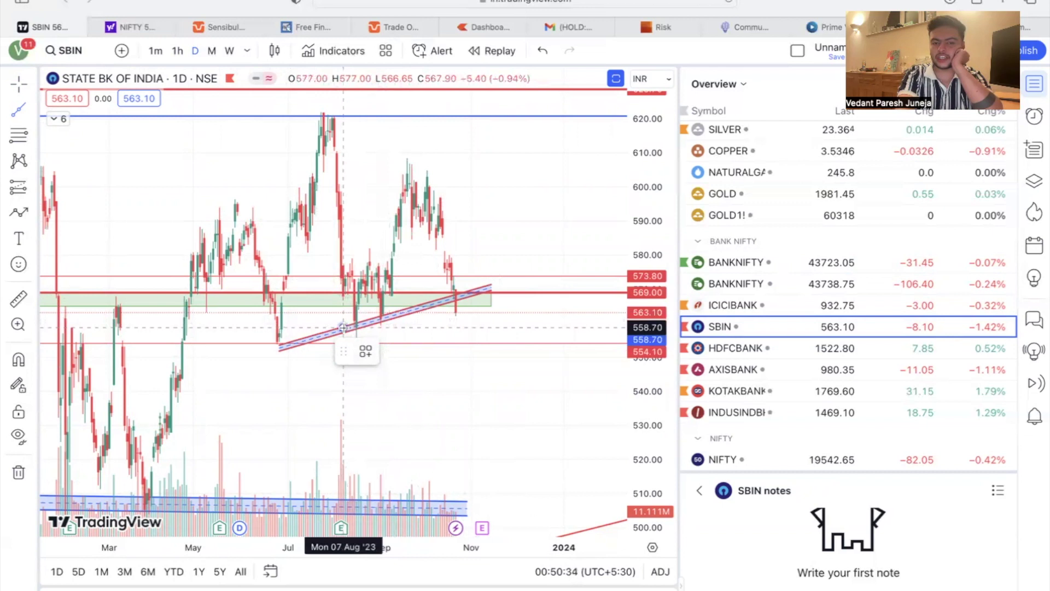
{"action": "mouse_move", "coordinate": [544, 398]}
{"action": "left_mouse_down"}
{"action": "mouse_move", "coordinate": [556, 382]}
{"action": "mouse_move", "coordinate": [546, 429]}
{"action": "mouse_move", "coordinate": [541, 402]}
{"action": "left_mouse_up"}
{"action": "left_click", "coordinate": [17, 110]}
{"action": "left_click", "coordinate": [242, 325]}
{"action": "left_click", "coordinate": [454, 325]}
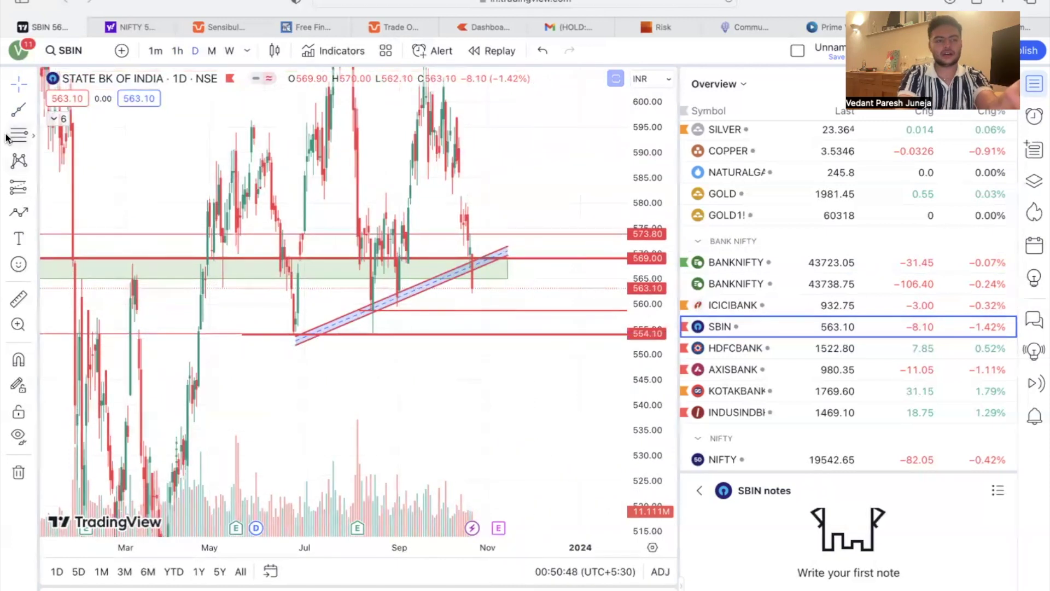
Add the text label "Stop loss" beside SBIN's latest candles, just above the end of the rising channel
{"action": "left_click", "coordinate": [19, 238]}
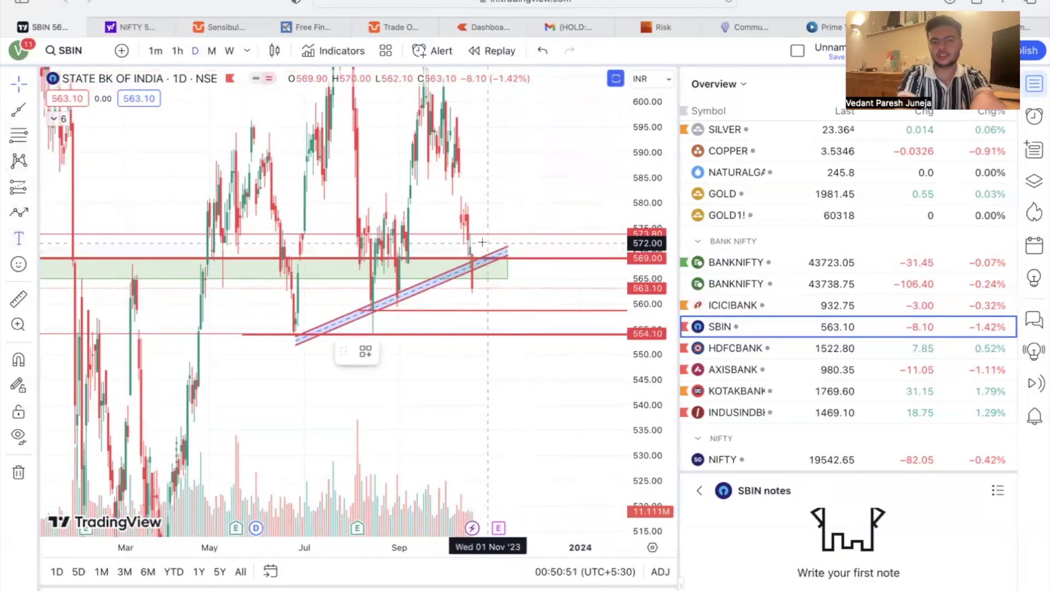
{"action": "left_click", "coordinate": [538, 249]}
{"action": "type", "text": "Stop loss"}
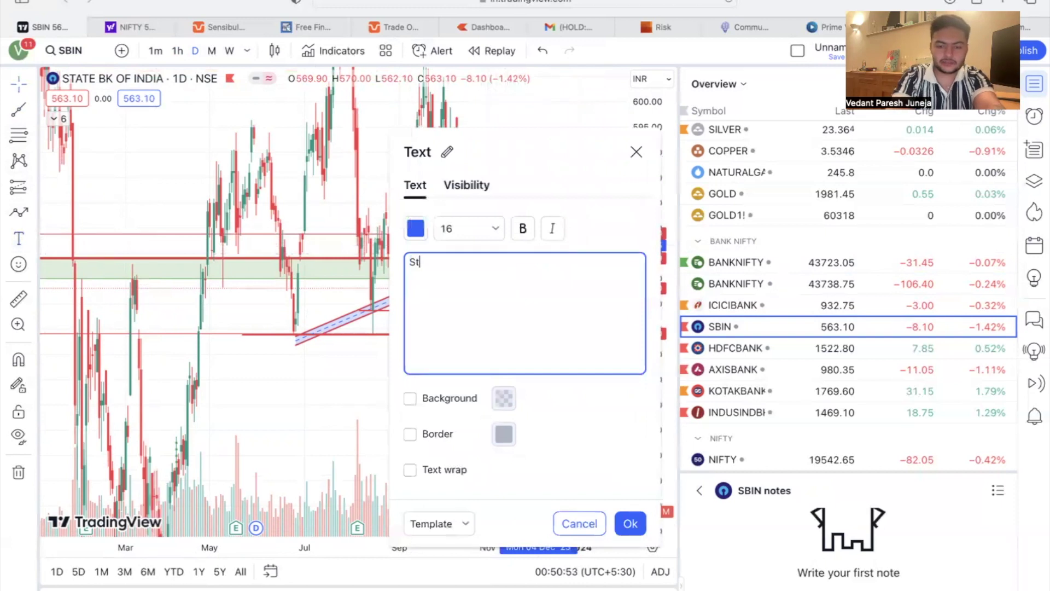
{"action": "left_click", "coordinate": [630, 523]}
{"action": "left_click_drag", "start_coordinate": [549, 251], "coordinate": [485, 248]}
{"action": "left_click", "coordinate": [473, 267]}
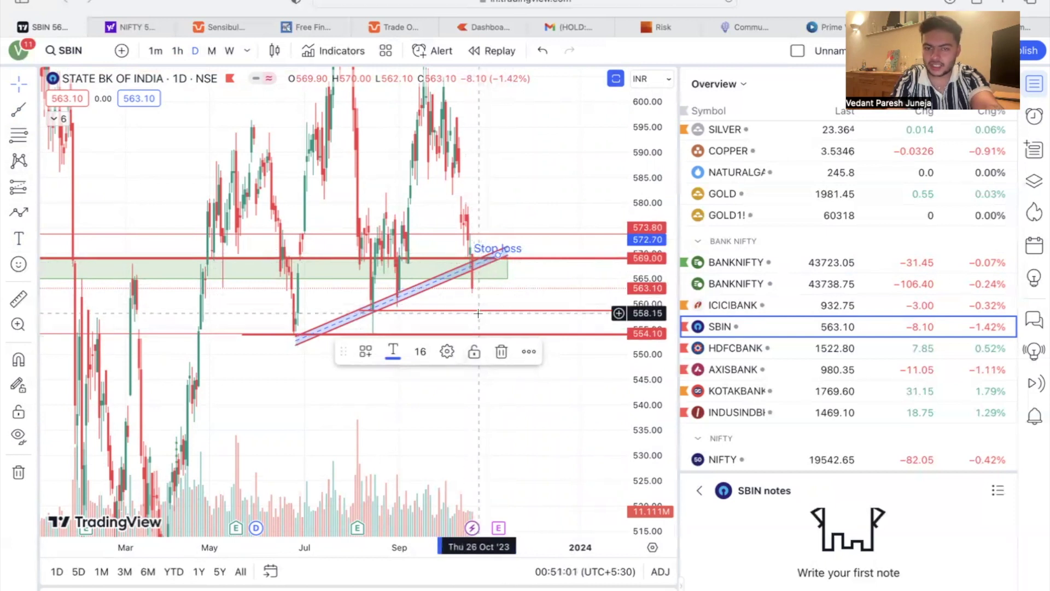
Draw a red horizontal support line on SBIN from the April consolidation at about 544
{"action": "scroll", "coordinate": [586, 418], "scroll_direction": "down", "scroll_amount": 5}
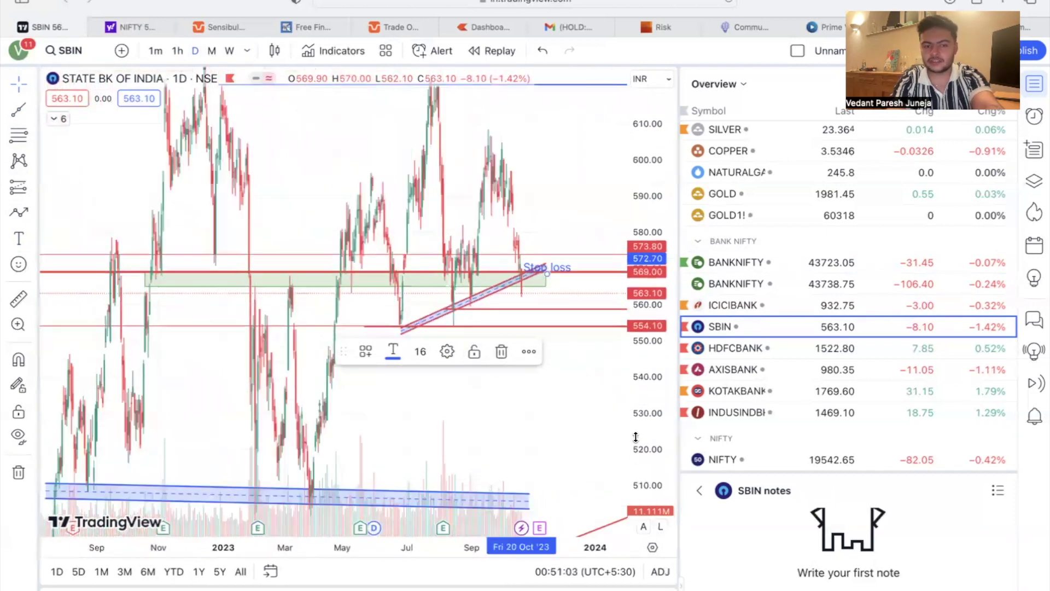
{"action": "scroll", "coordinate": [457, 382], "scroll_direction": "up", "scroll_amount": 5}
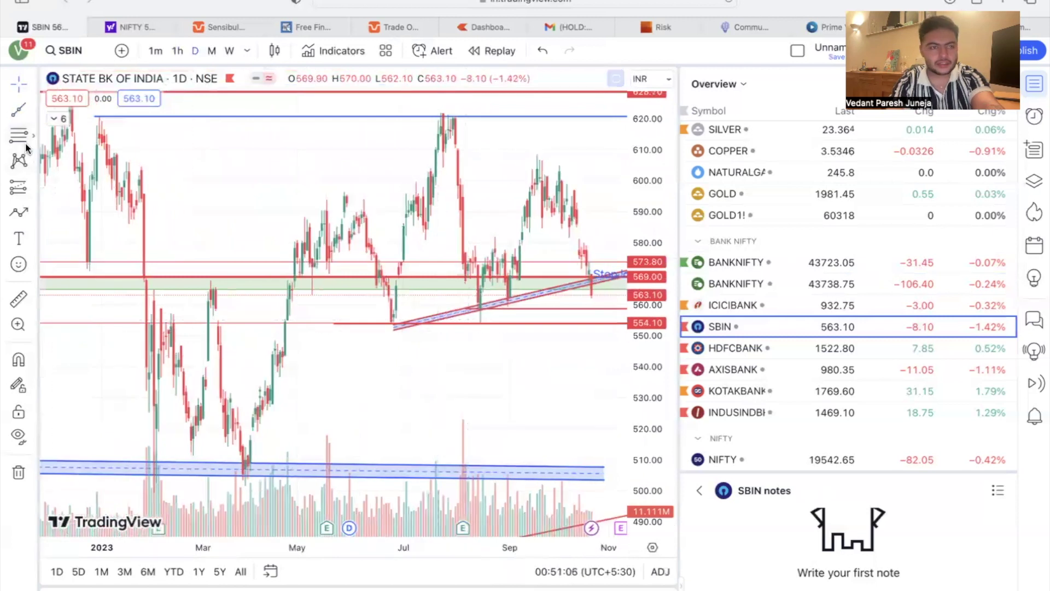
{"action": "left_click", "coordinate": [267, 354]}
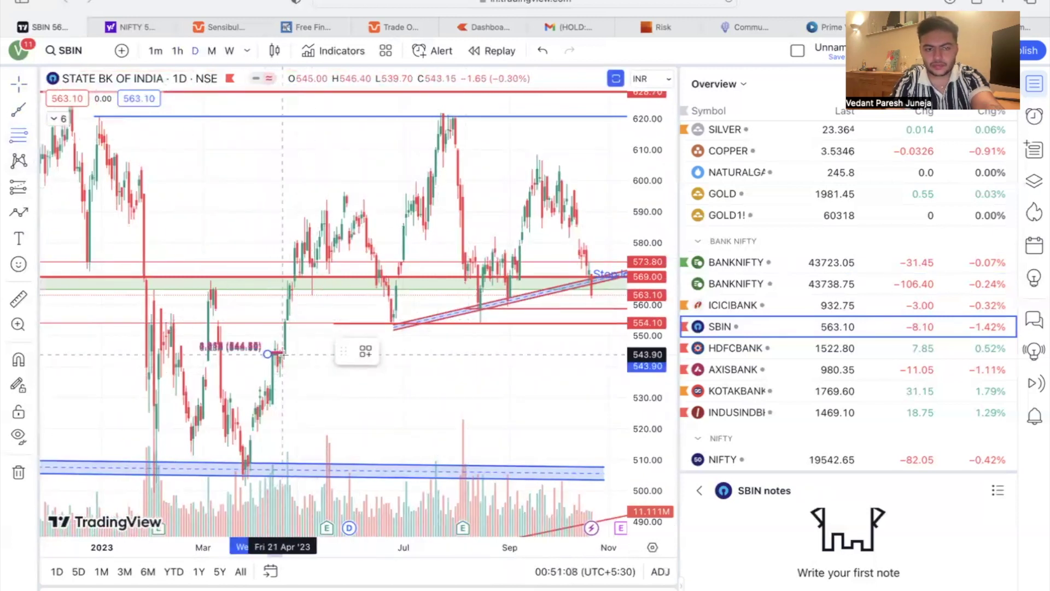
{"action": "key", "text": "Escape"}
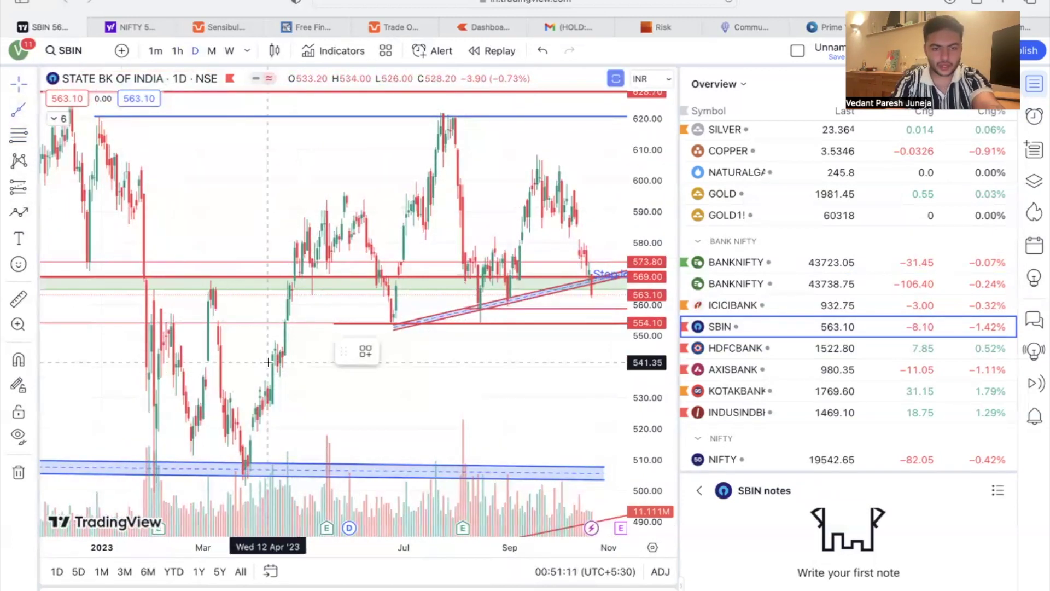
{"action": "left_click", "coordinate": [242, 352]}
{"action": "left_click", "coordinate": [255, 354]}
{"action": "scroll", "coordinate": [235, 352], "scroll_direction": "right", "scroll_amount": 5}
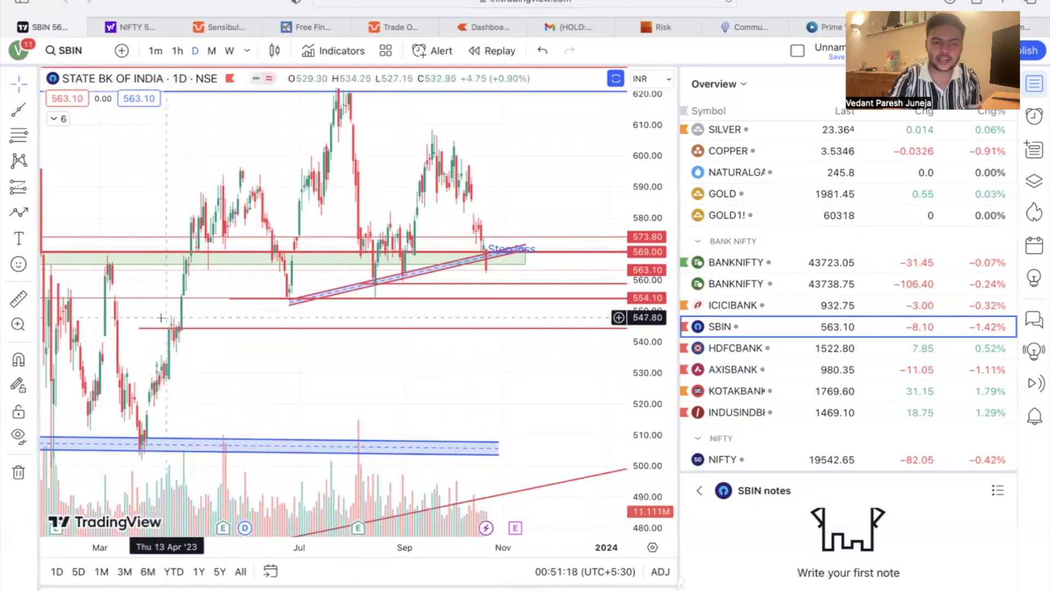
Review SBIN's daily support levels below the rising channel and nudge the "Stop loss" label up to about 573.40
{"action": "scroll", "coordinate": [119, 327], "scroll_direction": "up", "scroll_amount": 5}
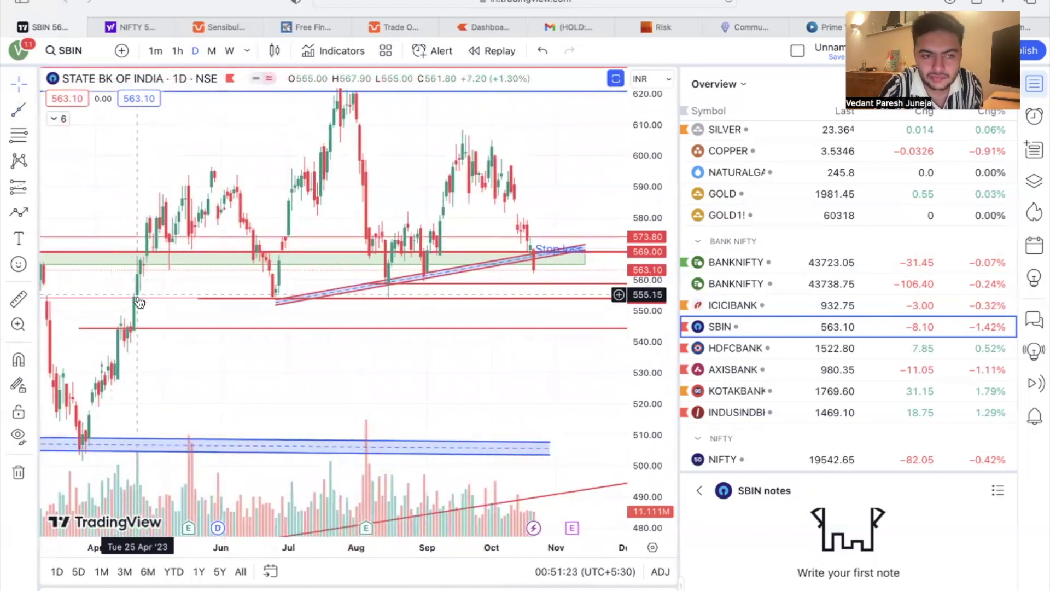
{"action": "scroll", "coordinate": [328, 404], "scroll_direction": "down", "scroll_amount": 2}
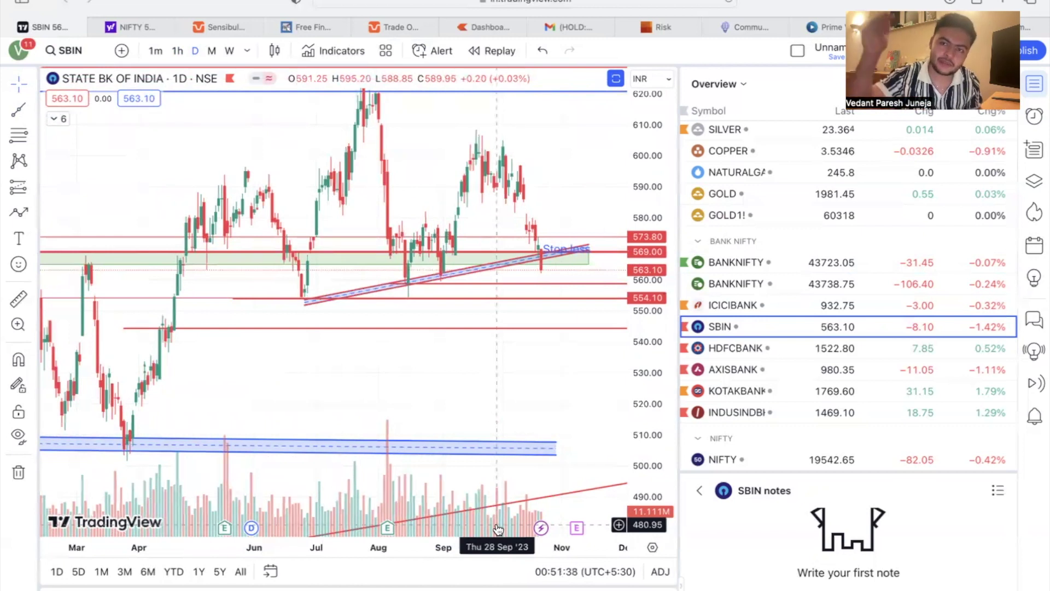
{"action": "left_click_drag", "start_coordinate": [660, 451], "coordinate": [659, 492]}
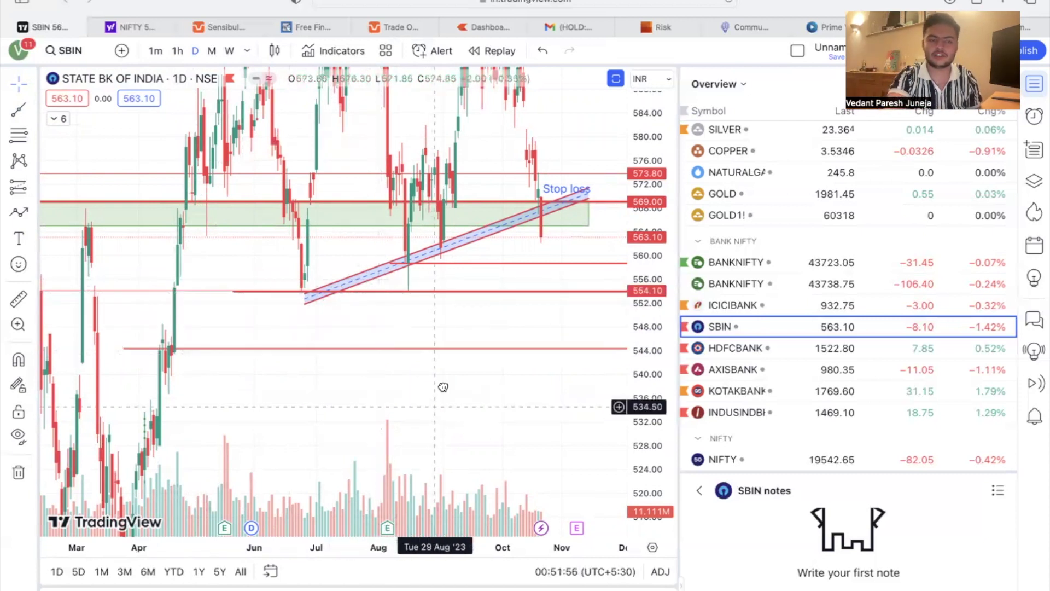
{"action": "scroll", "coordinate": [443, 383], "scroll_direction": "down", "scroll_amount": 5}
{"action": "scroll", "coordinate": [567, 376], "scroll_direction": "right", "scroll_amount": 5}
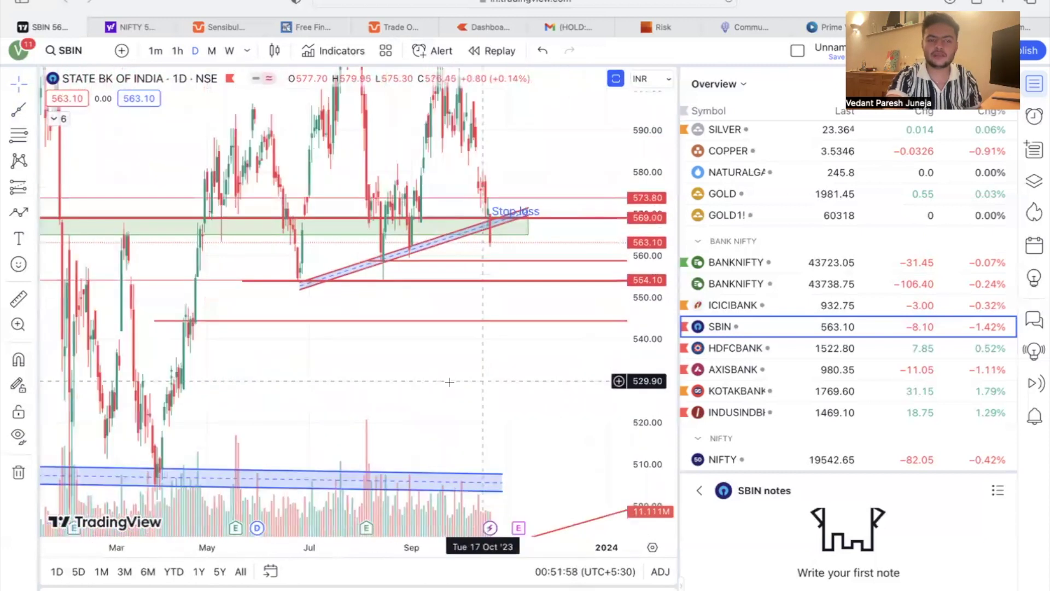
{"action": "scroll", "coordinate": [425, 386], "scroll_direction": "down", "scroll_amount": 3}
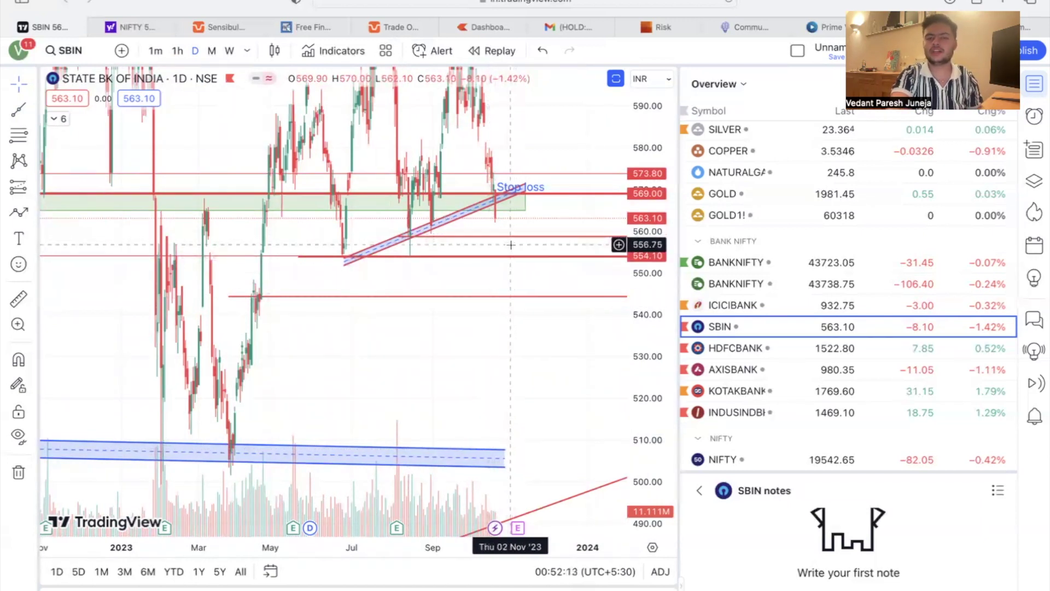
{"action": "left_click", "coordinate": [525, 182]}
{"action": "left_click", "coordinate": [516, 185]}
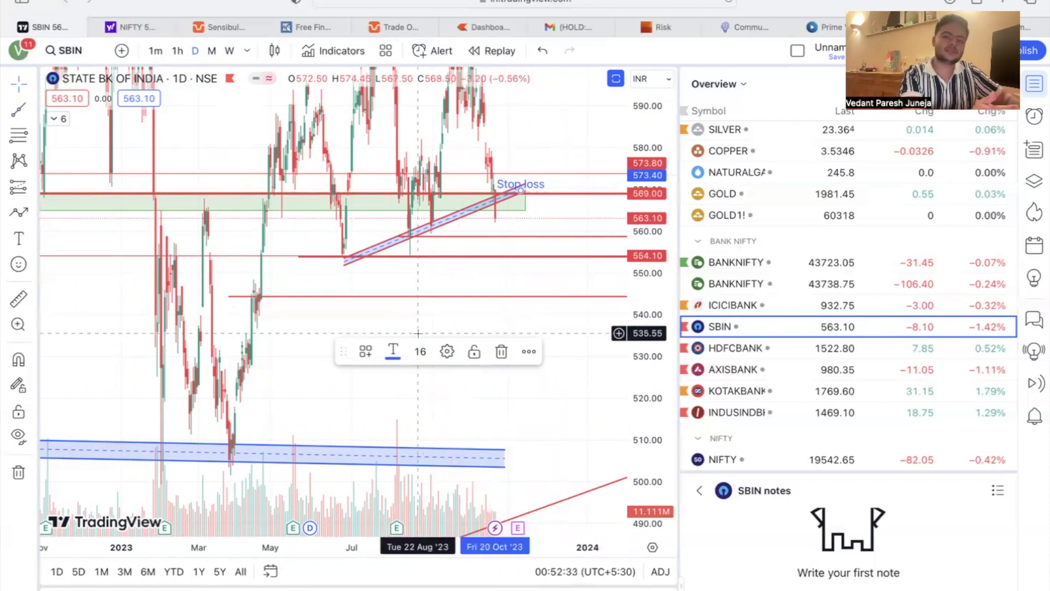
Try to find Bank of America by searching the symbols for "BANK AME"
{"action": "type", "text": "BANKN"}
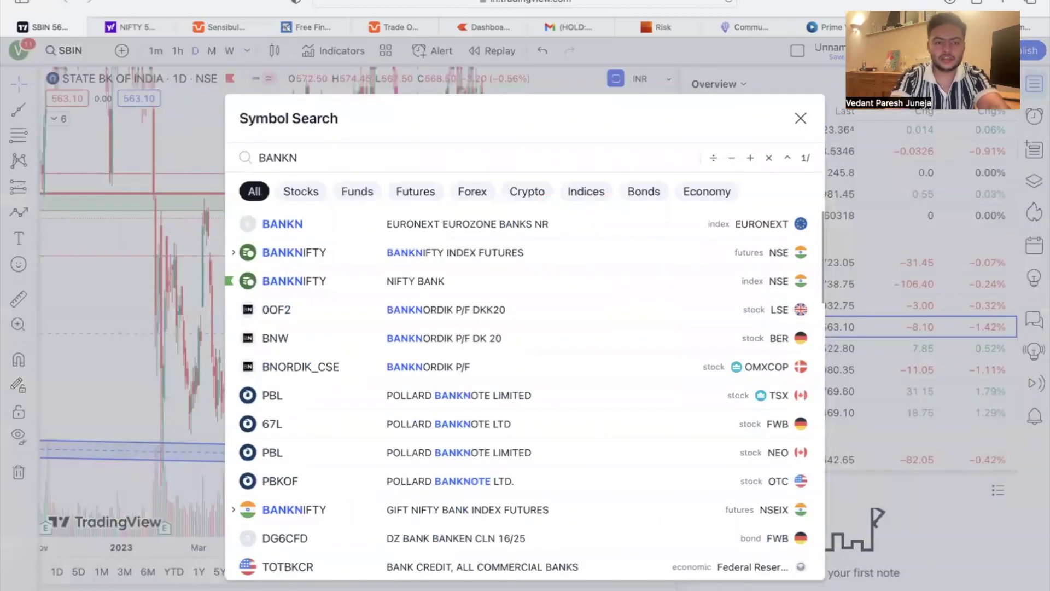
{"action": "key", "text": "BackSpace"}
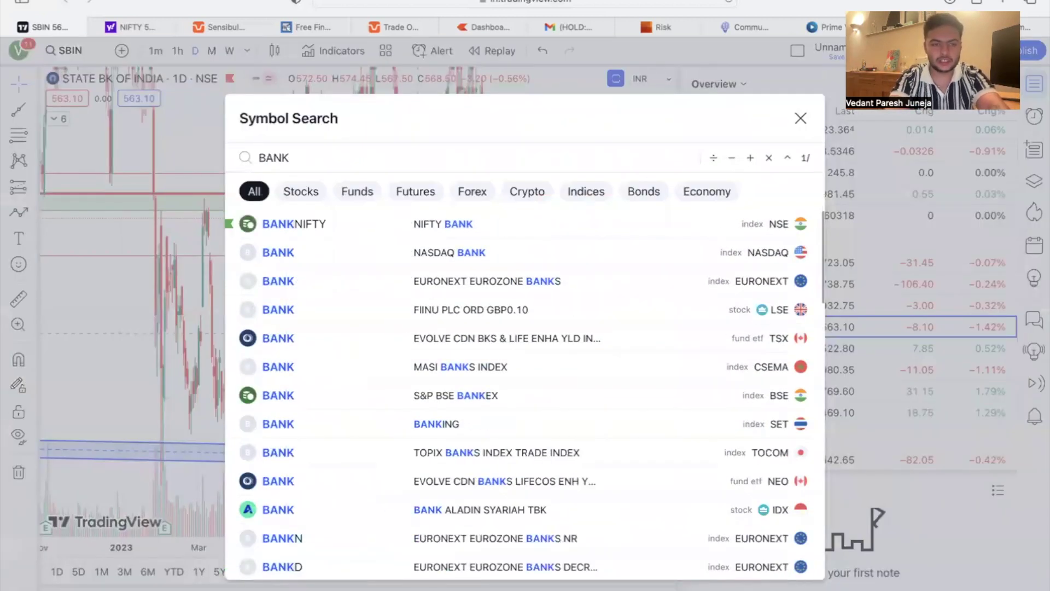
{"action": "type", "text": "AM"}
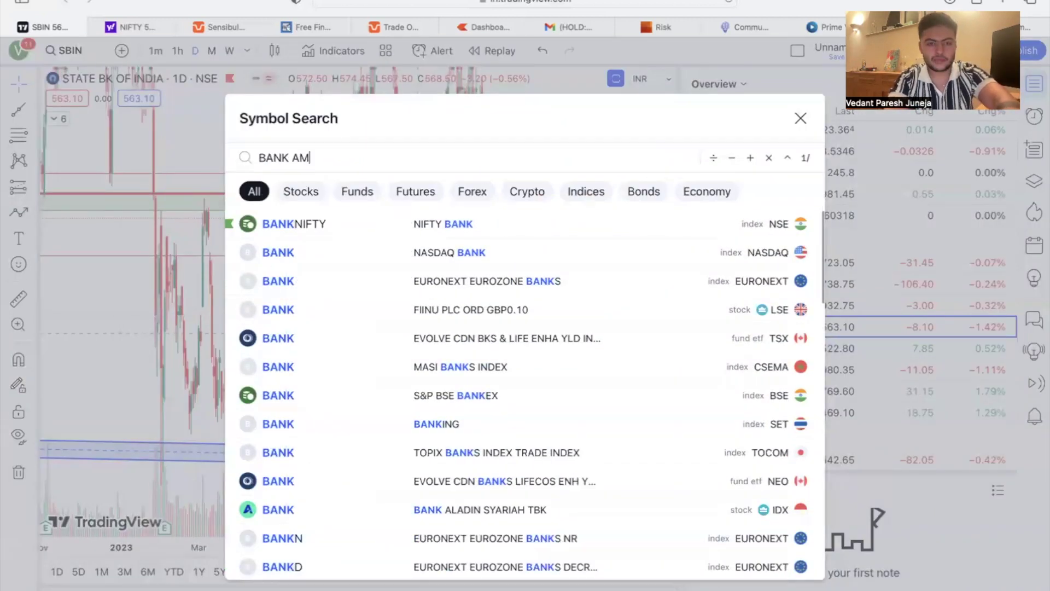
{"action": "type", "text": "E"}
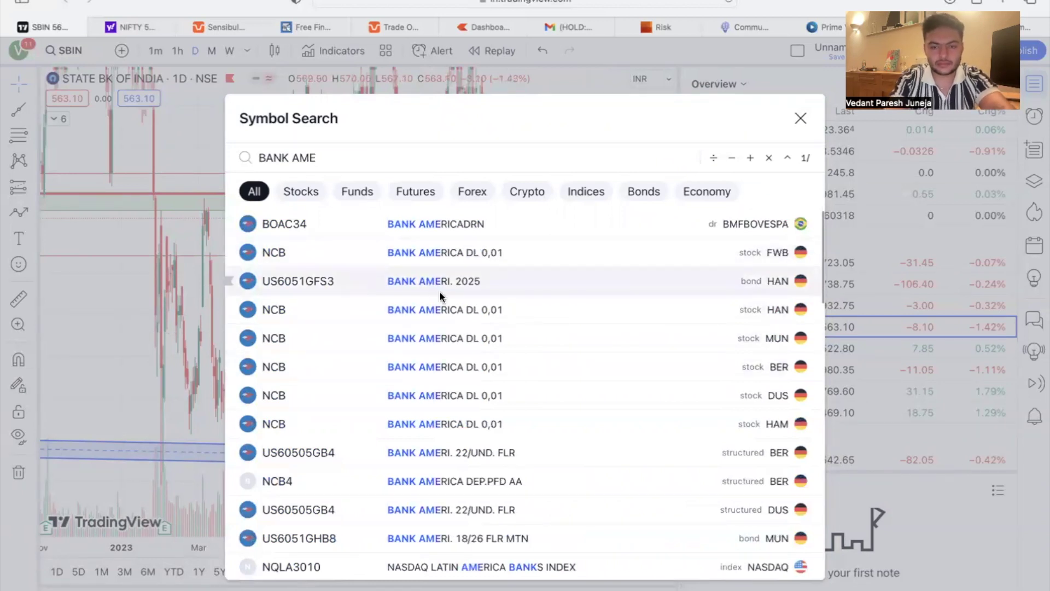
{"action": "scroll", "coordinate": [444, 498], "scroll_direction": "down", "scroll_amount": 3}
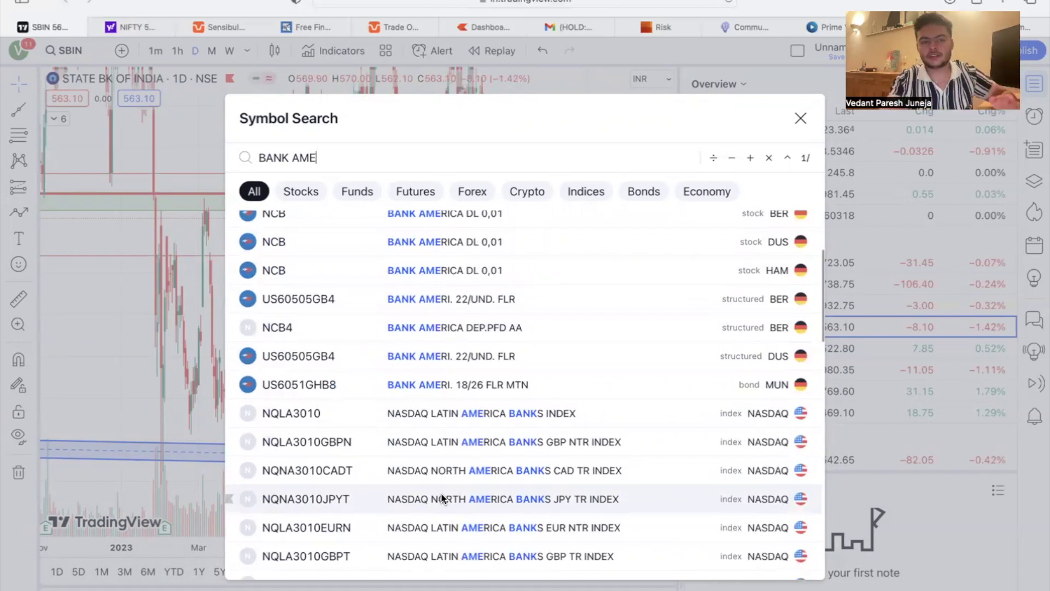
{"action": "scroll", "coordinate": [443, 498], "scroll_direction": "up", "scroll_amount": 3}
{"action": "key", "text": "BackSpace"}
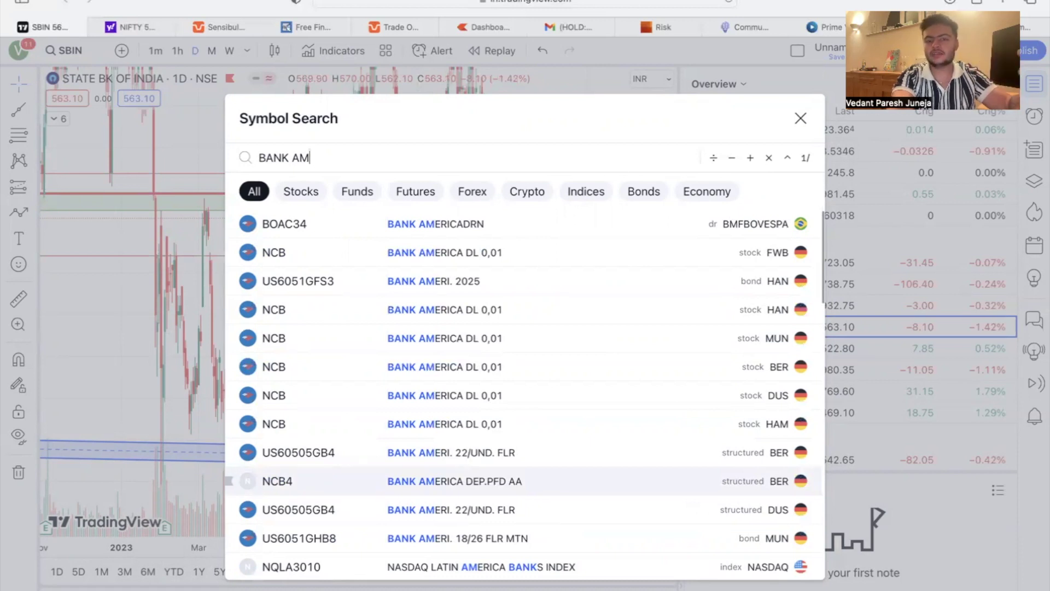
{"action": "key", "text": "BackSpace"}
{"action": "key", "text": "BackSpace"}
{"action": "key", "text": "BackSpace"}
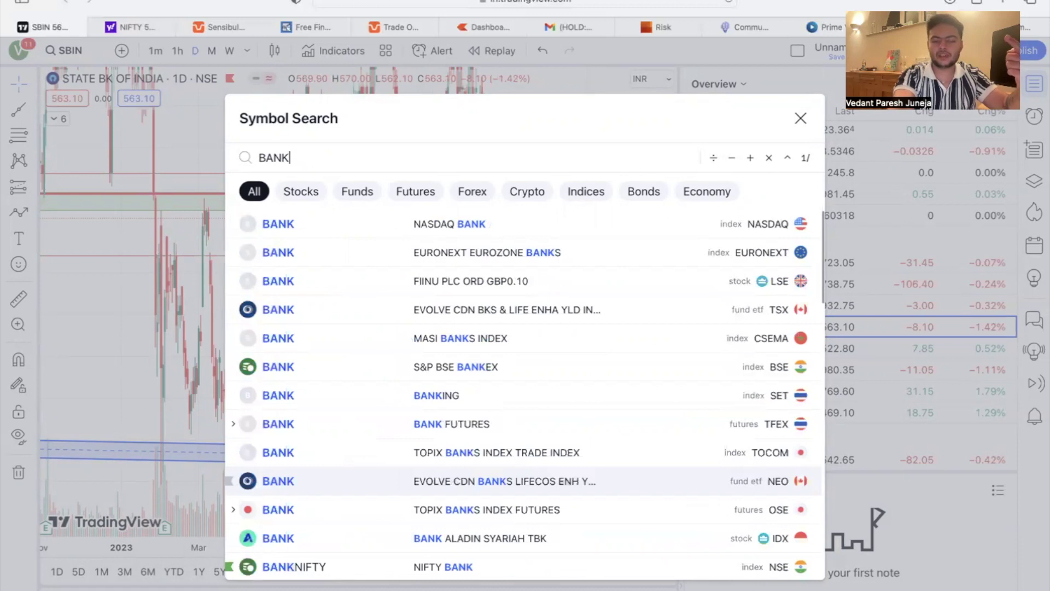
{"action": "key", "text": "BackSpace"}
{"action": "key", "text": "BackSpace"}
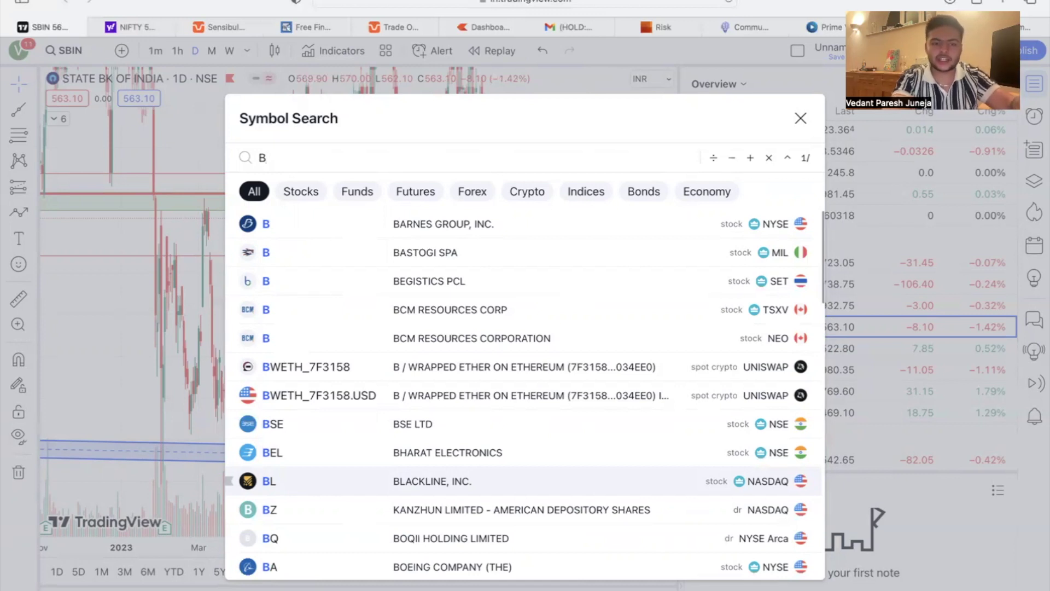
Search the symbols for "BANK OF AMER" and open the NYSE stock BAC, Bank of America Corporation
{"action": "type", "text": "ANK OF AMER"}
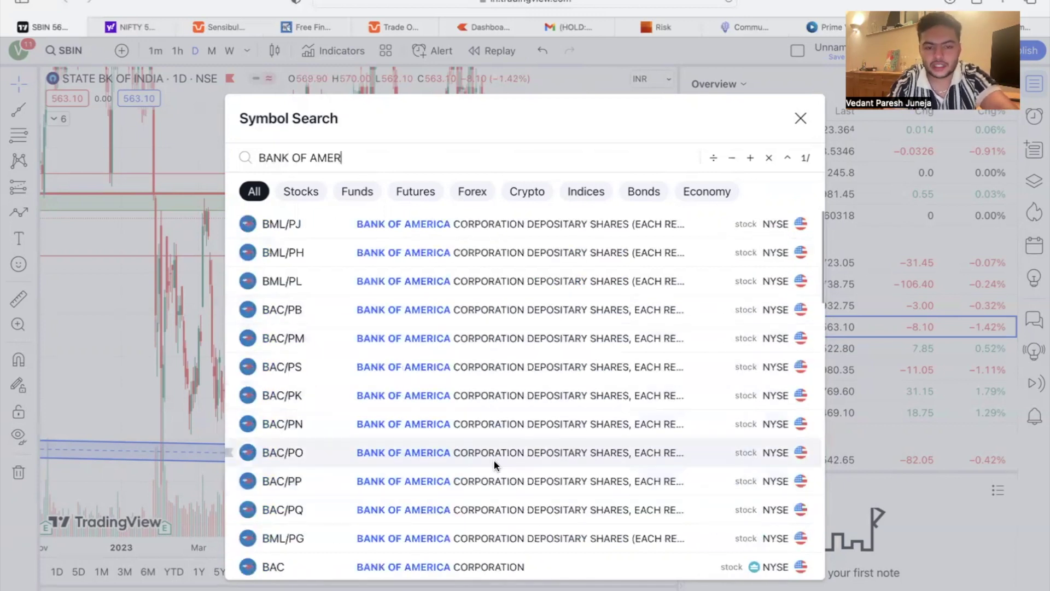
{"action": "scroll", "coordinate": [494, 460], "scroll_direction": "down", "scroll_amount": 3}
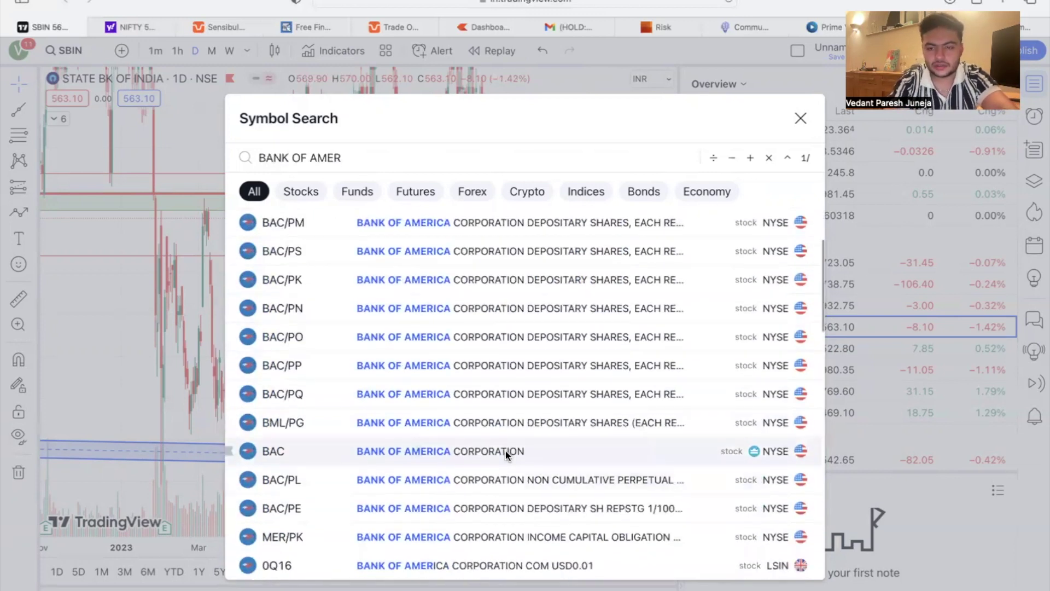
{"action": "left_click", "coordinate": [505, 450]}
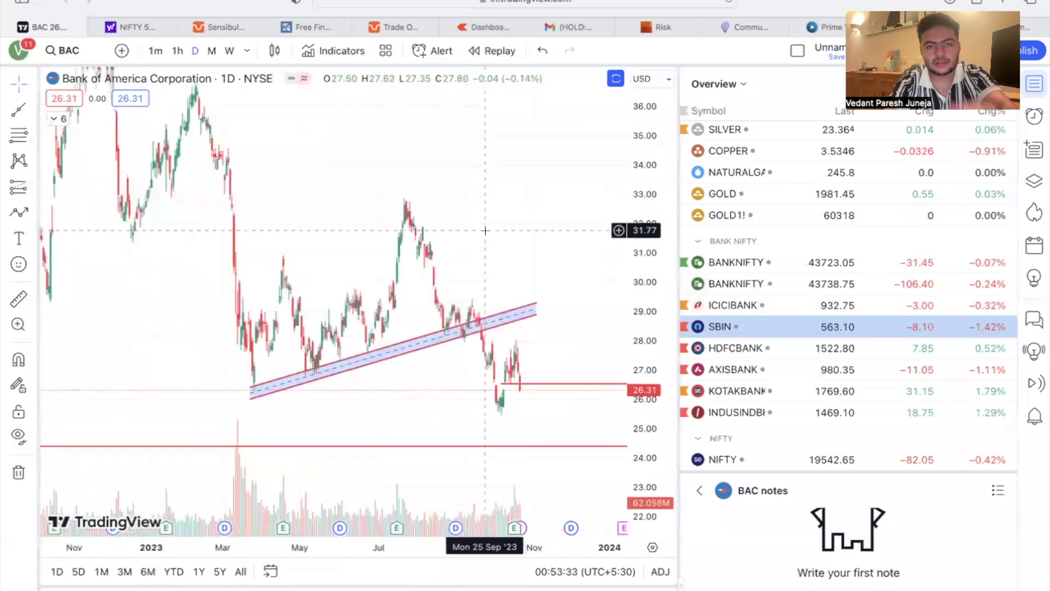
Examine Bank of America's long-term price history and support levels on the weekly chart
{"action": "scroll", "coordinate": [339, 342], "scroll_direction": "down", "scroll_amount": 10}
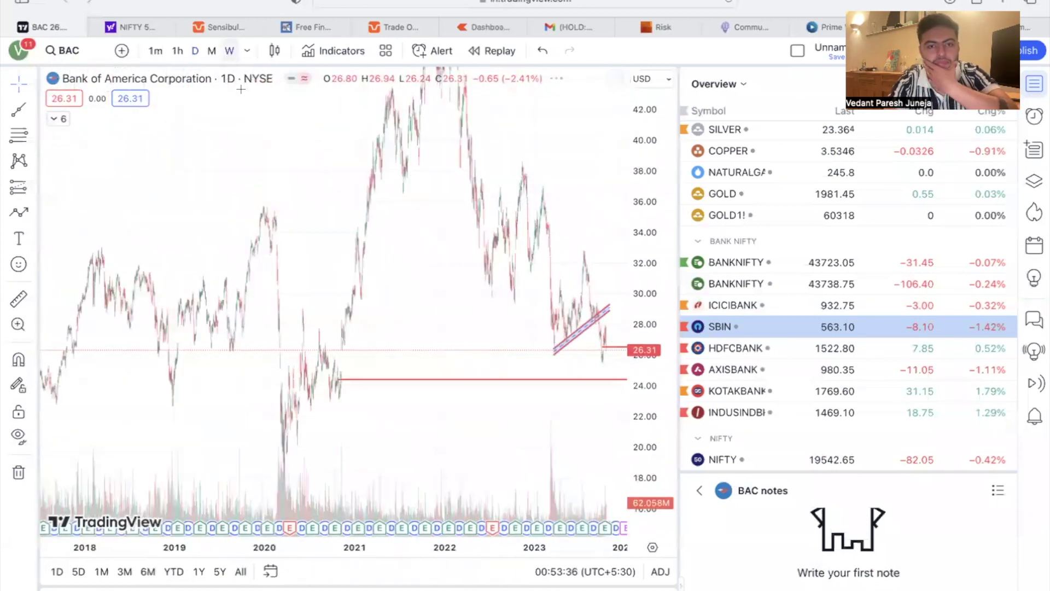
{"action": "left_click", "coordinate": [229, 50]}
{"action": "scroll", "coordinate": [429, 405], "scroll_direction": "down", "scroll_amount": 5}
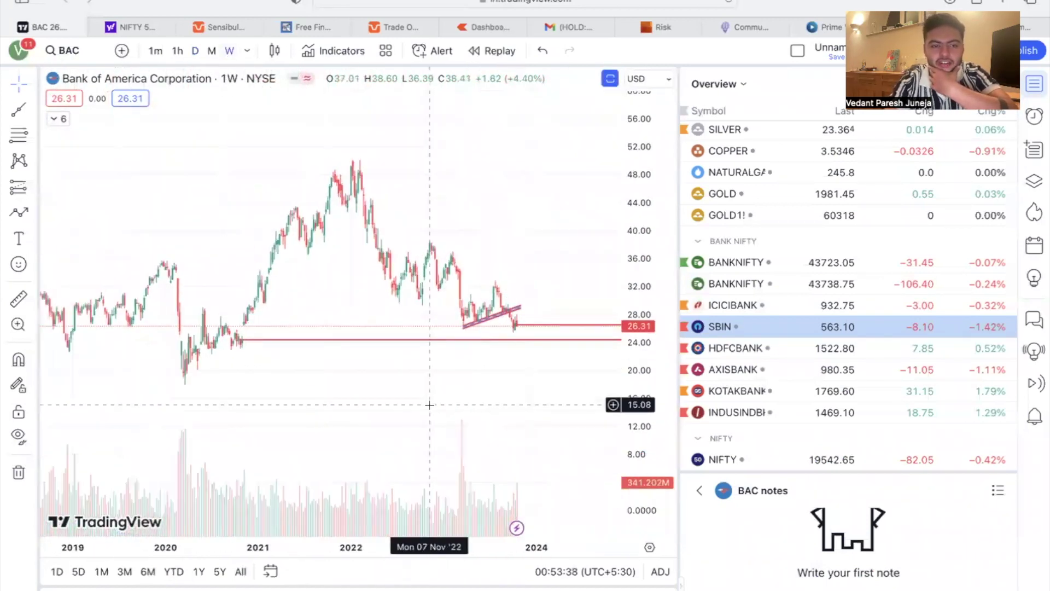
{"action": "scroll", "coordinate": [429, 405], "scroll_direction": "down", "scroll_amount": 5}
{"action": "scroll", "coordinate": [429, 404], "scroll_direction": "up", "scroll_amount": 8}
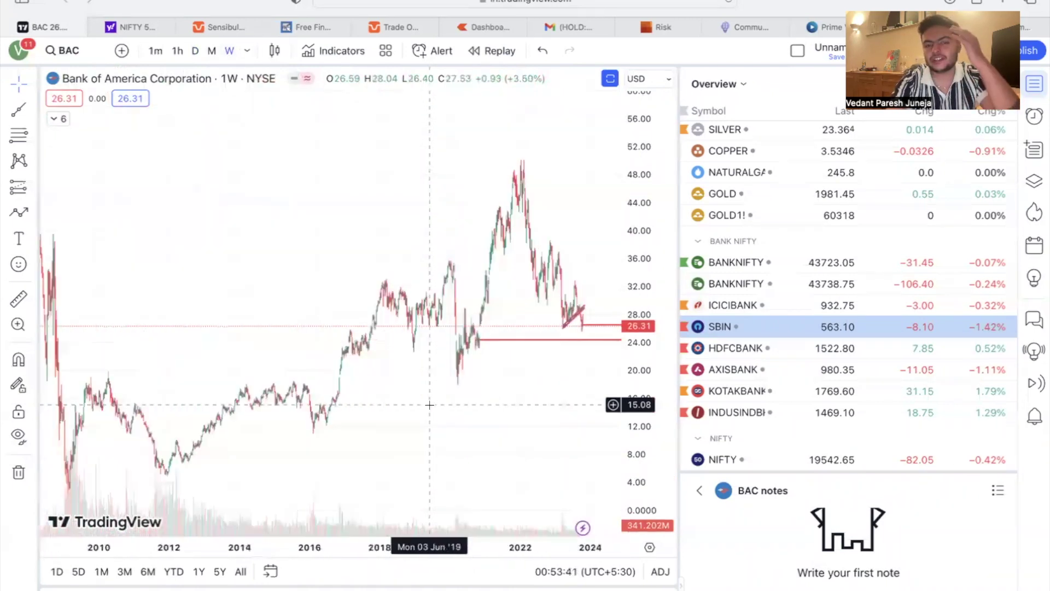
{"action": "scroll", "coordinate": [429, 405], "scroll_direction": "up", "scroll_amount": 1}
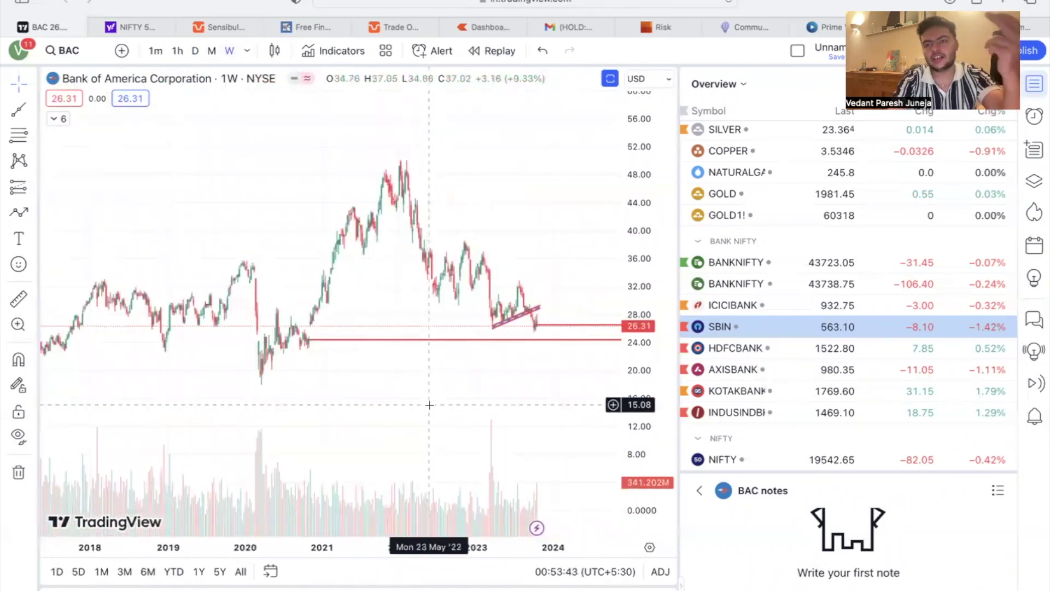
{"action": "scroll", "coordinate": [429, 389], "scroll_direction": "down", "scroll_amount": 2}
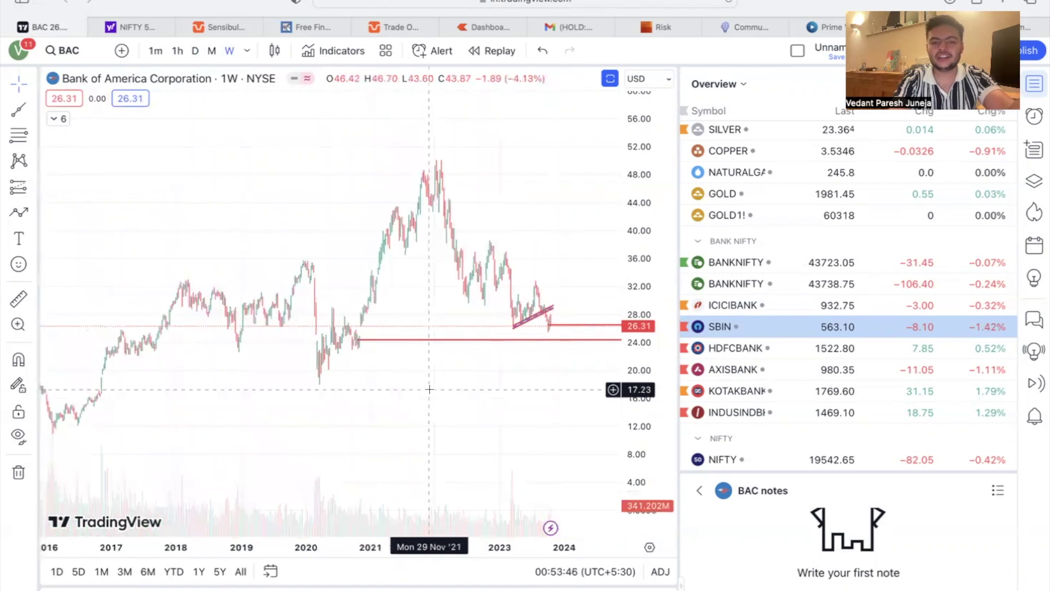
{"action": "scroll", "coordinate": [429, 388], "scroll_direction": "up", "scroll_amount": 3}
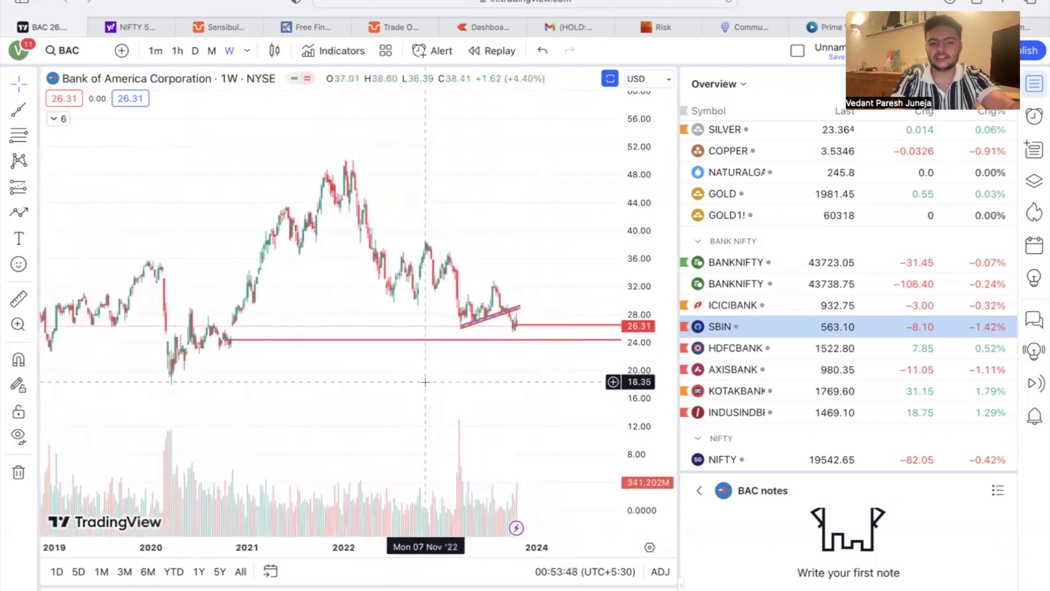
{"action": "scroll", "coordinate": [425, 382], "scroll_direction": "up", "scroll_amount": 3}
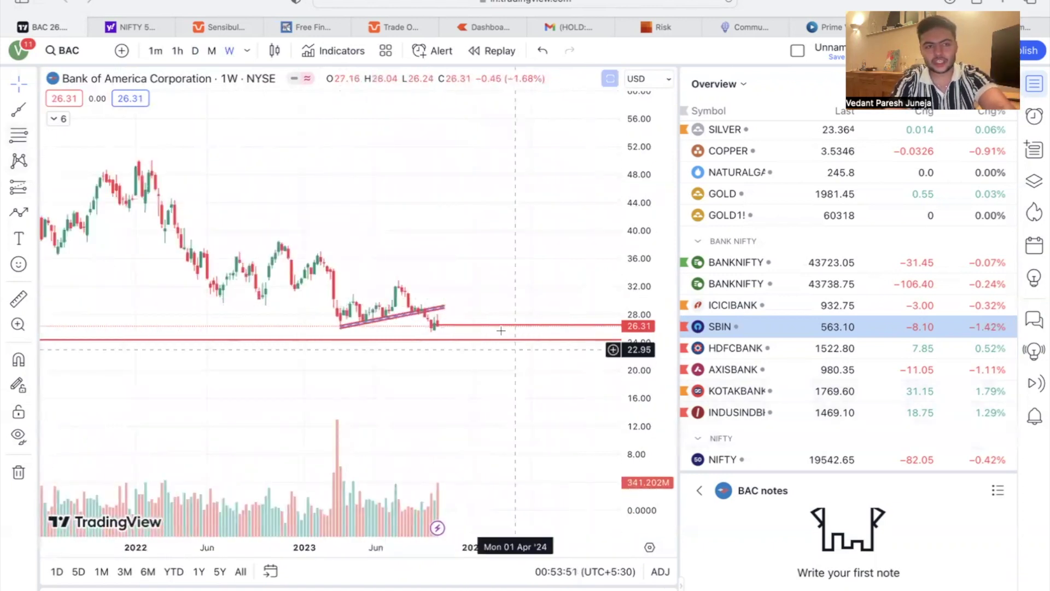
Draw a red horizontal support line on BAC's daily chart from the early October low, just below 26
{"action": "left_click", "coordinate": [195, 50]}
{"action": "scroll", "coordinate": [581, 432], "scroll_direction": "down", "scroll_amount": 3}
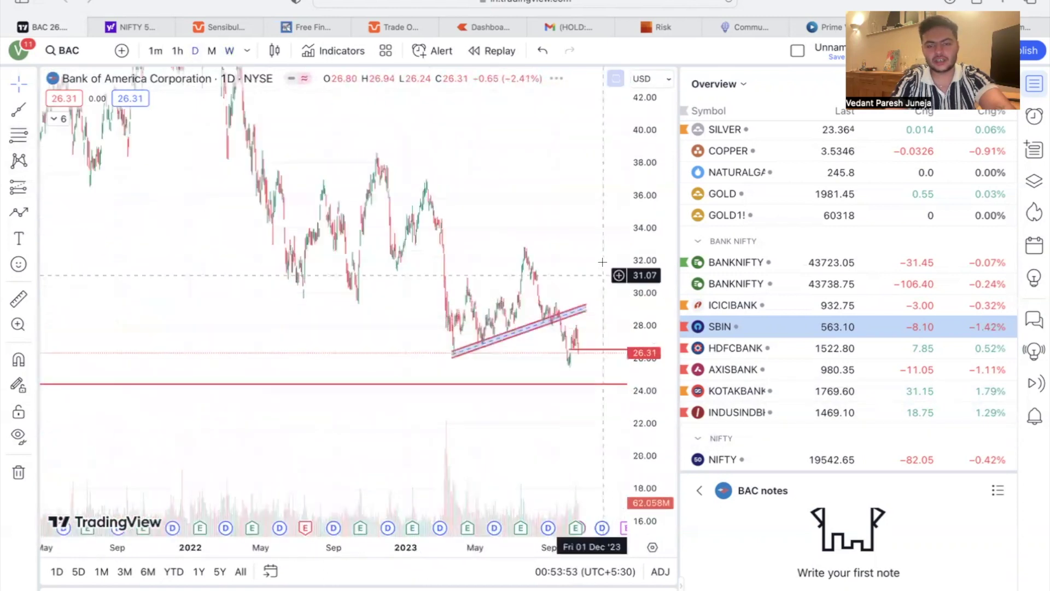
{"action": "scroll", "coordinate": [558, 230], "scroll_direction": "up", "scroll_amount": 5}
{"action": "left_click", "coordinate": [17, 109]}
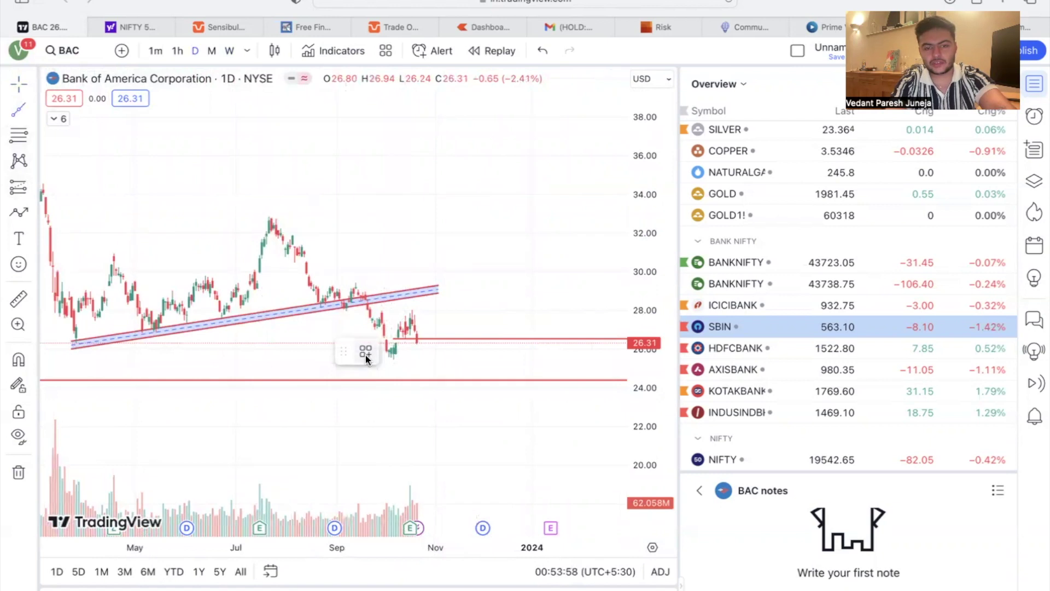
{"action": "left_click", "coordinate": [393, 354]}
{"action": "left_click", "coordinate": [454, 354]}
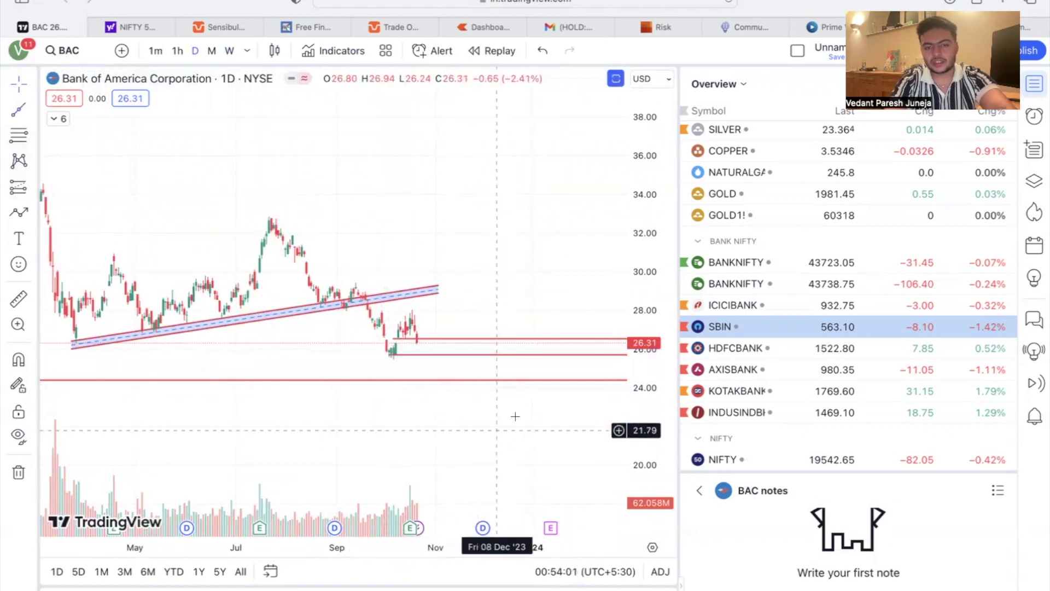
Move the new October support line up slightly to about 25.77
{"action": "scroll", "coordinate": [555, 267], "scroll_direction": "up", "scroll_amount": 5}
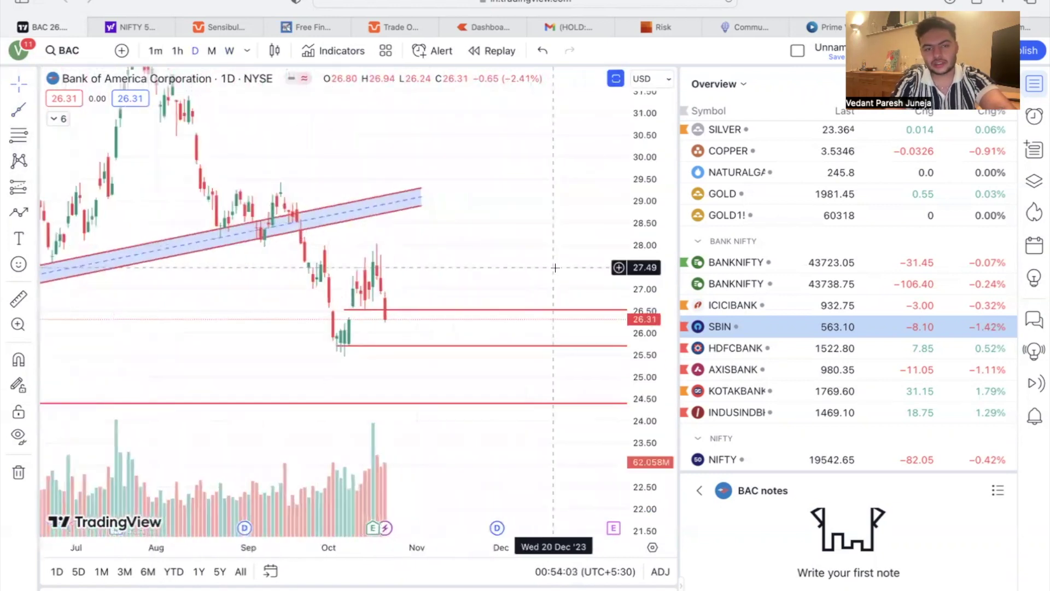
{"action": "left_click", "coordinate": [454, 345]}
{"action": "left_click_drag", "start_coordinate": [454, 345], "coordinate": [440, 343]}
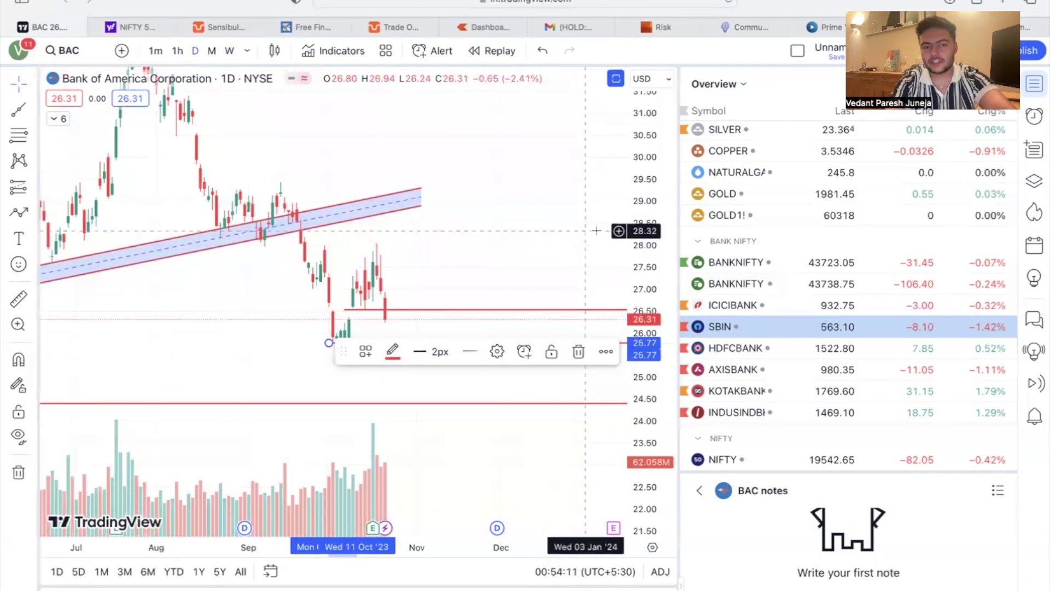
Compare BAC's levels on the weekly chart and draw a red horizontal resistance line on the daily chart at about 27.65, starting in early October
{"action": "scroll", "coordinate": [458, 432], "scroll_direction": "down", "scroll_amount": 5}
{"action": "scroll", "coordinate": [499, 432], "scroll_direction": "up", "scroll_amount": 3}
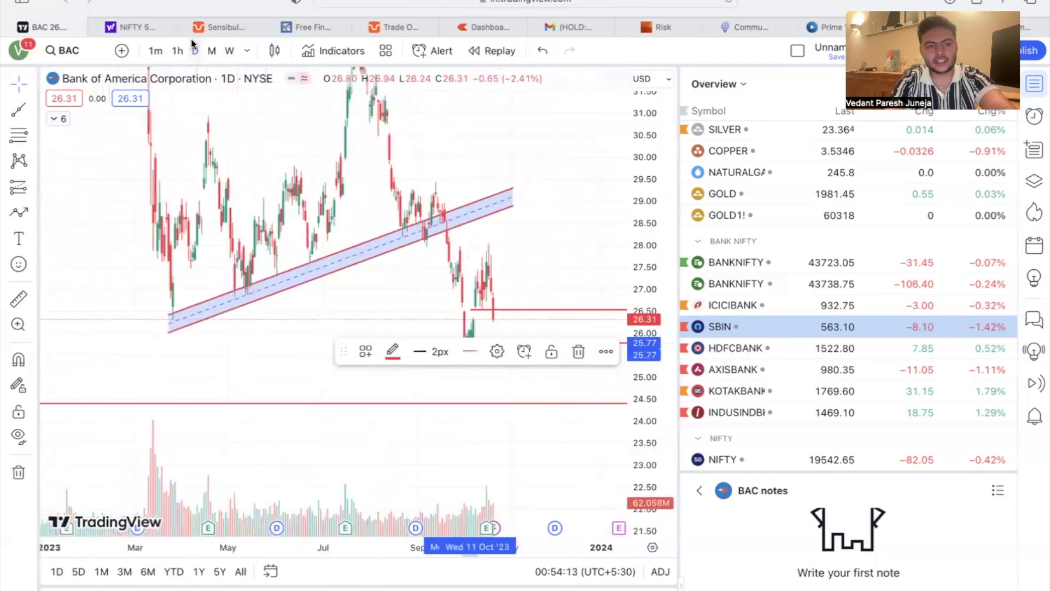
{"action": "left_click", "coordinate": [229, 50]}
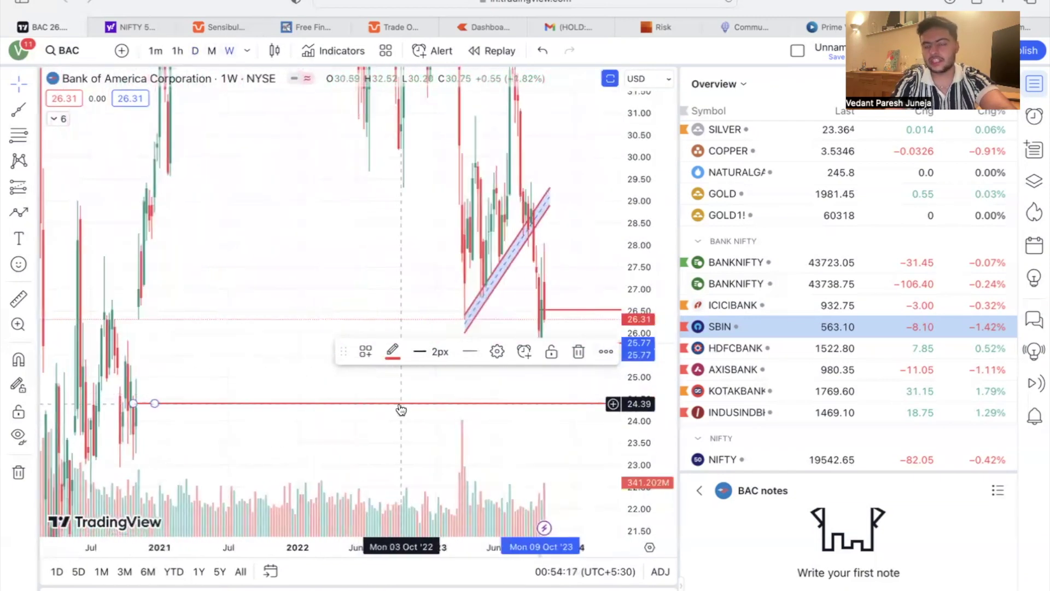
{"action": "left_click", "coordinate": [195, 51]}
{"action": "scroll", "coordinate": [303, 337], "scroll_direction": "up", "scroll_amount": 3}
{"action": "left_click", "coordinate": [432, 254]}
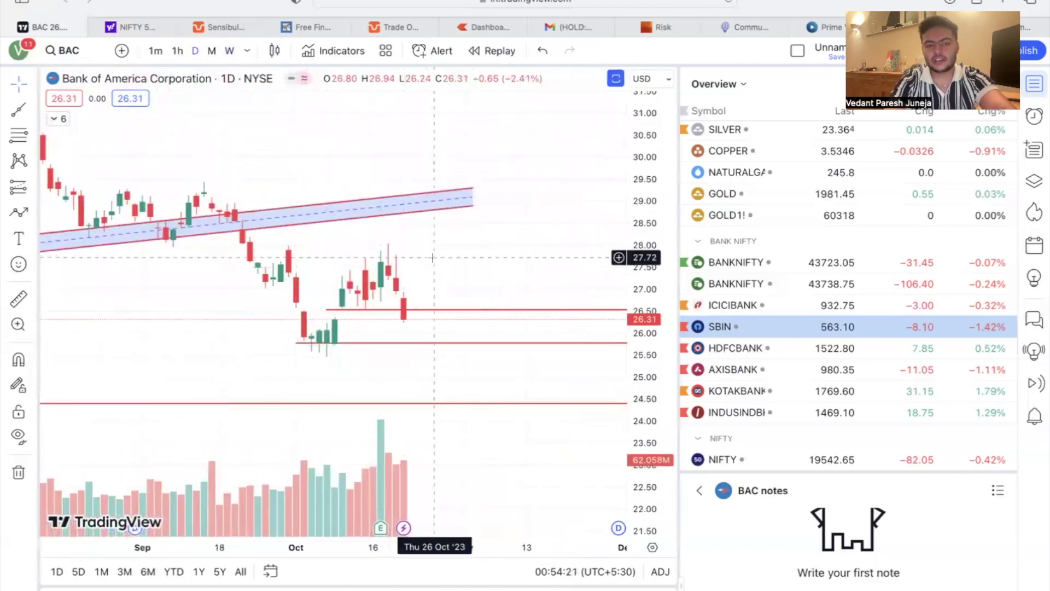
{"action": "key", "text": "alt+t"}
{"action": "left_click", "coordinate": [312, 260]}
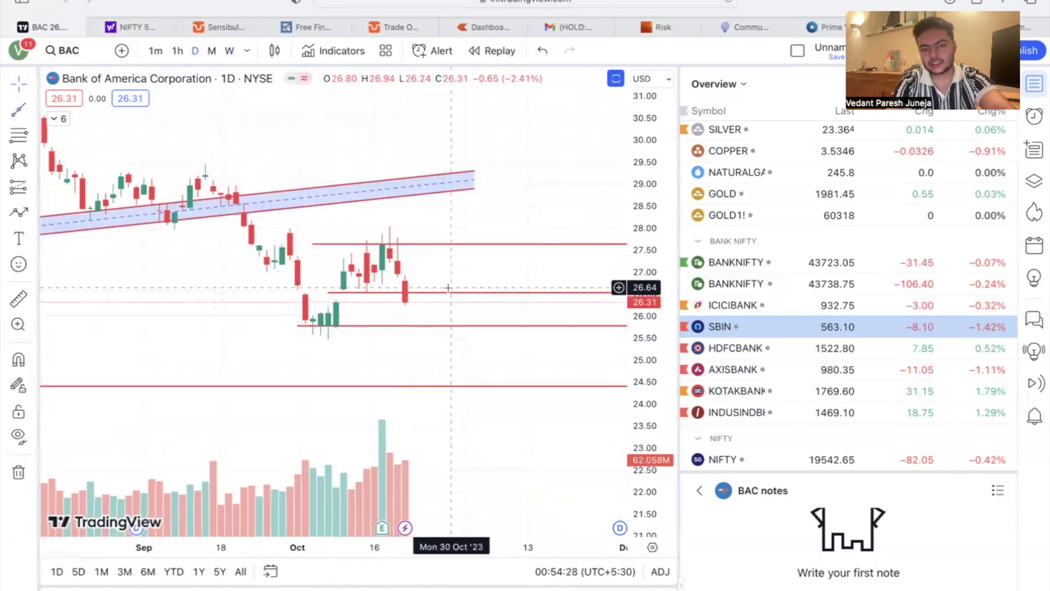
Place a short position after the last candle on BAC's hourly chart, with entry at about 26.32 and stop at about 26.62
{"action": "left_click", "coordinate": [178, 50]}
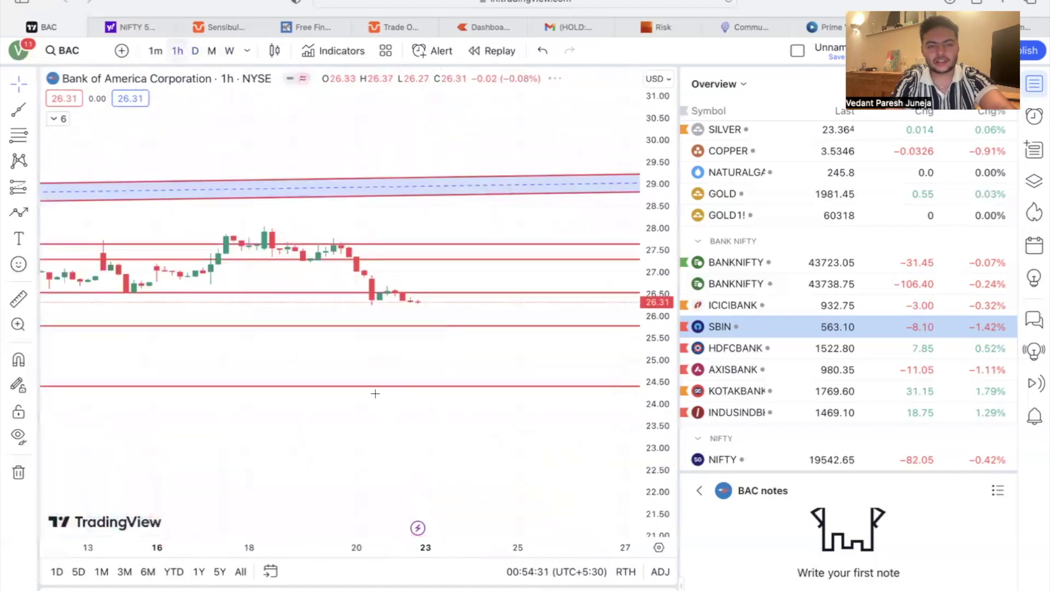
{"action": "scroll", "coordinate": [454, 362], "scroll_direction": "up", "scroll_amount": 3}
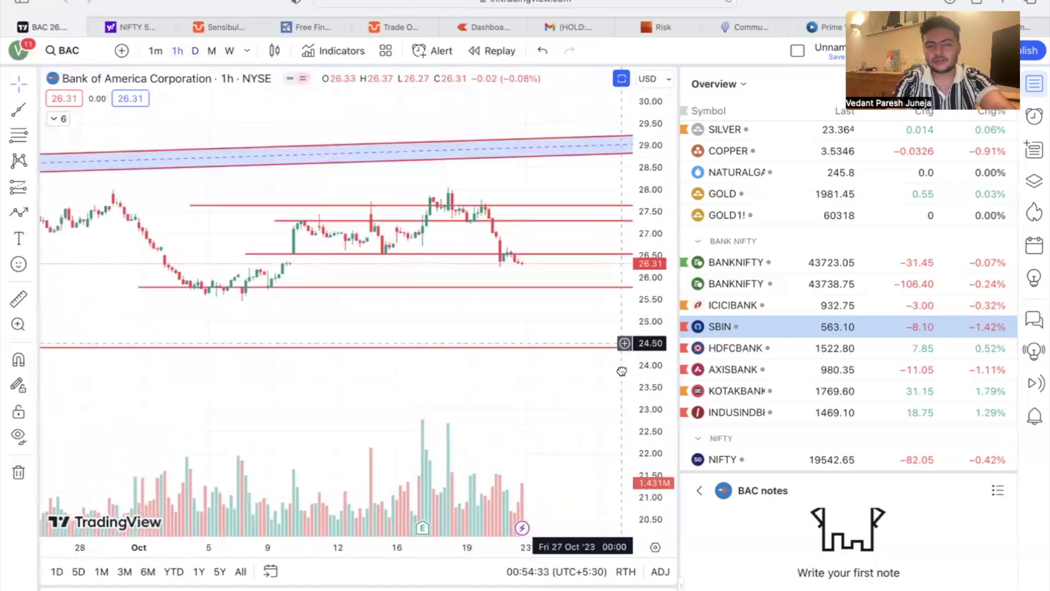
{"action": "left_click", "coordinate": [438, 364]}
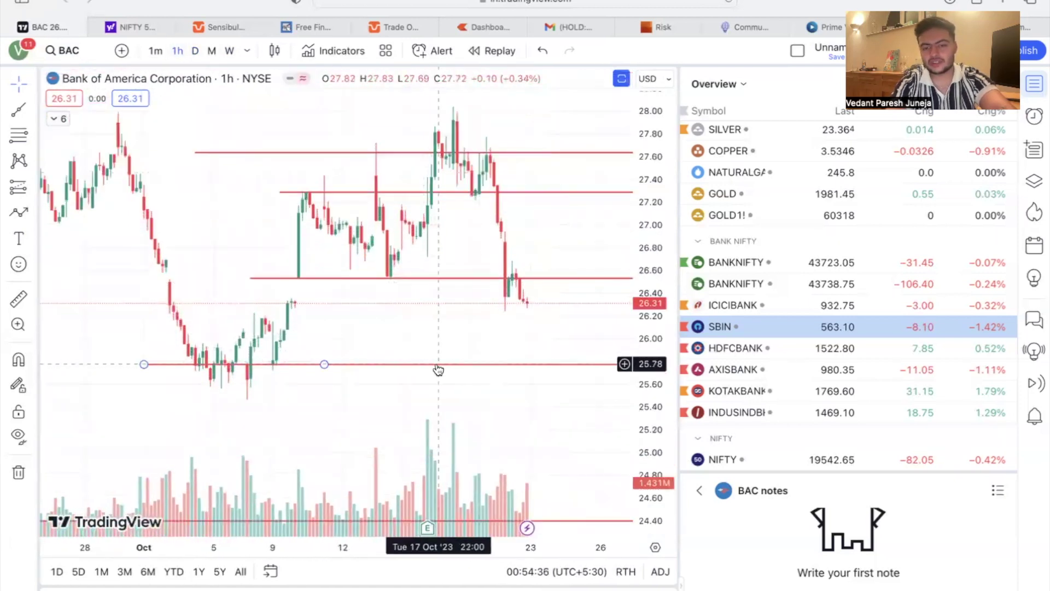
{"action": "scroll", "coordinate": [438, 370], "scroll_direction": "right", "scroll_amount": 3}
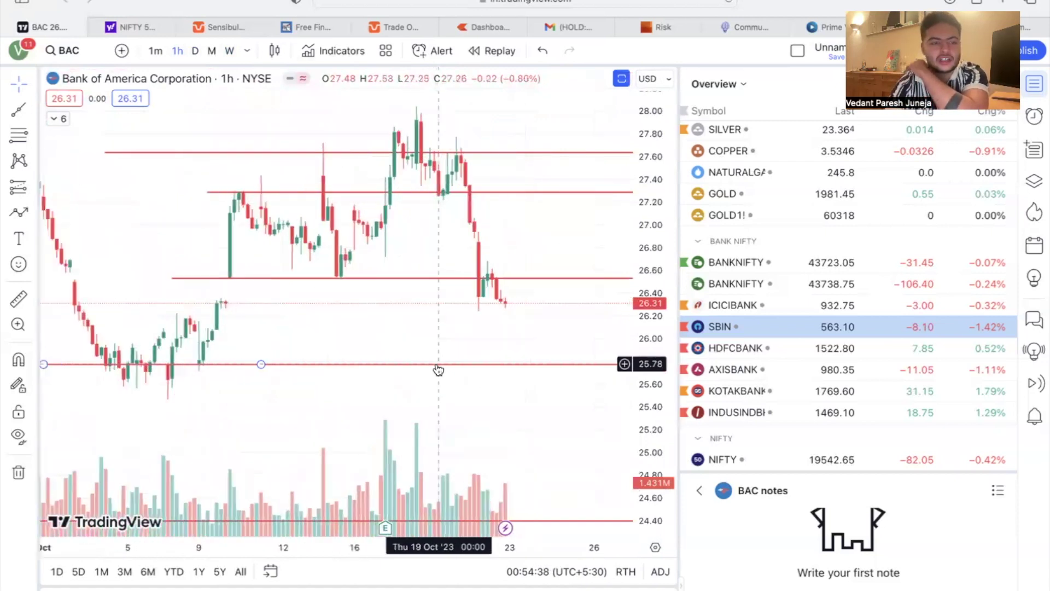
{"action": "left_click", "coordinate": [18, 186]}
{"action": "left_click", "coordinate": [111, 207]}
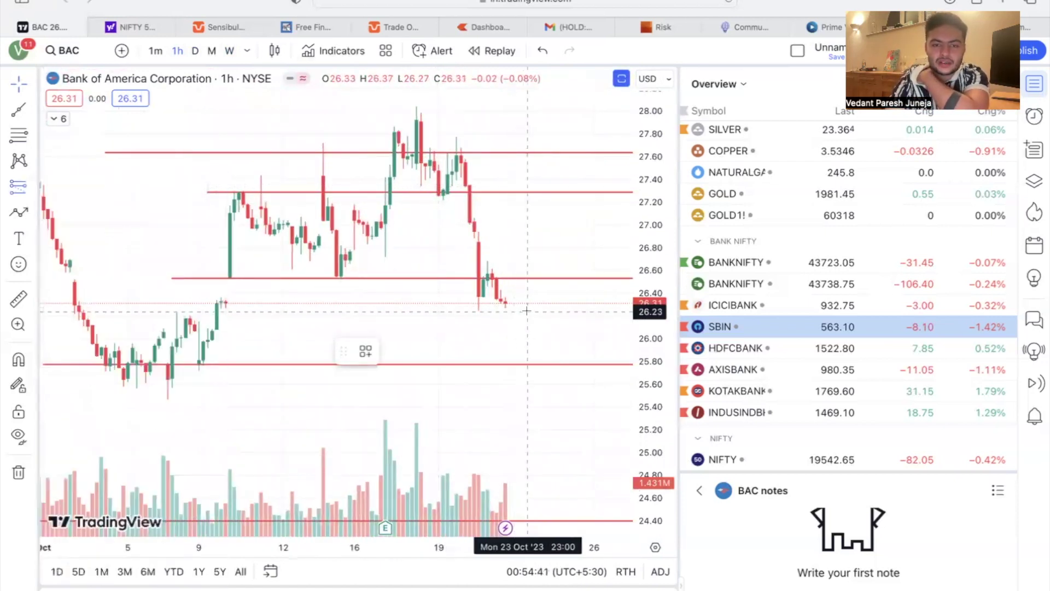
{"action": "left_click", "coordinate": [527, 302]}
{"action": "left_click_drag", "start_coordinate": [527, 245], "coordinate": [526, 270]}
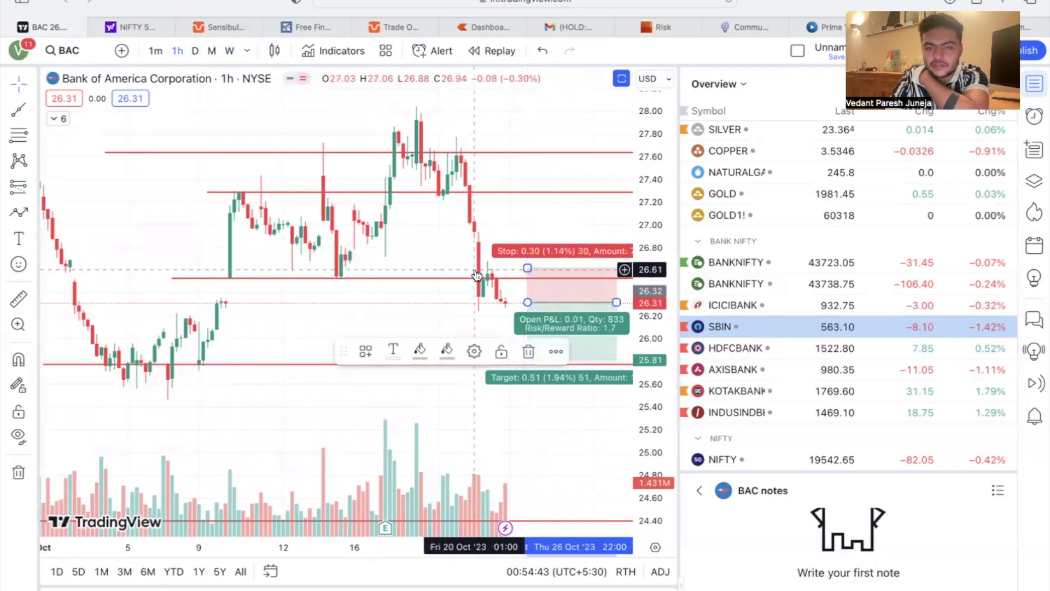
Set the short position's target to 25.78, on the October support line
{"action": "left_click", "coordinate": [582, 419]}
{"action": "left_click", "coordinate": [535, 362]}
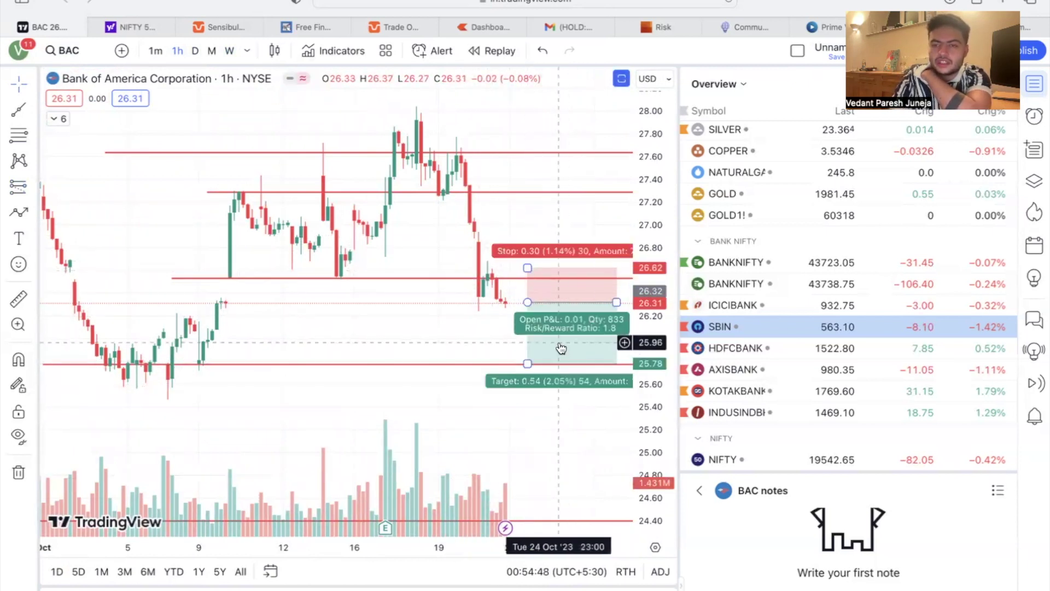
{"action": "left_click", "coordinate": [530, 392]}
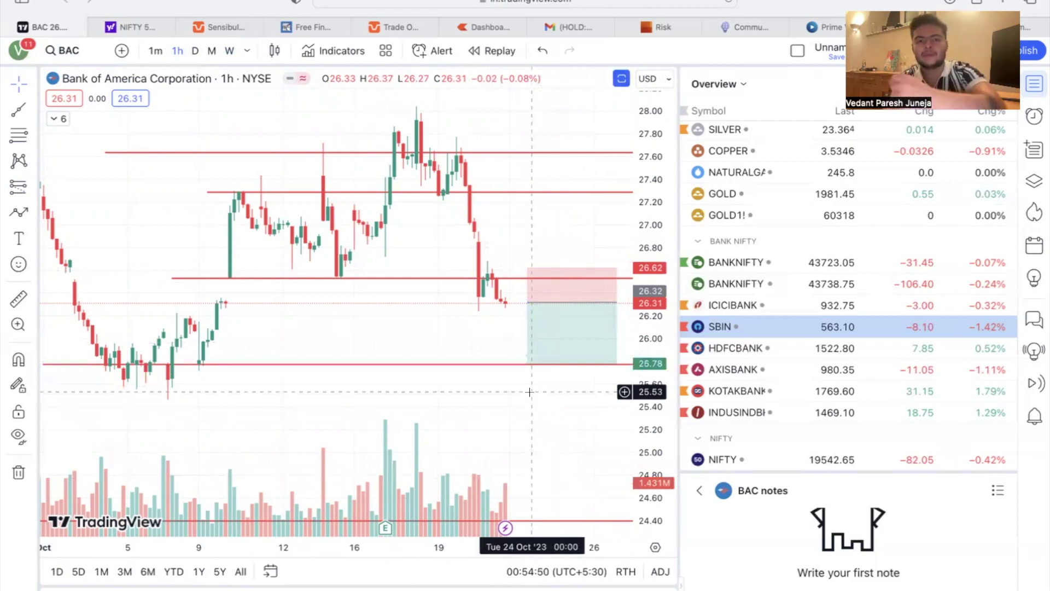
Return BAC to the daily chart and delete the short position
{"action": "left_click", "coordinate": [196, 50]}
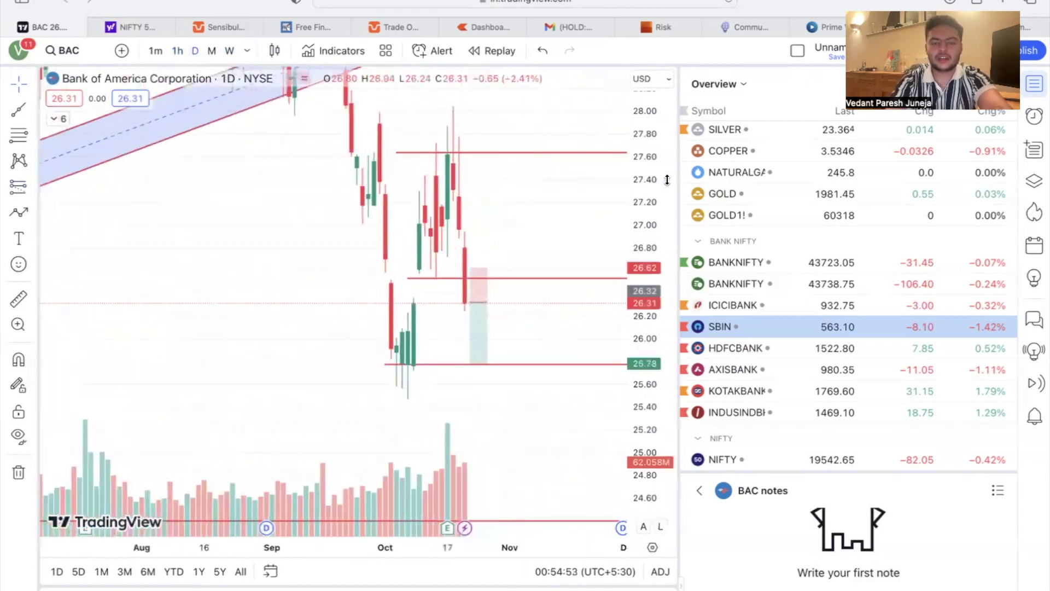
{"action": "scroll", "coordinate": [470, 400], "scroll_direction": "down", "scroll_amount": 10}
{"action": "left_click", "coordinate": [564, 318]}
{"action": "key", "text": "Delete"}
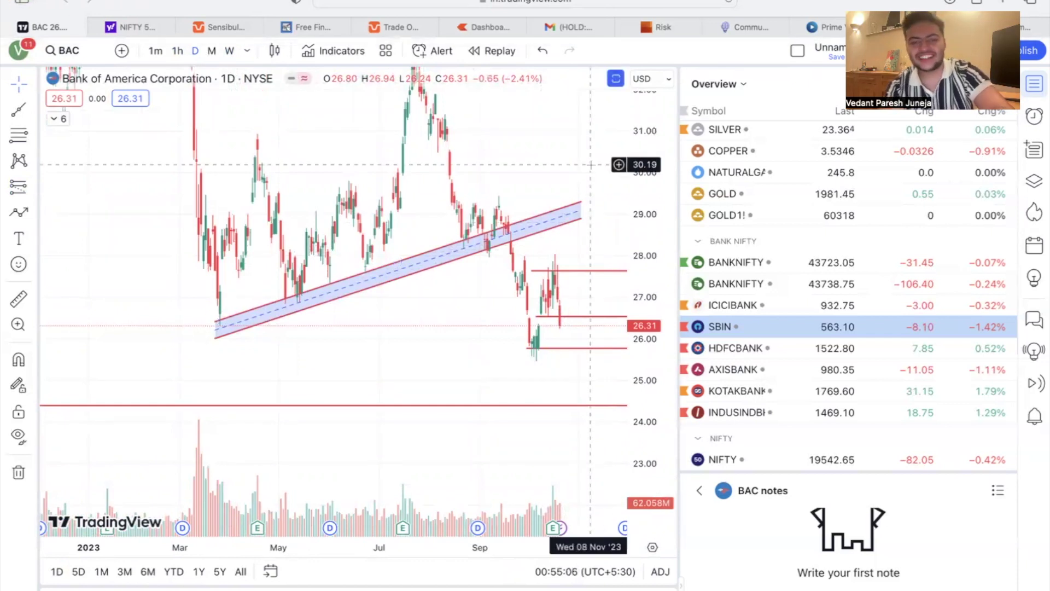
{"action": "scroll", "coordinate": [563, 154], "scroll_direction": "right", "scroll_amount": 3}
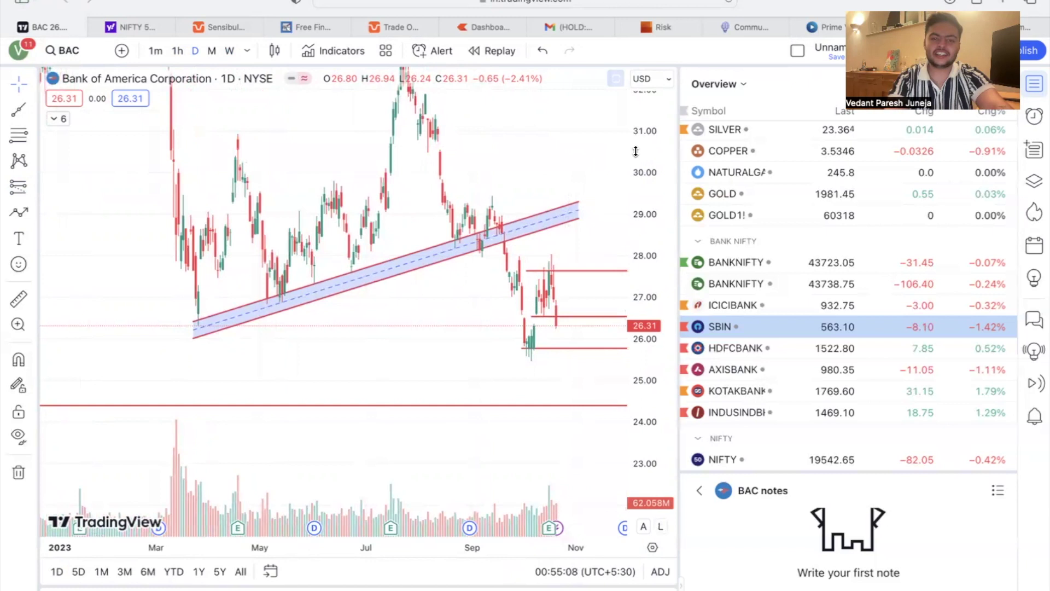
{"action": "scroll", "coordinate": [635, 152], "scroll_direction": "down", "scroll_amount": 3}
{"action": "scroll", "coordinate": [525, 252], "scroll_direction": "right", "scroll_amount": 3}
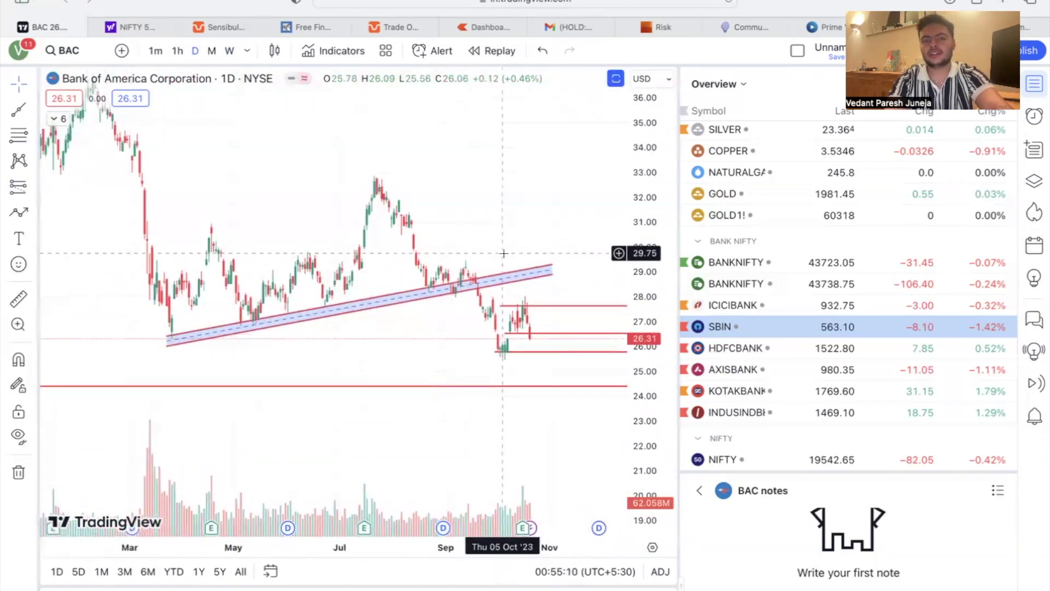